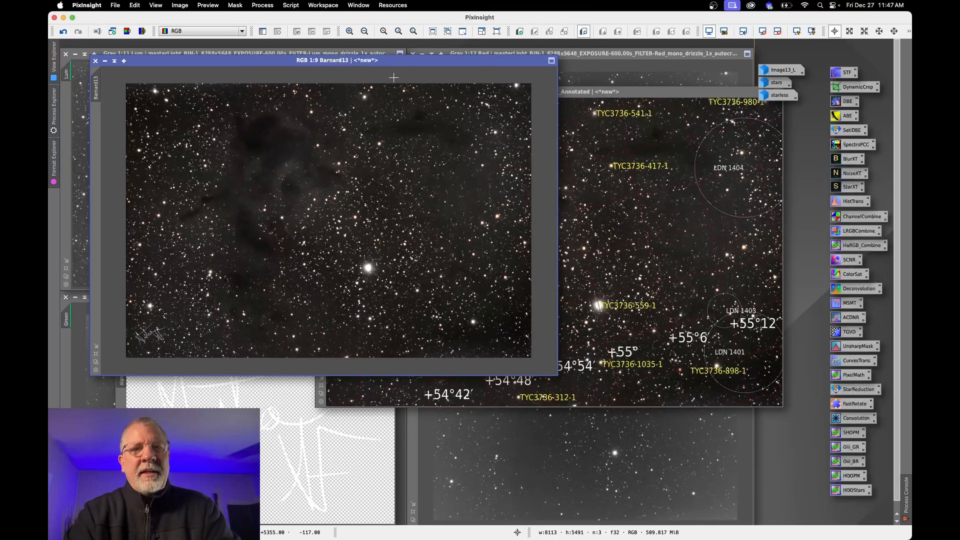
- Reposition the Barnard13 and Barnard13_Annotated image windows, leaving the annotated image in front
left_click_drag(390, 63, 451, 86)
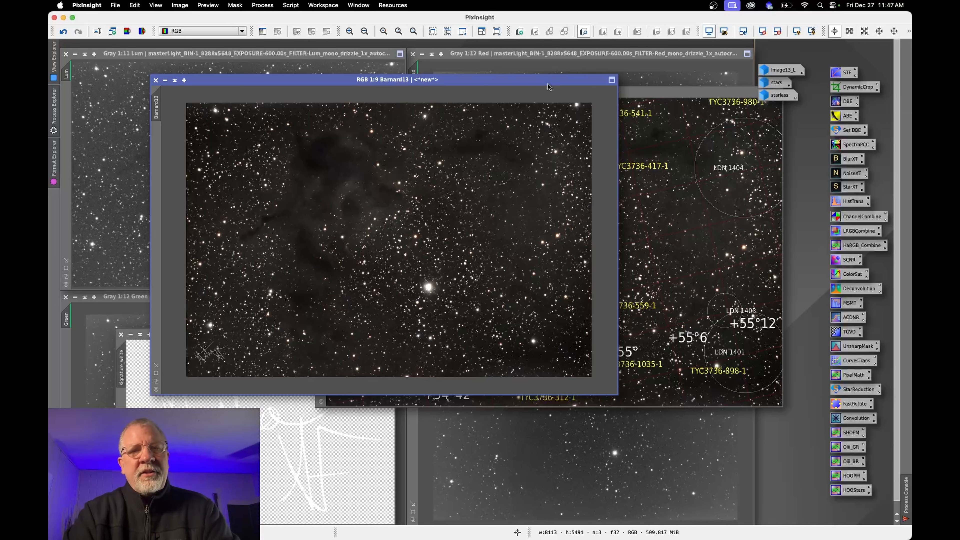
left_click(680, 93)
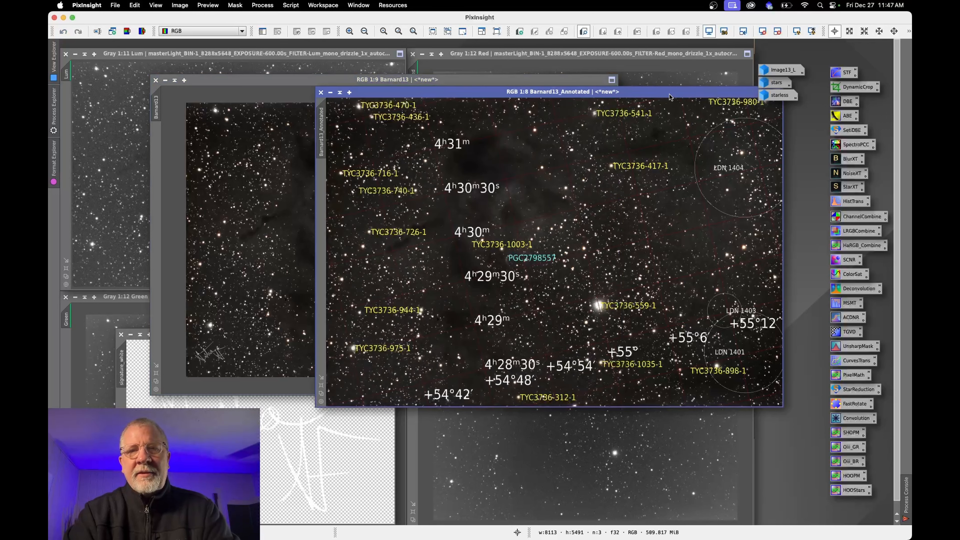
left_click_drag(669, 94, 605, 88)
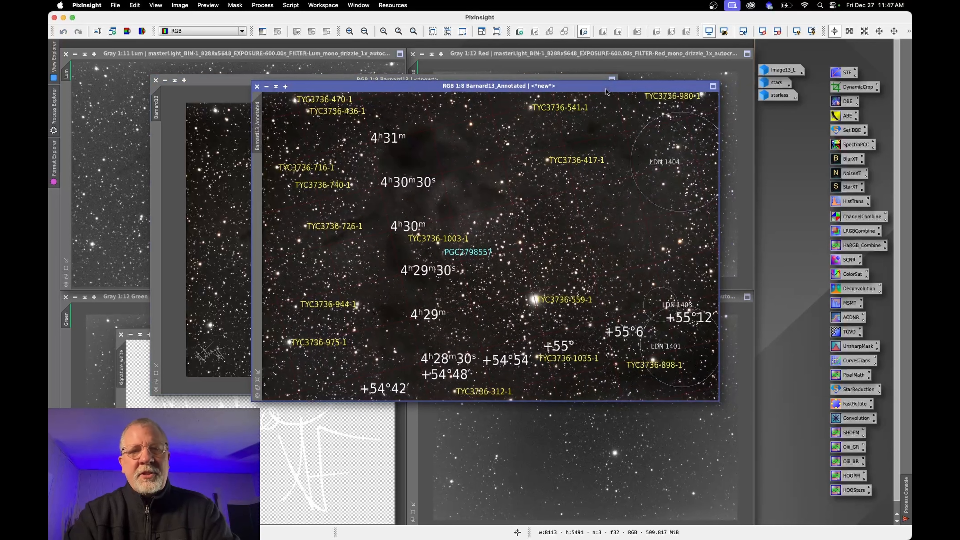
- Open the Image Annotation script for the image and examine its list of annotation layers
left_click(55, 117)
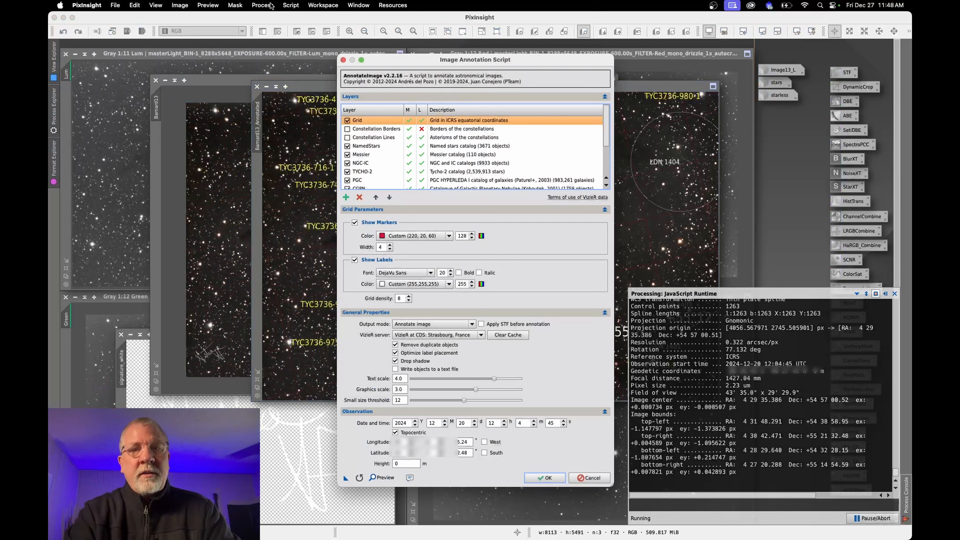
left_click_drag(459, 60, 493, 50)
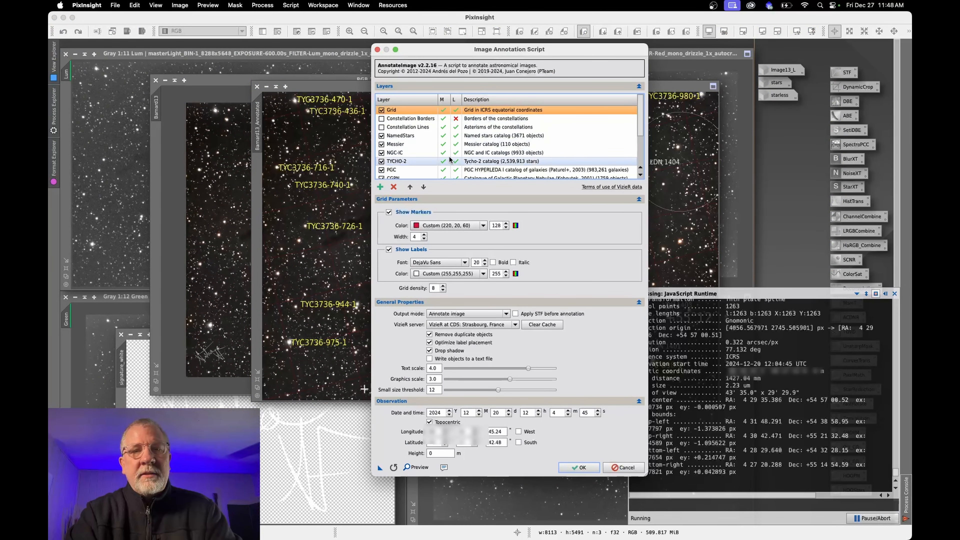
scroll(449, 168, "down", 3)
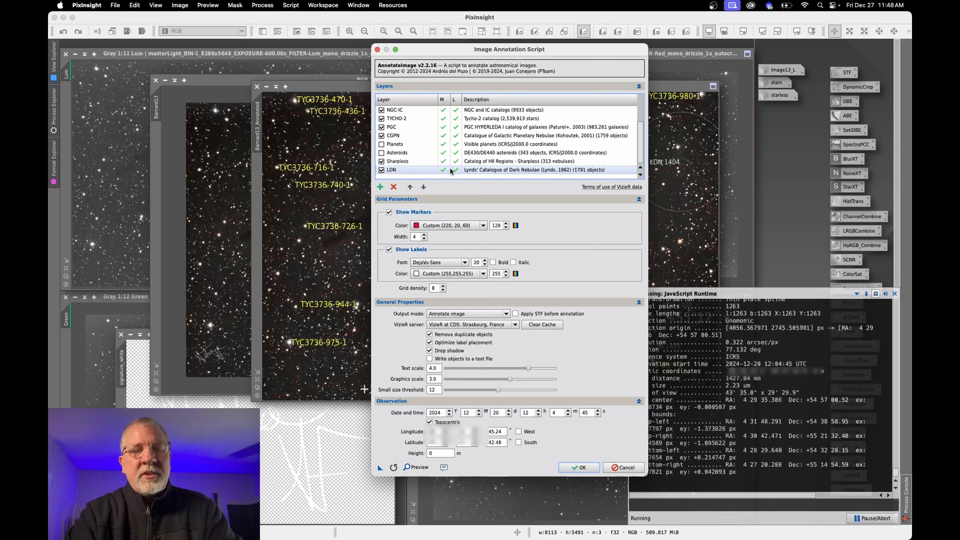
scroll(451, 172, "up", 3)
scroll(451, 171, "down", 3)
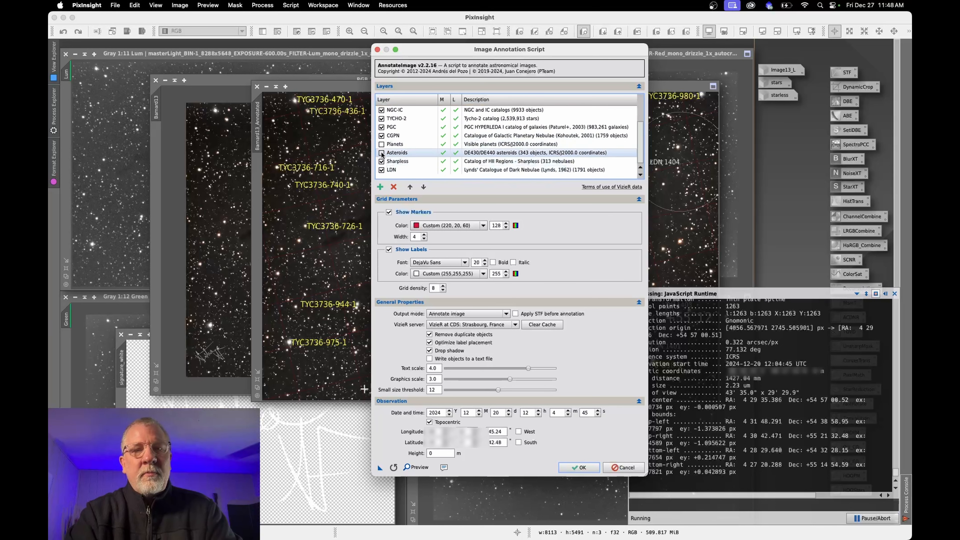
scroll(380, 148, "up", 3)
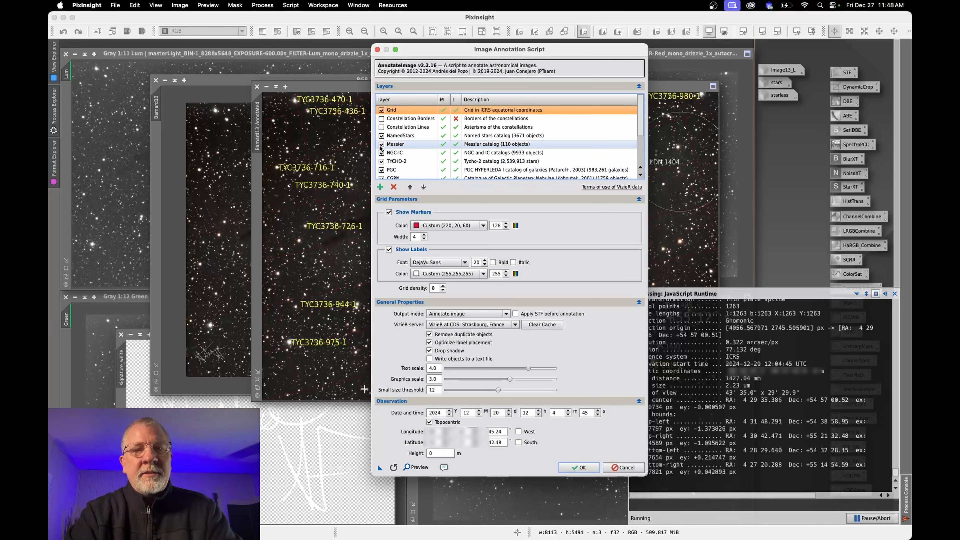
- Enable the Constellation Borders, Constellation Lines, Planets and Asteroids layers, and show labels for the constellation borders
left_click(381, 119)
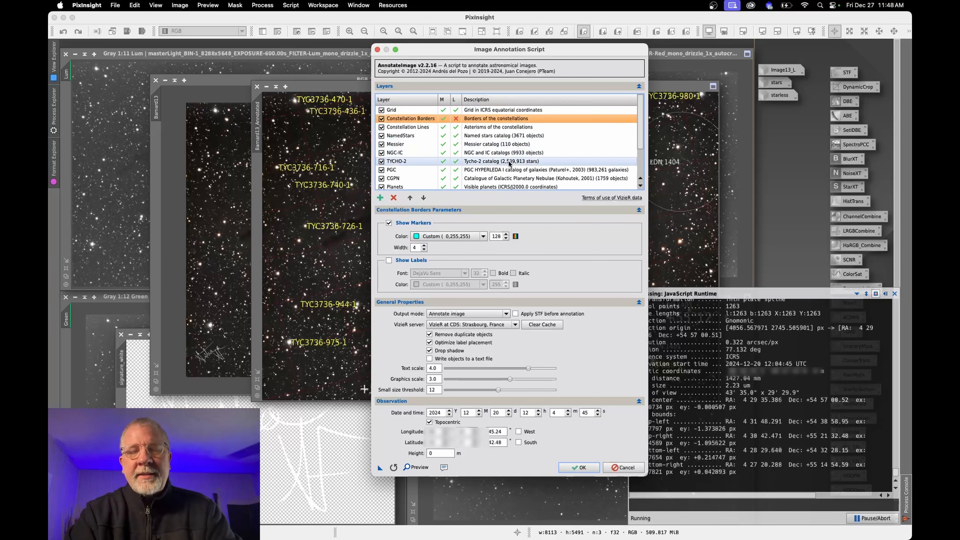
scroll(509, 163, "down", 2)
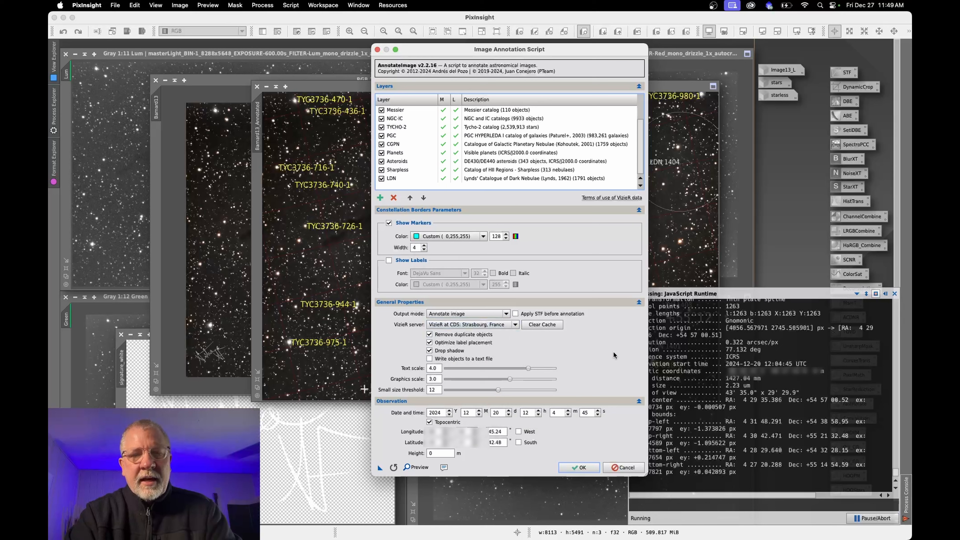
left_click(389, 261)
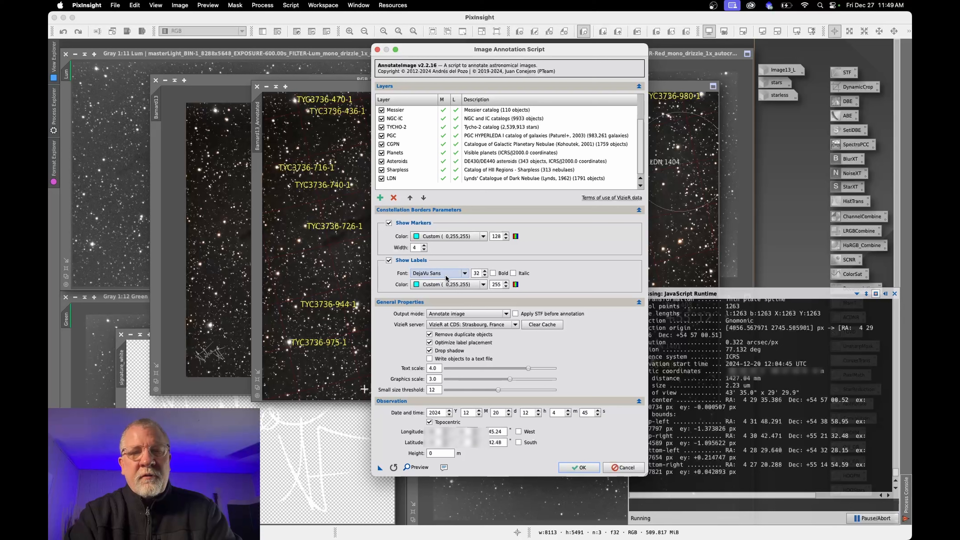
- Preview the annotations over the image, and leave the annotation script without applying it
left_click(416, 468)
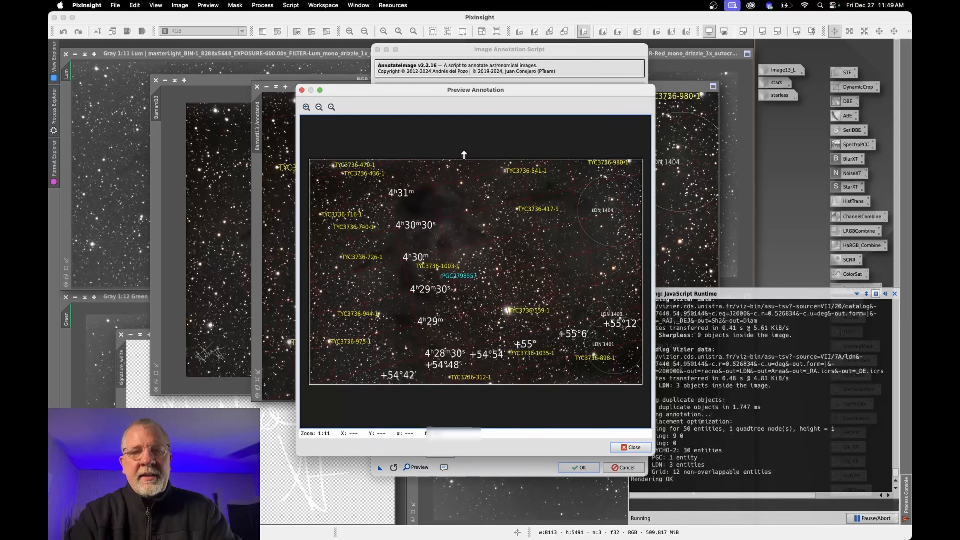
left_click(632, 447)
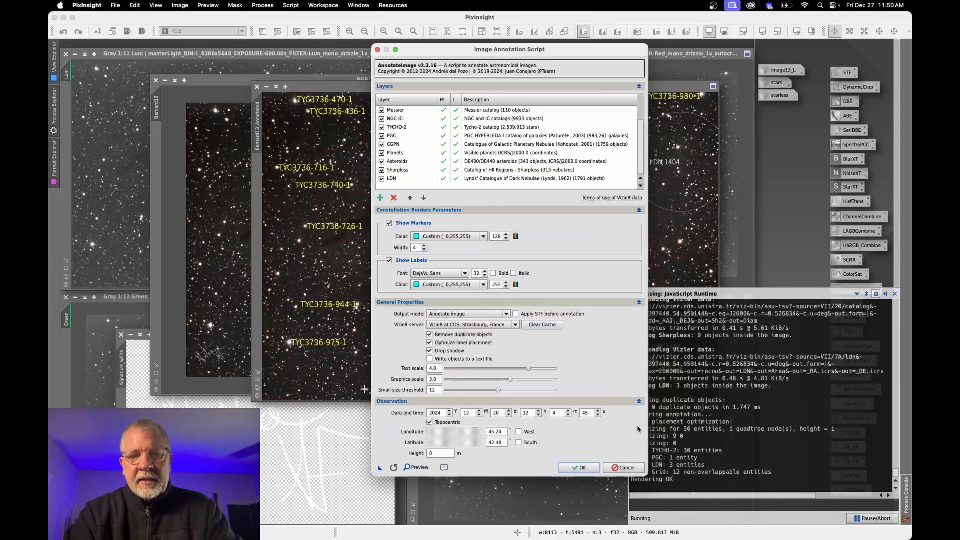
left_click(624, 467)
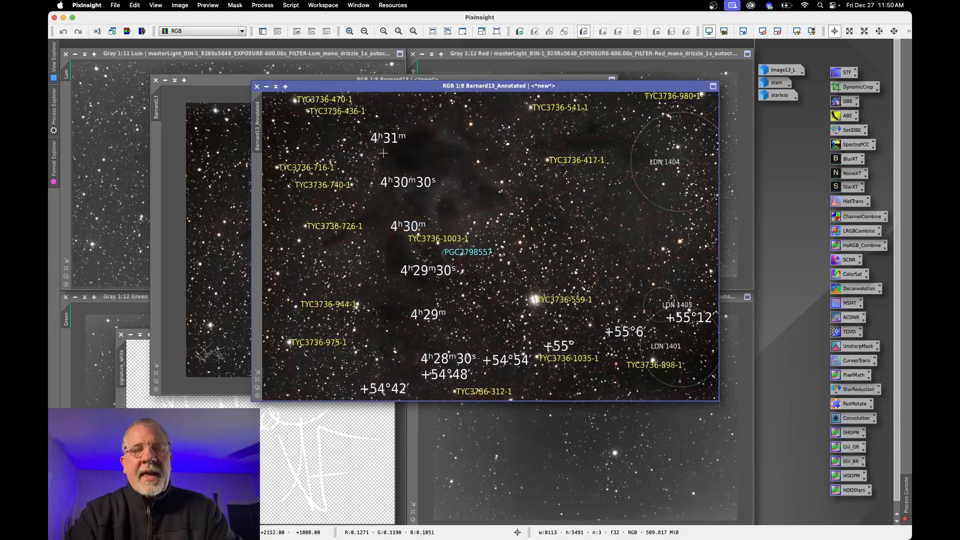
- Minimize the Barnard13_Annotated image and park its icon in the workspace's lower corner, beside the process icons
left_click(267, 87)
mouse_move(512, 251)
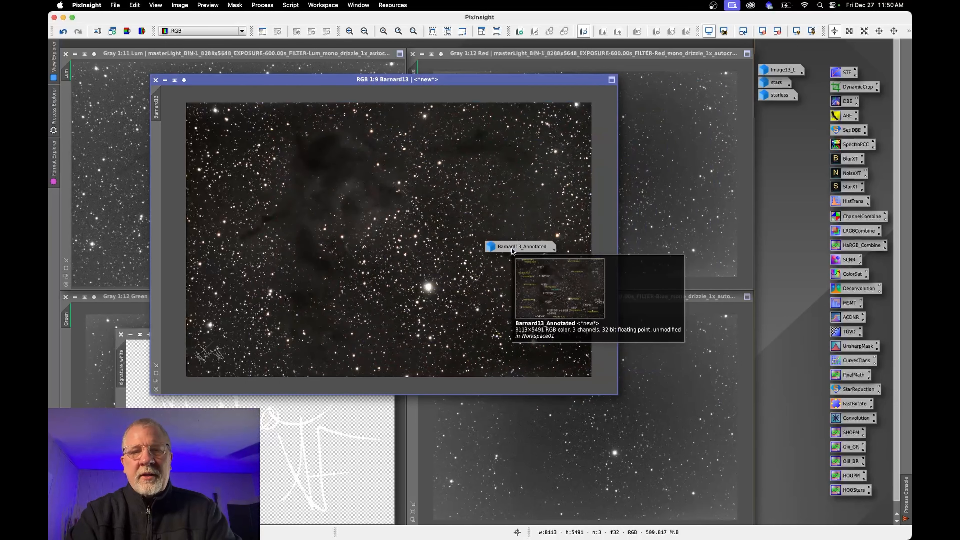
left_click_drag(512, 251, 784, 516)
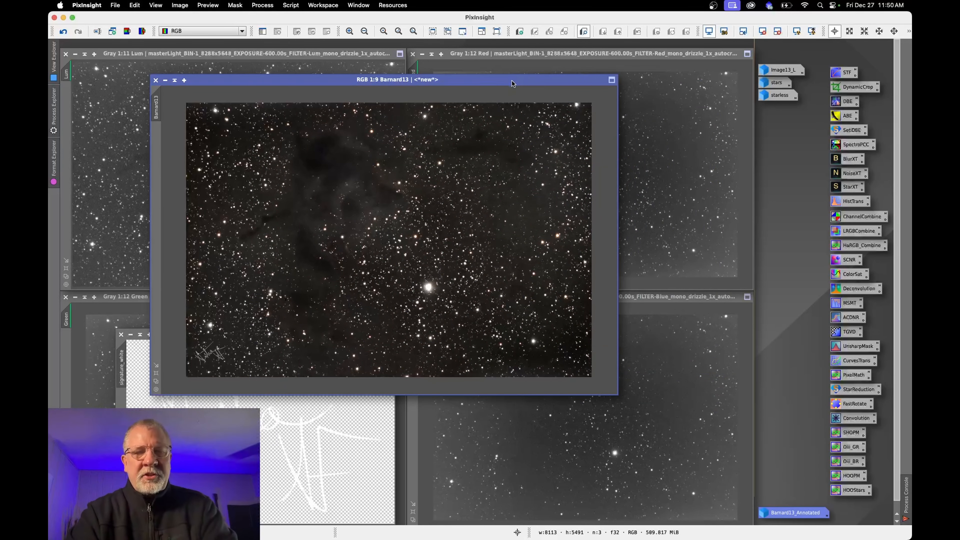
- Look at the latest operation in Barnard13's history and locate the AstroMark Signature Adder among the SetiAstro scripts
left_click_drag(511, 83, 604, 66)
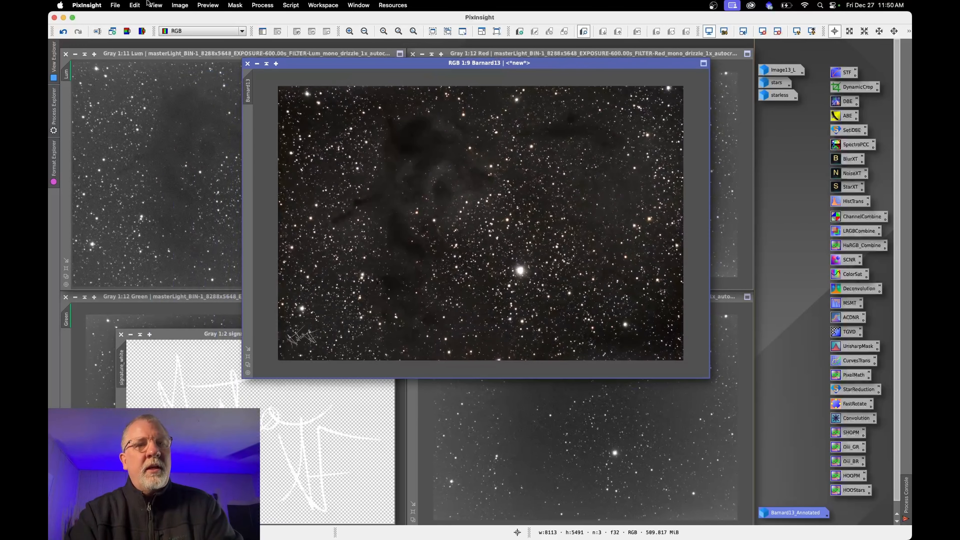
left_click(181, 6)
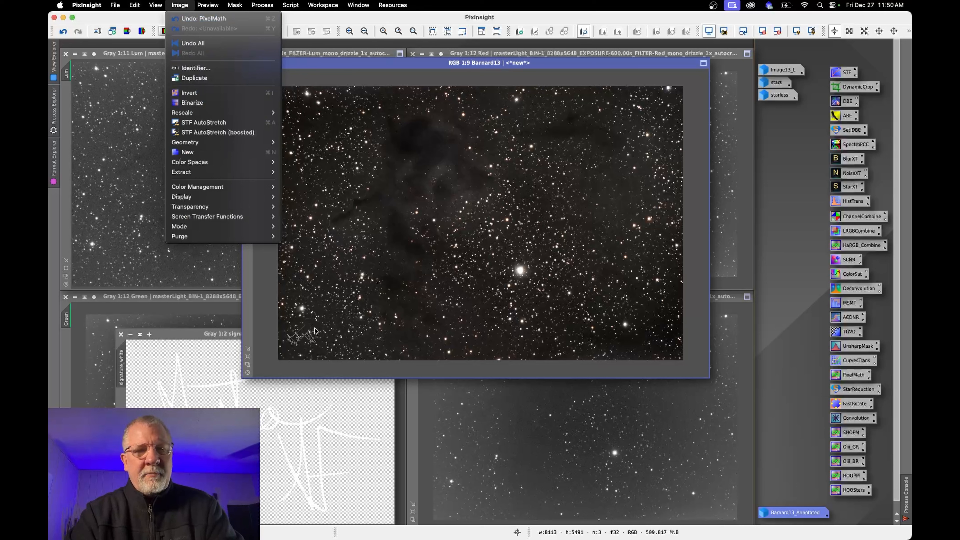
left_click(372, 226)
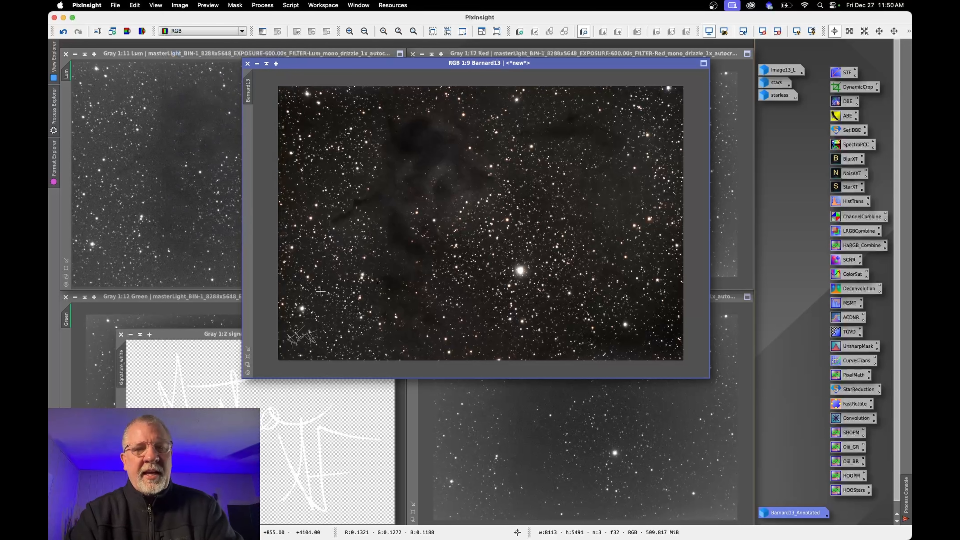
left_click(291, 6)
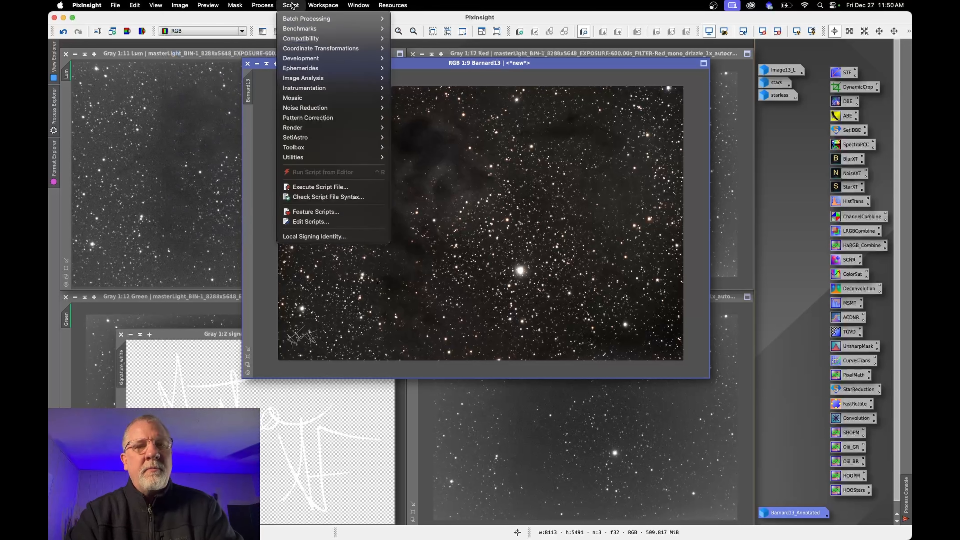
mouse_move(306, 141)
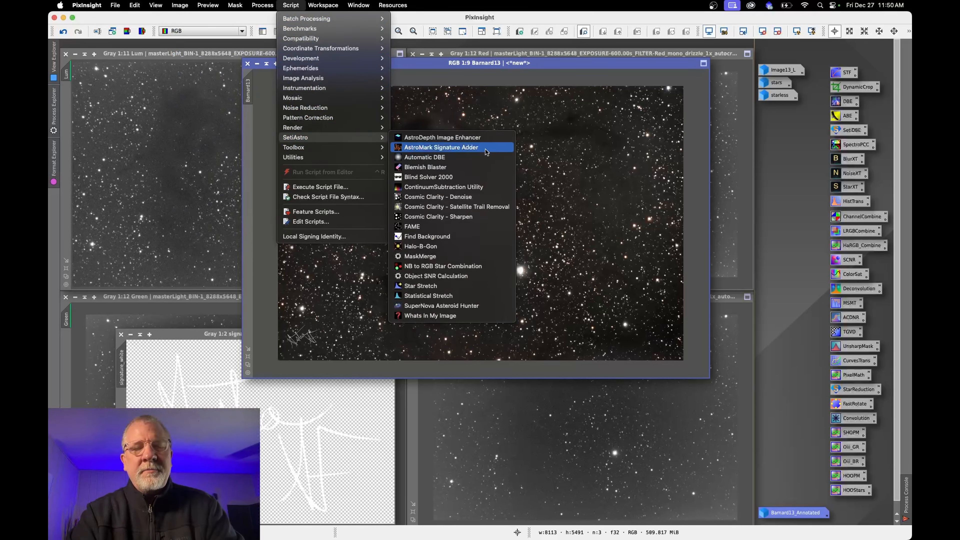
left_click(580, 263)
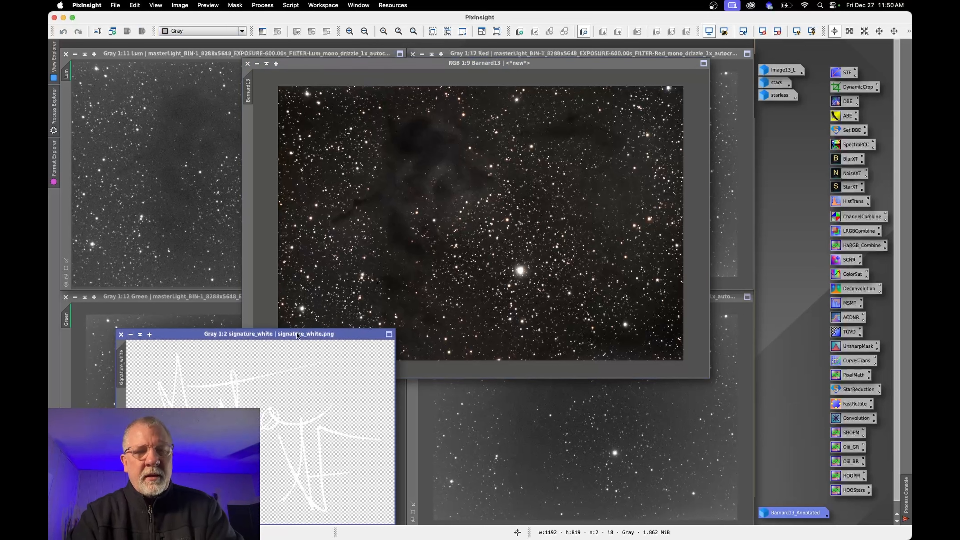
- View the signature_white image beside Barnard13, and minimize it to an icon stored above the Barnard13_Annotated icon
left_click(296, 332)
left_click_drag(296, 333, 296, 293)
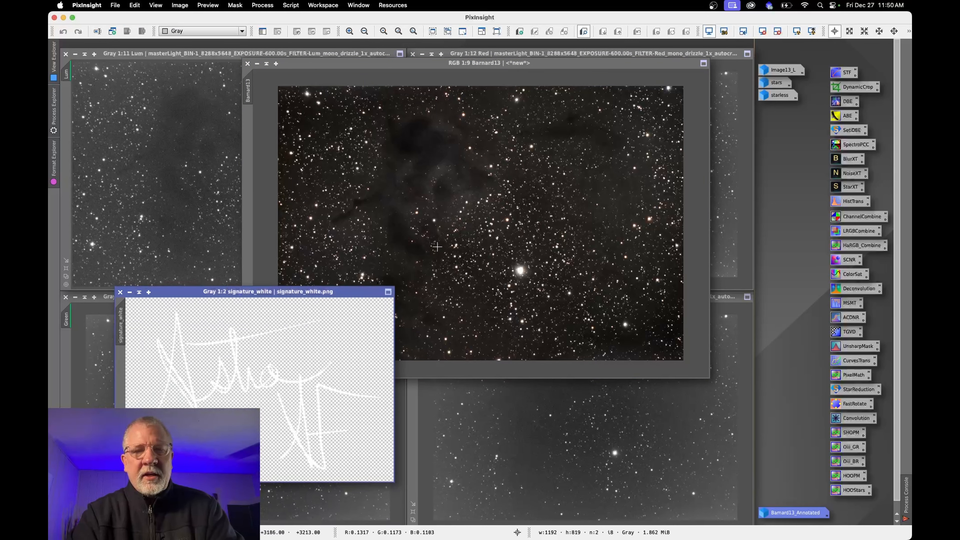
left_click(415, 251)
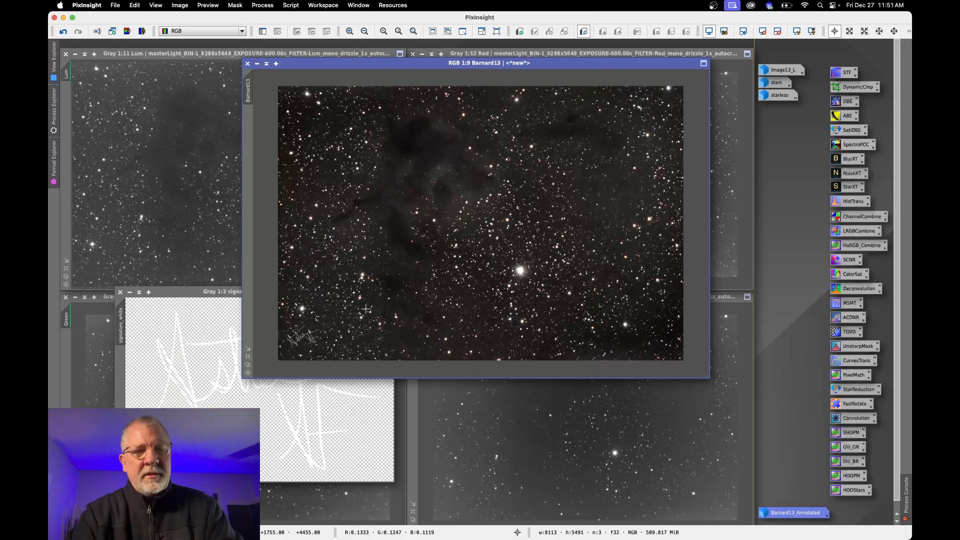
left_click(129, 292)
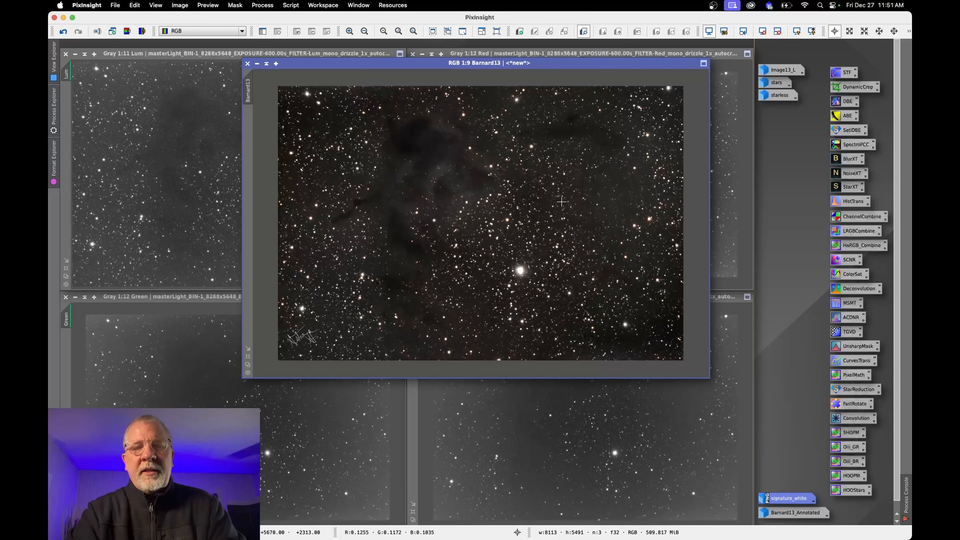
- Undo the PixelMath operation that added the signature to Barnard13, and the script operation before it
left_click(181, 5)
left_click(188, 18)
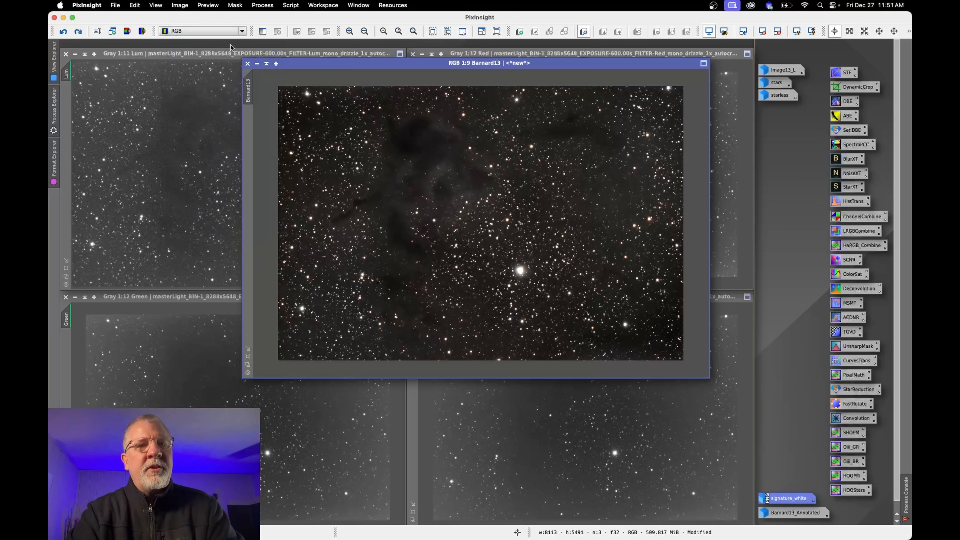
left_click(178, 5)
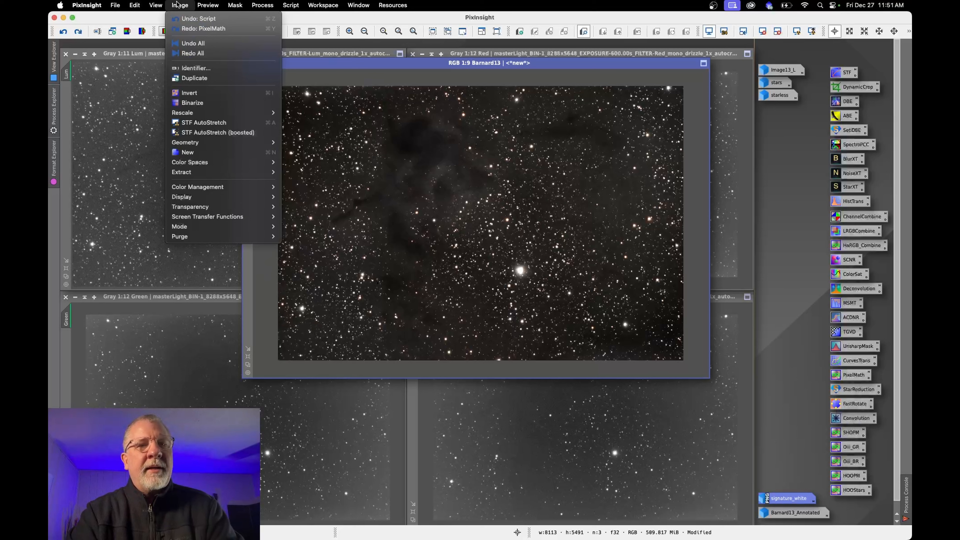
left_click(189, 19)
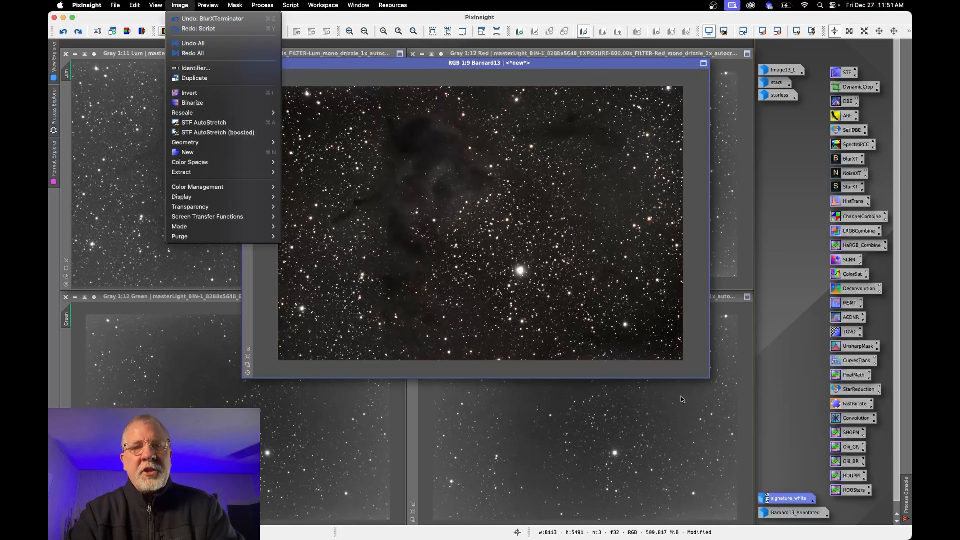
- Undo the BlurXTerminator operation on Barnard13 and check that no earlier operations remain in its history
left_click(564, 64)
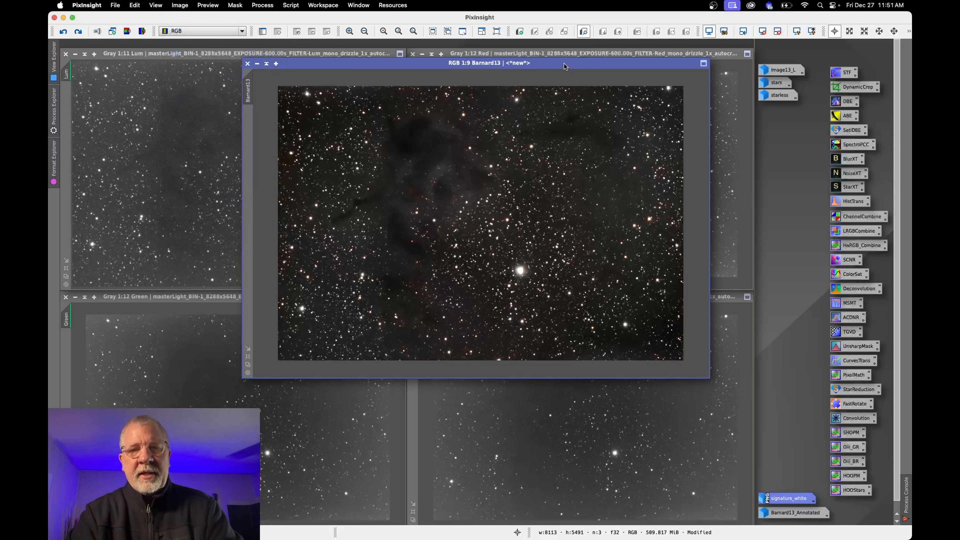
left_click_drag(564, 64, 549, 65)
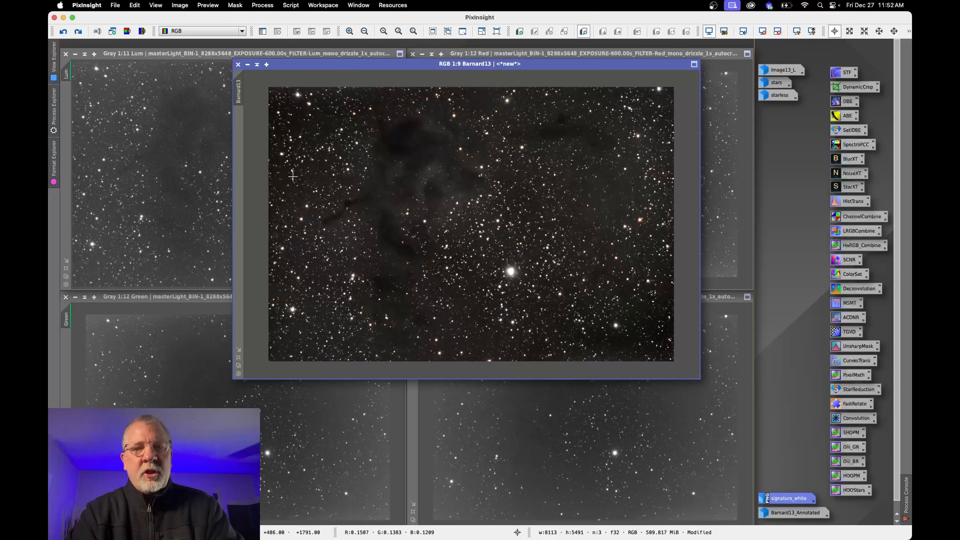
left_click(179, 5)
left_click(195, 29)
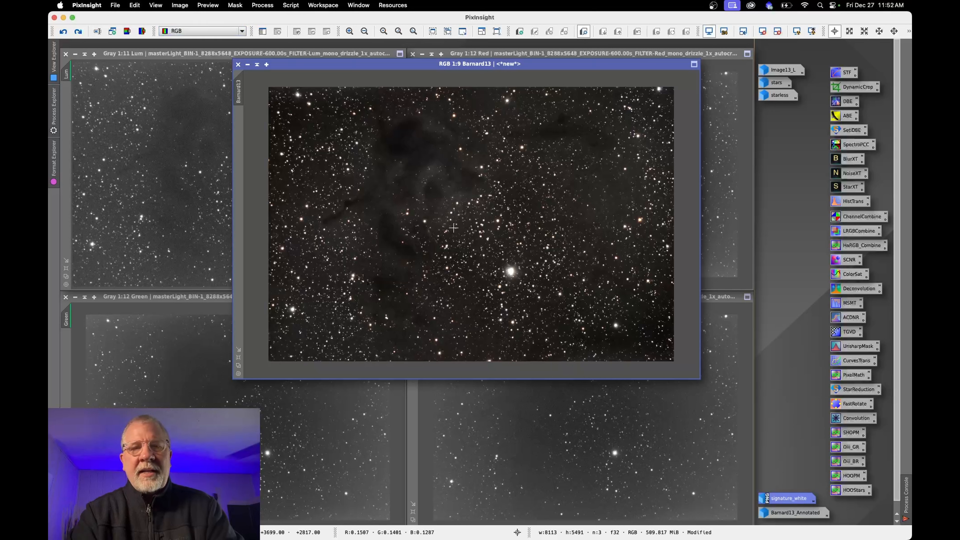
left_click(184, 8)
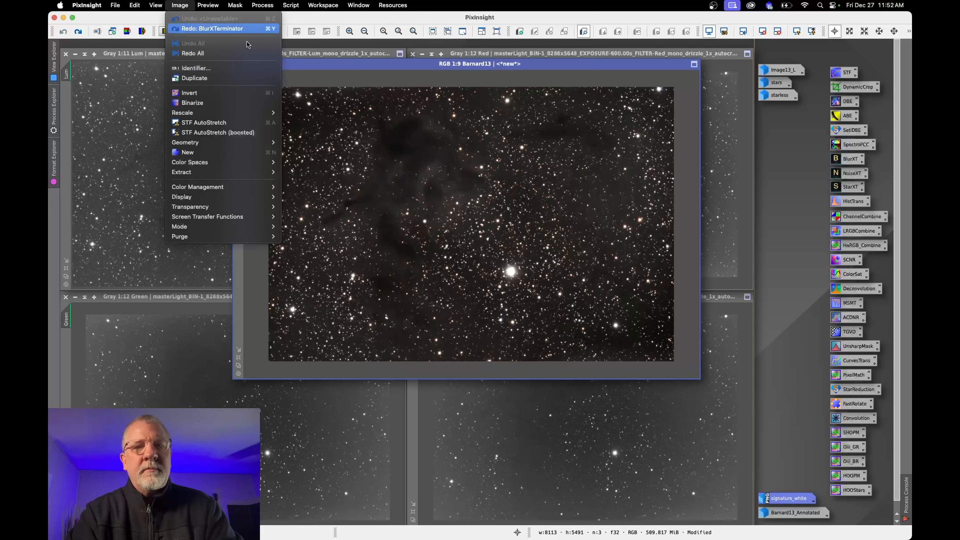
left_click(412, 178)
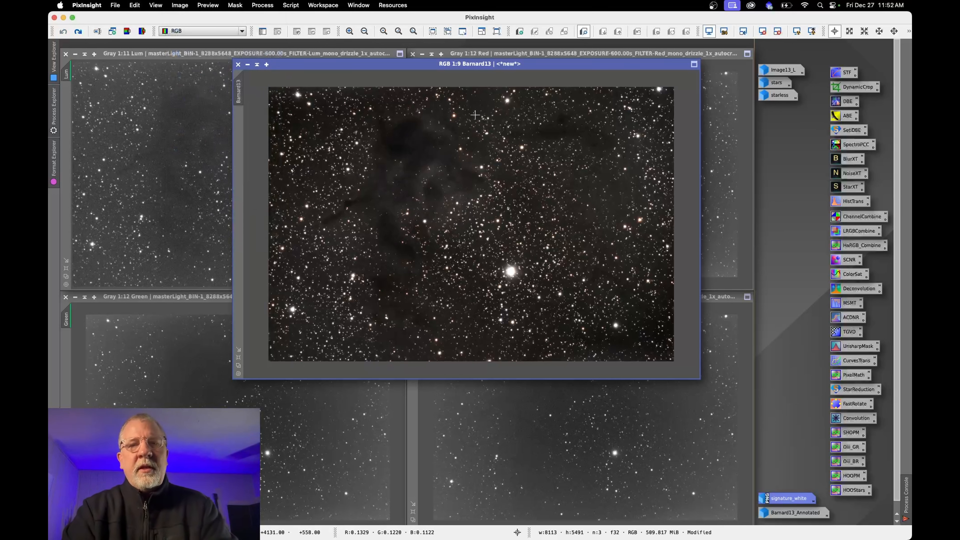
- Reposition the Barnard13 window and minimize it to a workspace icon, exposing the Lum, Red, Green and Blue masters
left_click_drag(498, 66, 510, 124)
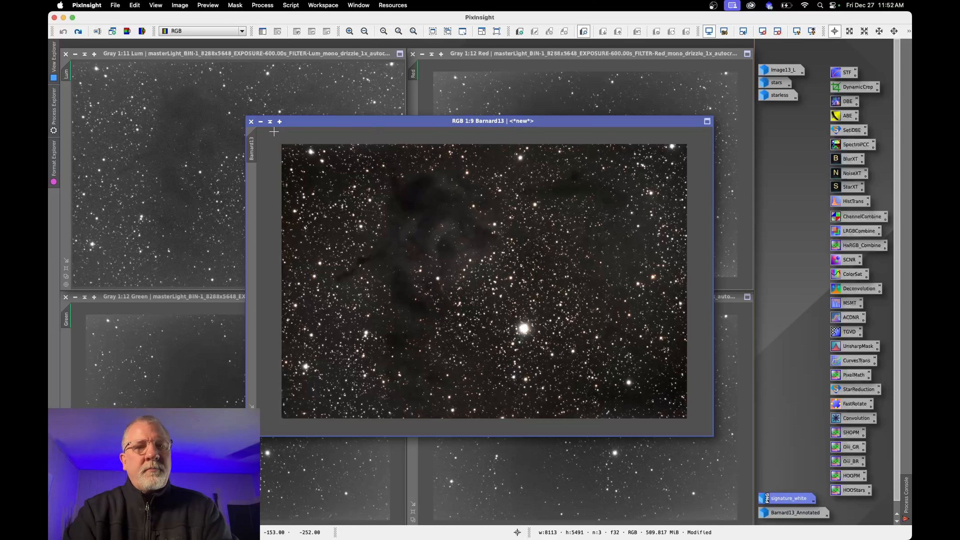
left_click(260, 122)
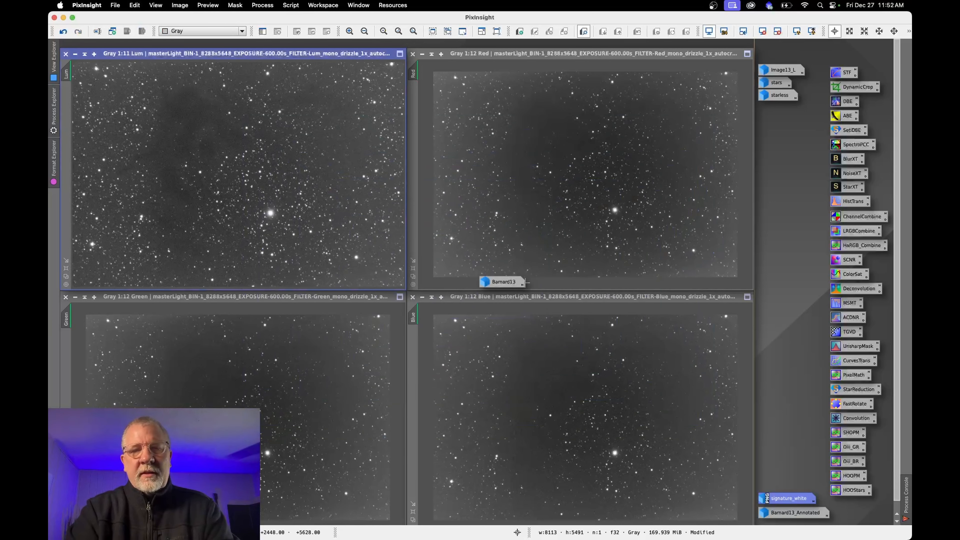
- Store the Barnard13 icon above signature_white, then restore the starless and stars images and move both windows up in the workspace
left_click_drag(504, 282, 781, 484)
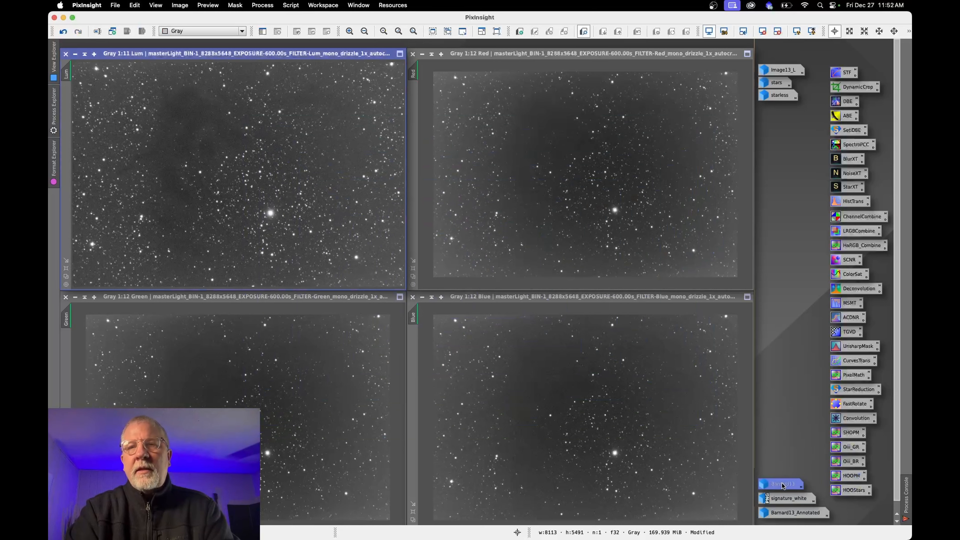
double_click(778, 95)
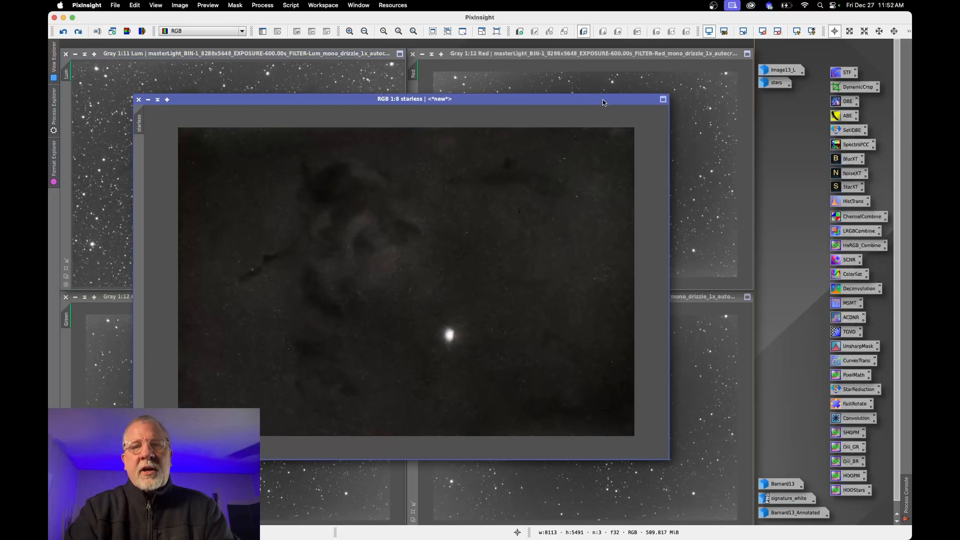
left_click_drag(602, 99, 547, 54)
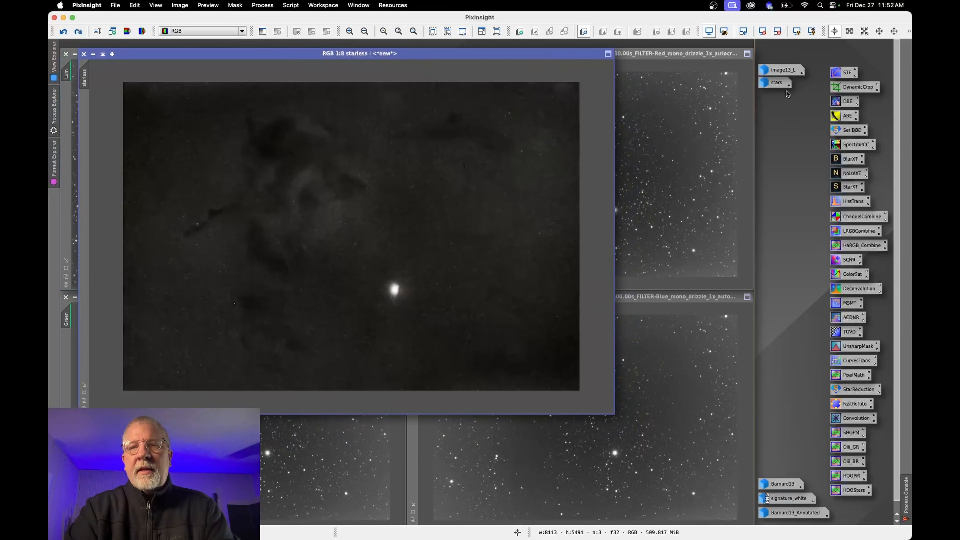
double_click(778, 82)
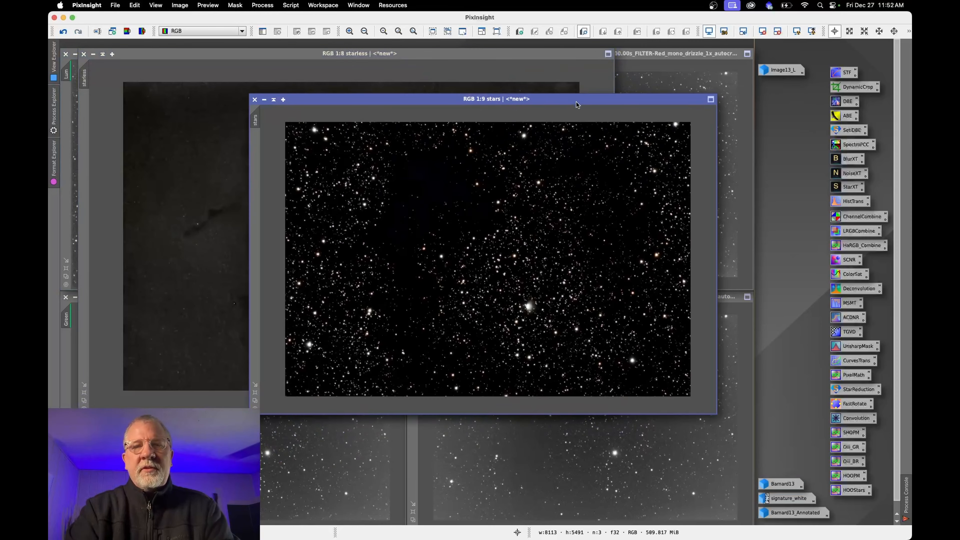
left_click_drag(575, 101, 575, 57)
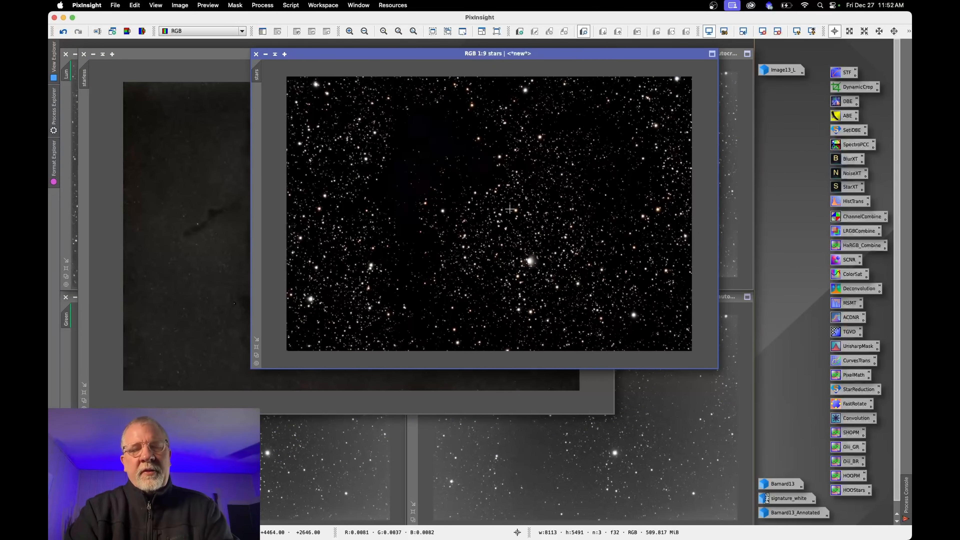
- Undo the last ColorSaturation operation on the stars image and redo it to compare the star colours
left_click(184, 5)
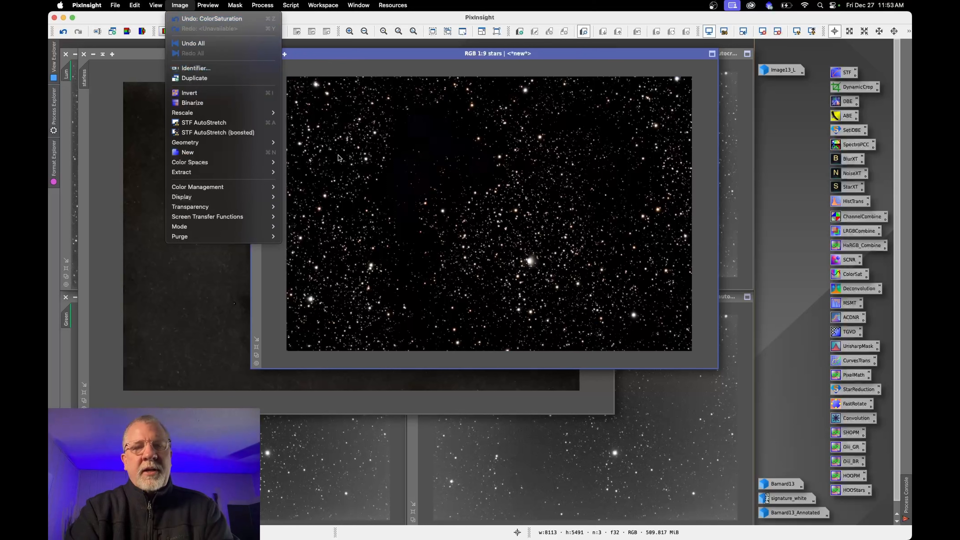
left_click(567, 53)
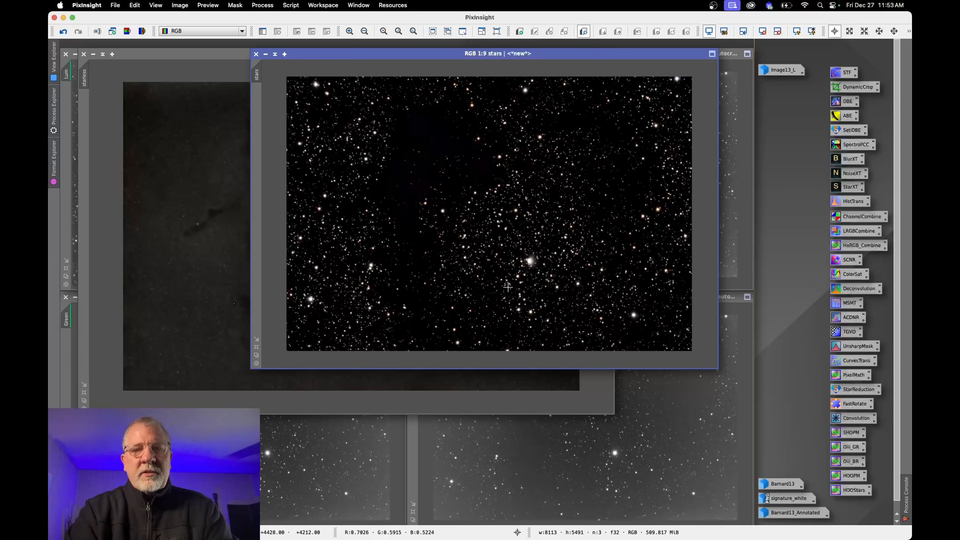
key("super+z")
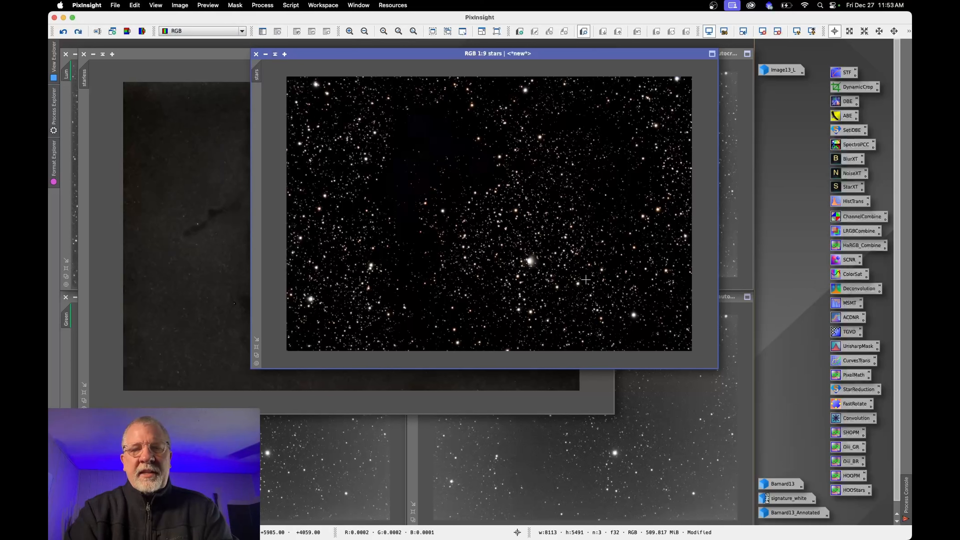
left_click(179, 5)
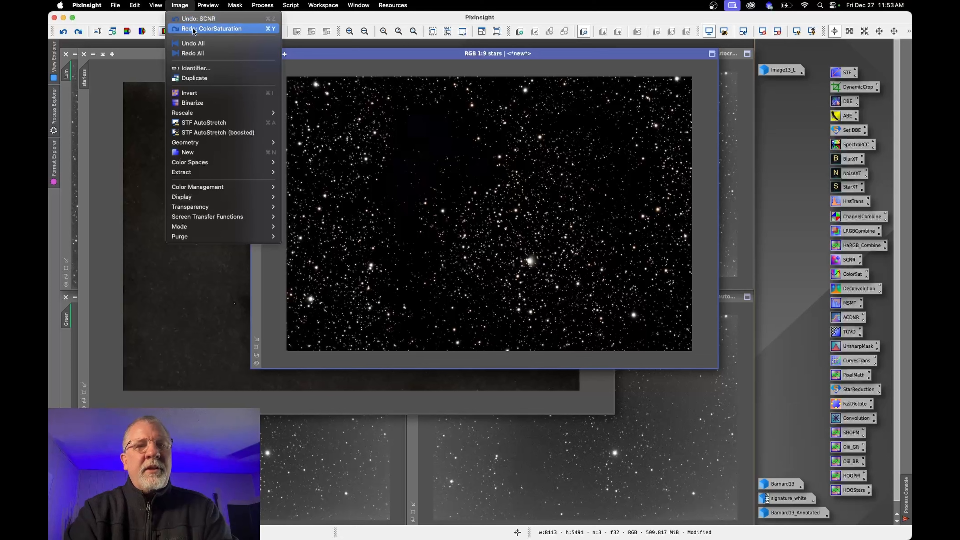
left_click(194, 30)
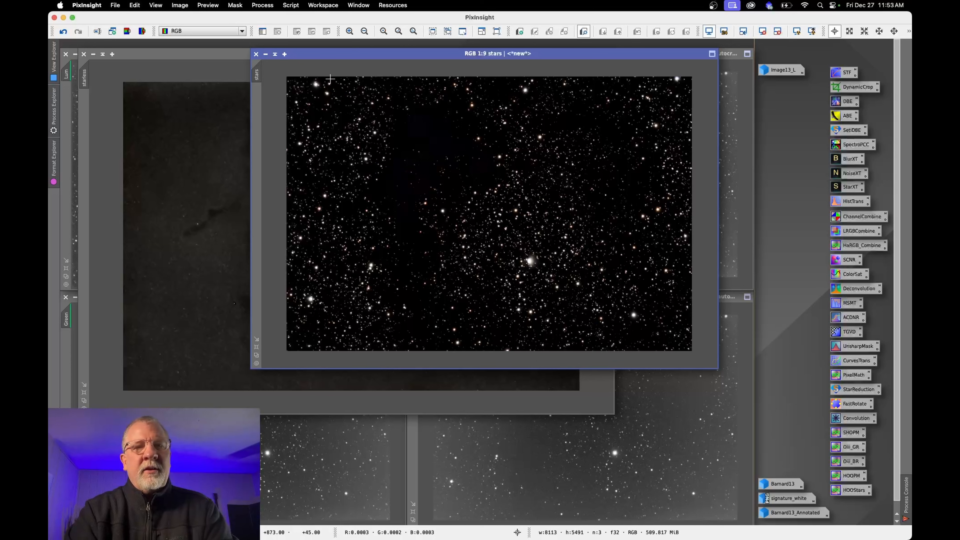
- Undo the last ColorSaturation operation and the SCNR operation on the stars image
left_click_drag(325, 57, 316, 61)
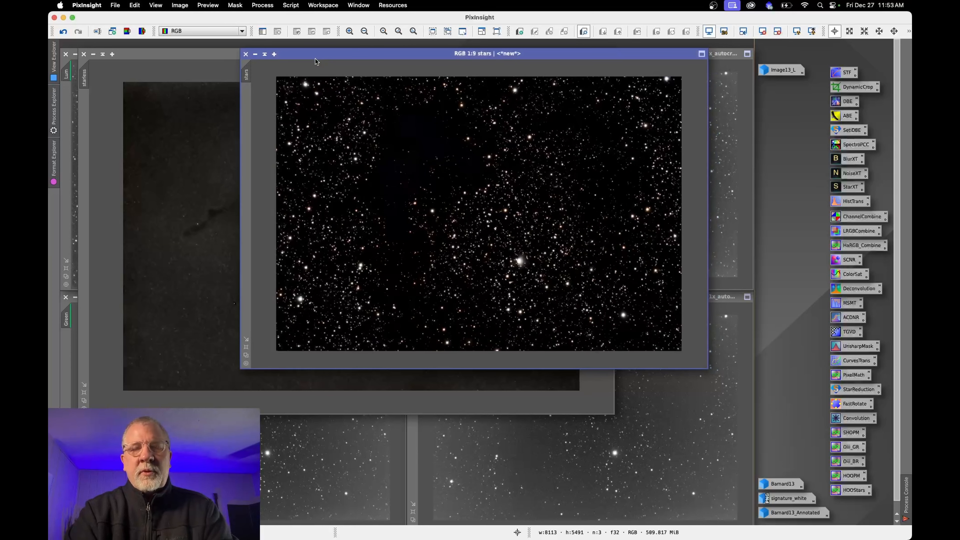
left_click(180, 5)
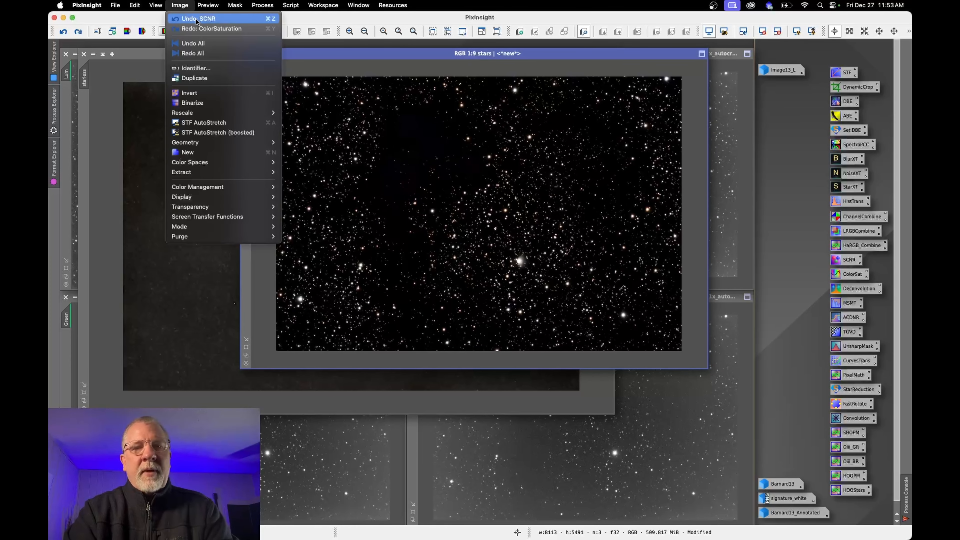
left_click(471, 179)
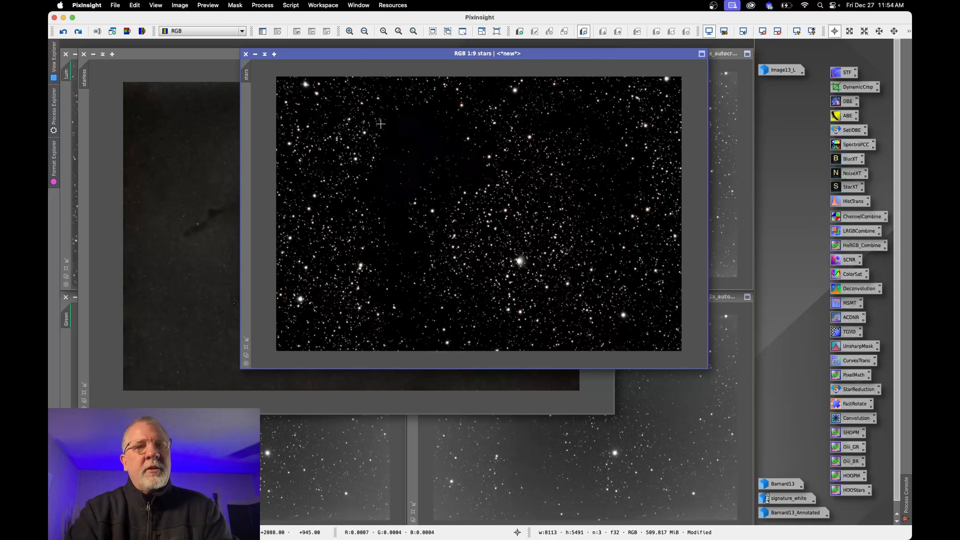
left_click(179, 5)
left_click(187, 19)
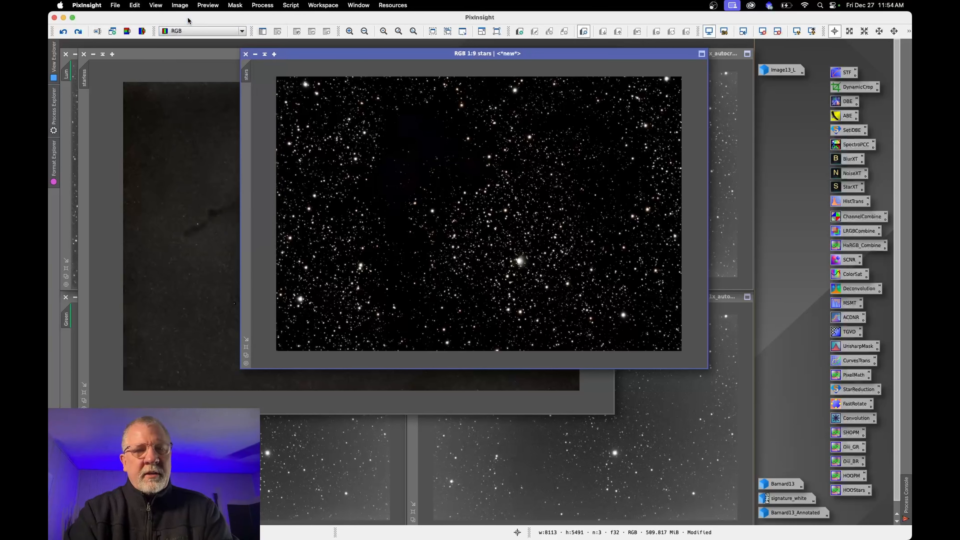
- Undo the earlier ColorSaturation and the PixelMath stretch, returning the stars image to its unstretched Image13_stars state
left_click(180, 5)
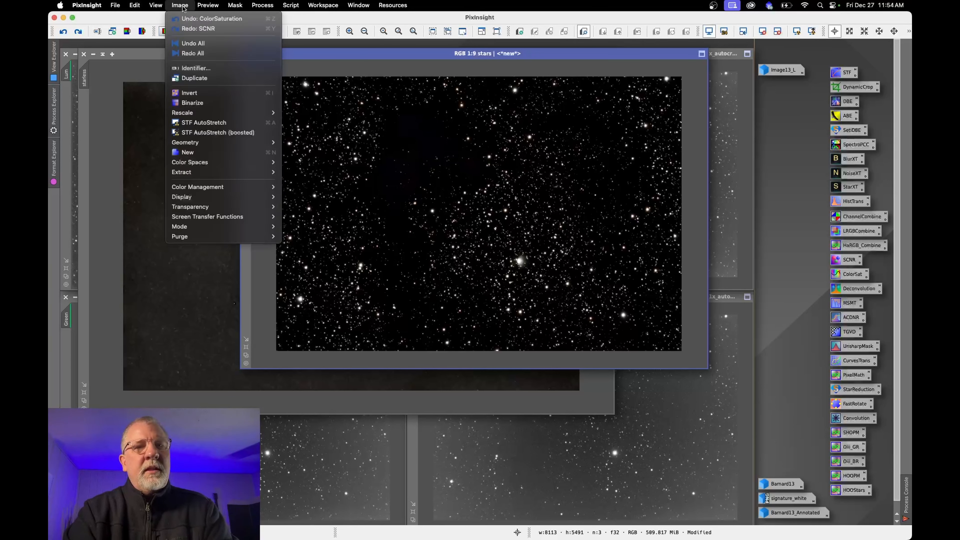
left_click(211, 19)
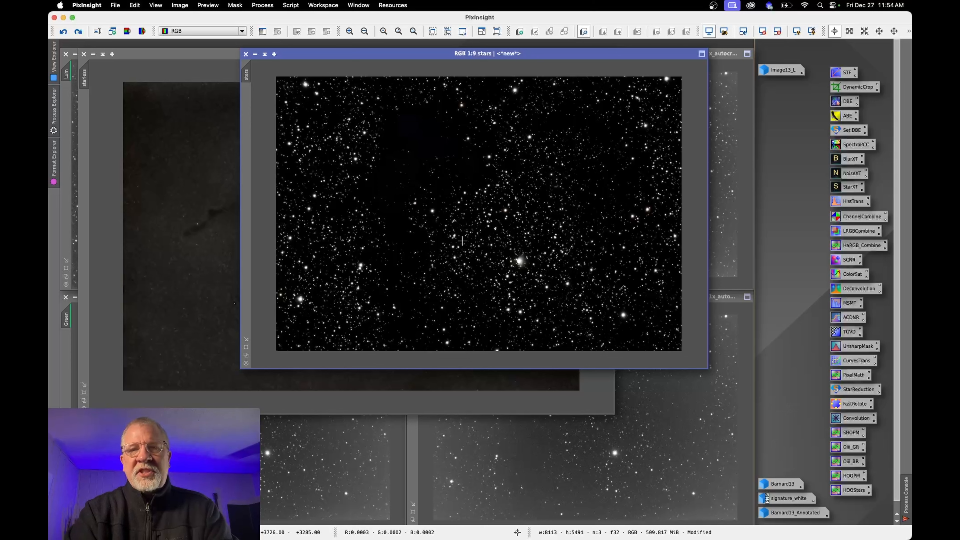
left_click(180, 5)
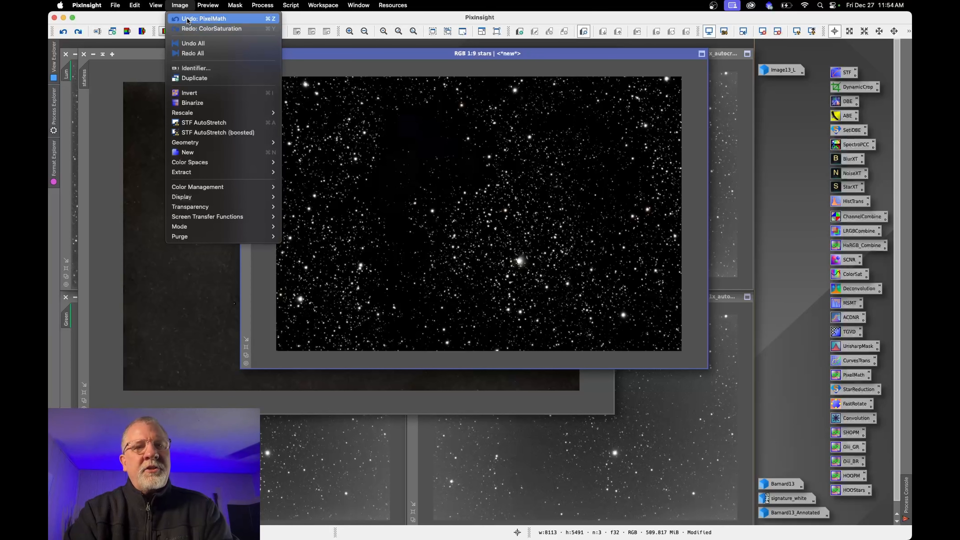
left_click(187, 20)
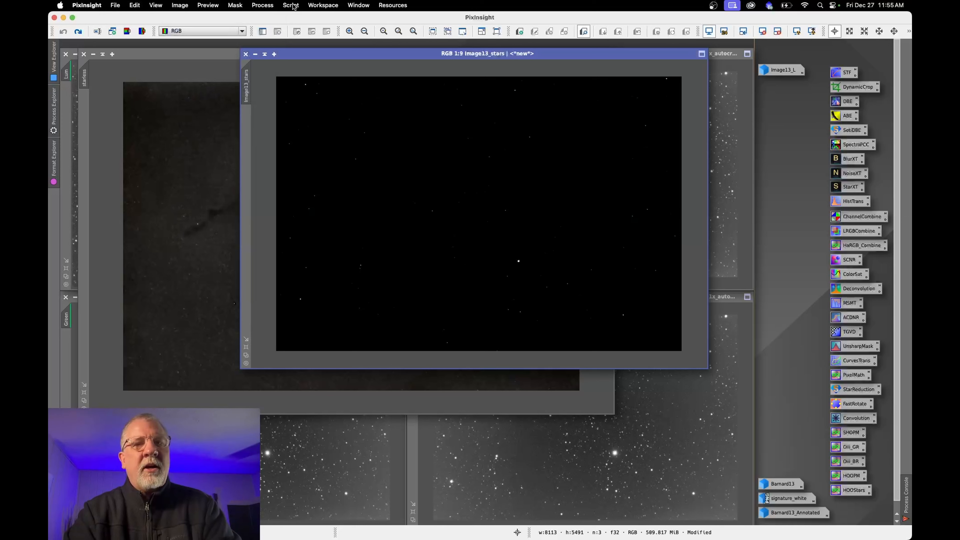
- Open the Star Stretch script for Image13_stars, show its preview, and enlarge the dialog to see more of the star field
left_click(293, 5)
mouse_move(312, 141)
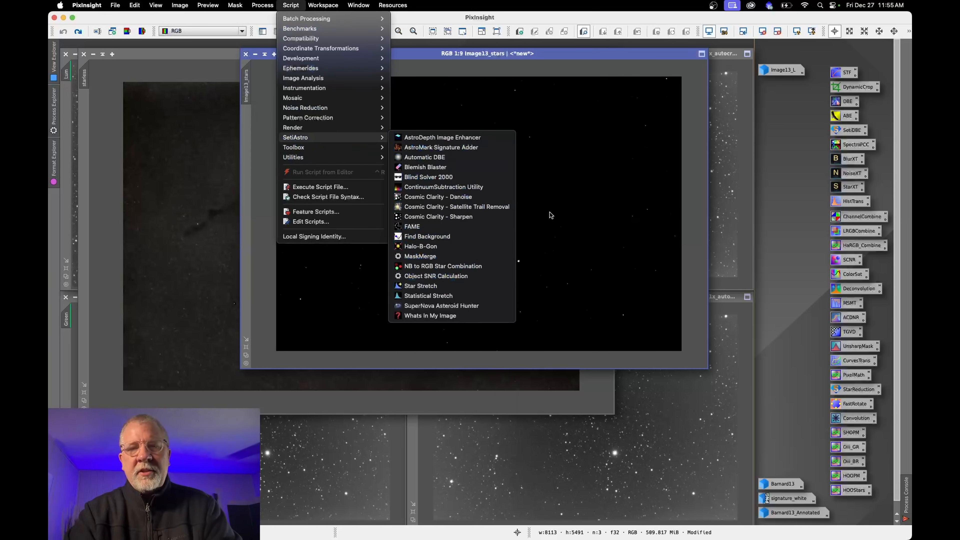
left_click(424, 289)
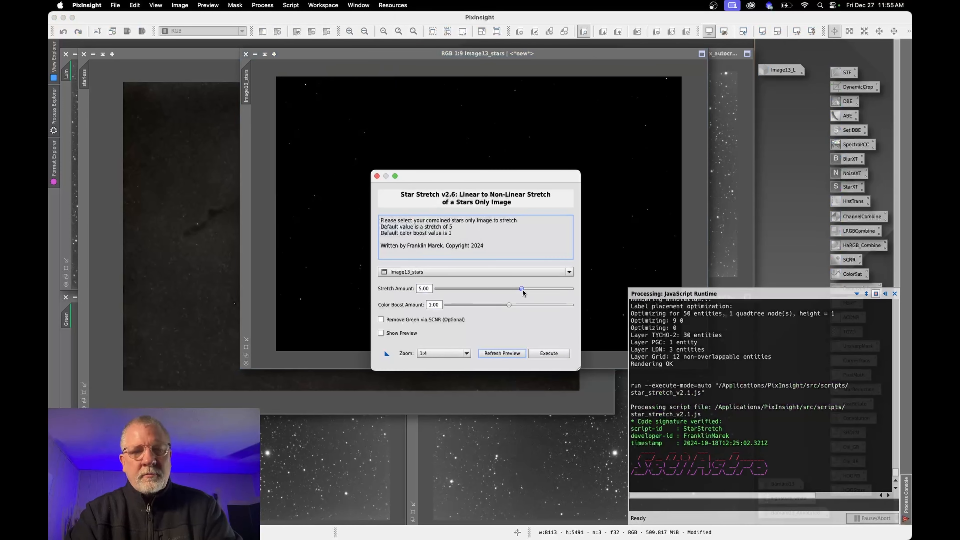
left_click(508, 354)
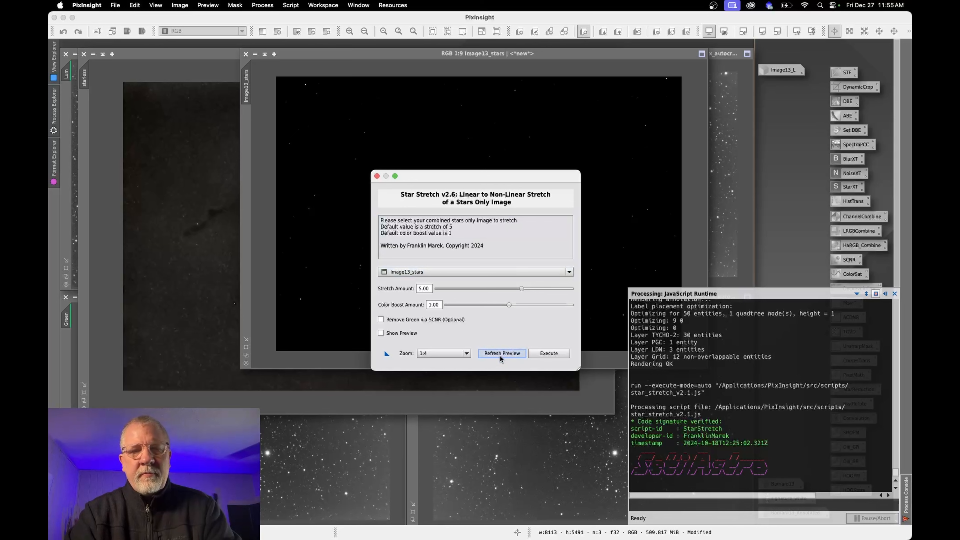
left_click(381, 333)
left_click_drag(519, 174, 276, 52)
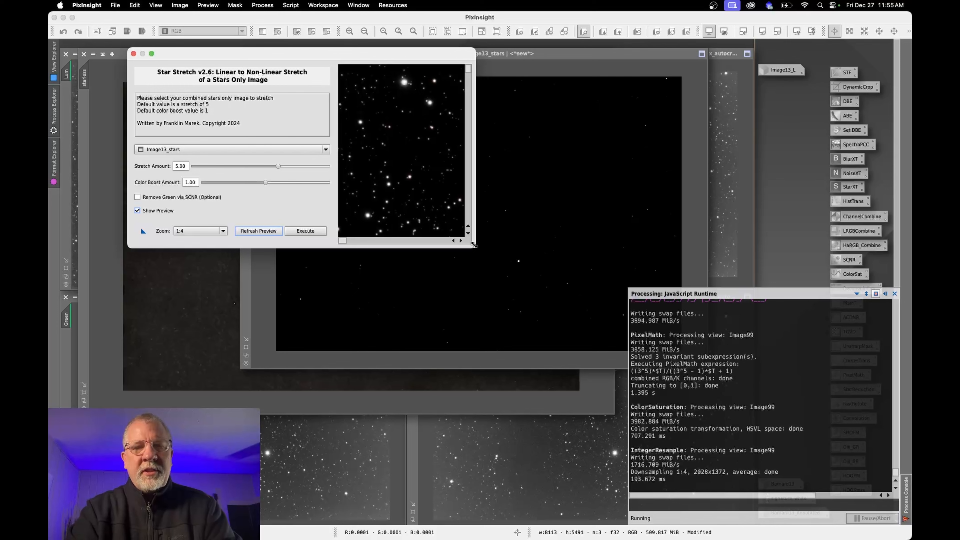
left_click_drag(475, 247, 668, 404)
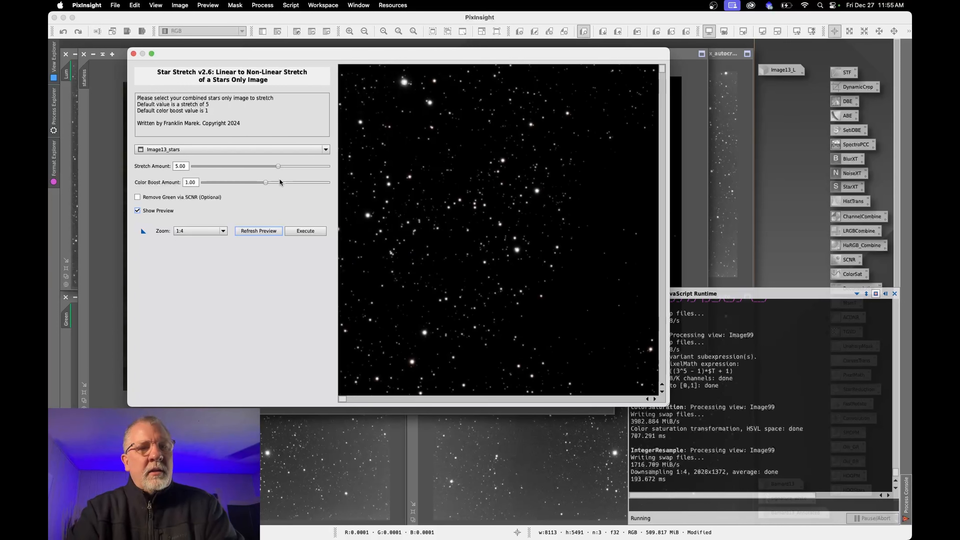
- Preview a stretch amount of 6.96 with a color boost of 1.56, and close Star Stretch without executing it
left_click_drag(277, 167, 313, 169)
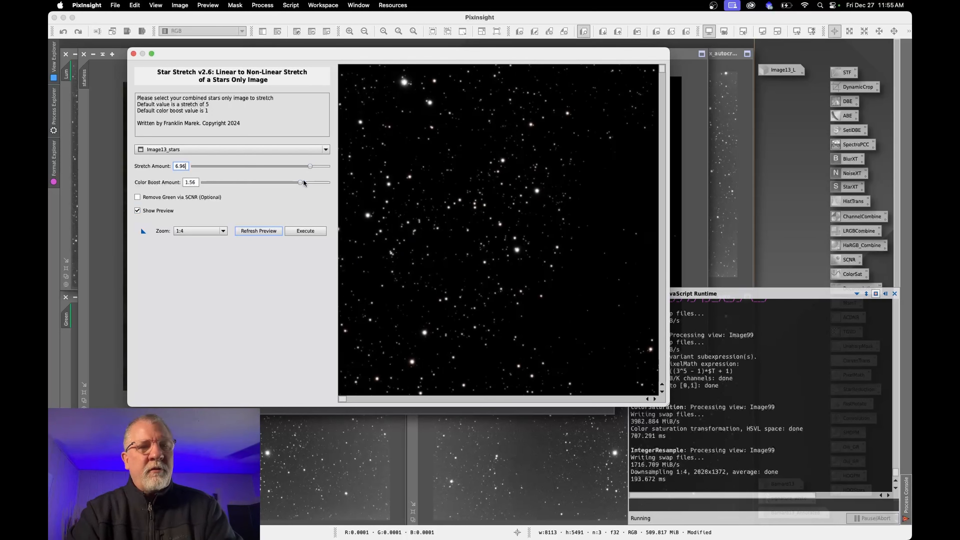
left_click(259, 231)
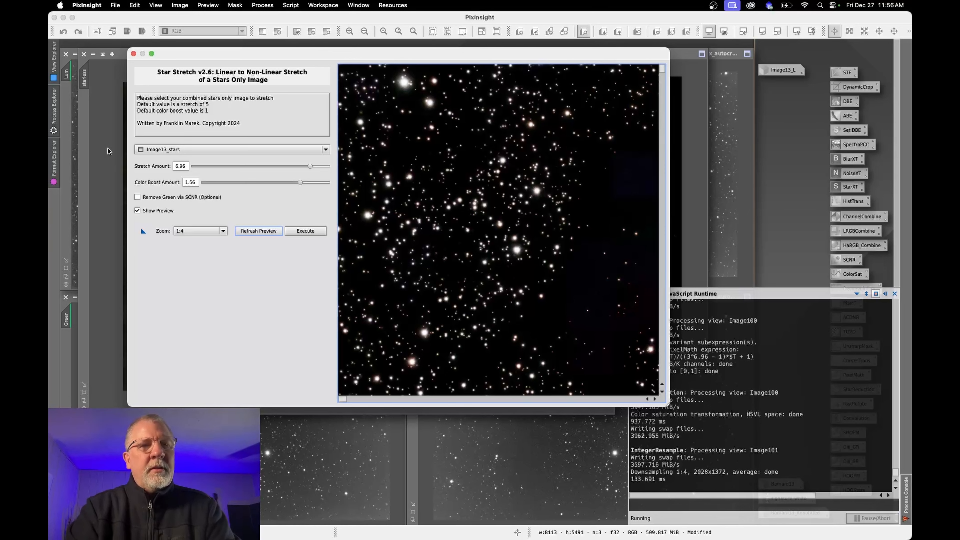
left_click(133, 54)
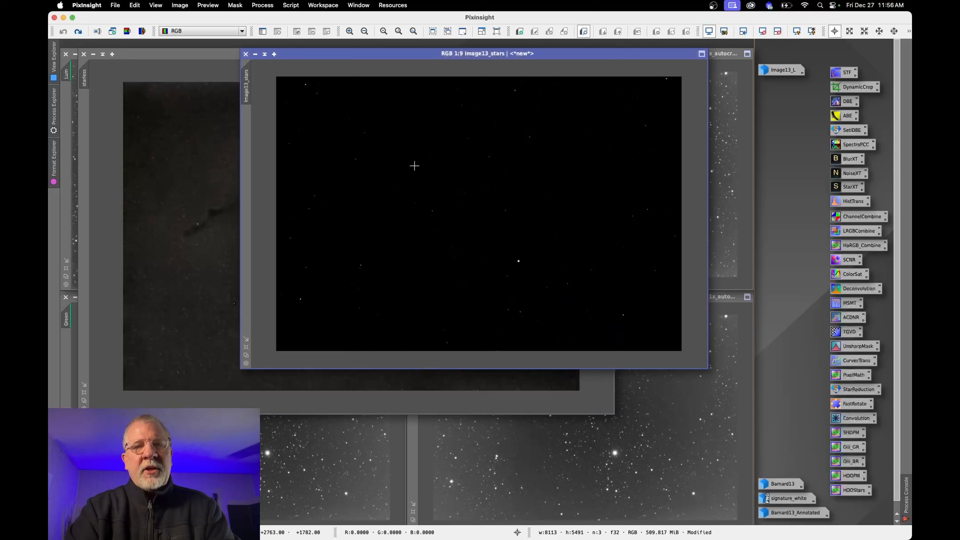
- Check the Image13_stars history for earlier operations, and minimize the image to a workspace icon
left_click(178, 6)
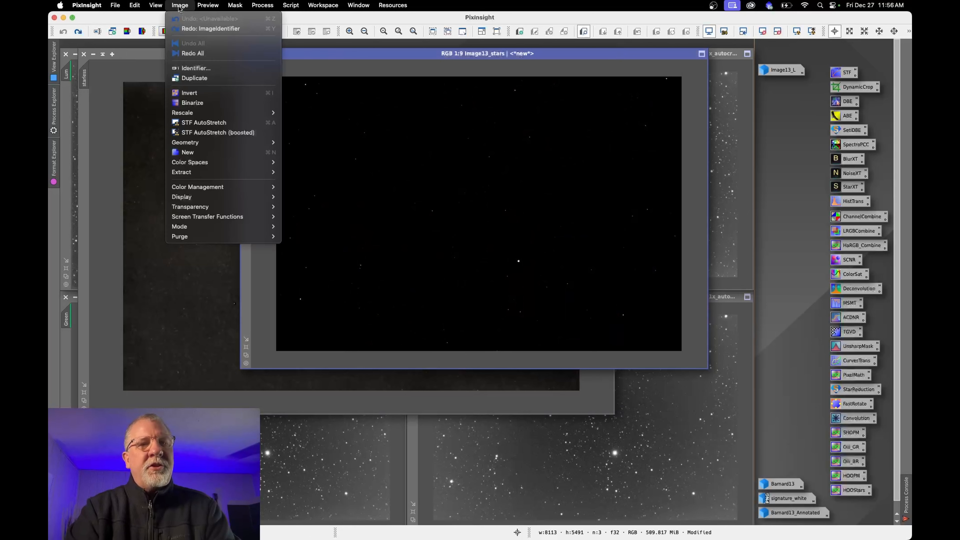
left_click(179, 6)
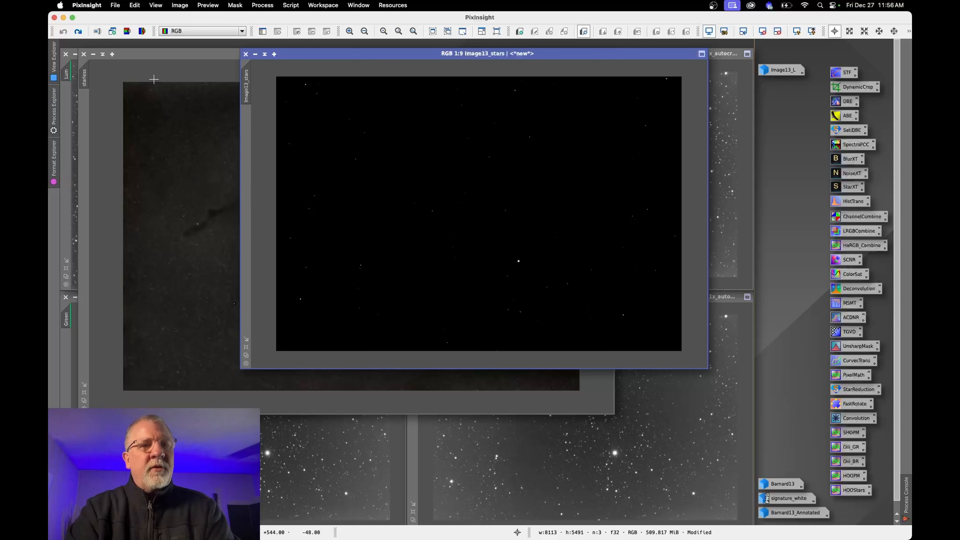
left_click(255, 55)
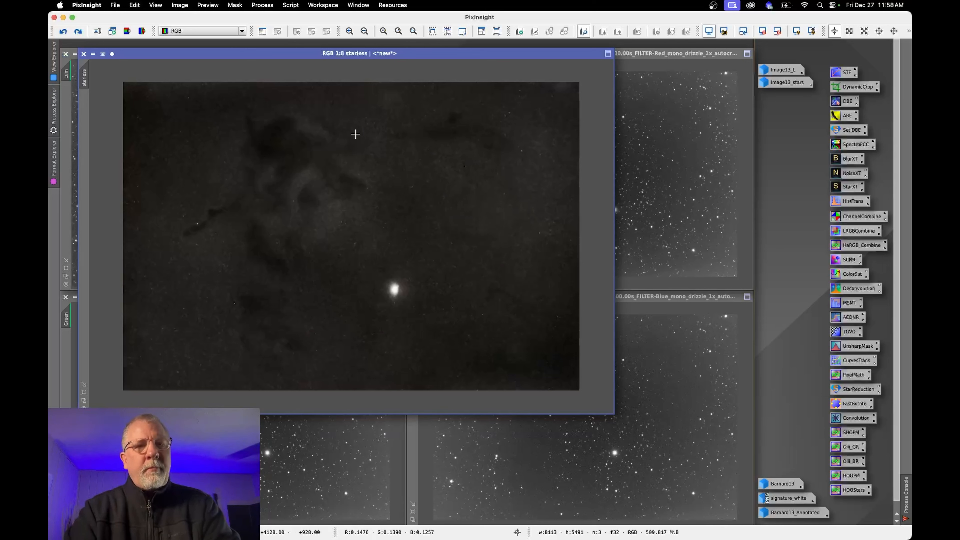
- Undo the ImageIdentifier renaming of the starless image and check which earlier operation comes before it
left_click(179, 6)
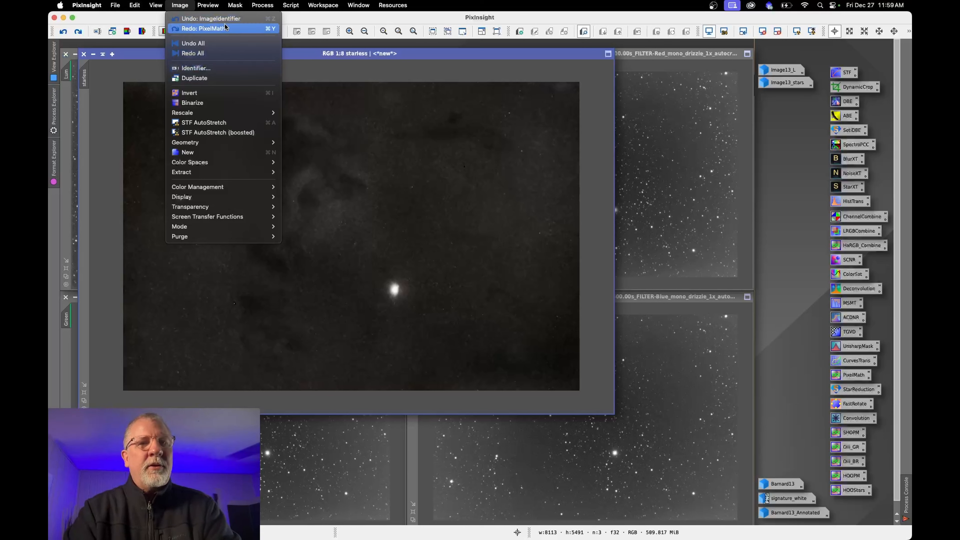
left_click(211, 18)
left_click(180, 5)
mouse_move(235, 5)
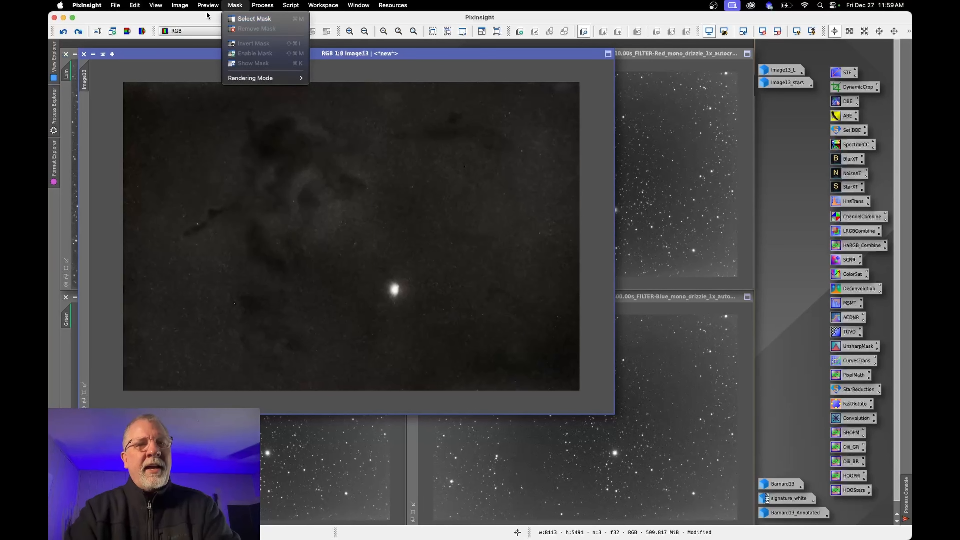
mouse_move(181, 6)
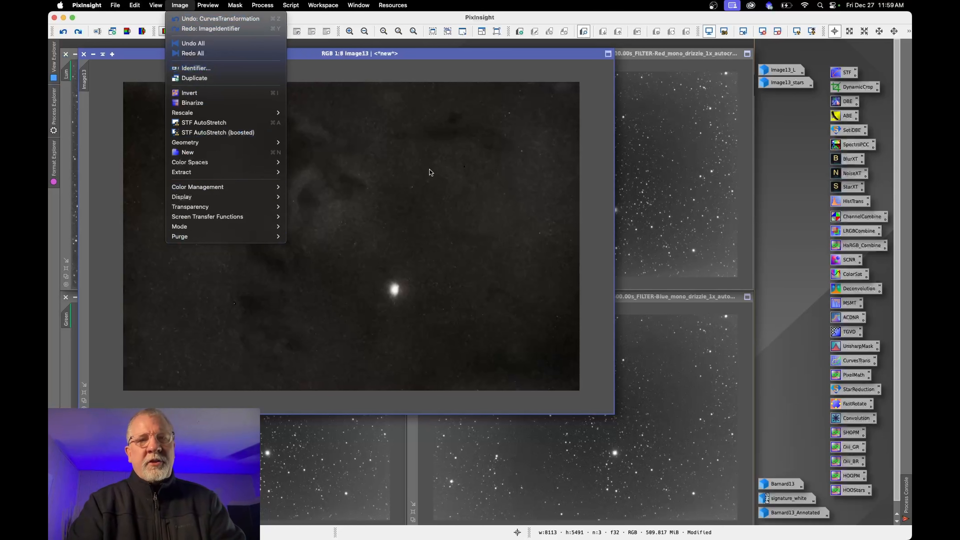
left_click(518, 53)
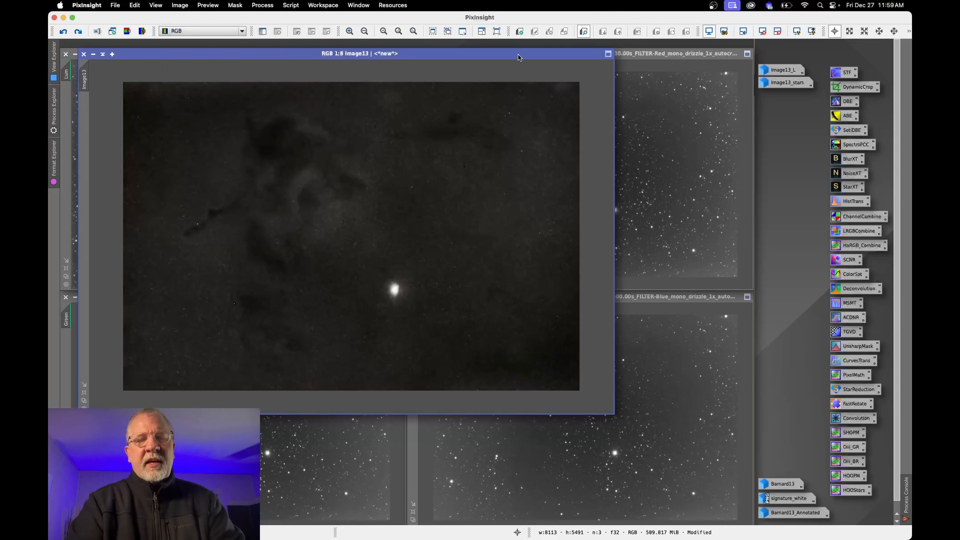
- Undo the latest CurvesTransformation on the starless Image13 and check which operation comes before it
left_click_drag(519, 54, 558, 87)
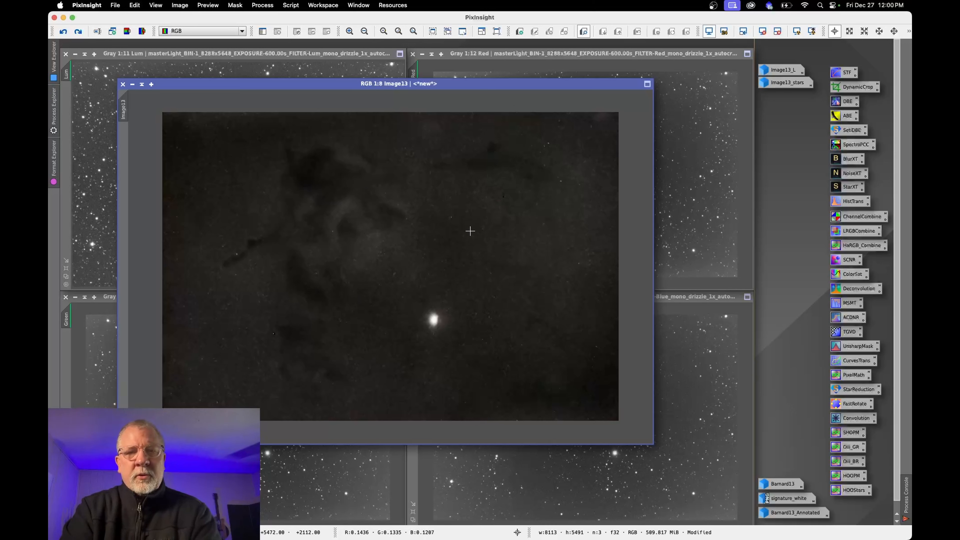
left_click(179, 5)
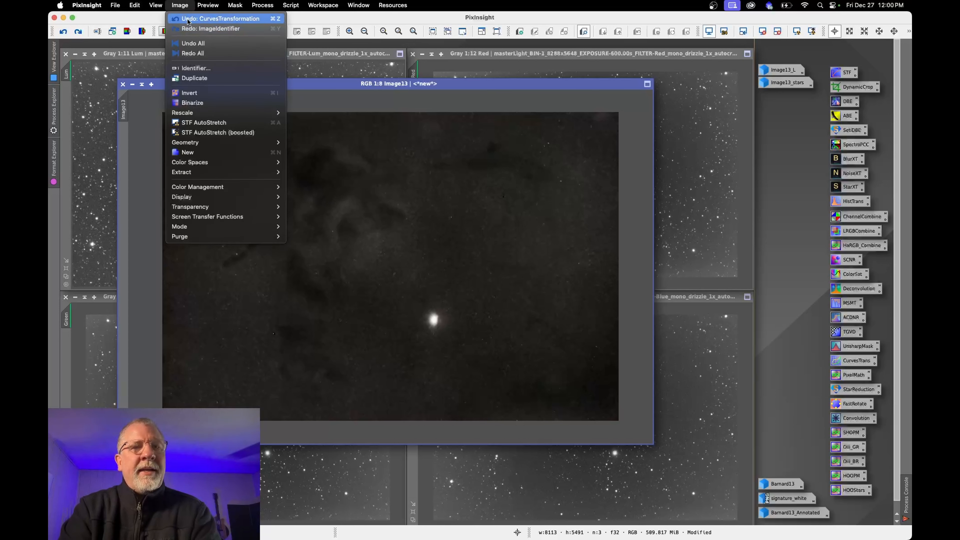
left_click(188, 20)
left_click(180, 5)
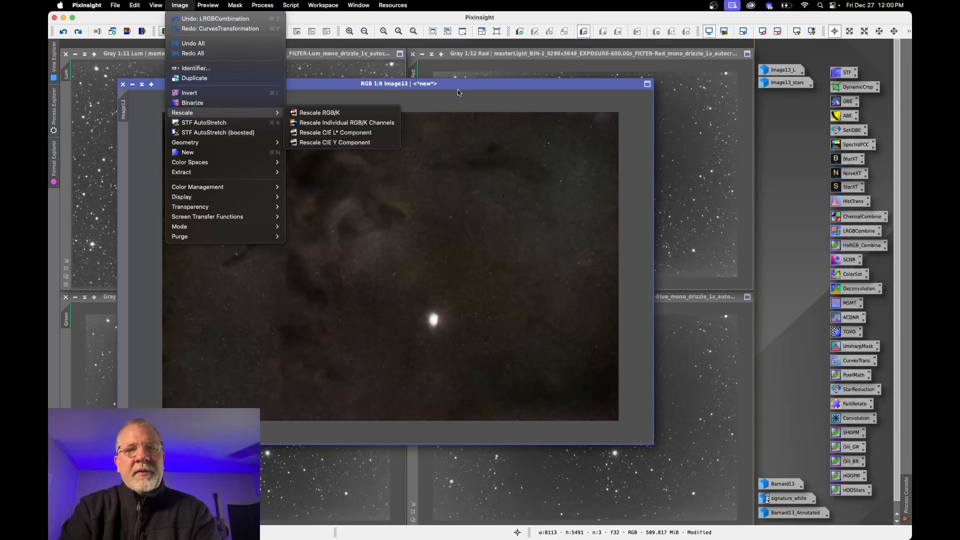
left_click(459, 91)
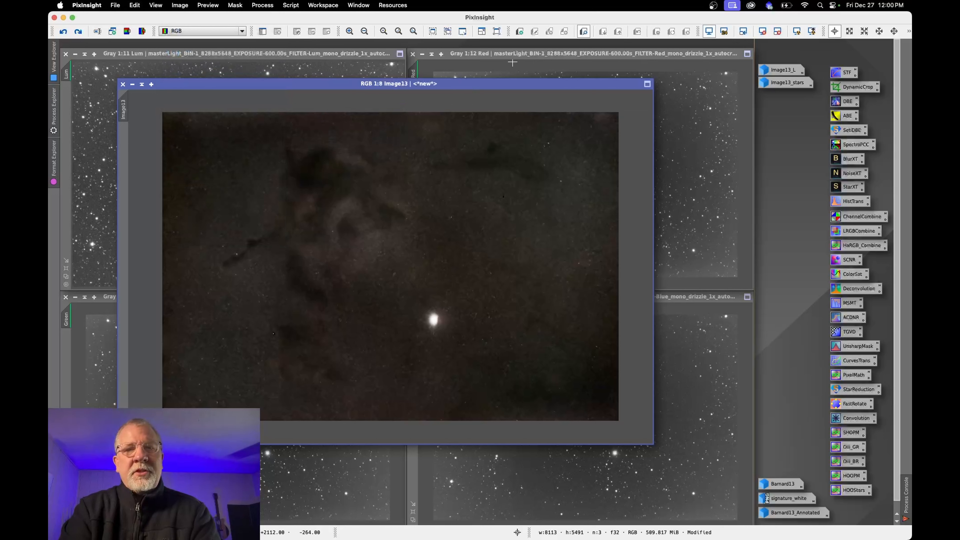
- Undo the LRGBCombination on Image13 and check the preceding operation in its history
left_click(180, 5)
left_click(186, 20)
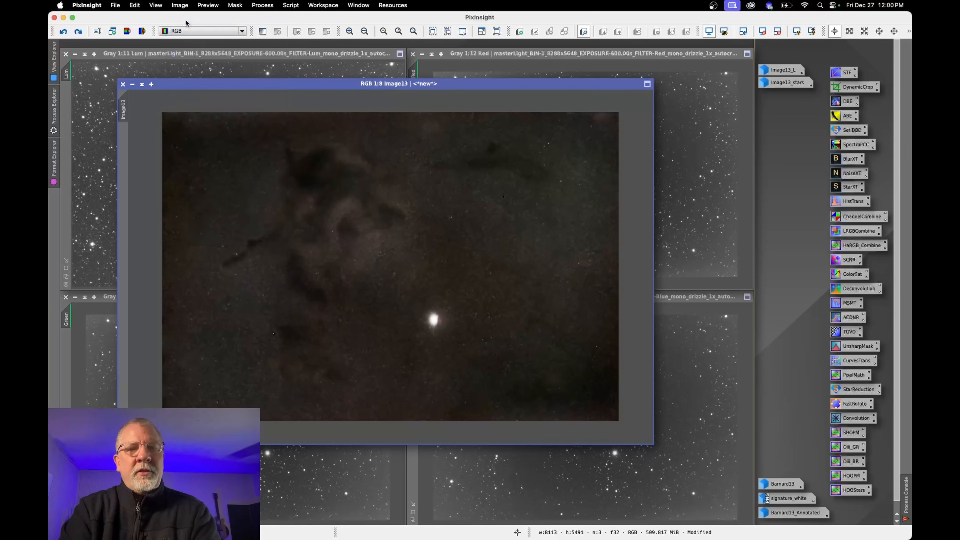
left_click(179, 5)
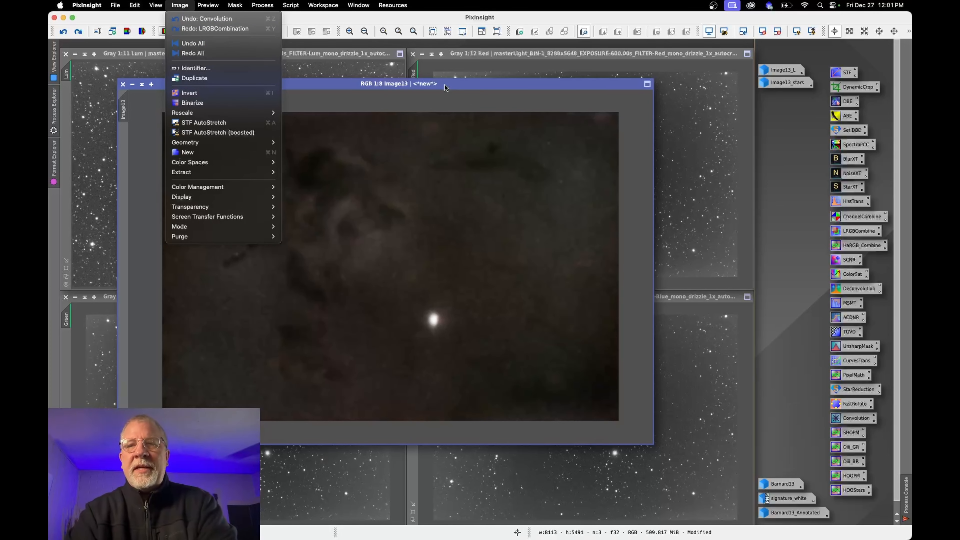
left_click(527, 93)
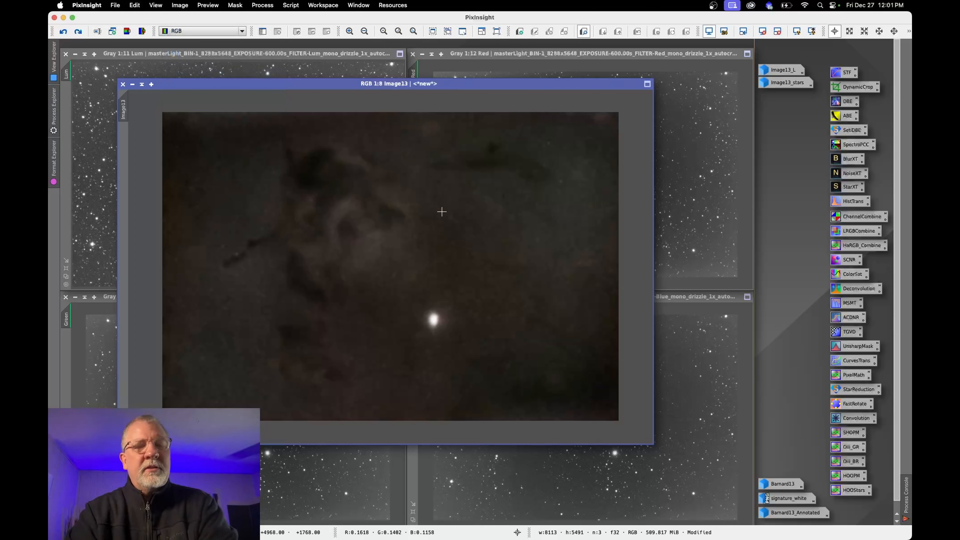
- Restore the minimized Image13_L, show LRGBCombination with only the L channel enabled, and close the process without applying it
double_click(781, 71)
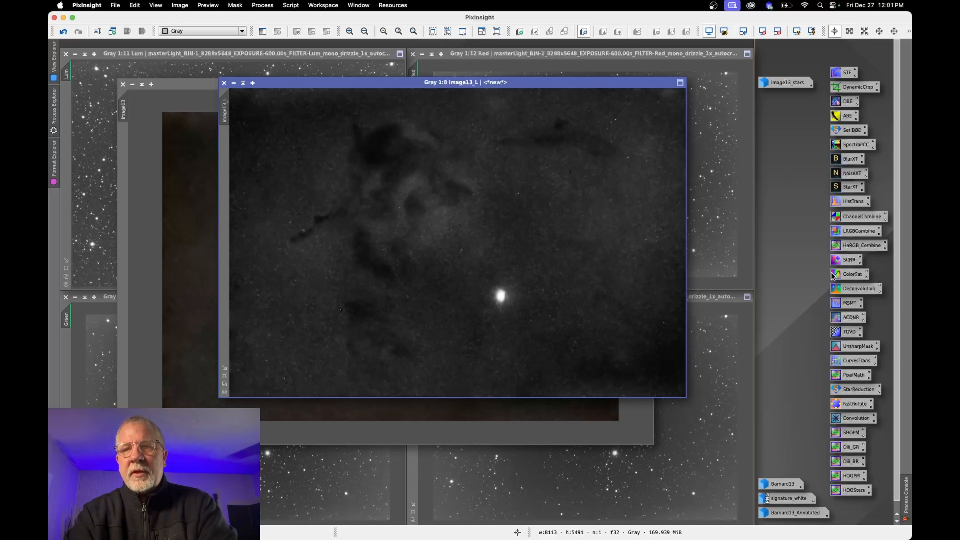
double_click(859, 231)
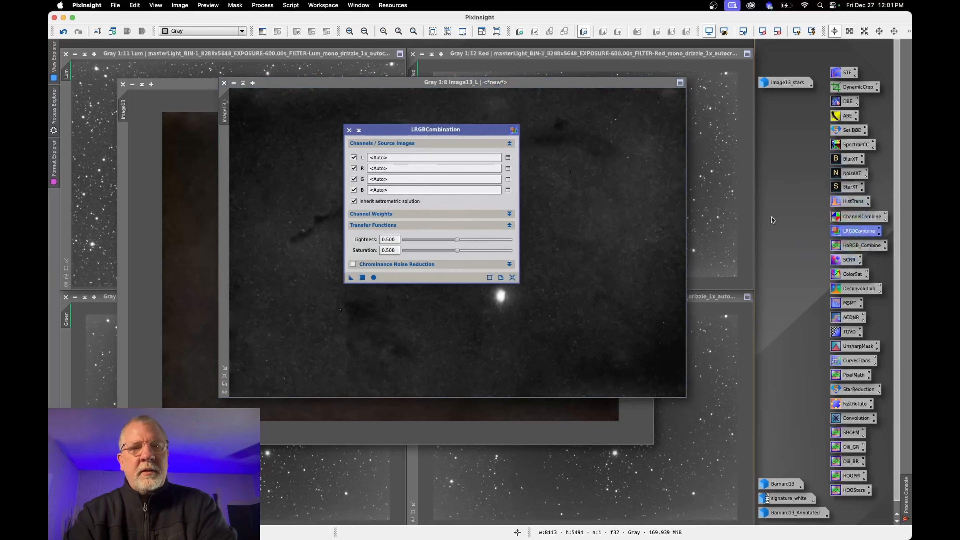
left_click(353, 168)
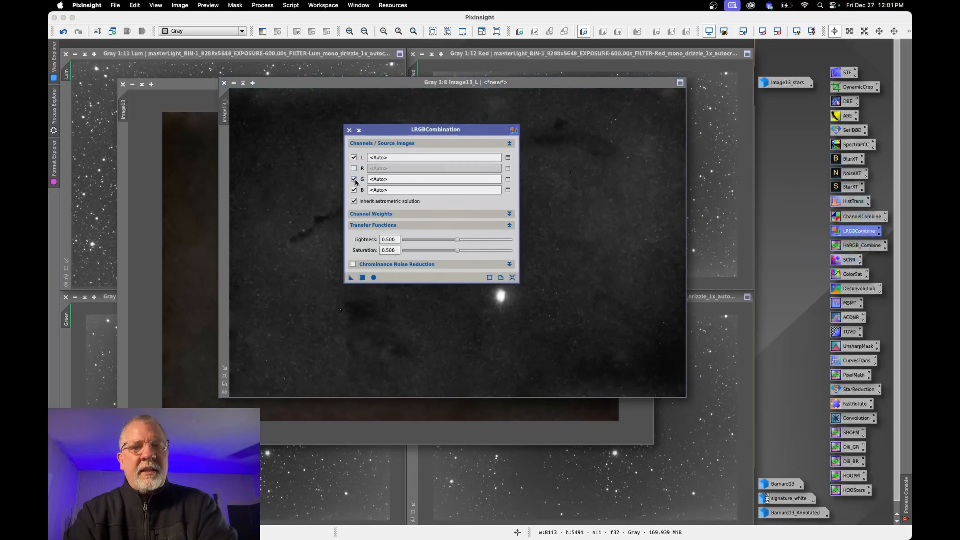
left_click(354, 179)
left_click(354, 189)
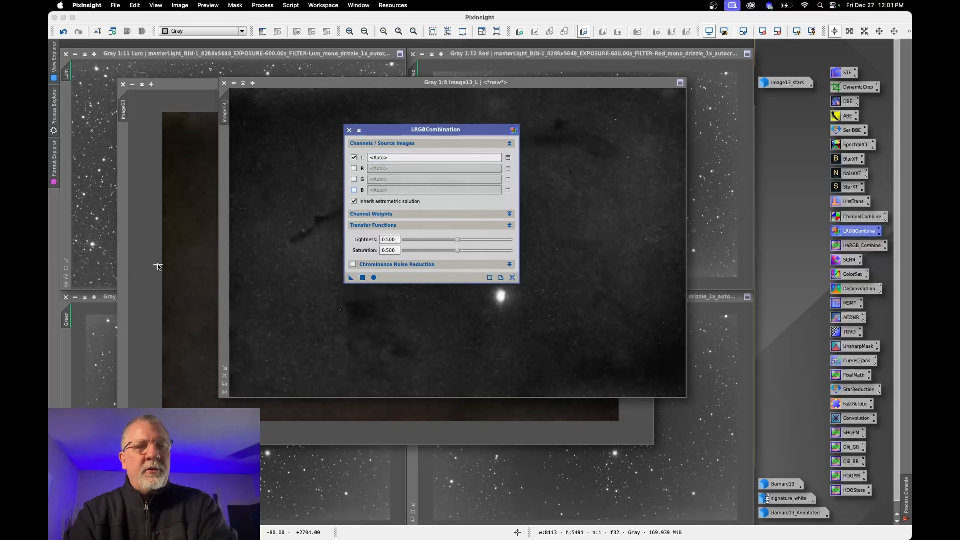
left_click(350, 130)
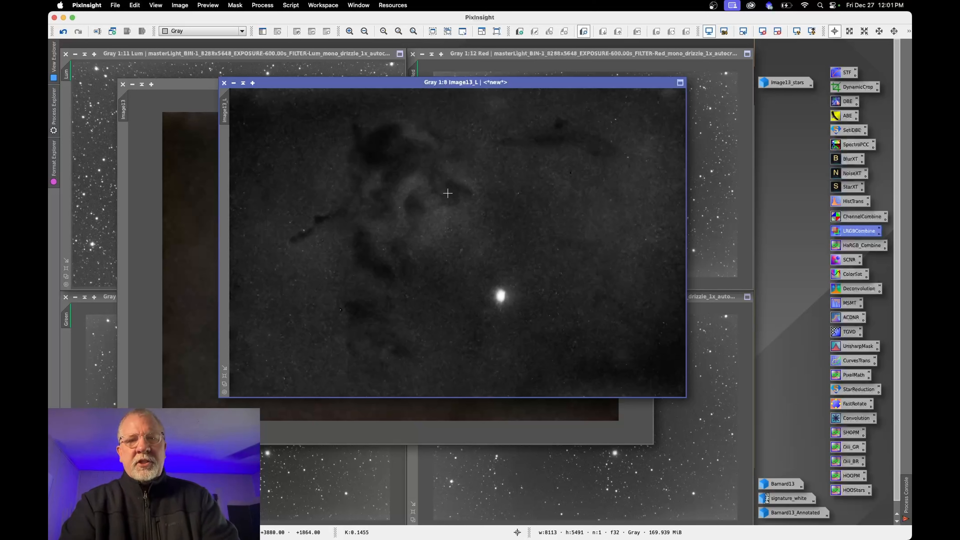
- Undo the NoiseXTerminator run on Image13_L and check its history for earlier operations
left_click(179, 5)
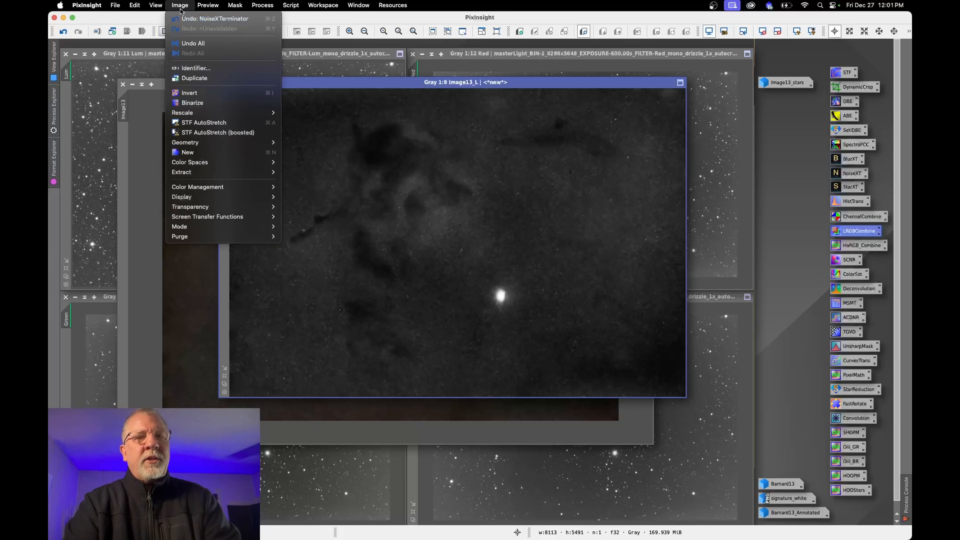
left_click(190, 20)
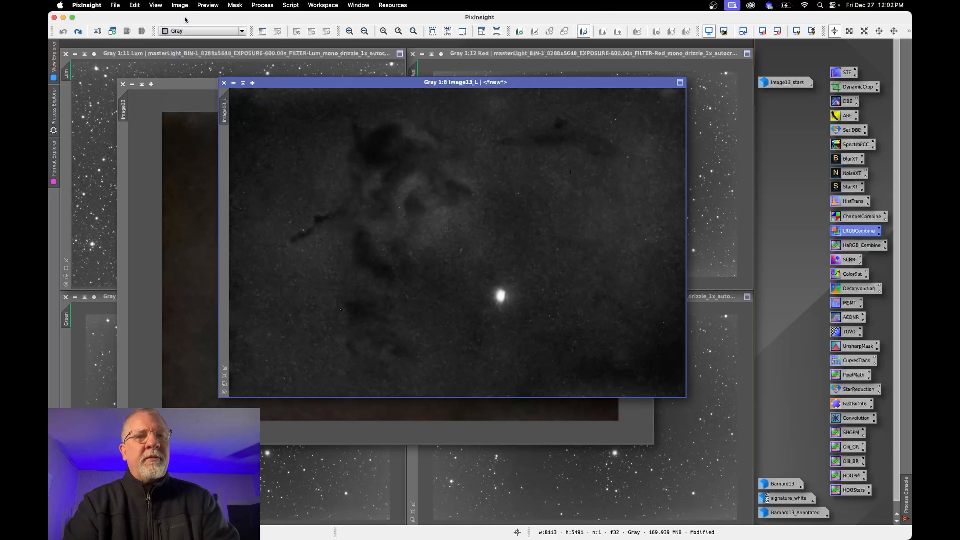
left_click(180, 6)
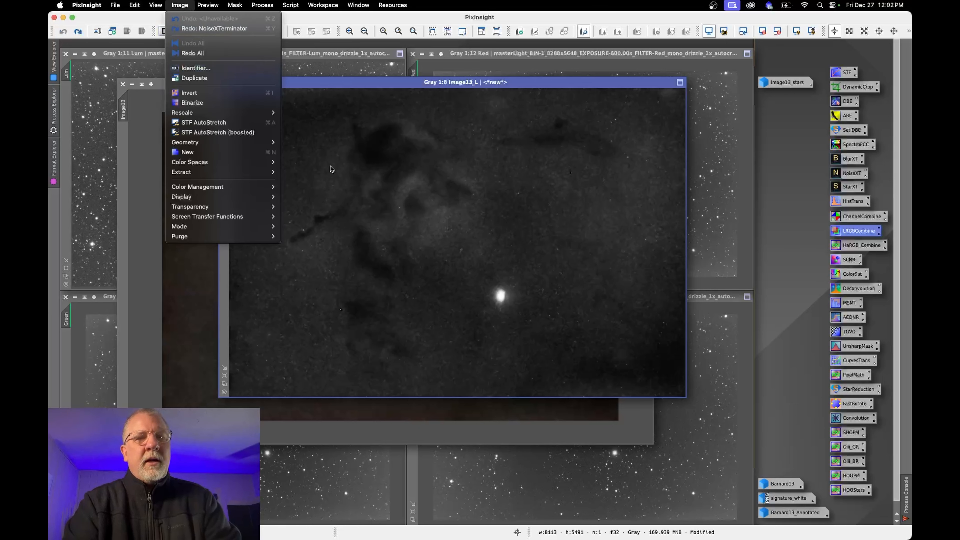
left_click(401, 180)
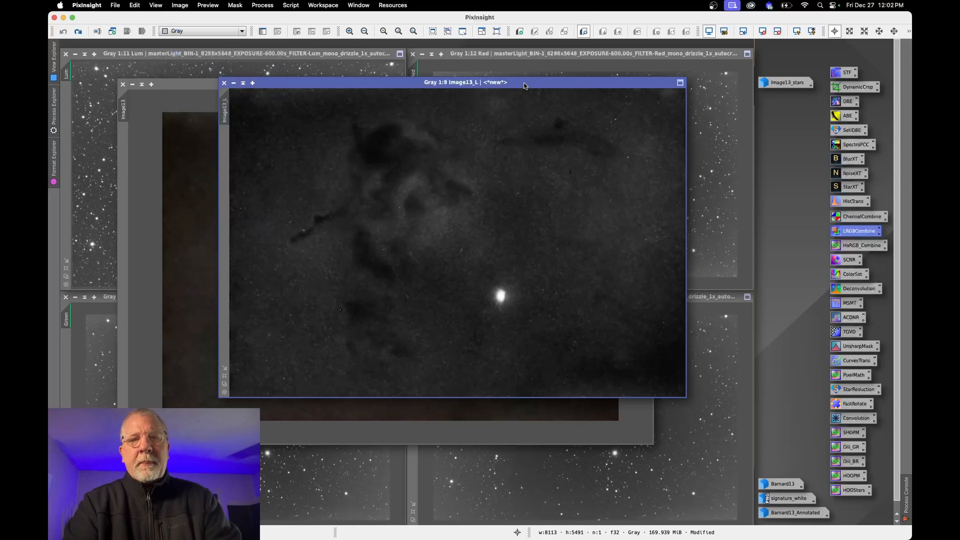
- Show NoiseXTerminator with a denoise of 0.33 and a detail of 0.60, and close it without applying it to Image13_L
left_click_drag(524, 82, 565, 77)
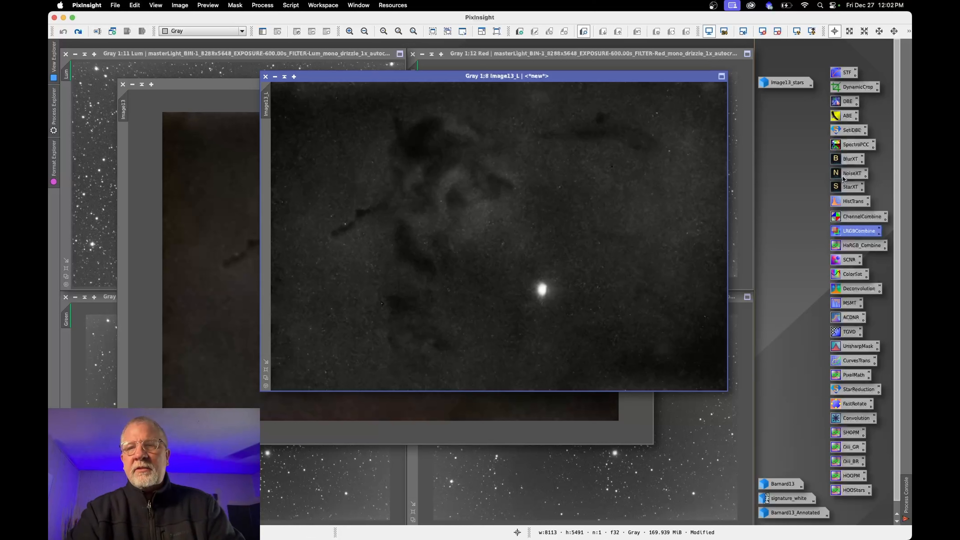
double_click(852, 174)
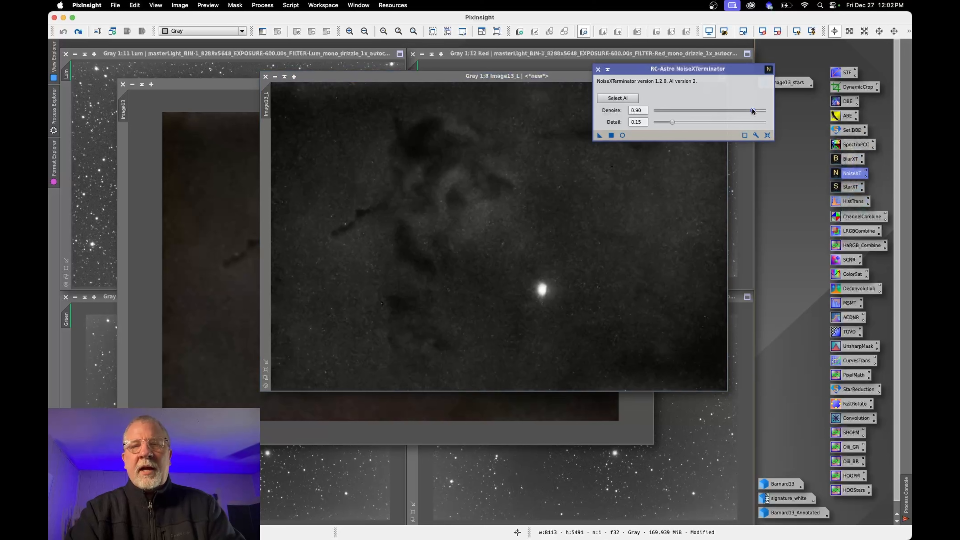
left_click_drag(752, 109, 684, 122)
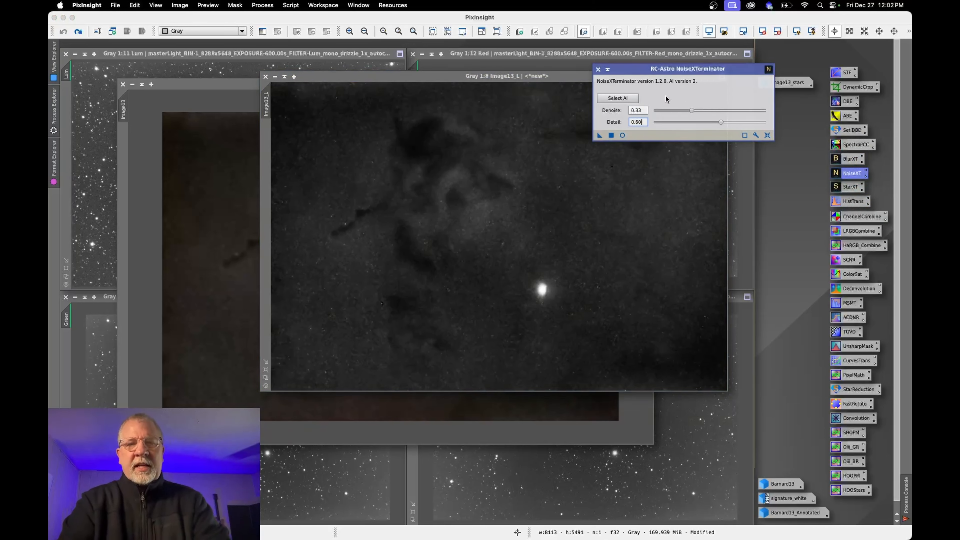
left_click(598, 69)
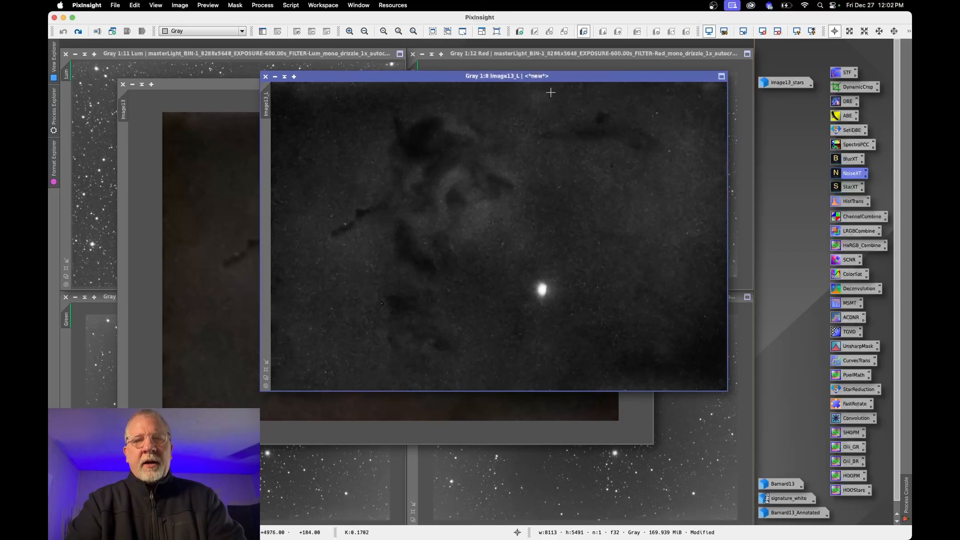
- Compare the RGB Image13 with the luminance Image13_L by bringing each to the front, check Image13's history, and minimize Image13_L
left_click_drag(554, 77, 599, 74)
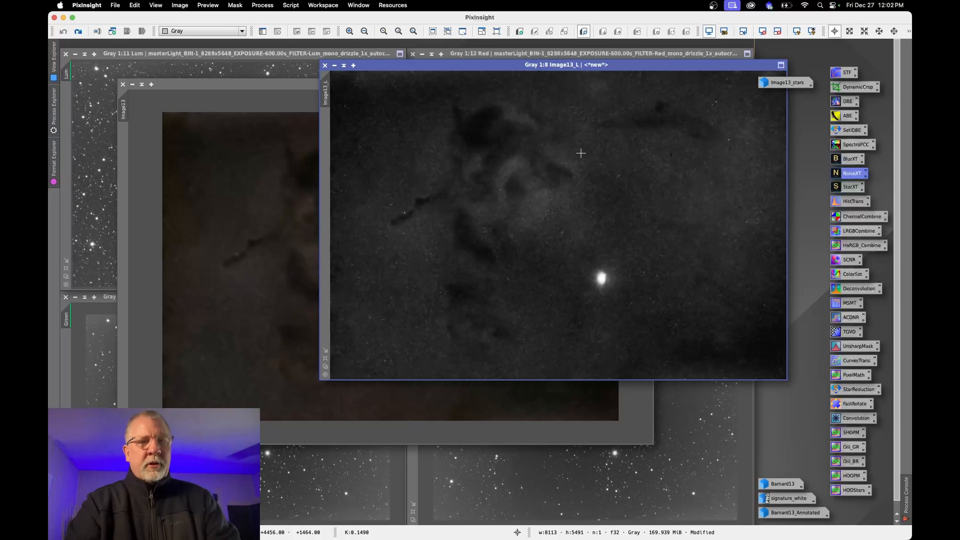
left_click(262, 88)
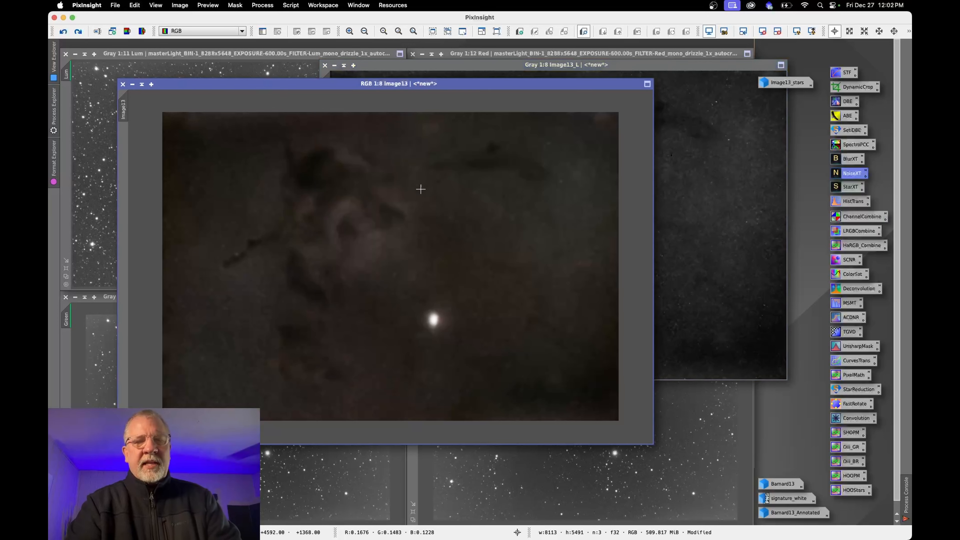
left_click(181, 5)
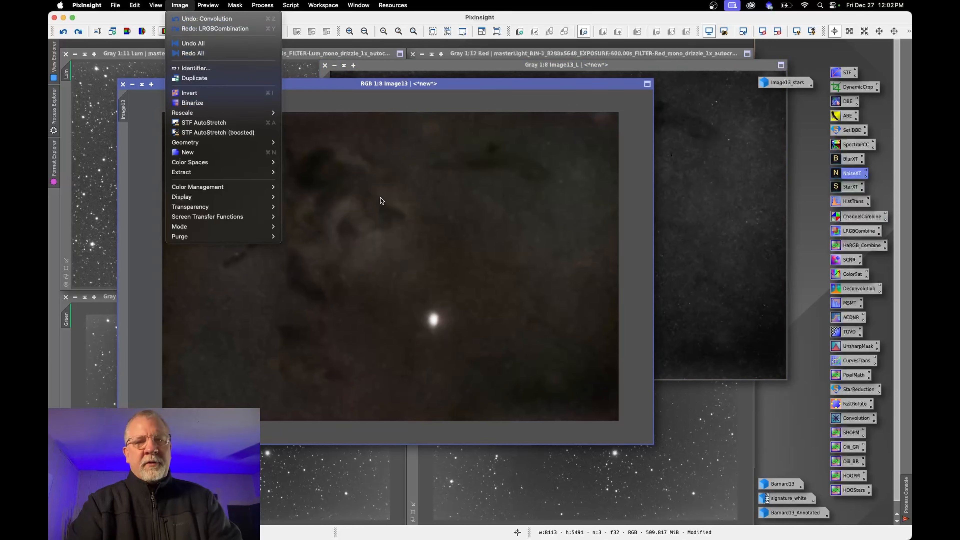
left_click(417, 90)
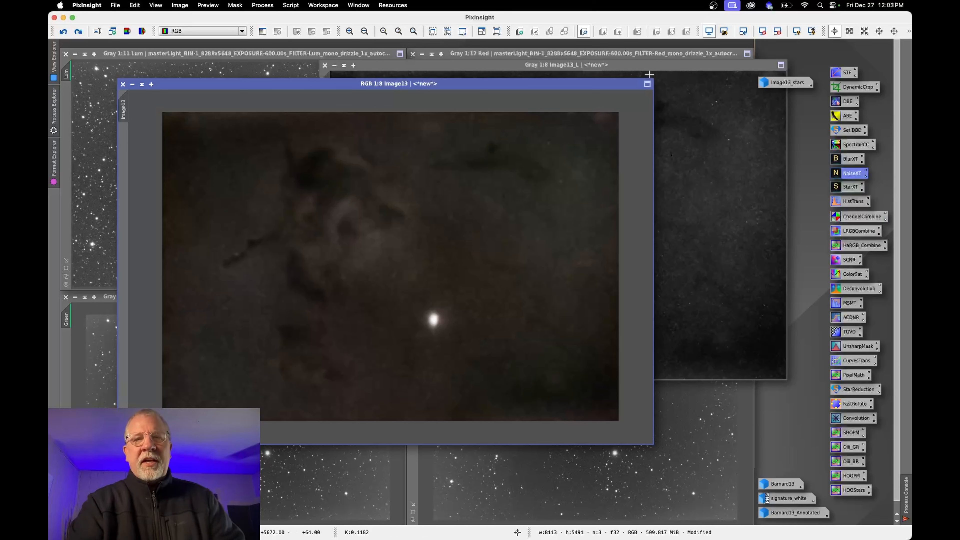
left_click(654, 64)
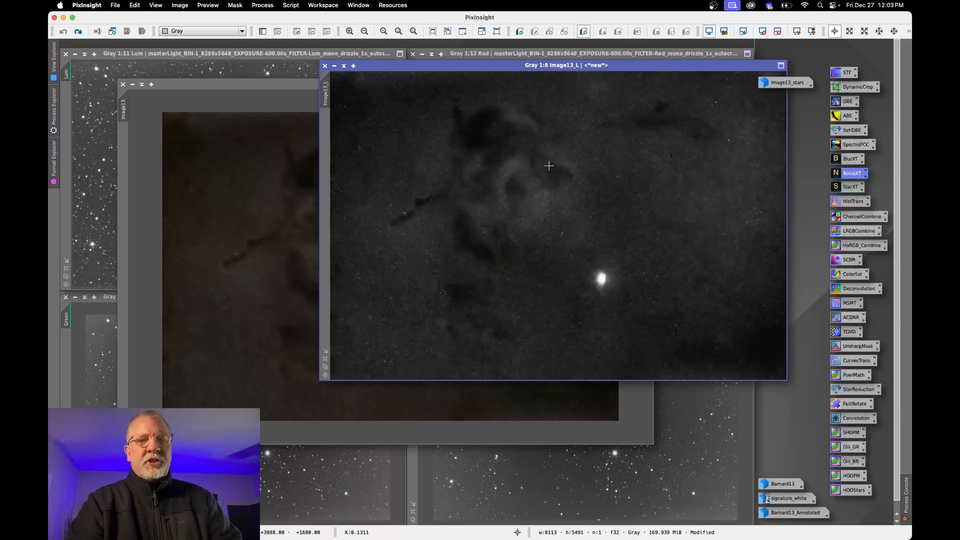
left_click_drag(509, 66, 547, 64)
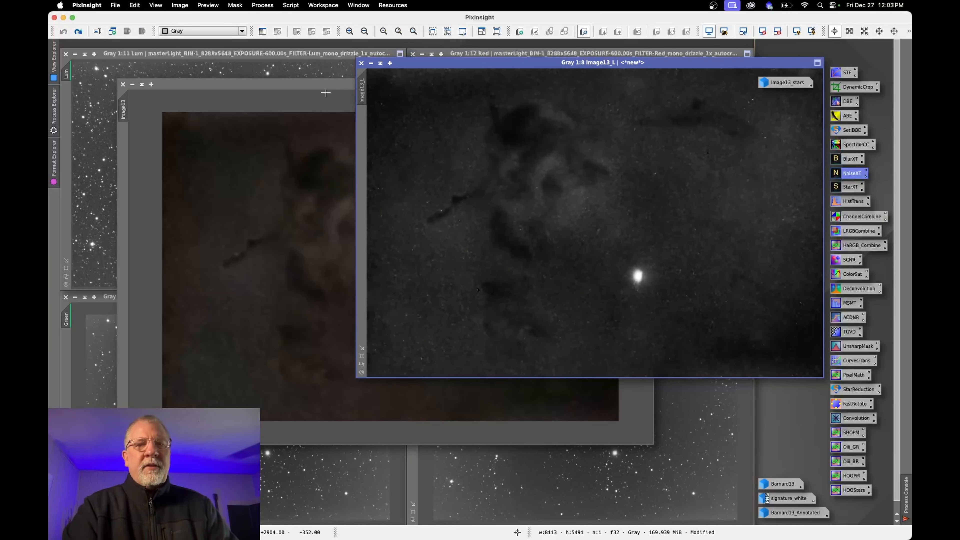
left_click(322, 84)
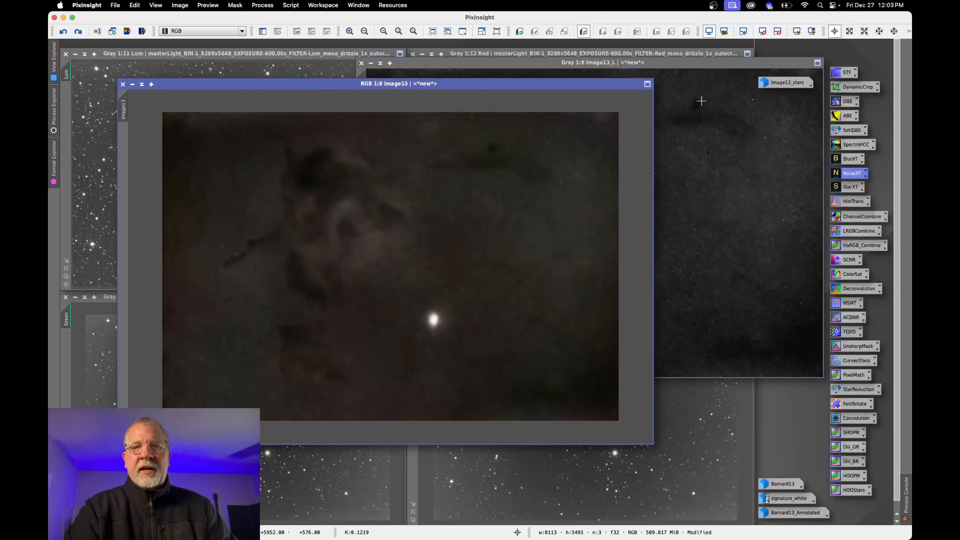
left_click(706, 71)
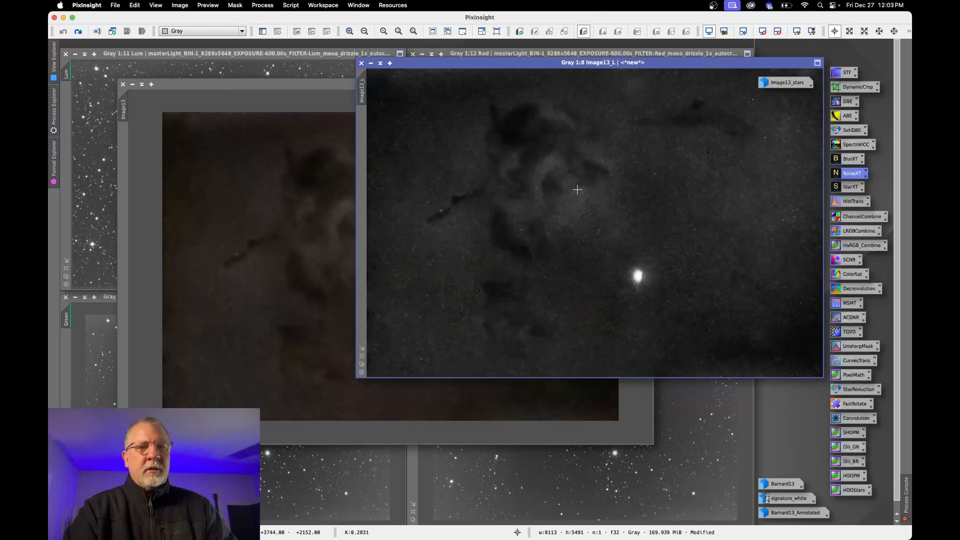
left_click(370, 63)
- Undo the Convolution and the HistogramTransformation on Image13
left_click(180, 5)
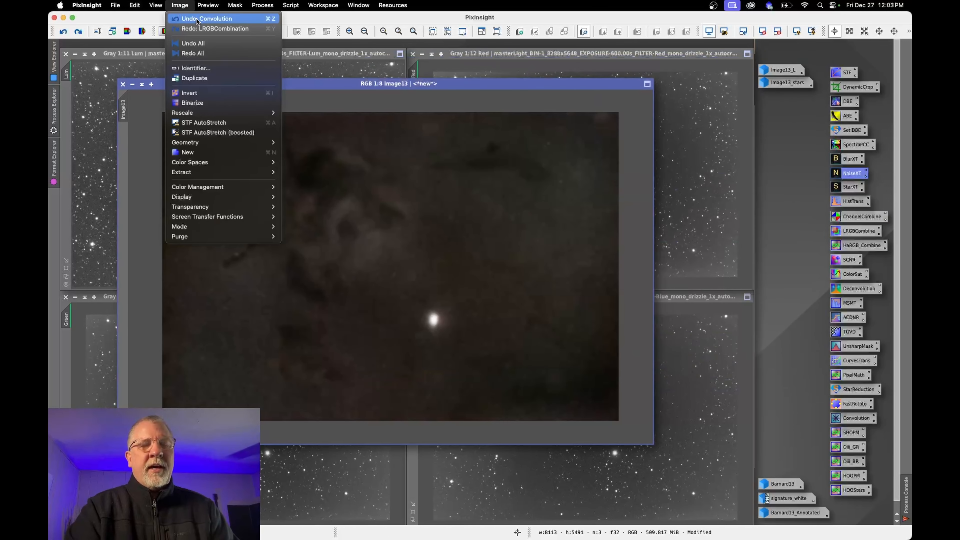
left_click(196, 19)
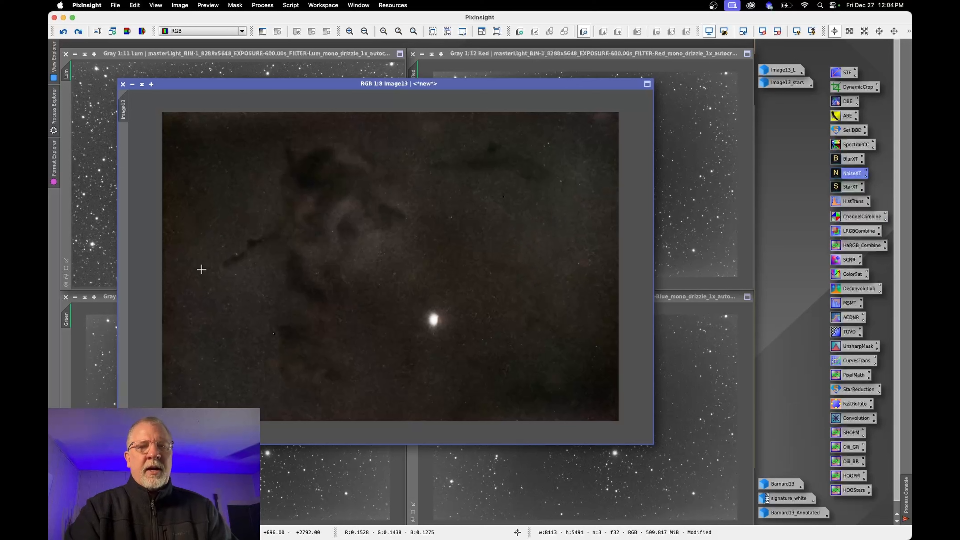
left_click(178, 5)
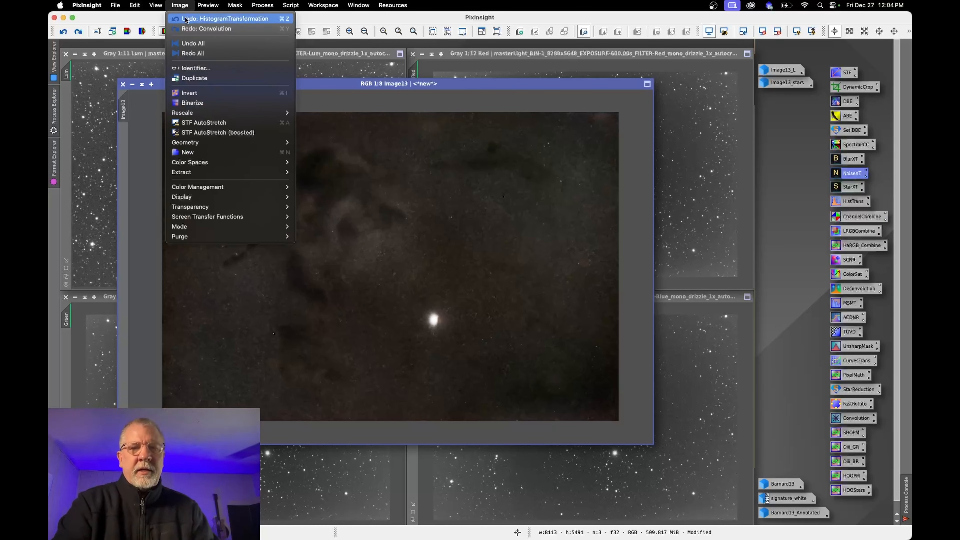
left_click(186, 19)
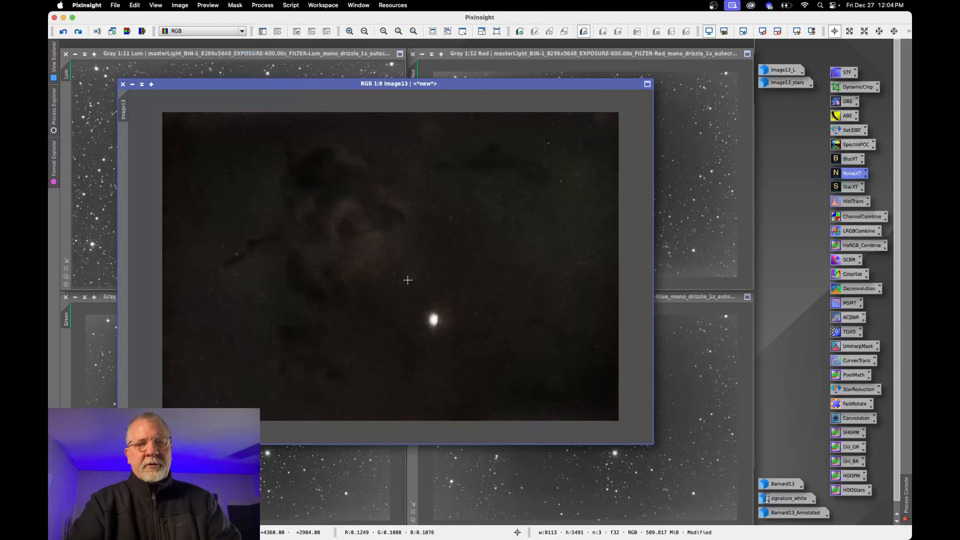
- Undo the CurvesTransformation that preceded the histogram stretch on Image13, and check which operation comes before it
left_click(180, 5)
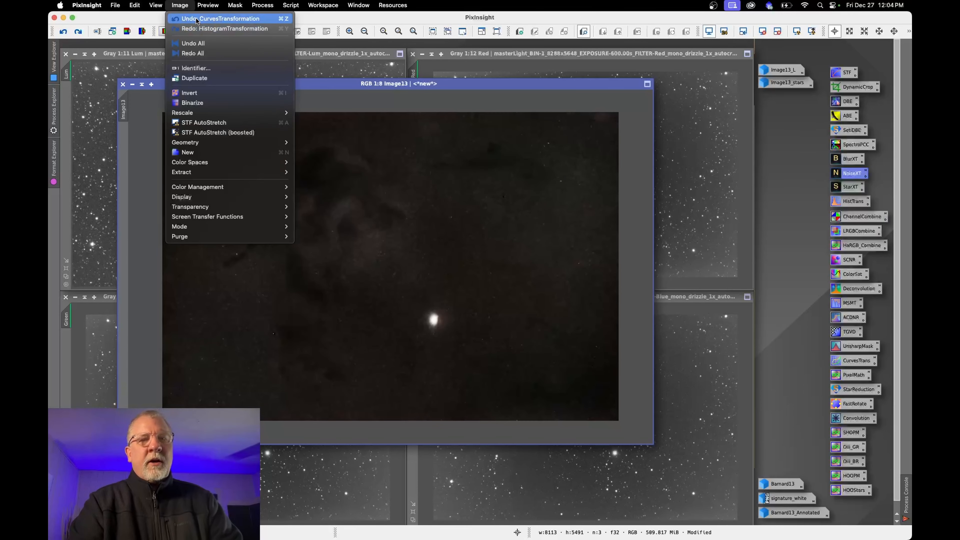
left_click(196, 19)
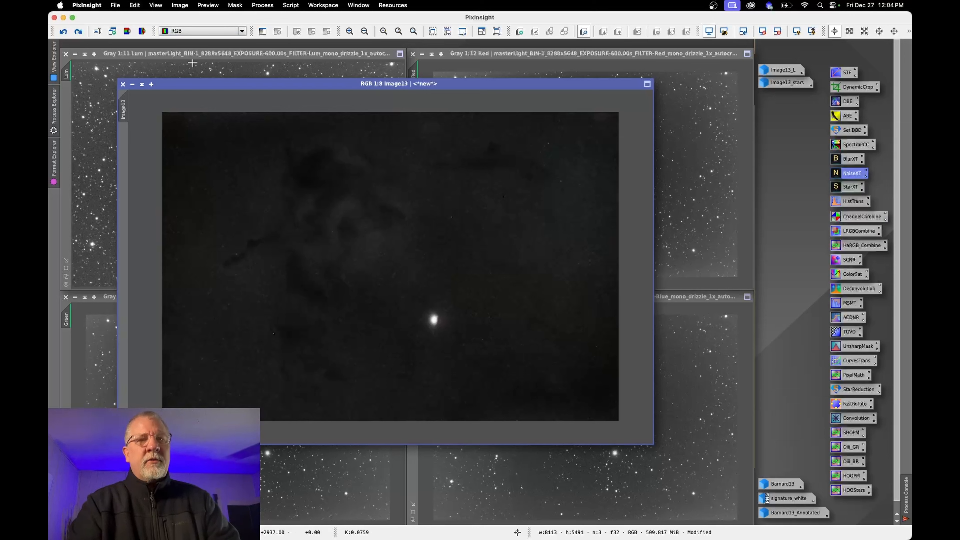
left_click(179, 5)
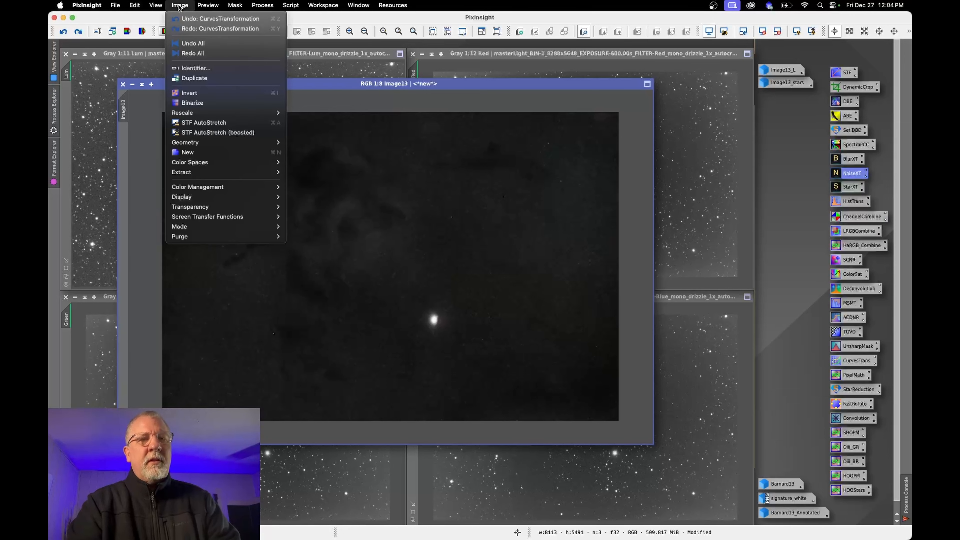
- Undo the CurvesTransformation, PixelMath and ProcessContainer operations on Image13, stepping back to StarXTerminator
left_click(196, 20)
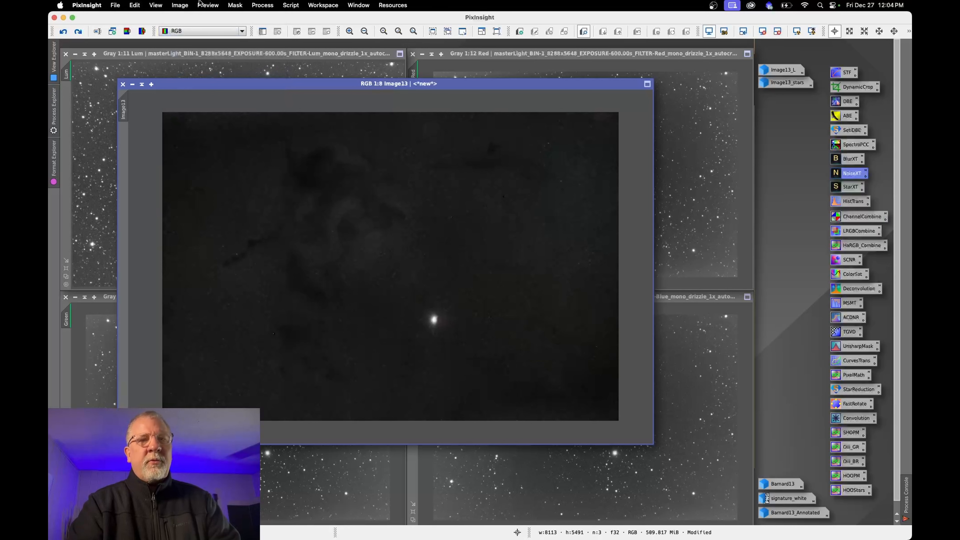
left_click(181, 5)
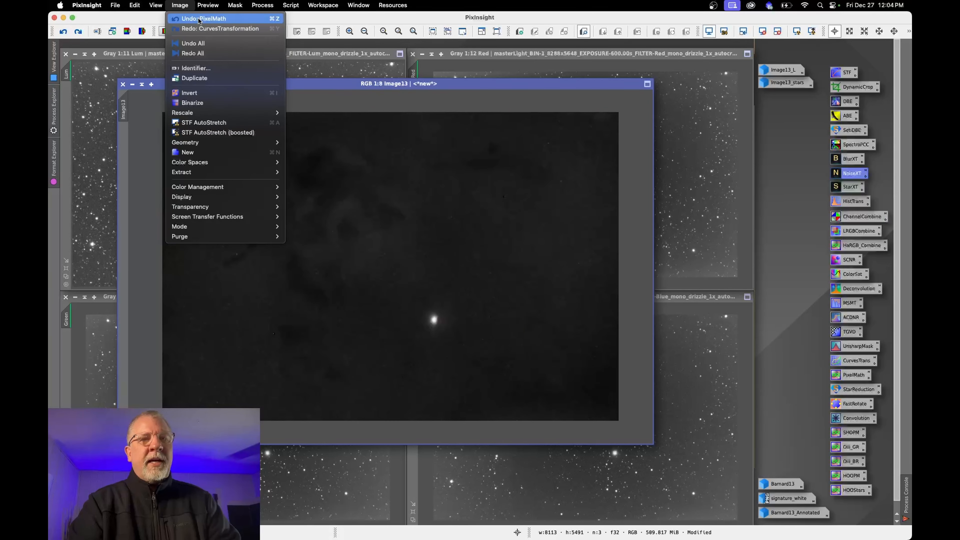
left_click(198, 19)
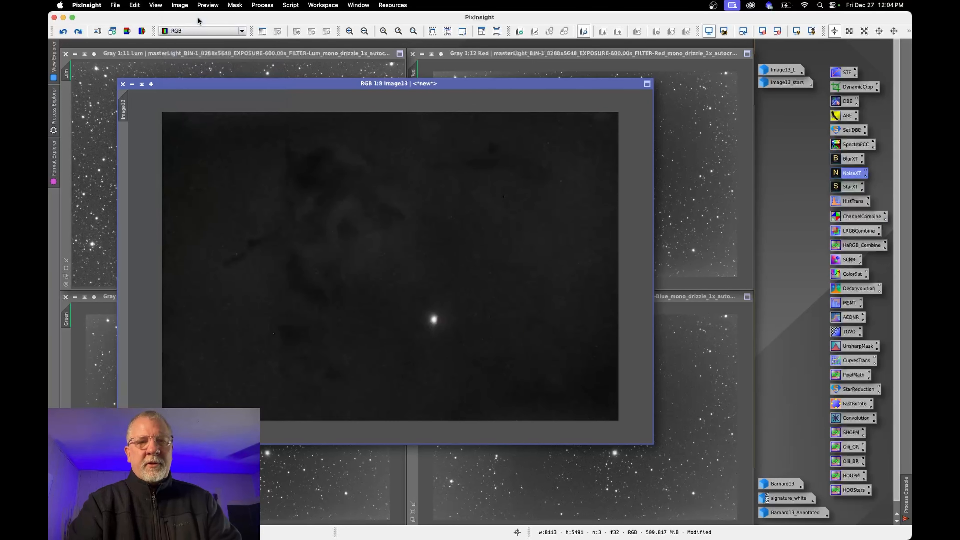
left_click(180, 6)
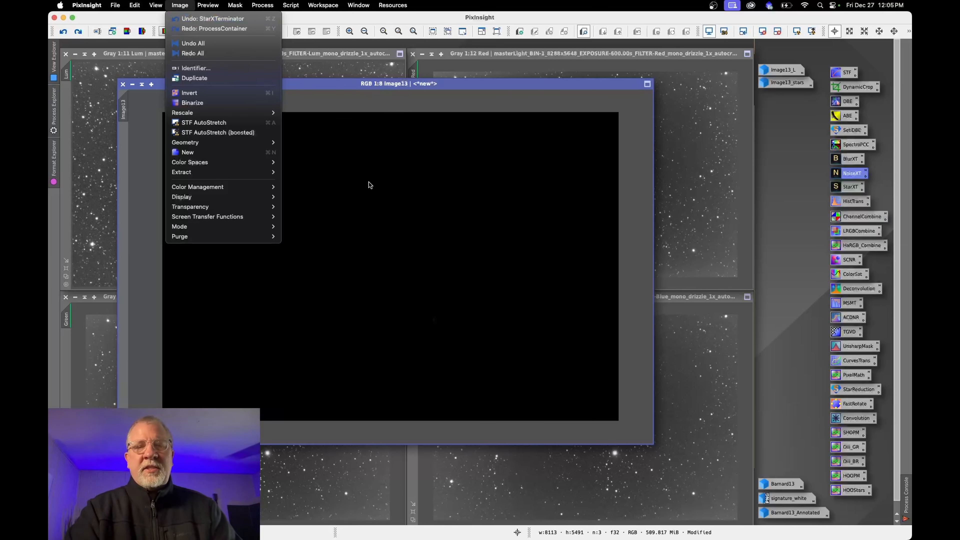
- Preview a Statistical Stretch of Image13 with a target median of 0.15 and Automatic Convergence enabled, and close the script without executing it
mouse_move(304, 4)
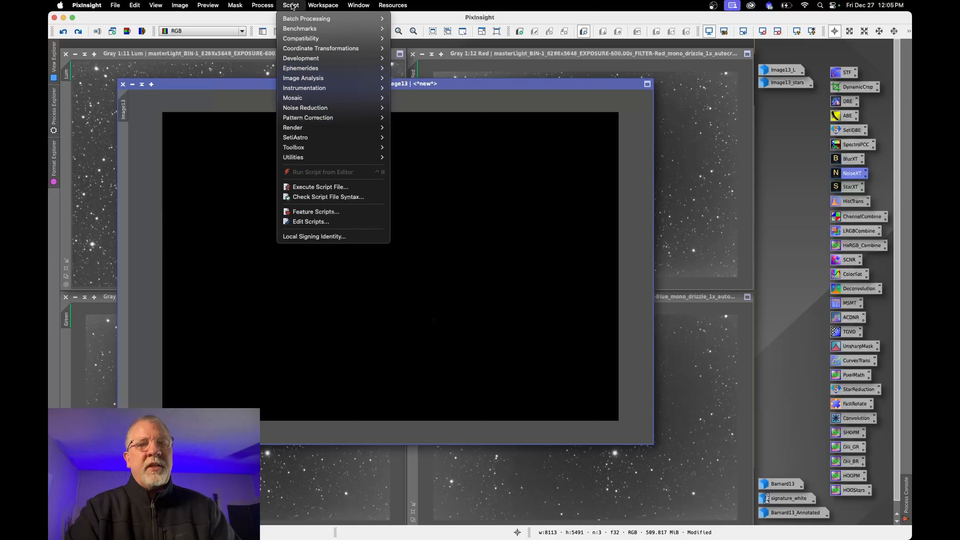
mouse_move(310, 131)
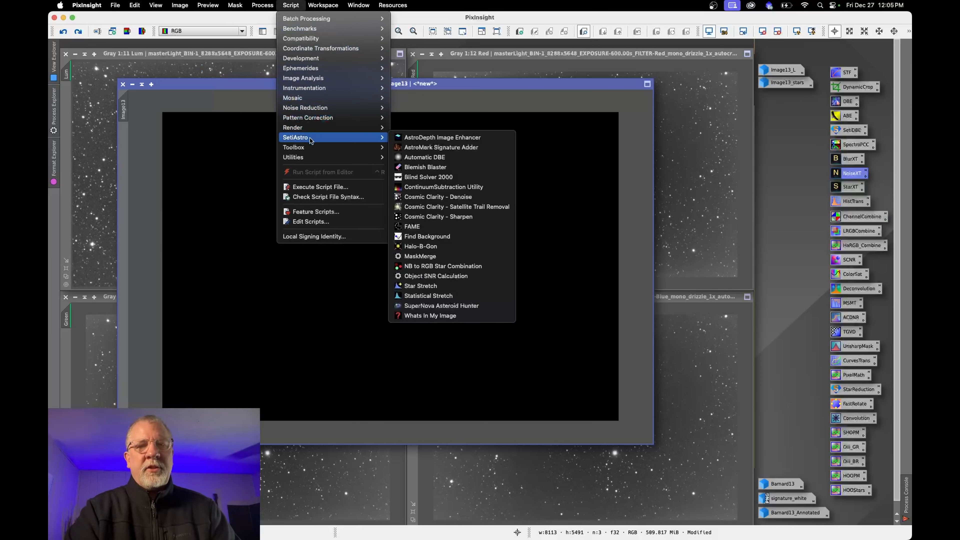
left_click(435, 296)
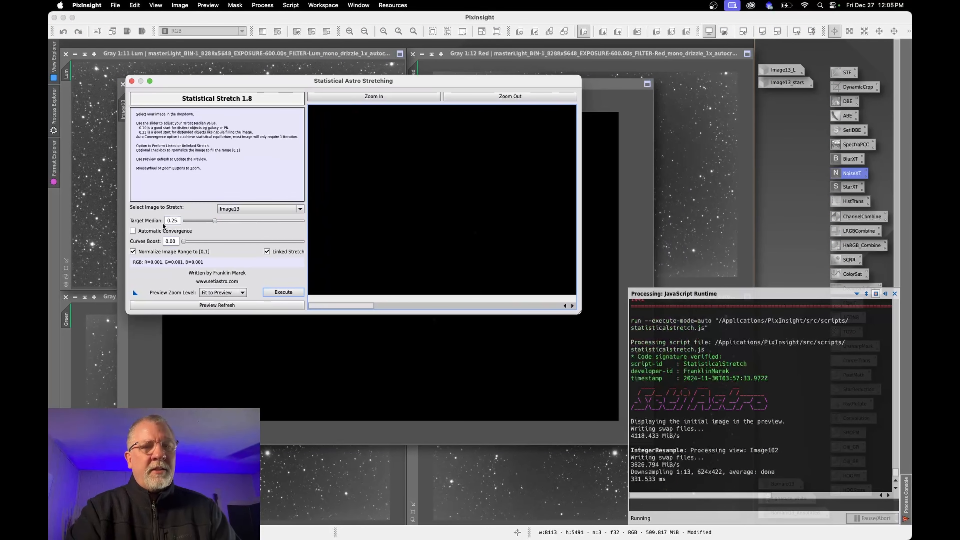
left_click_drag(216, 224, 205, 222)
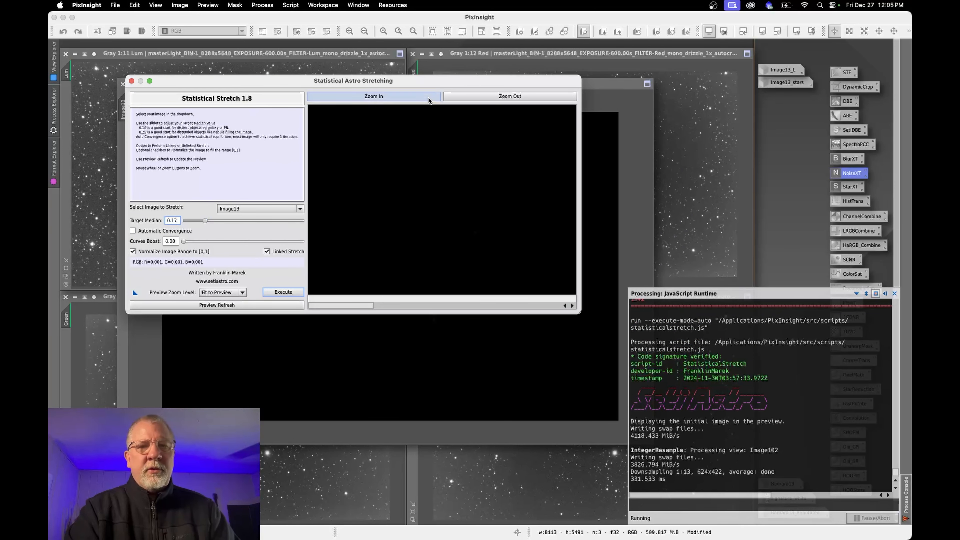
left_click_drag(205, 222, 202, 222)
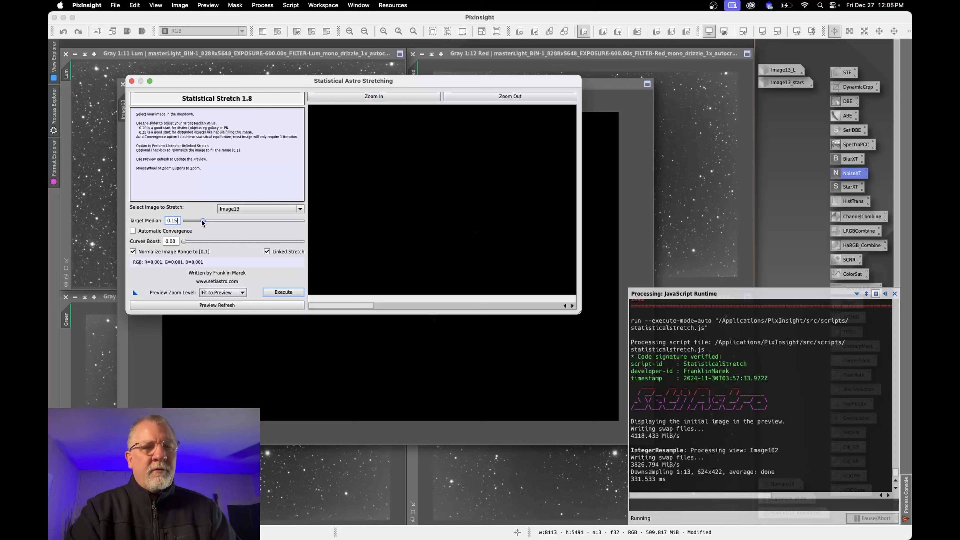
left_click(133, 231)
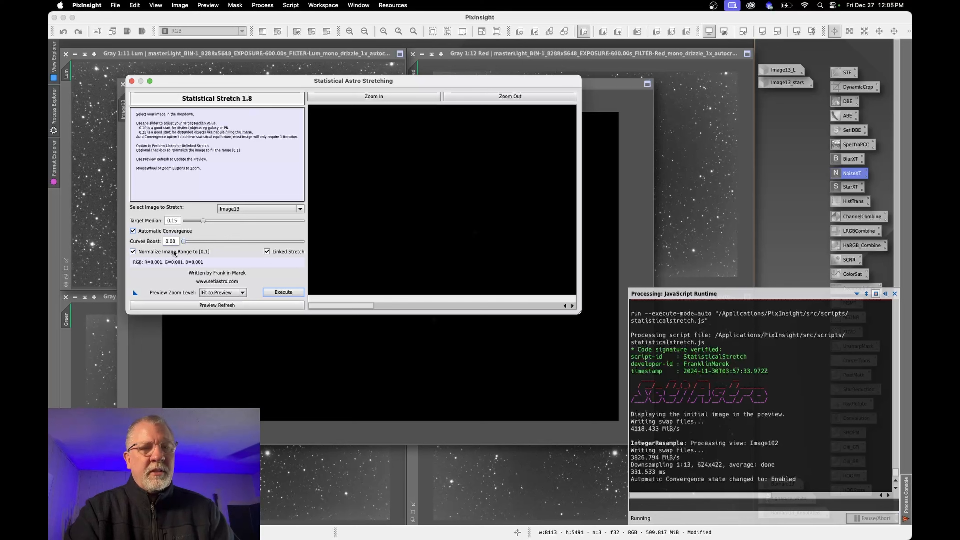
left_click(232, 305)
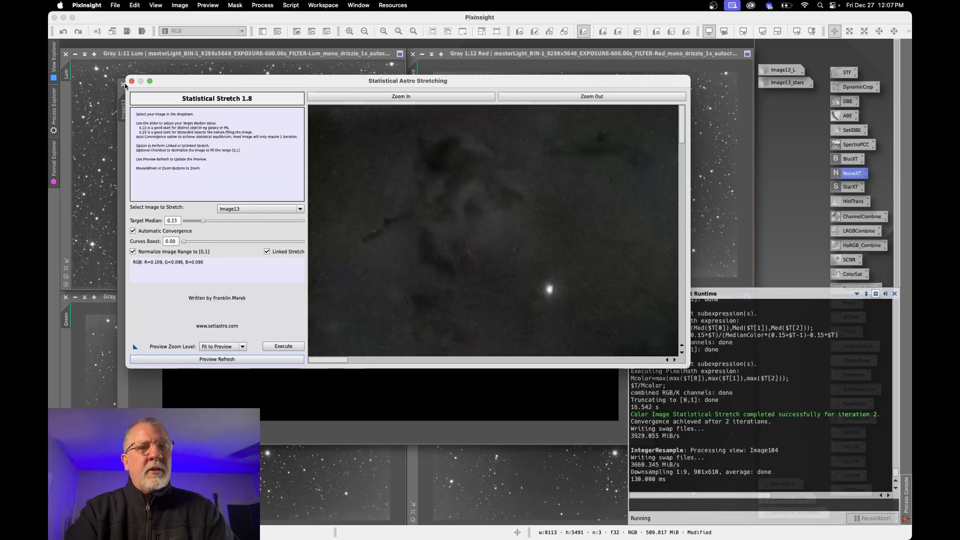
left_click(131, 81)
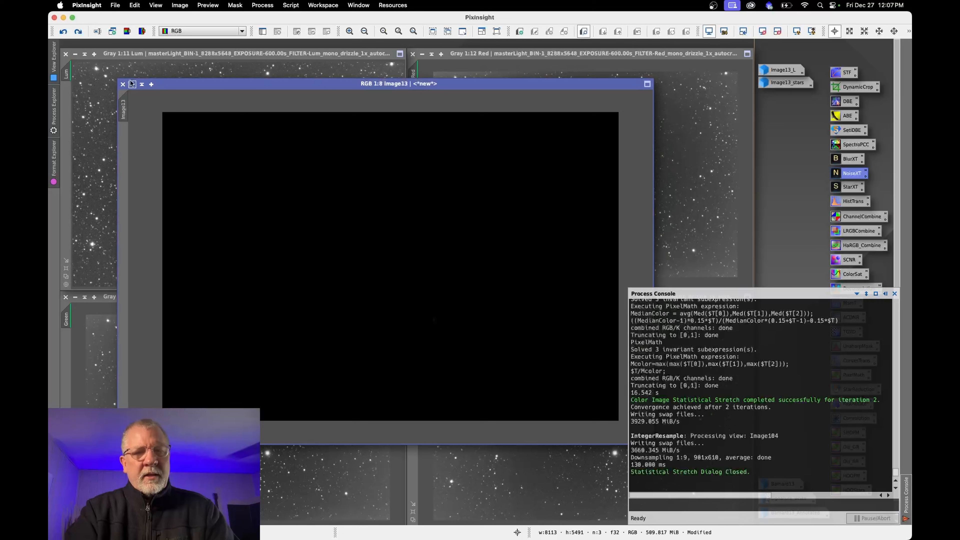
- Redo the ProcessContainer and PixelMath operations on Image13
left_click(179, 6)
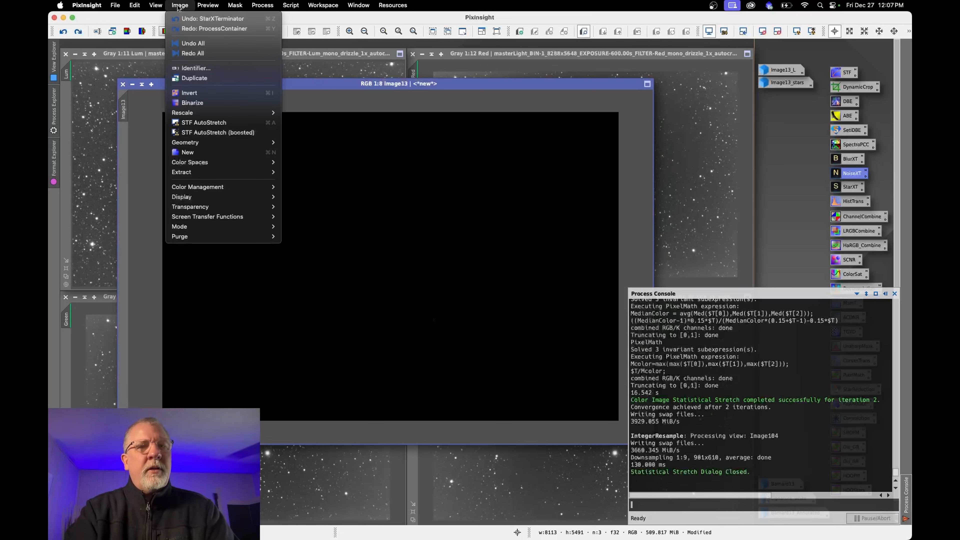
left_click(191, 29)
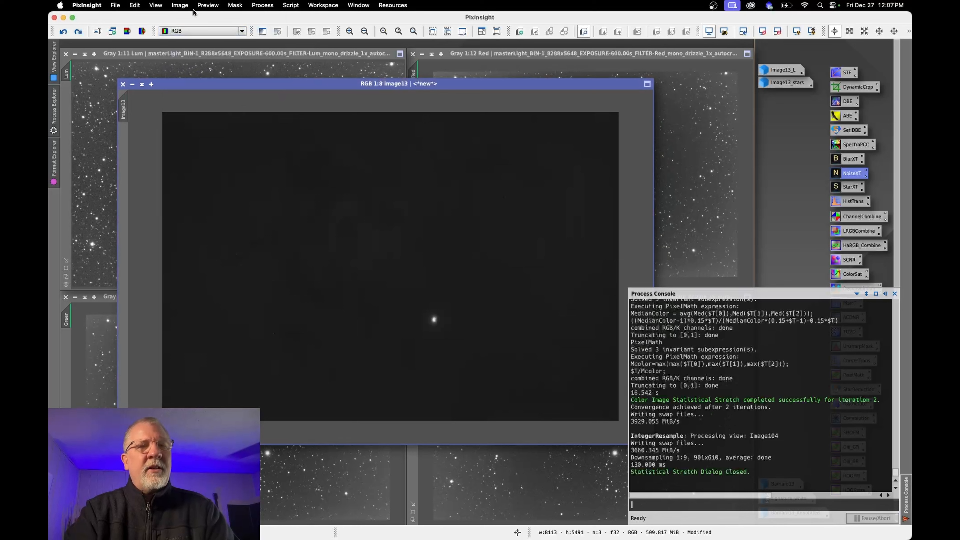
left_click(180, 5)
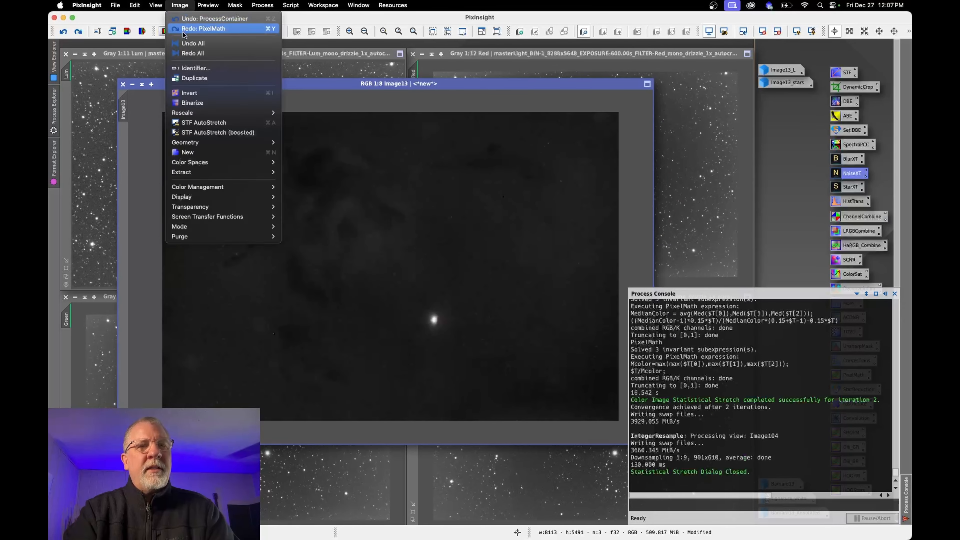
left_click(196, 31)
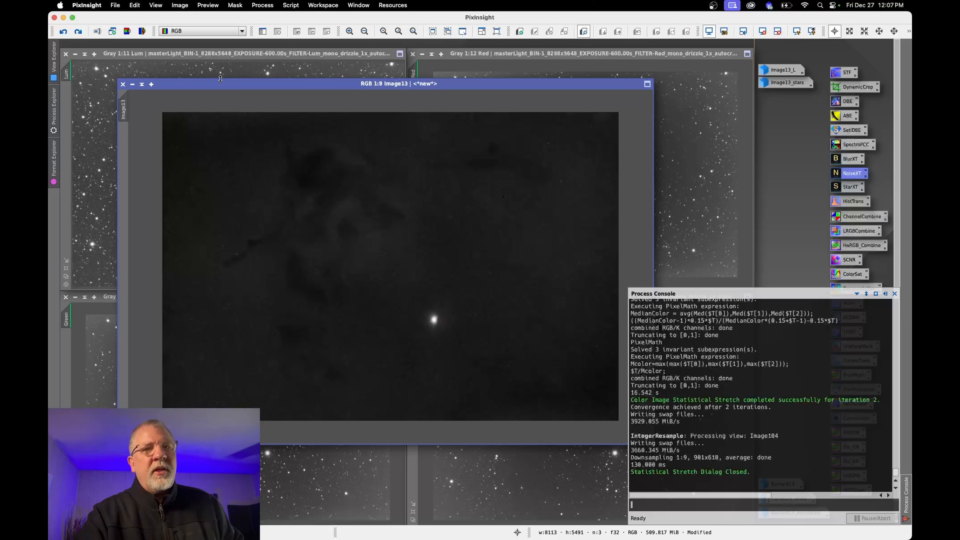
- Try Blemish Blaster on Image13 by circling a small spot and executing the removal, and close the script without applying it to the main image
left_click(290, 5)
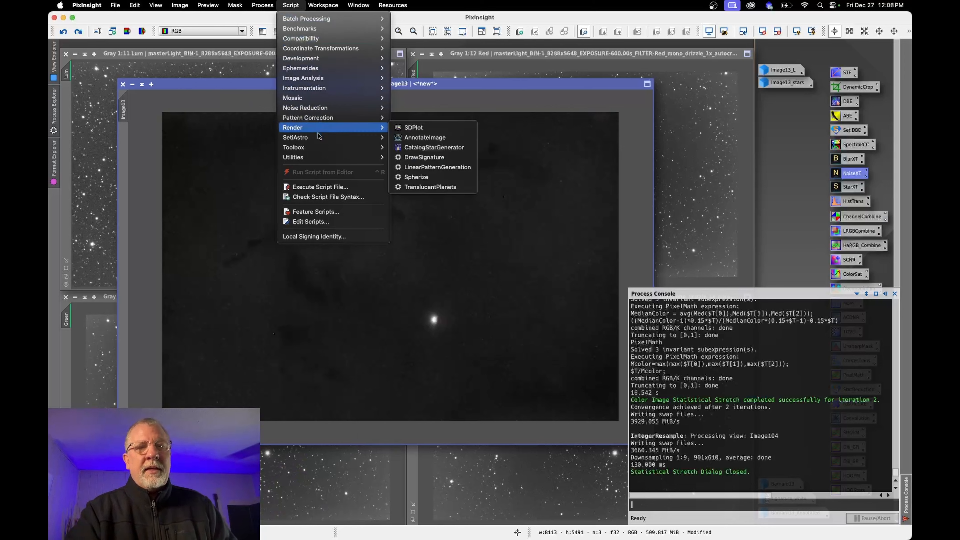
mouse_move(313, 141)
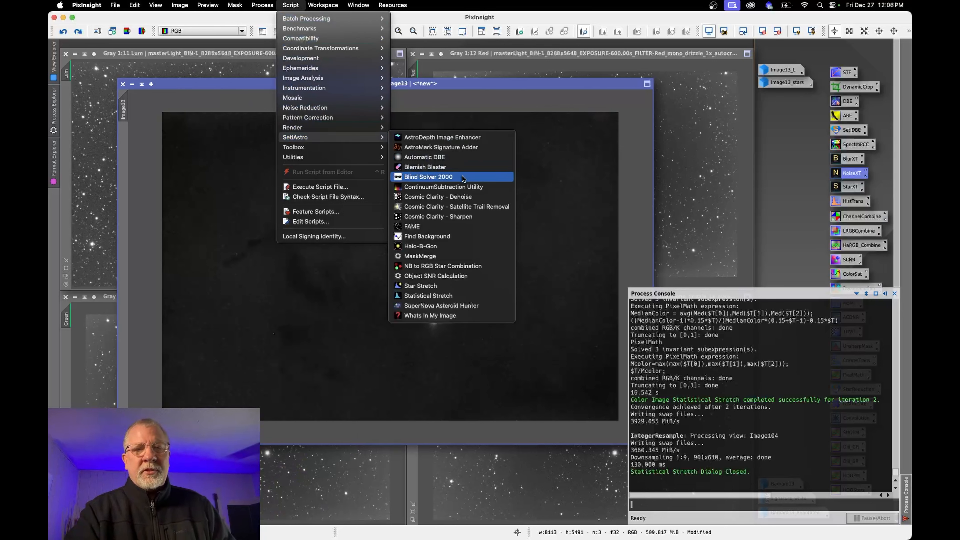
left_click(442, 169)
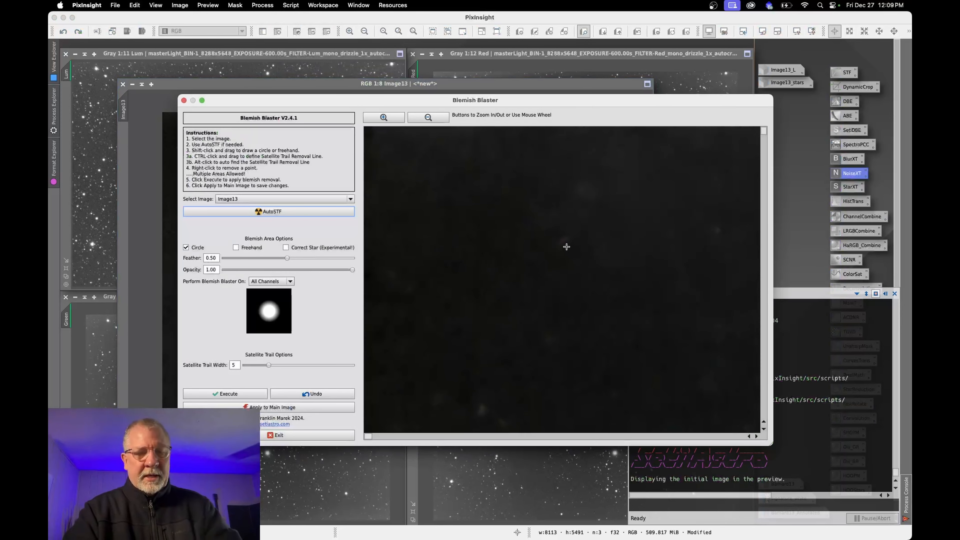
left_click_drag(561, 241, 573, 247, "shift")
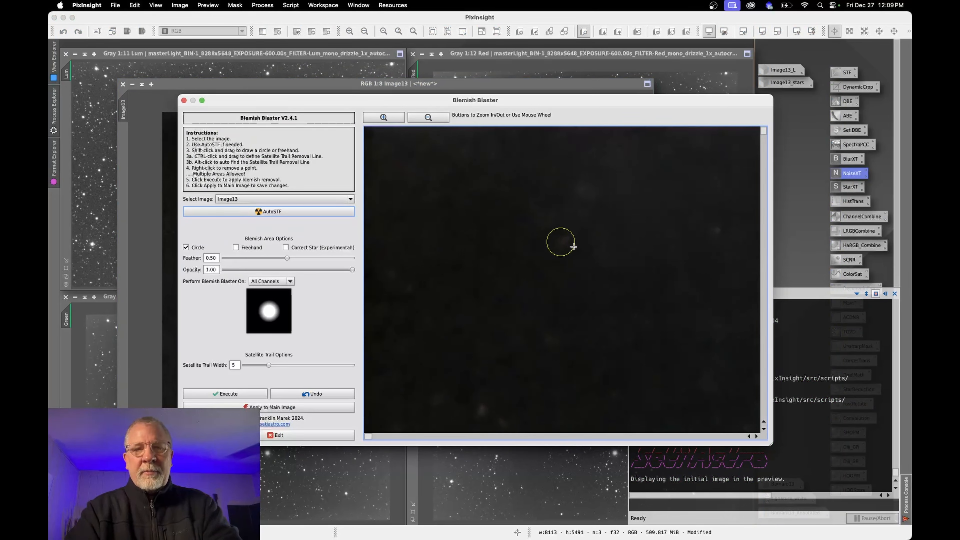
left_click(242, 395)
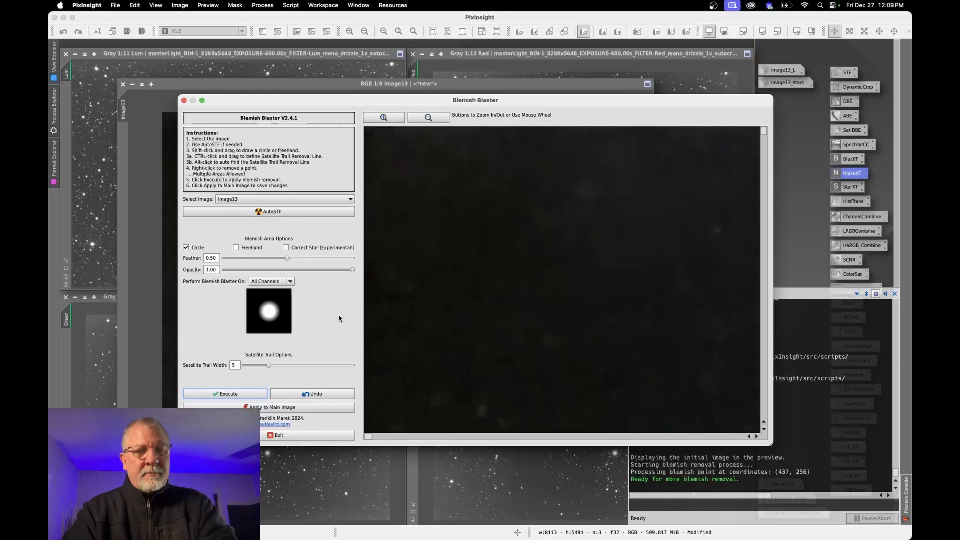
left_click(183, 100)
- Undo PixelMath and both ProcessContainer operations on Image13 again, and check which operation precedes them
left_click(180, 5)
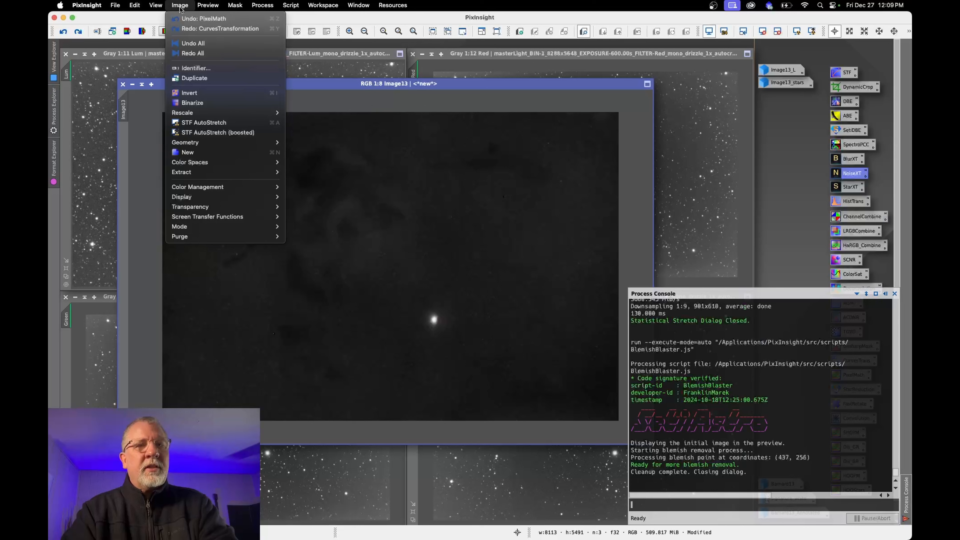
left_click(190, 18)
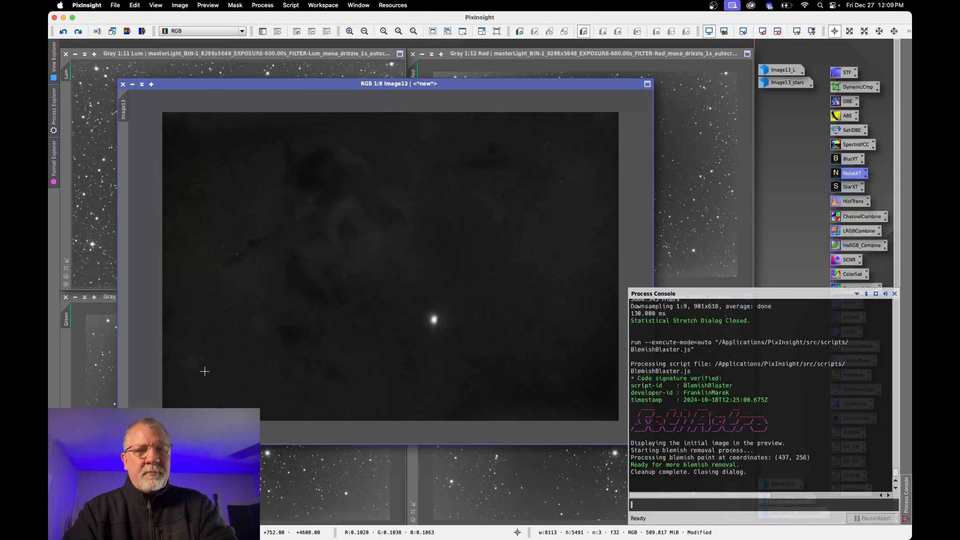
left_click(180, 5)
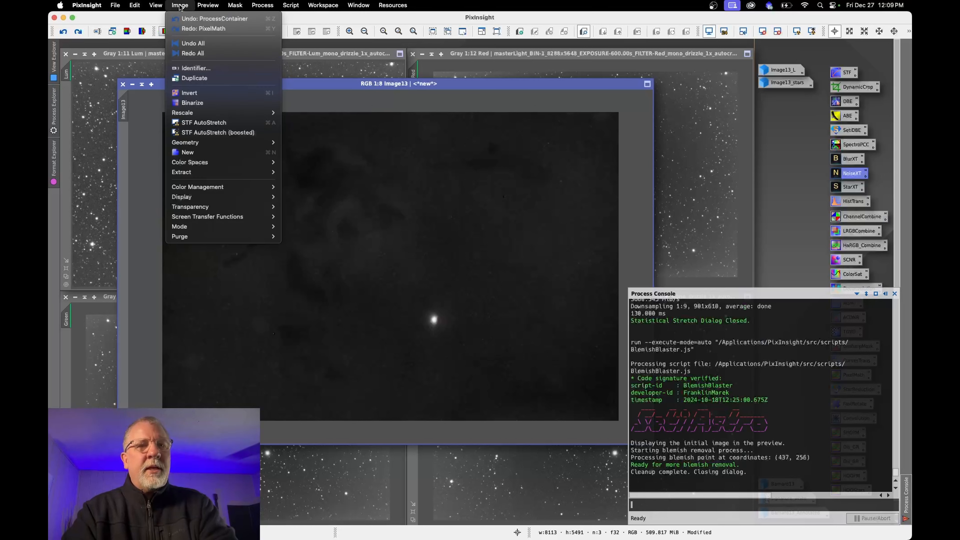
left_click(181, 18)
left_click(180, 6)
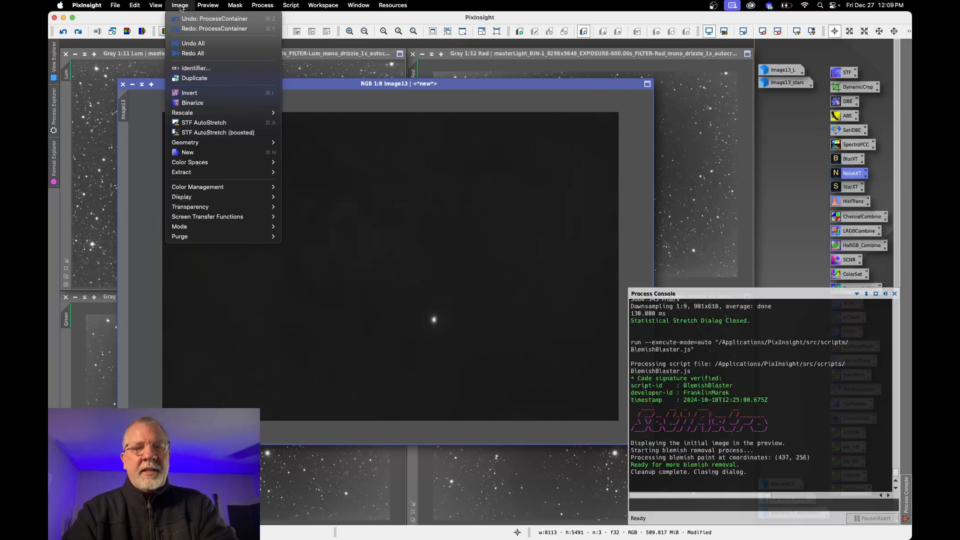
left_click(181, 18)
left_click(180, 5)
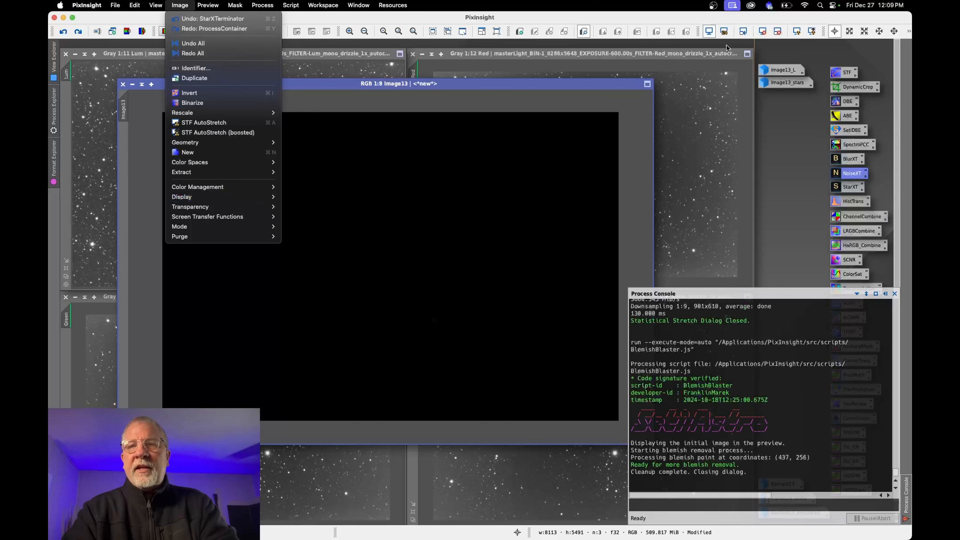
- Try an automatic screen stretch on Image13 and reset it to the unstretched display
left_click(763, 32)
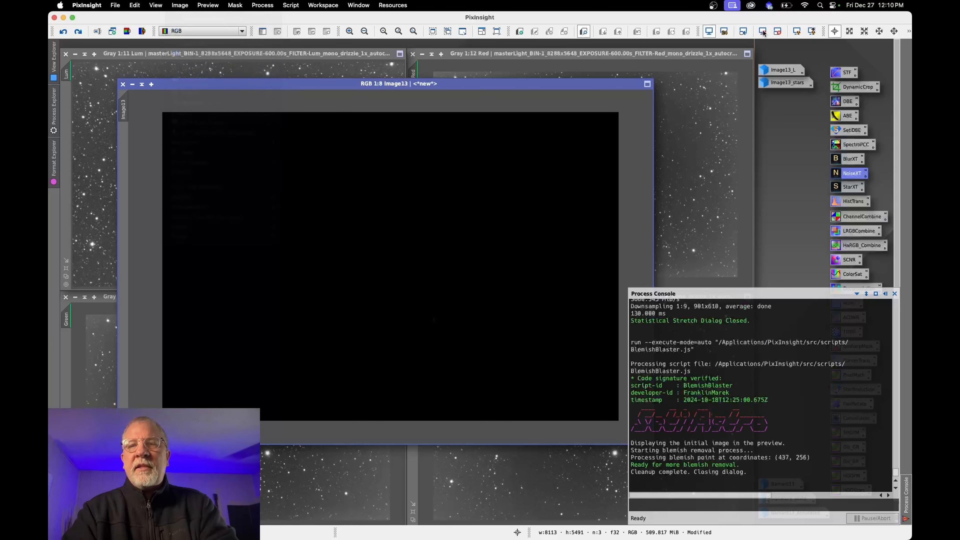
left_click(762, 32)
left_click(796, 31)
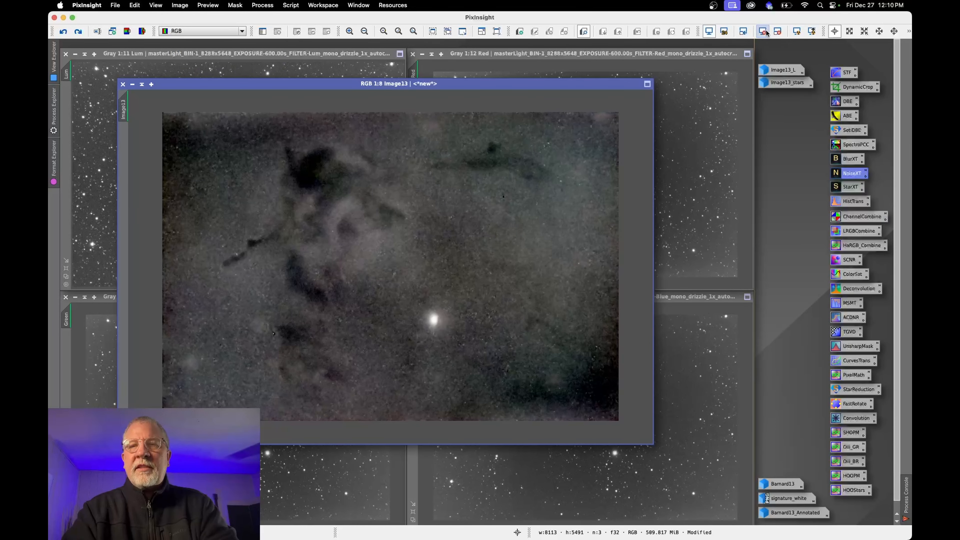
left_click(777, 32)
- Auto stretch Image13's display with ScreenTransferFunction, reset it, toggle the RGB channel linking, and auto stretch it again
double_click(842, 72)
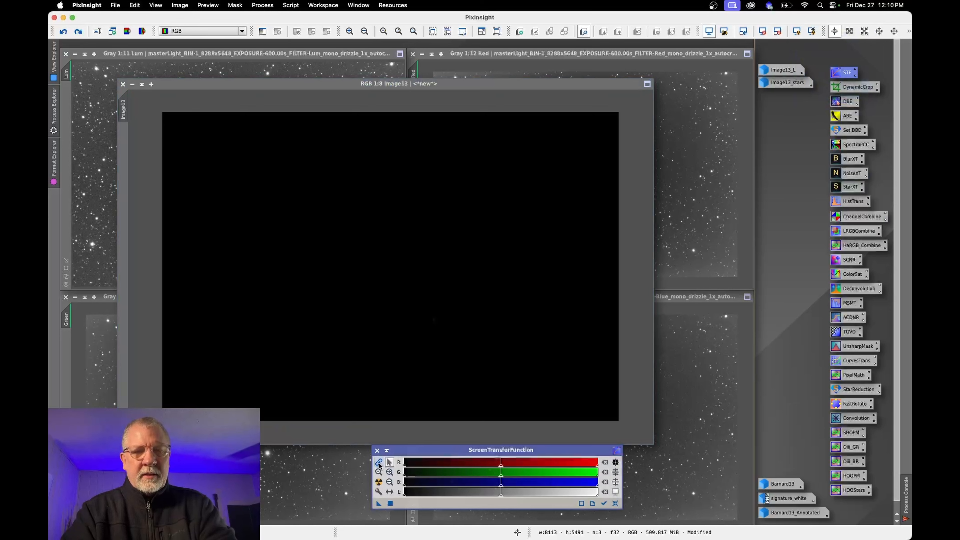
left_click(378, 481)
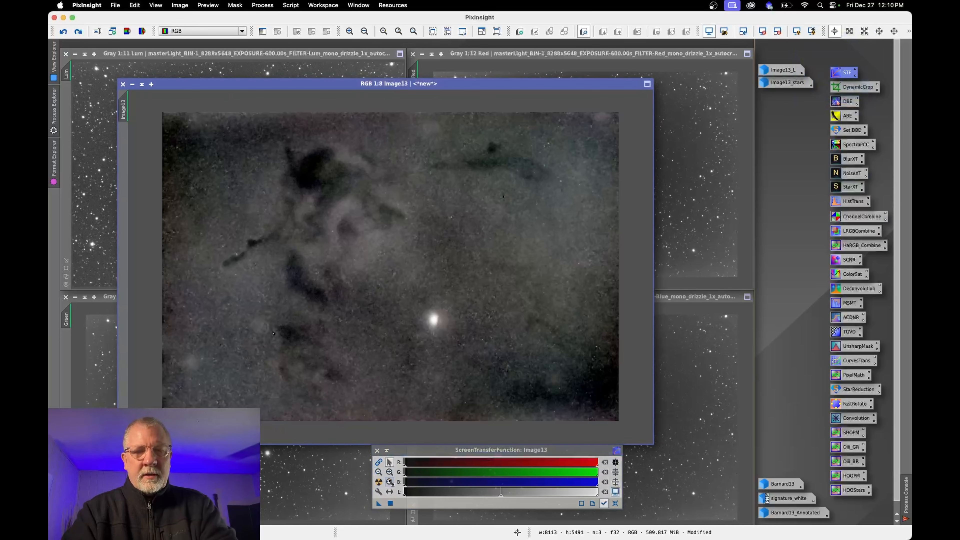
left_click(615, 503)
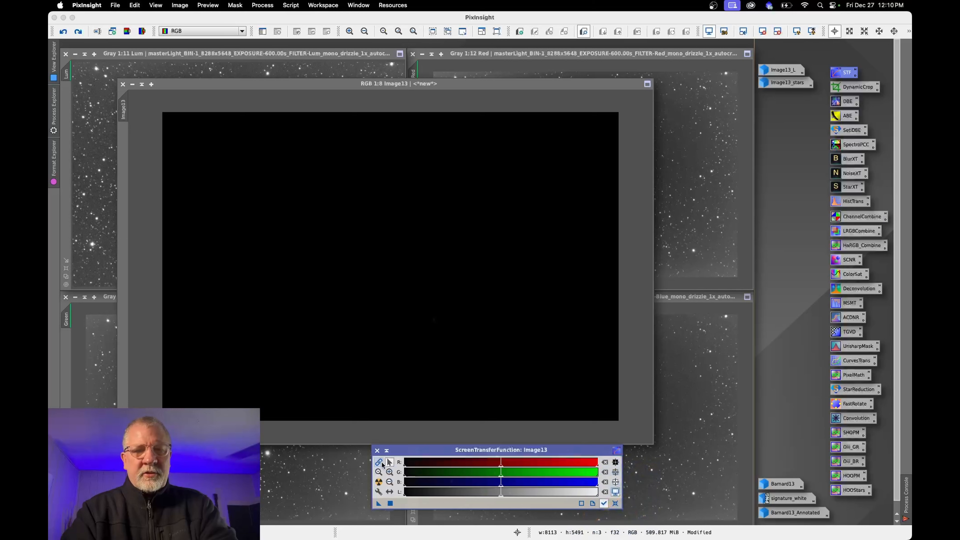
left_click(379, 462)
left_click(379, 481)
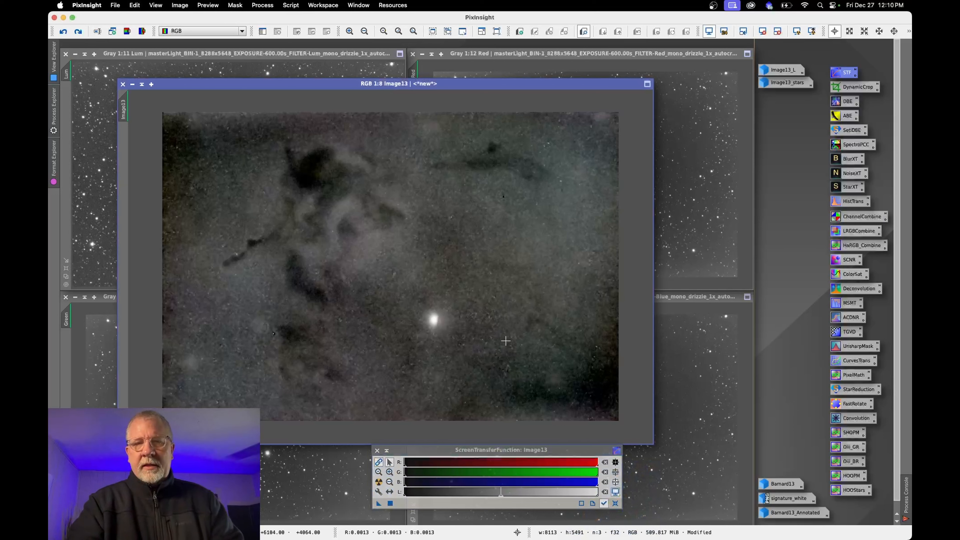
left_click(460, 452)
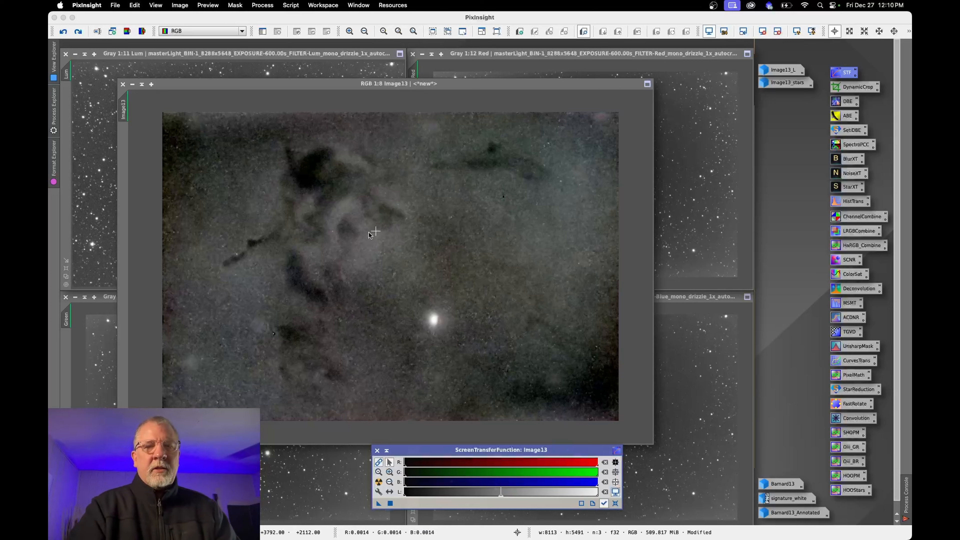
- Undo StarXTerminator on Image13 to bring its stars back
left_click(180, 5)
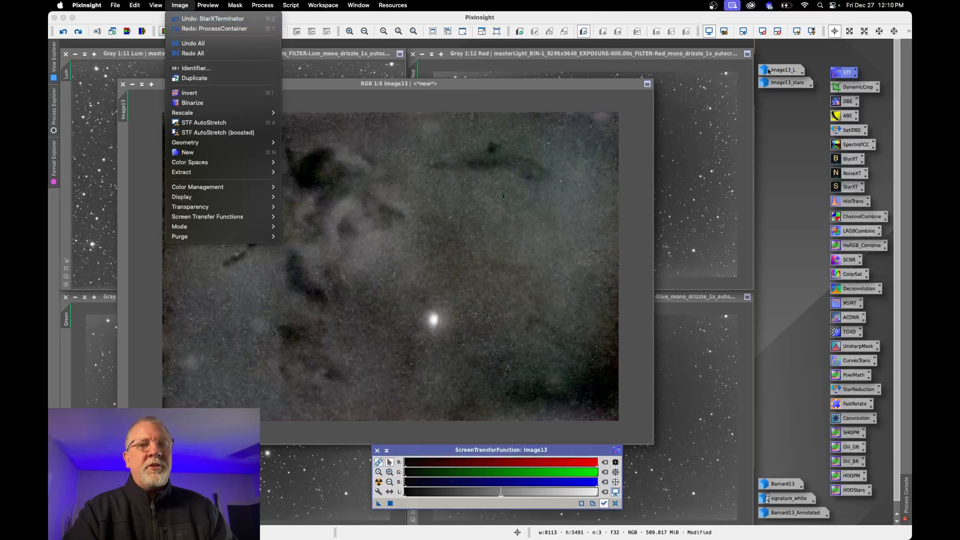
left_click(223, 19)
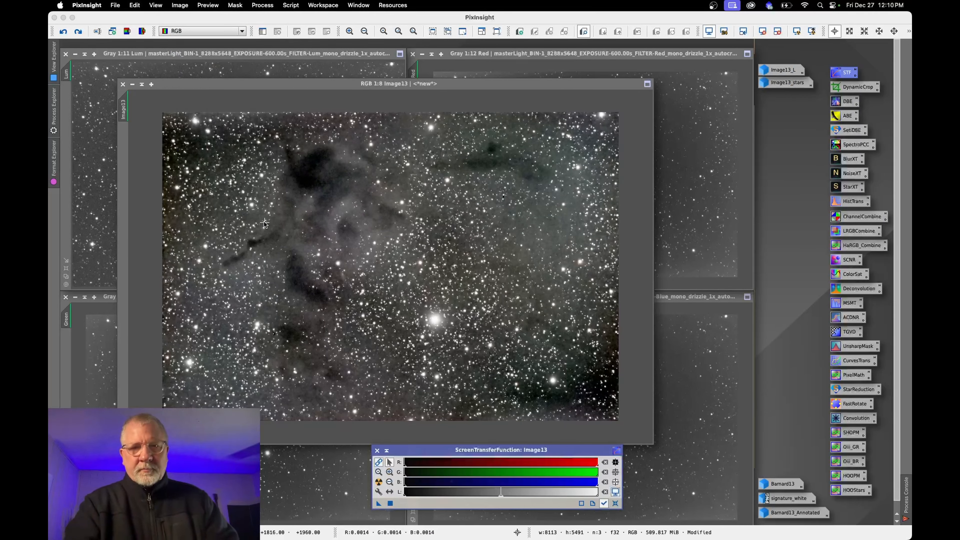
- Undo NoiseXTerminator and BlurXTerminator on Image13 one after the other to compare the image before each
left_click(181, 6)
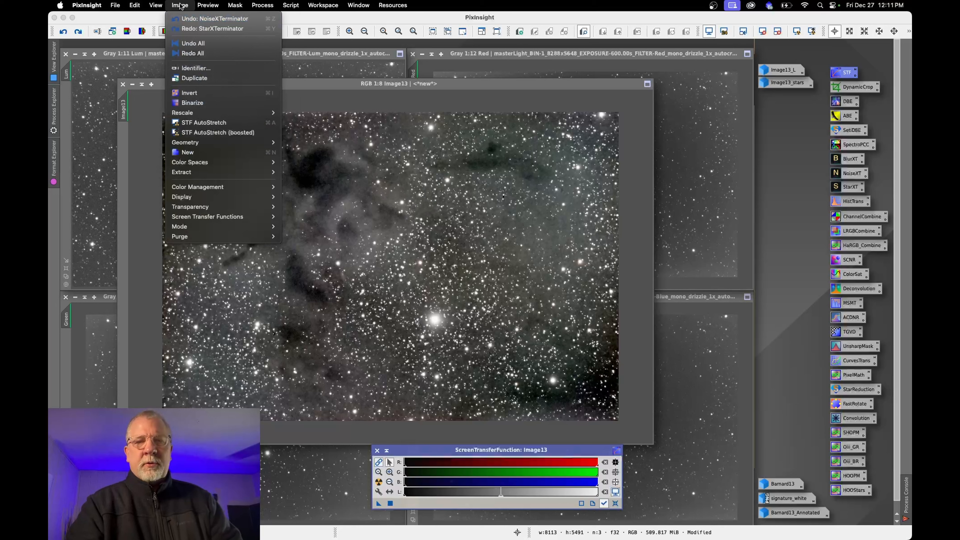
left_click(198, 19)
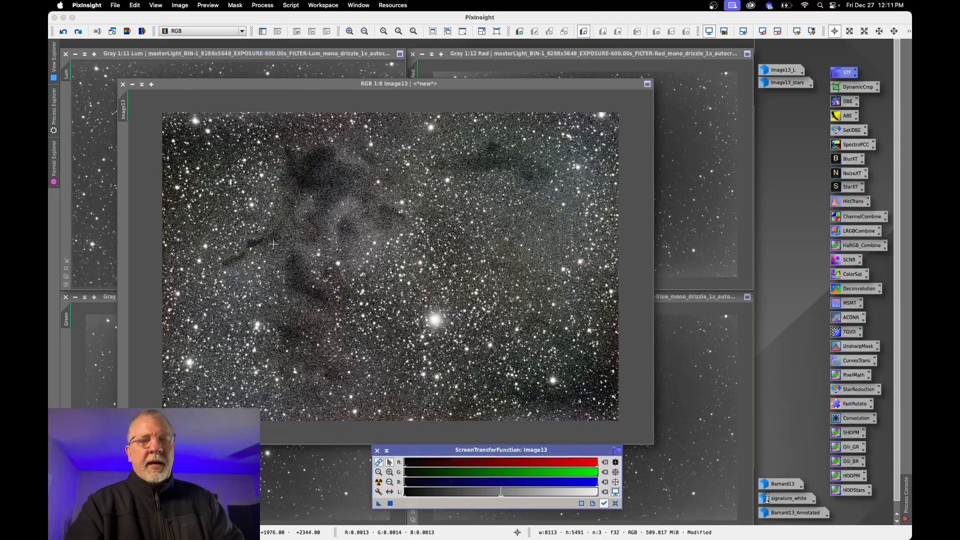
left_click(178, 6)
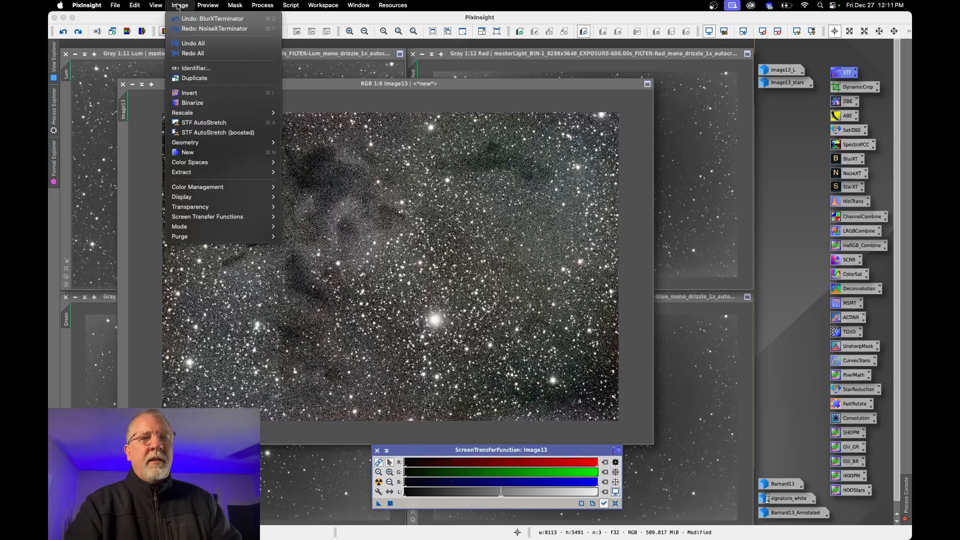
left_click(189, 23)
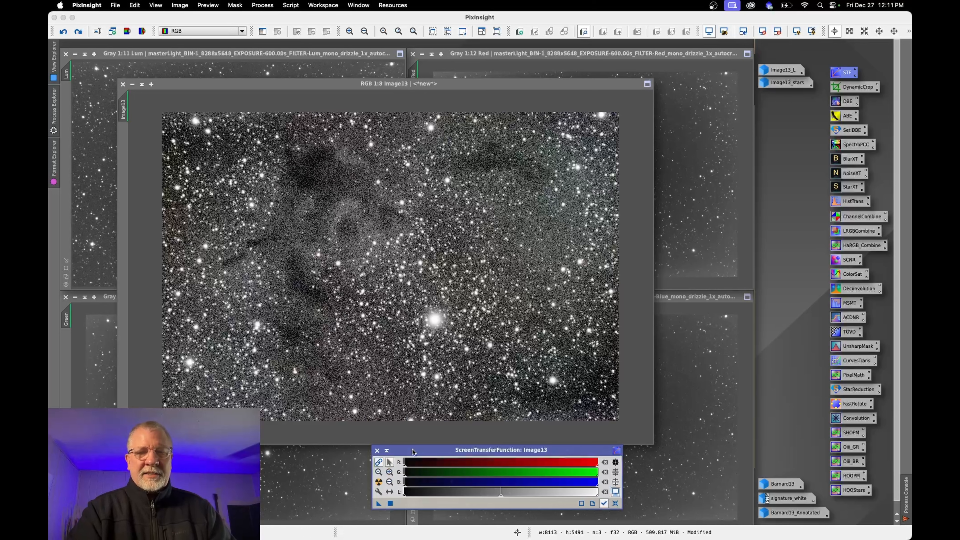
- Reset Image13's display stretch and auto stretch it again with ScreenTransferFunction
left_click(615, 503)
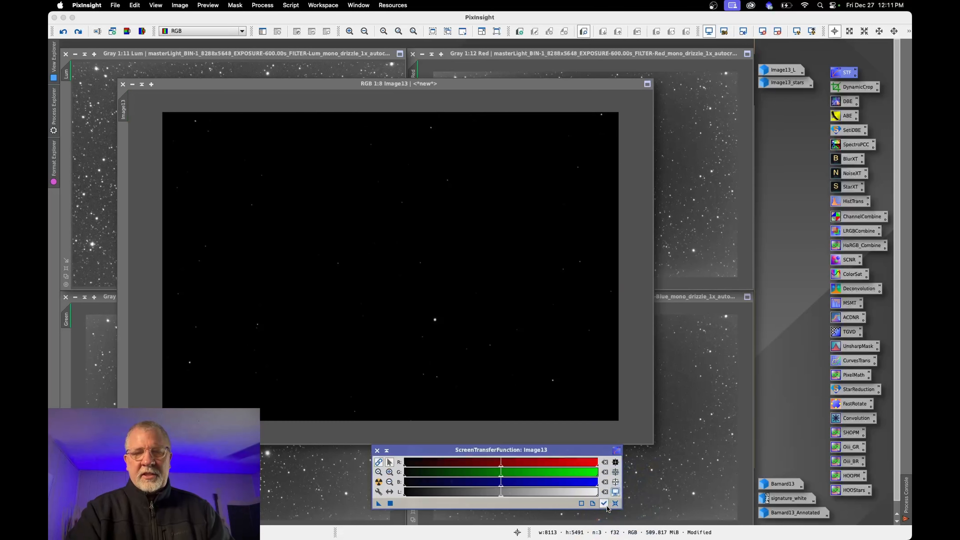
left_click(379, 483)
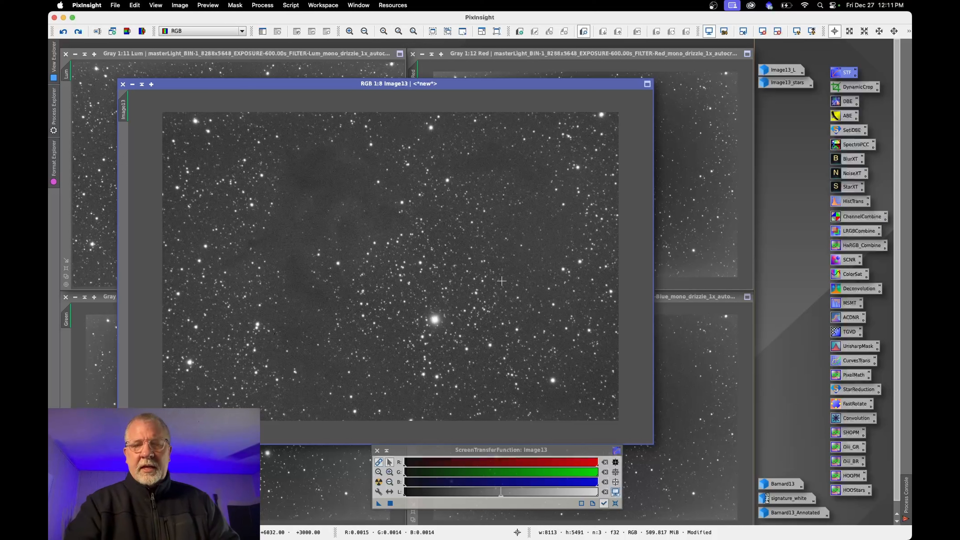
mouse_move(561, 455)
left_mouse_down()
mouse_move(561, 445)
mouse_move(563, 458)
left_mouse_up()
- Redo BlurXTerminator and NoiseXTerminator on Image13 and check its undo history
left_click(178, 6)
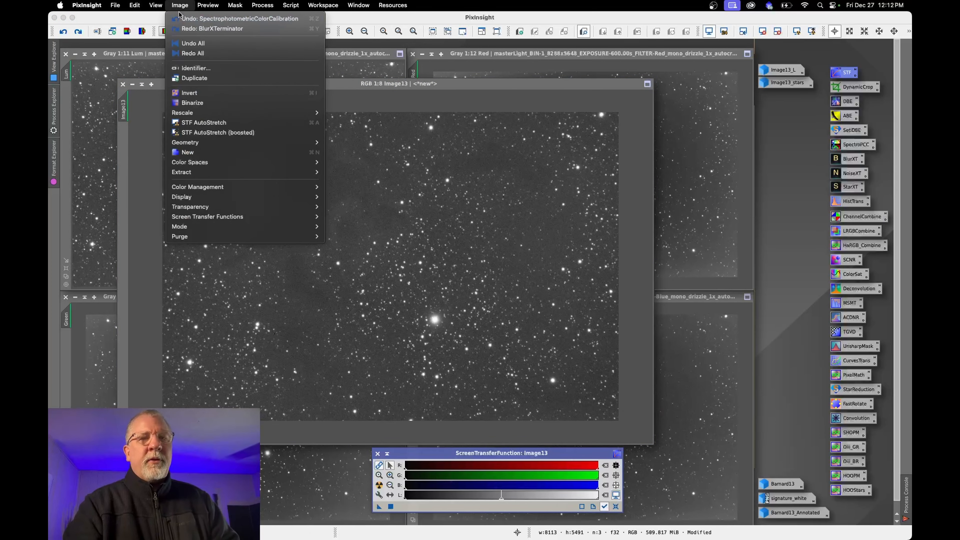
left_click(198, 29)
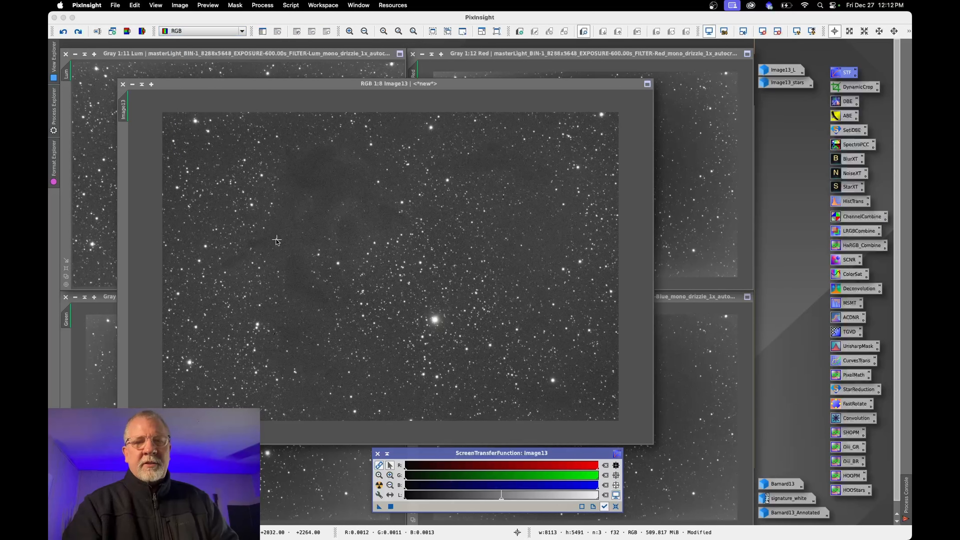
left_click(180, 6)
left_click(209, 29)
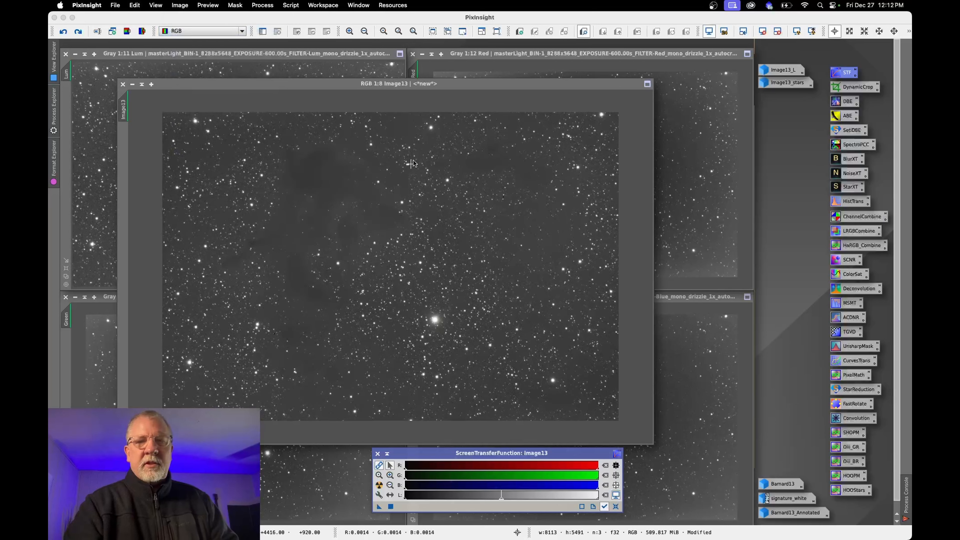
left_click(180, 5)
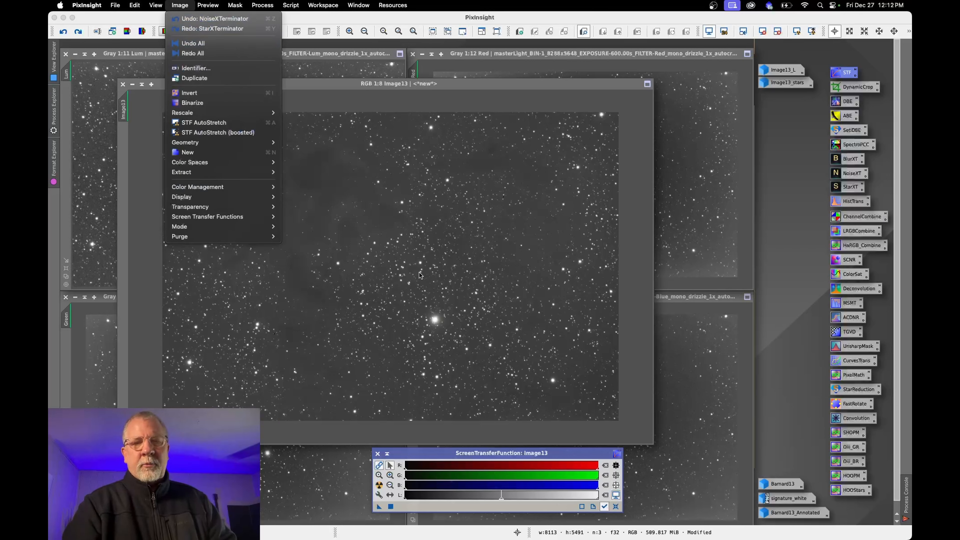
left_click(729, 147)
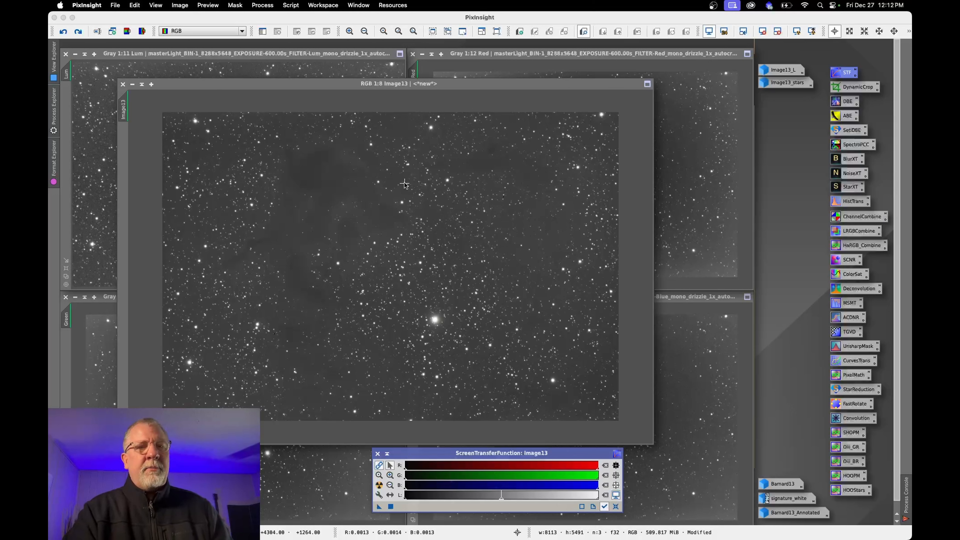
- Undo NoiseXTerminator, BlurXTerminator and SpectrophotometricColorCalibration on Image13
left_click(180, 5)
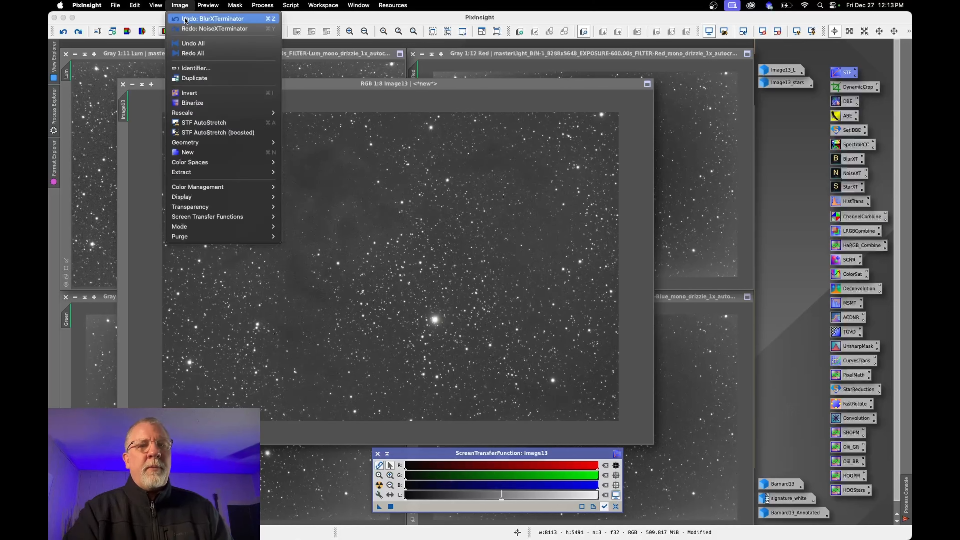
left_click(186, 19)
left_click(182, 7)
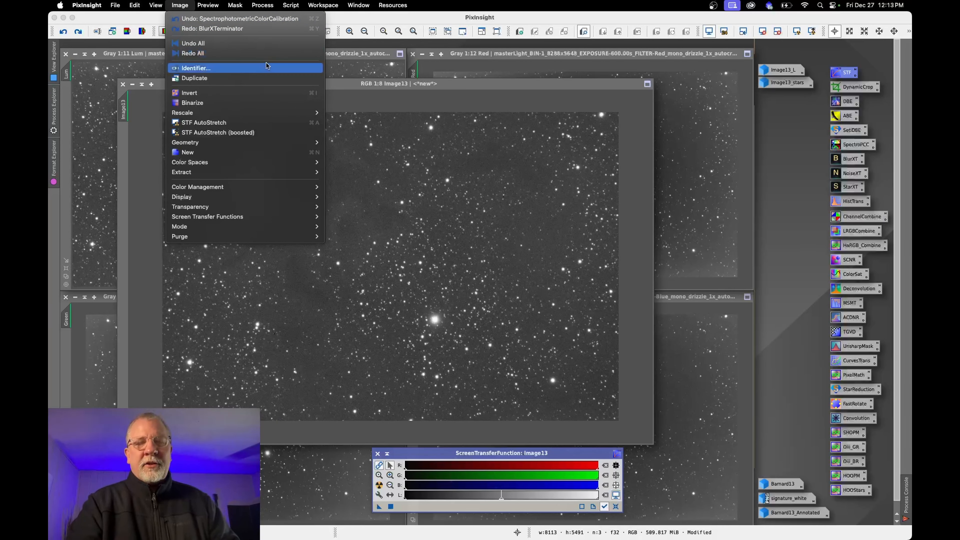
left_click(489, 278)
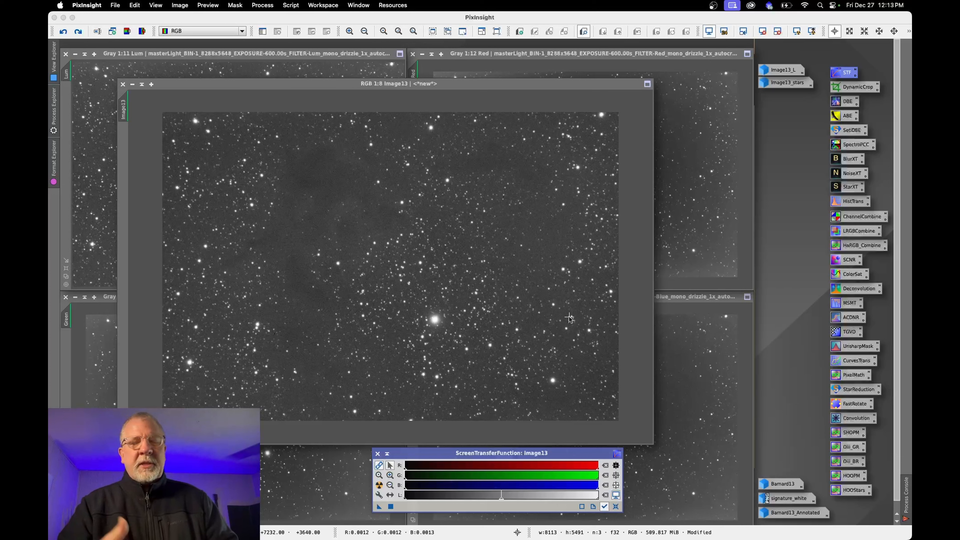
left_click(180, 6)
left_click(192, 20)
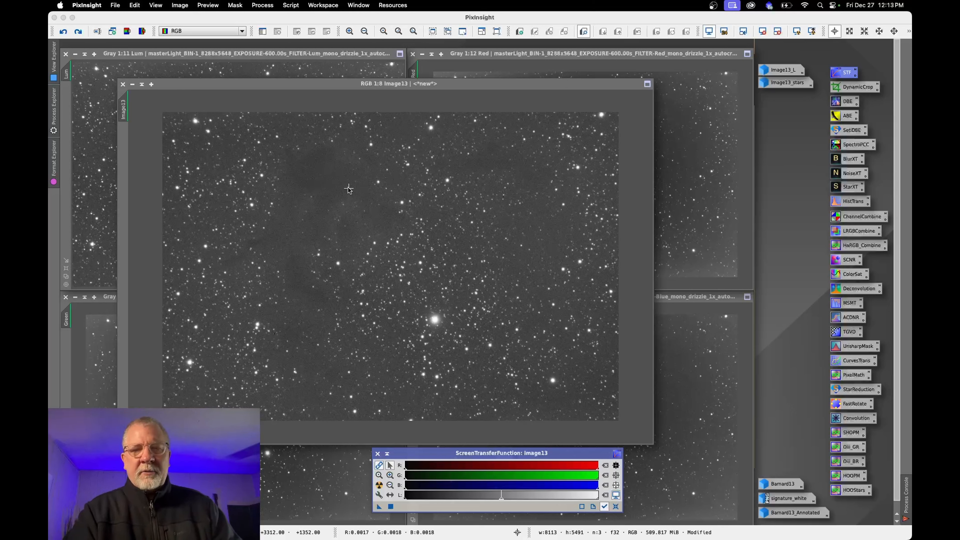
- Check the operation preceding the color calibration and locate the Automatic DBE script among the SetiAstro scripts
left_click(179, 5)
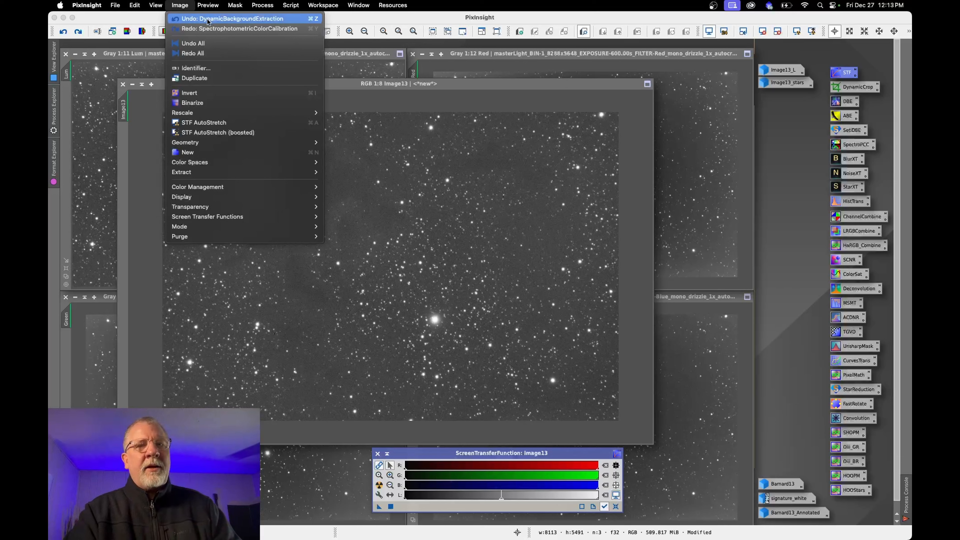
mouse_move(290, 5)
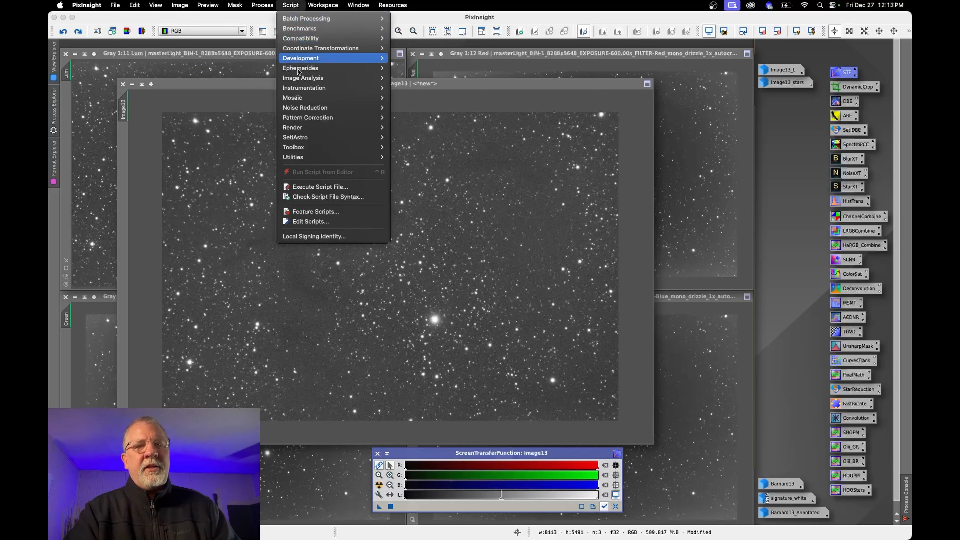
mouse_move(307, 138)
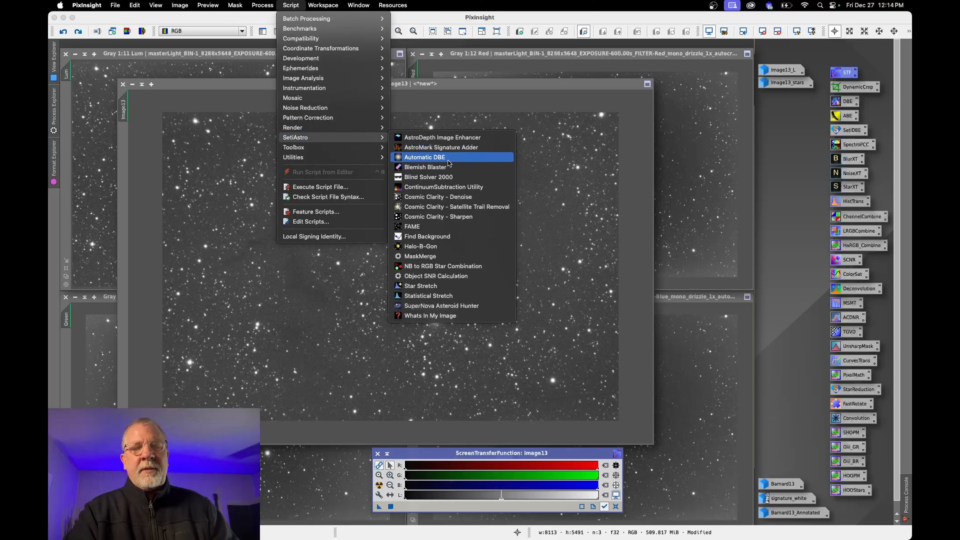
left_click(589, 194)
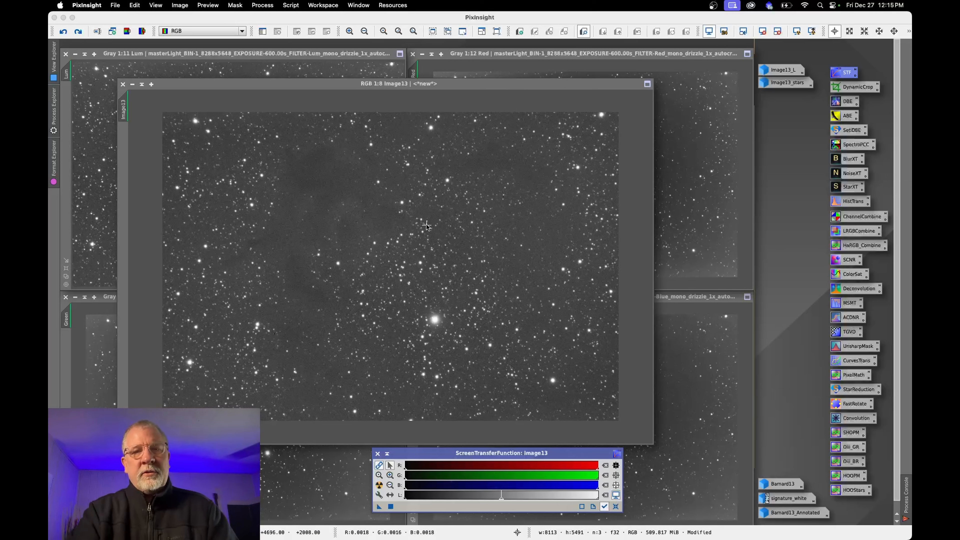
left_click(291, 5)
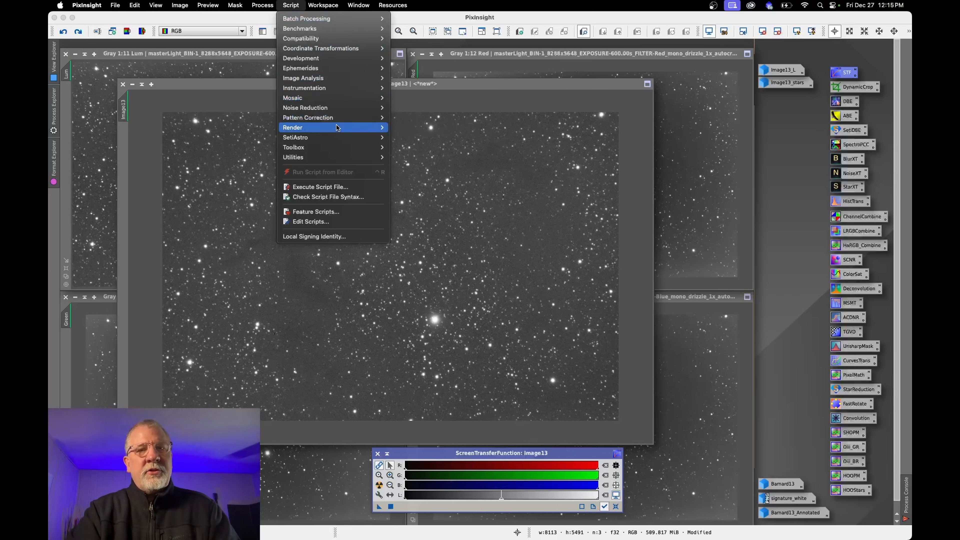
mouse_move(338, 138)
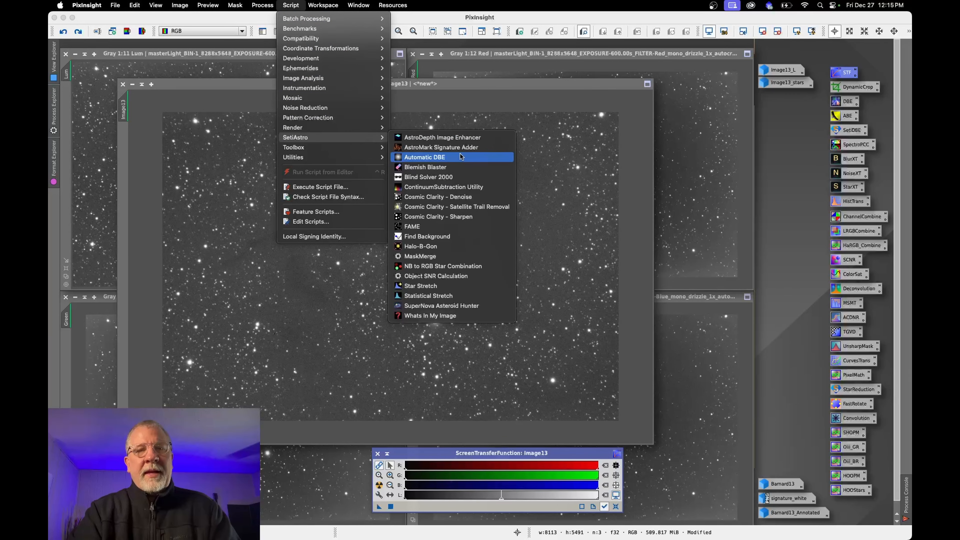
left_click(564, 200)
- Undo DynamicBackgroundExtraction on Image13 and check which operation precedes it
left_click(181, 6)
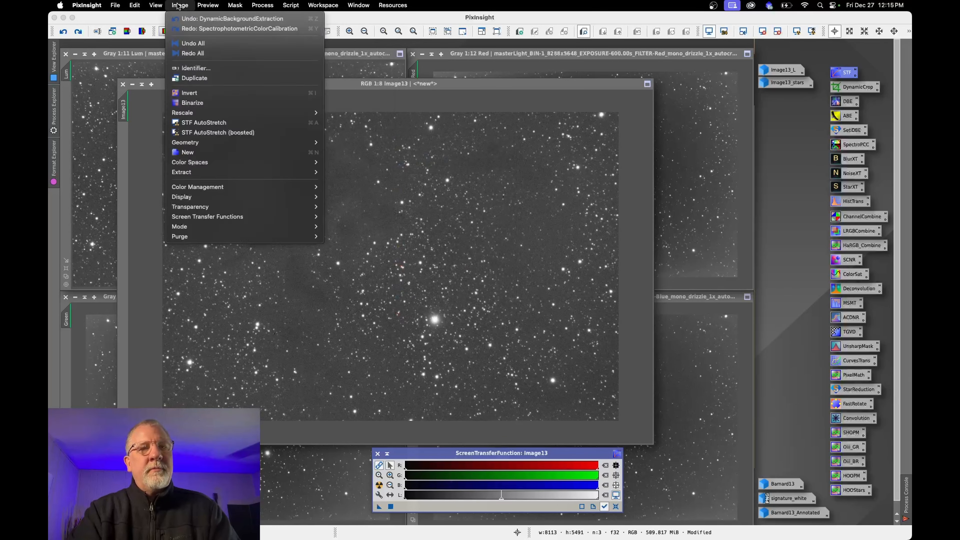
left_click(210, 19)
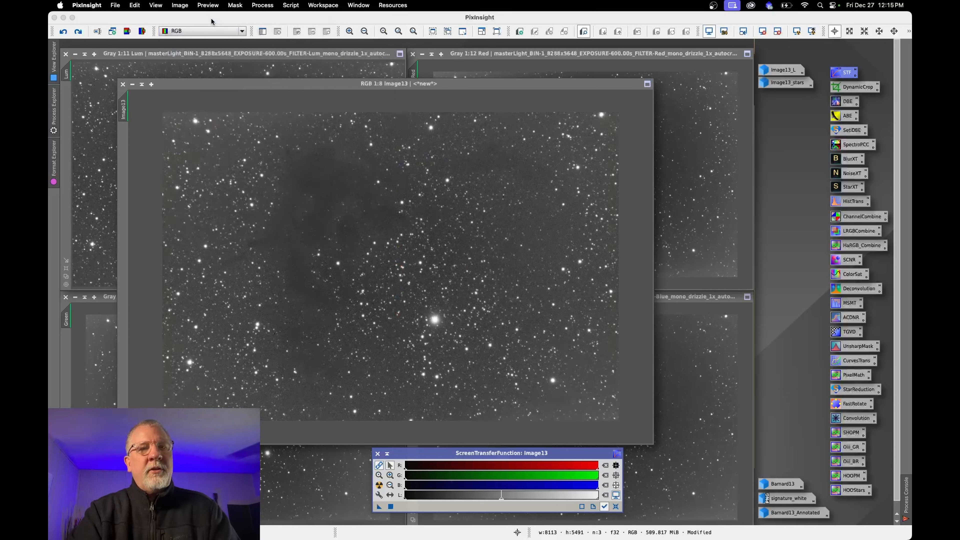
left_click(180, 5)
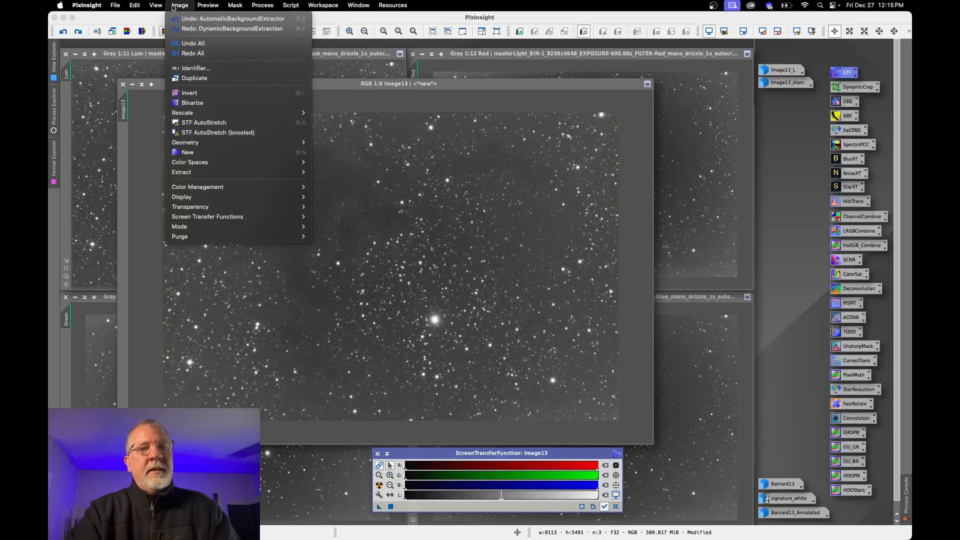
mouse_move(242, 216)
left_click(435, 226)
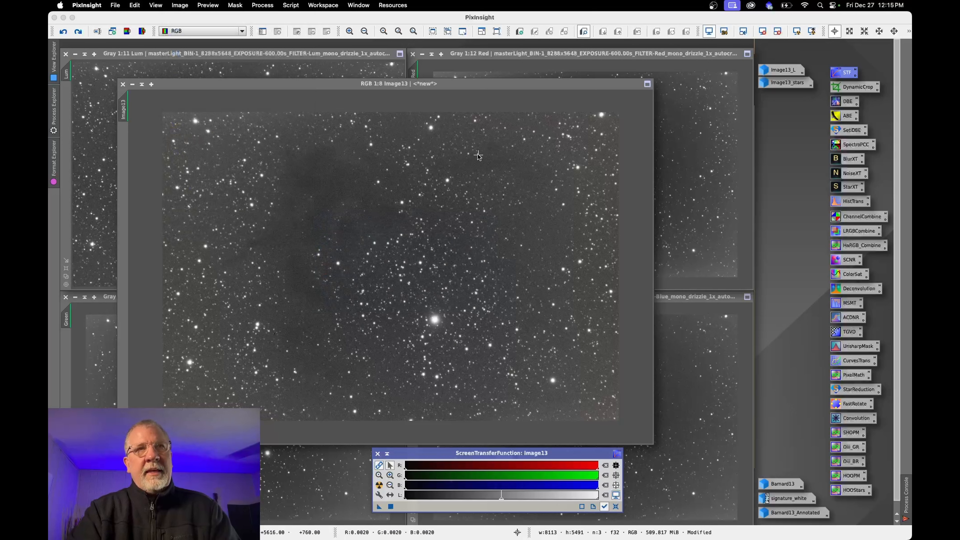
- Open SetiAstro's Automatic DBE script to view its gradient removal settings, and close it without executing
left_click(290, 5)
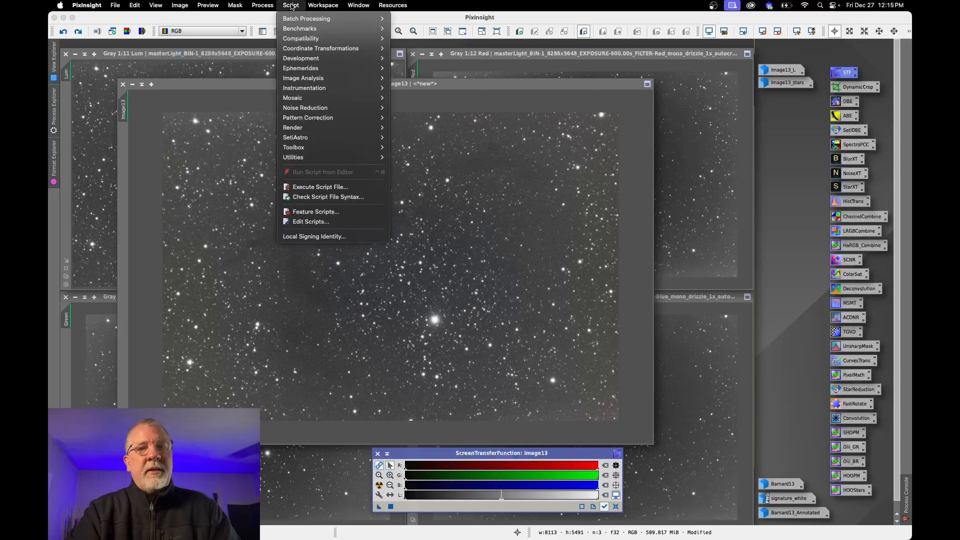
mouse_move(302, 138)
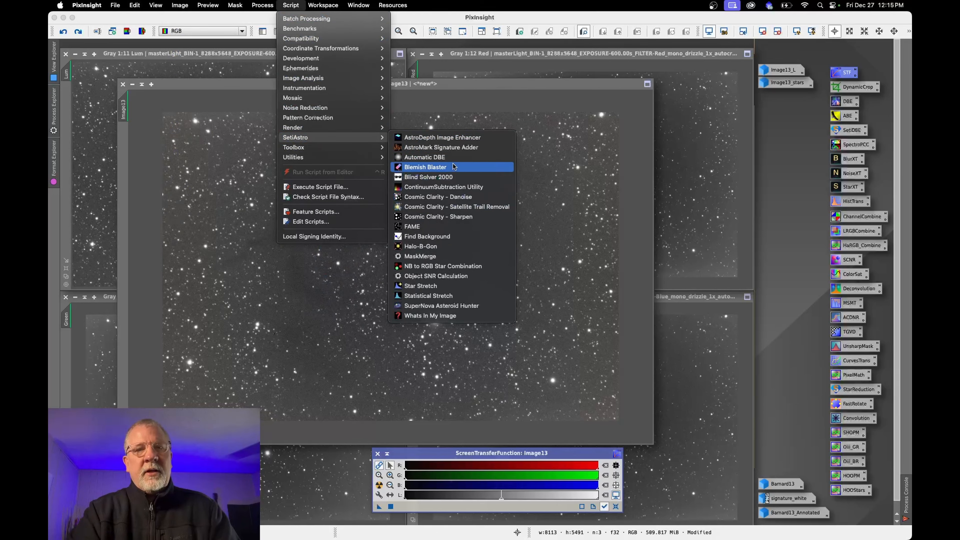
left_click(461, 158)
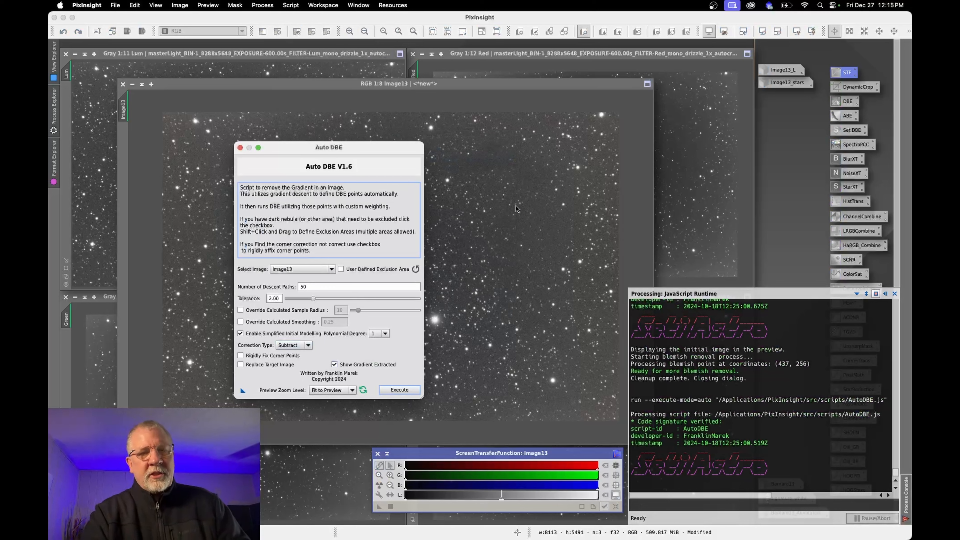
left_click(240, 148)
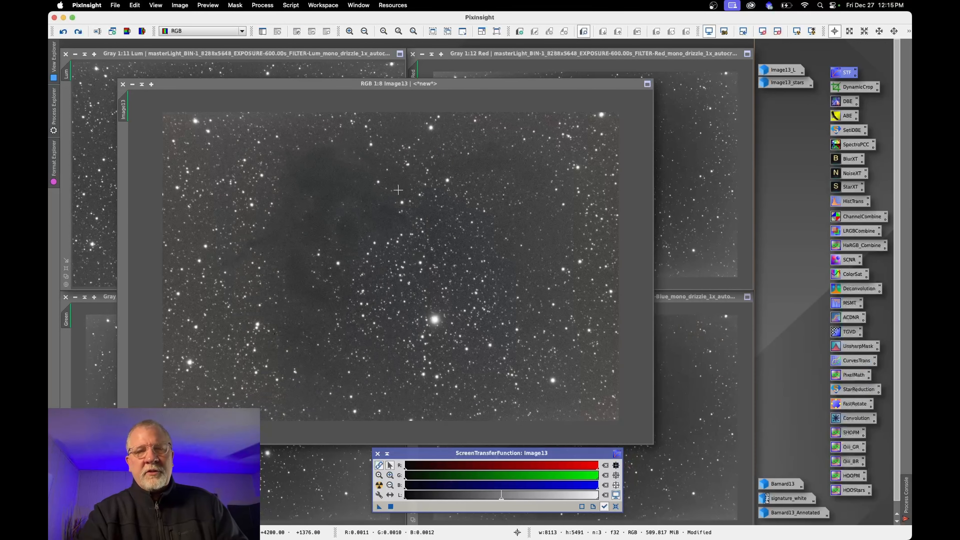
- Redo DynamicBackgroundExtraction on Image13 to compare the background, and undo it again
left_click(185, 8)
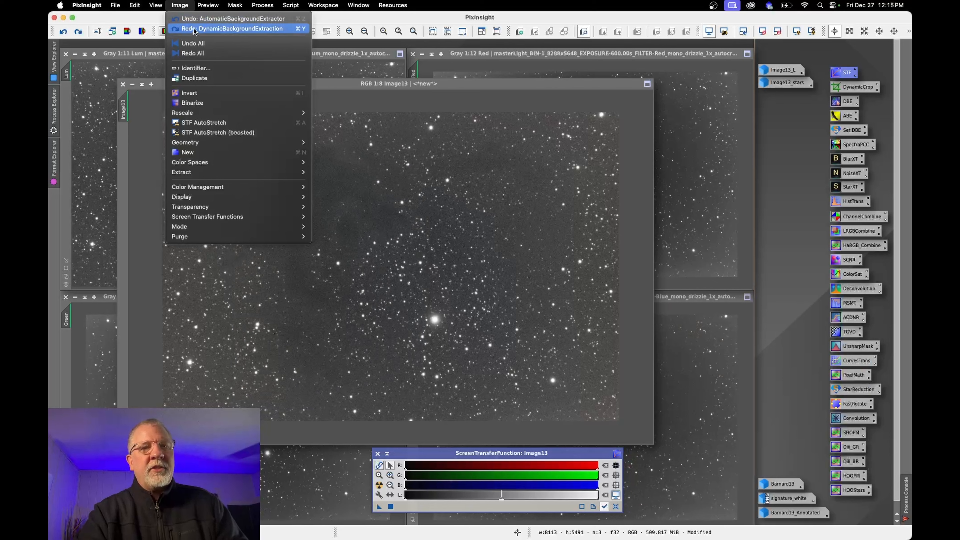
left_click(190, 19)
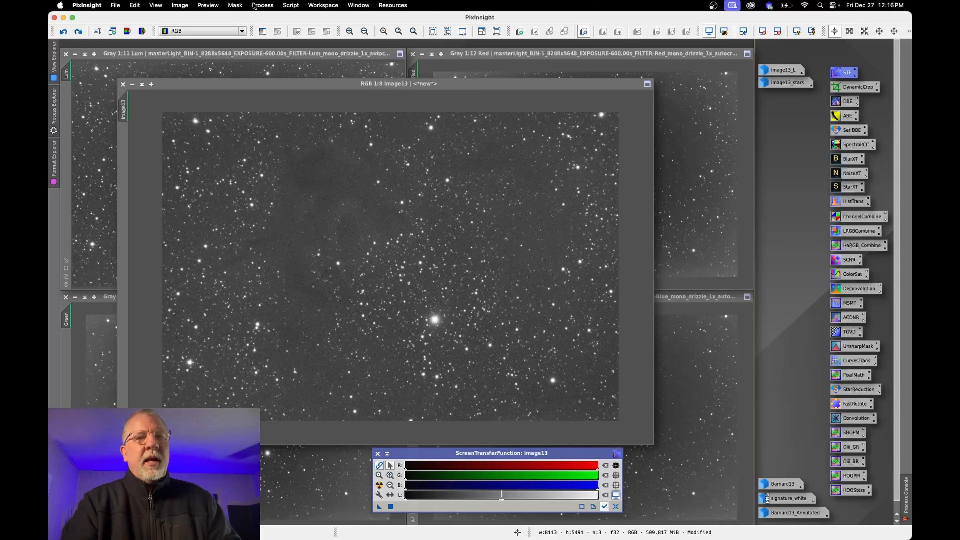
left_click(181, 5)
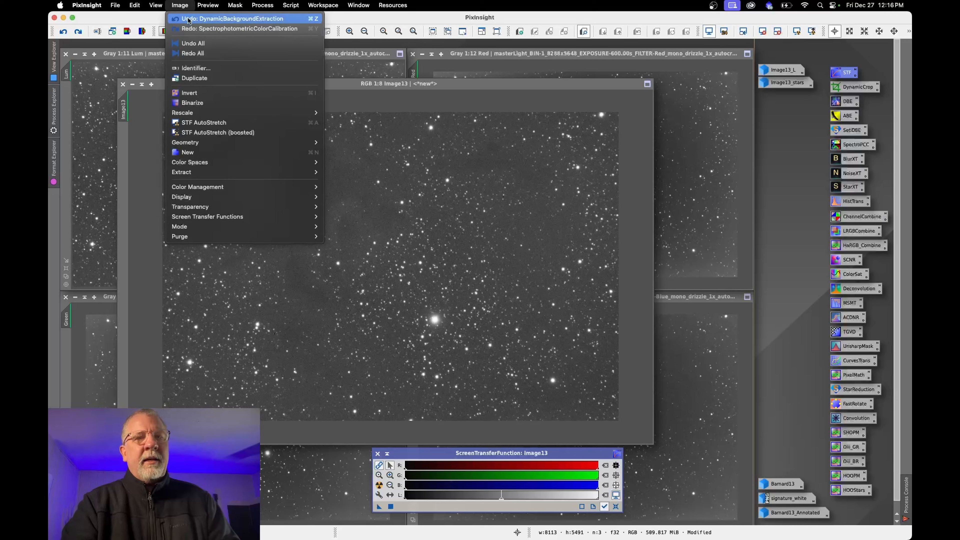
left_click(201, 19)
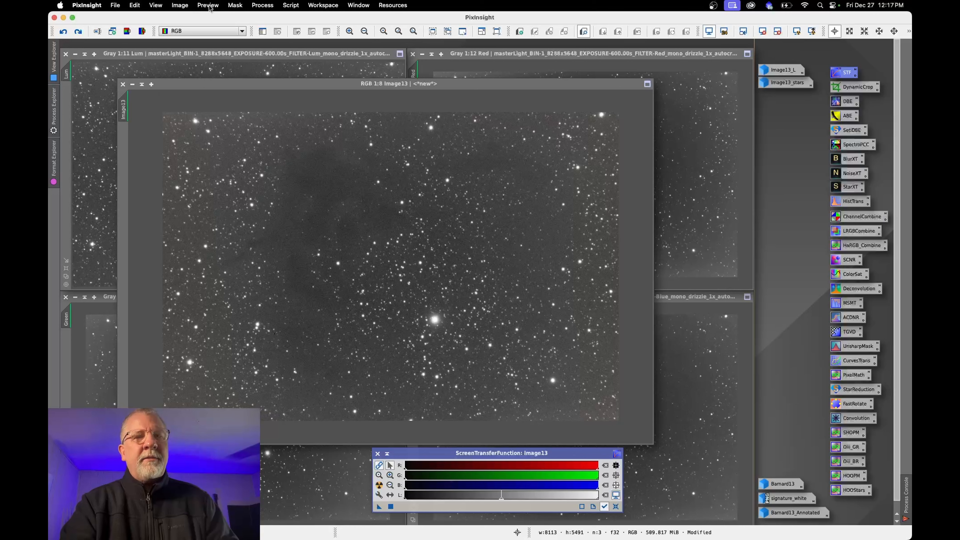
- Undo AutomaticBackgroundExtractor and BackgroundNeutralization on Image13
left_click(180, 5)
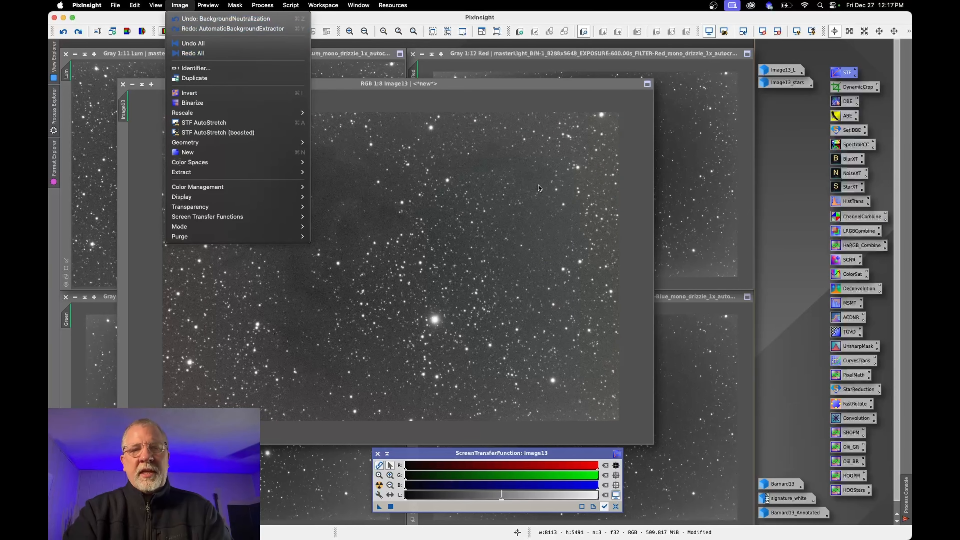
left_click(191, 19)
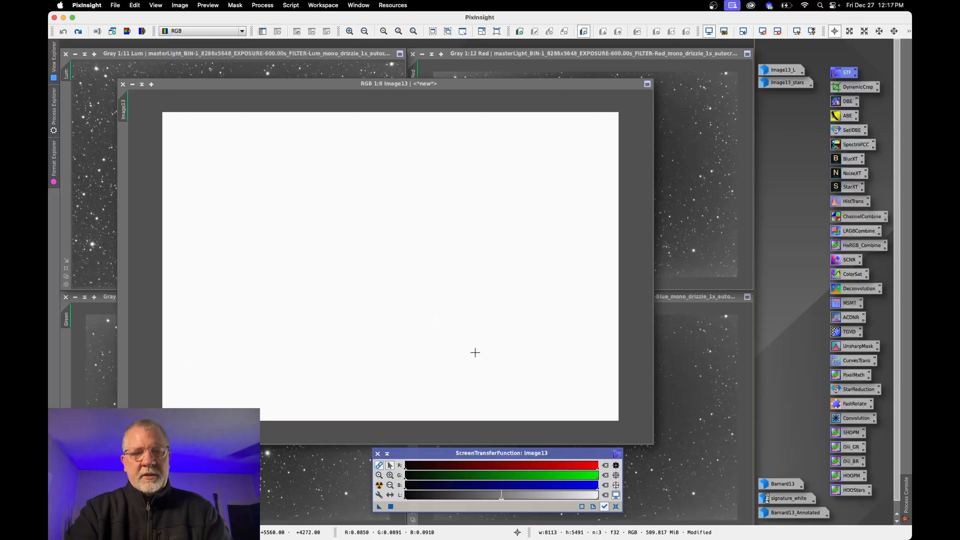
- Reset Image13's screen stretch, auto-stretch it with linked channels, and check its processing history for any earlier operation
left_click(616, 506)
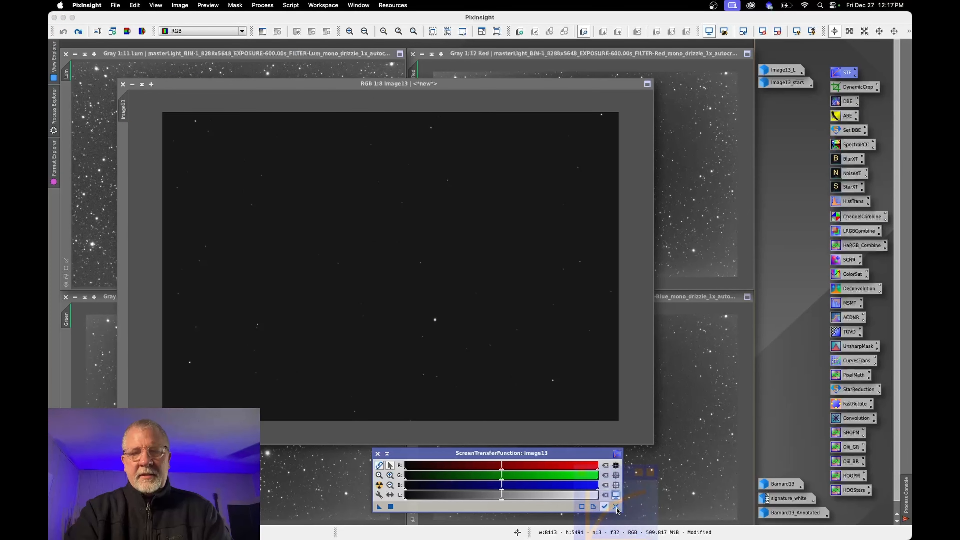
left_click(379, 485)
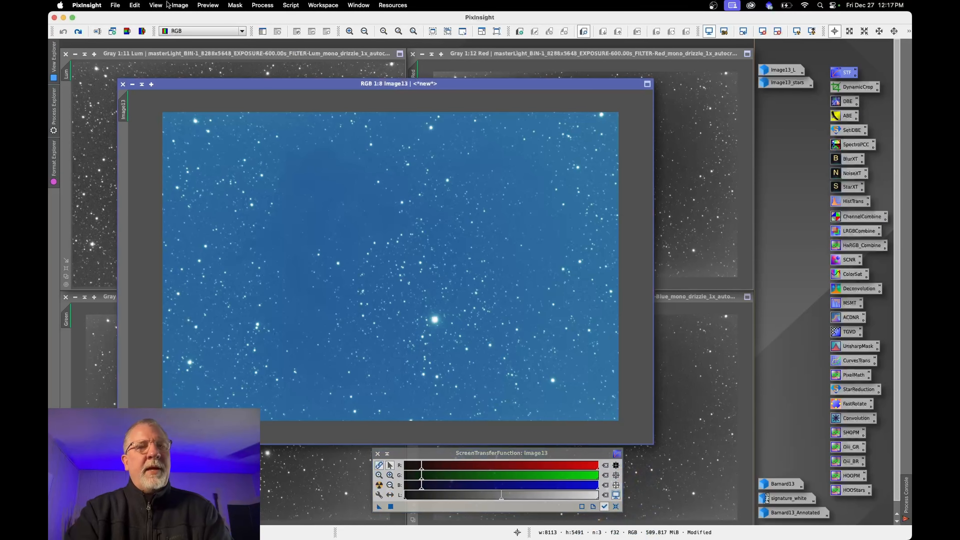
left_click(179, 5)
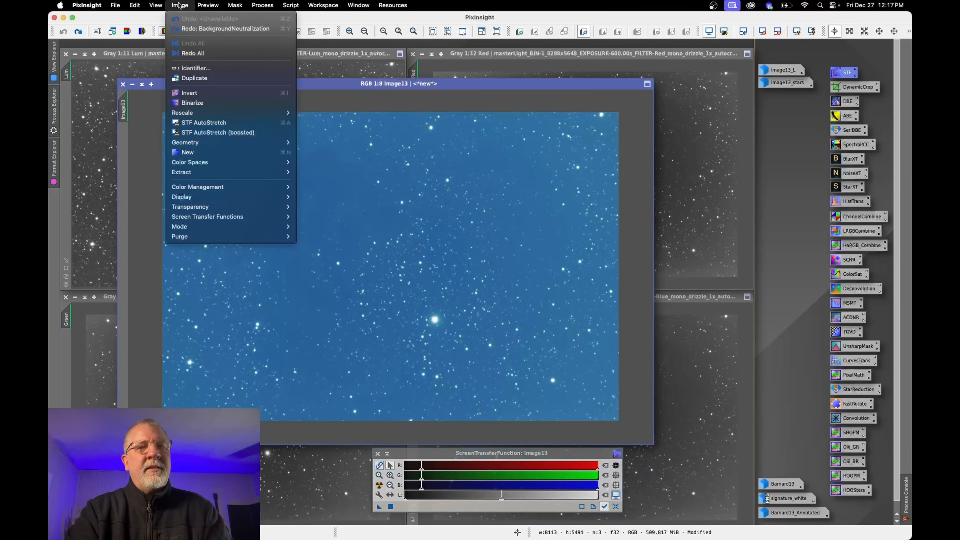
left_click(403, 162)
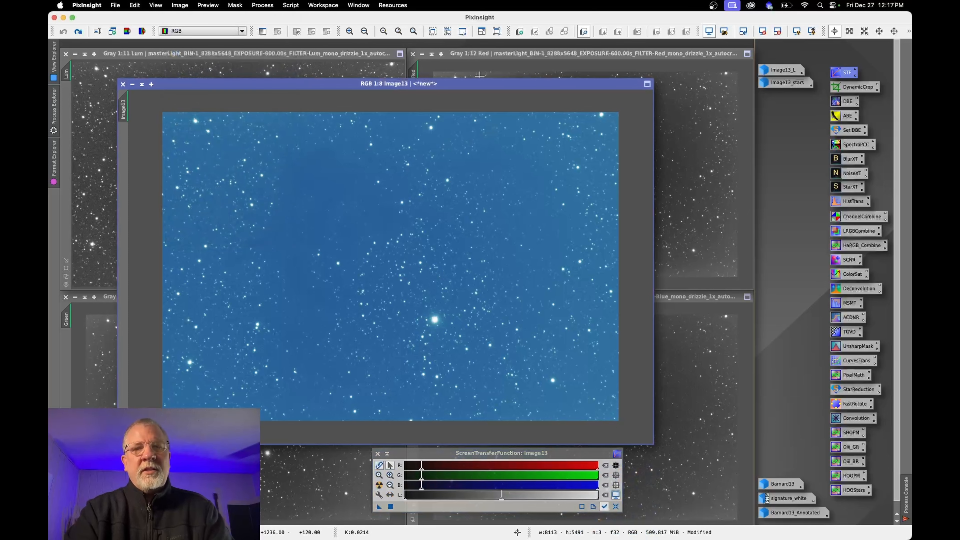
- Reset Image13's screen stretch, auto-stretch it with unlinked channels, and minimize the image to an icon
left_click_drag(473, 84, 506, 77)
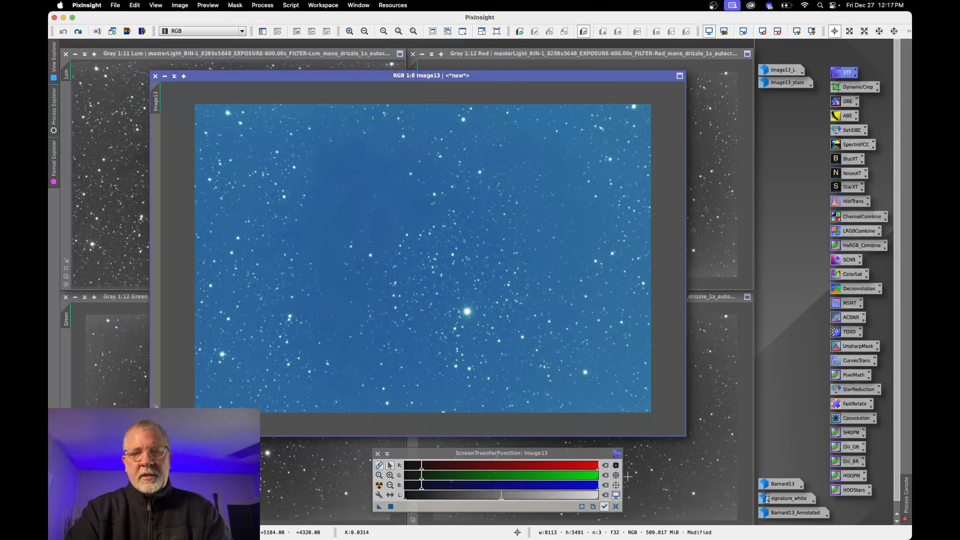
left_click(617, 506)
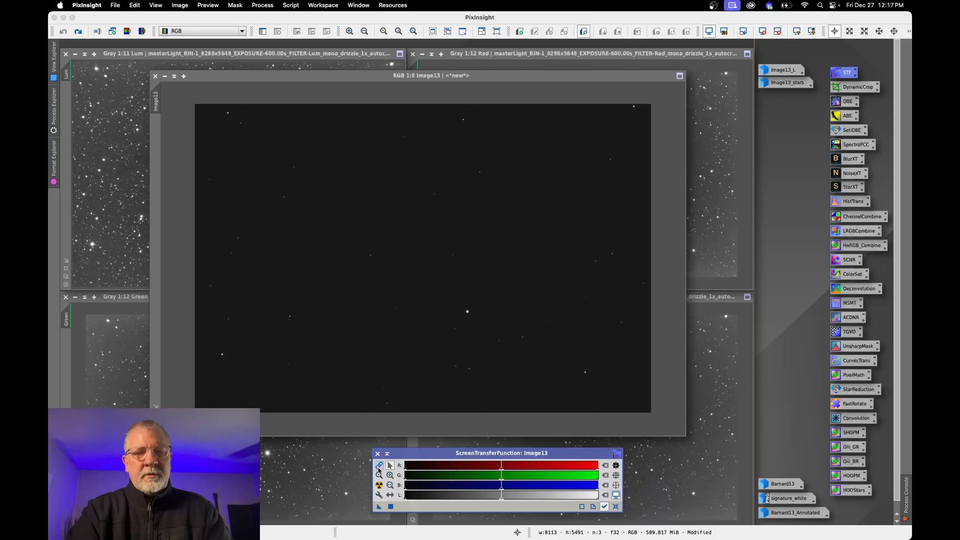
left_click(378, 485)
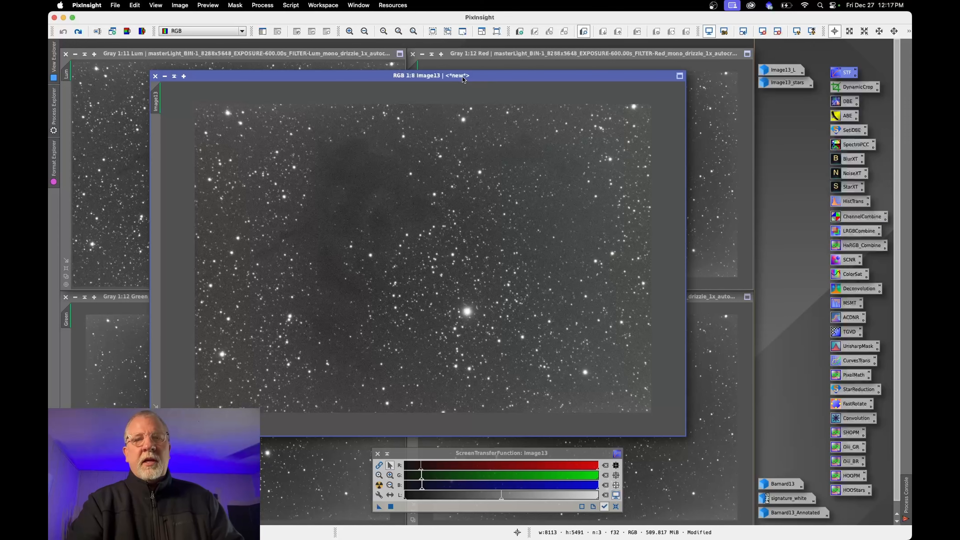
left_click_drag(462, 75, 487, 71)
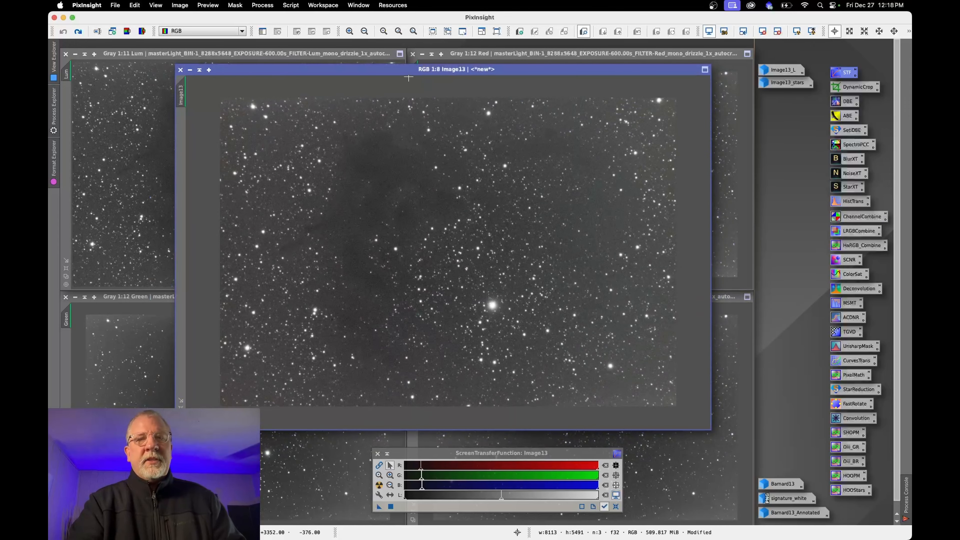
left_click(190, 70)
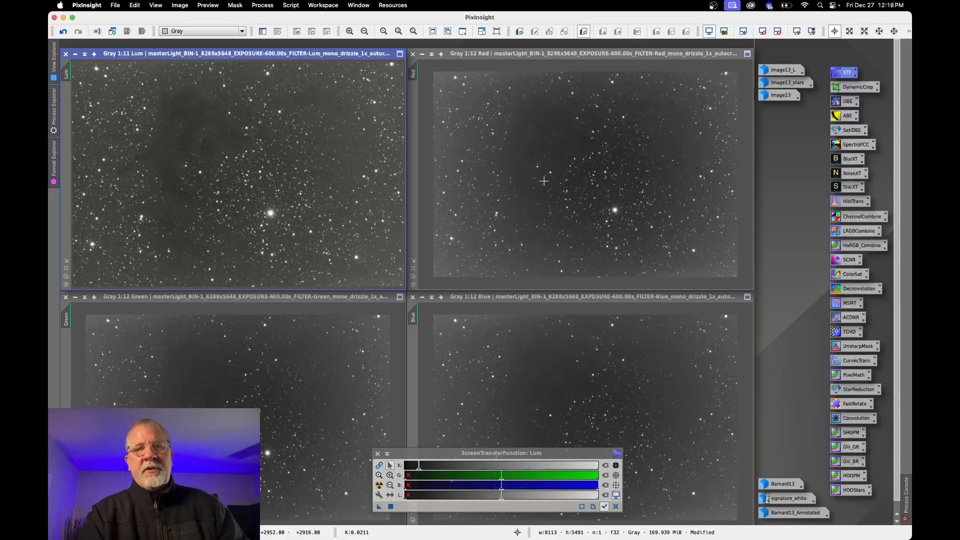
- Look over the Lum, Red, Green and Blue master images to compare their backgrounds
left_click(537, 390)
left_click(304, 218)
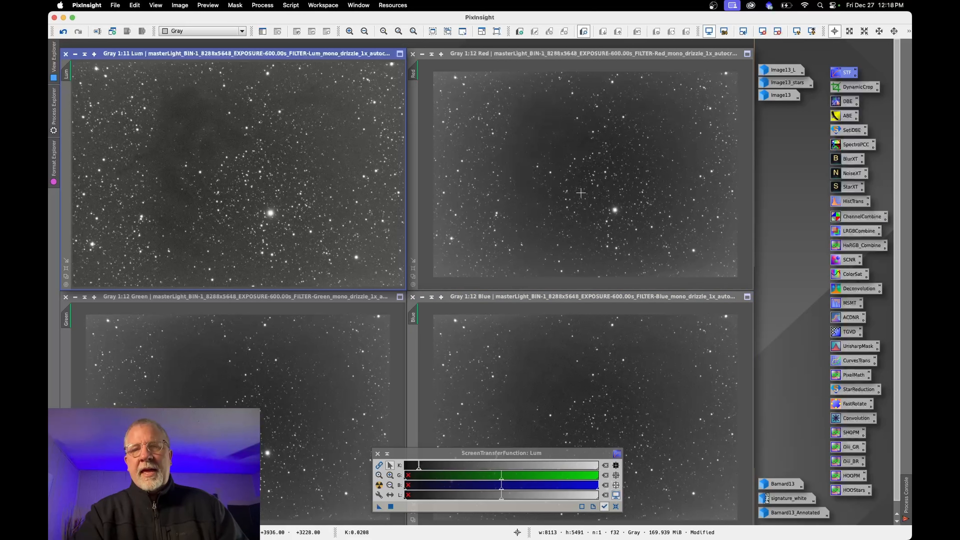
left_click(562, 195)
left_click(343, 381)
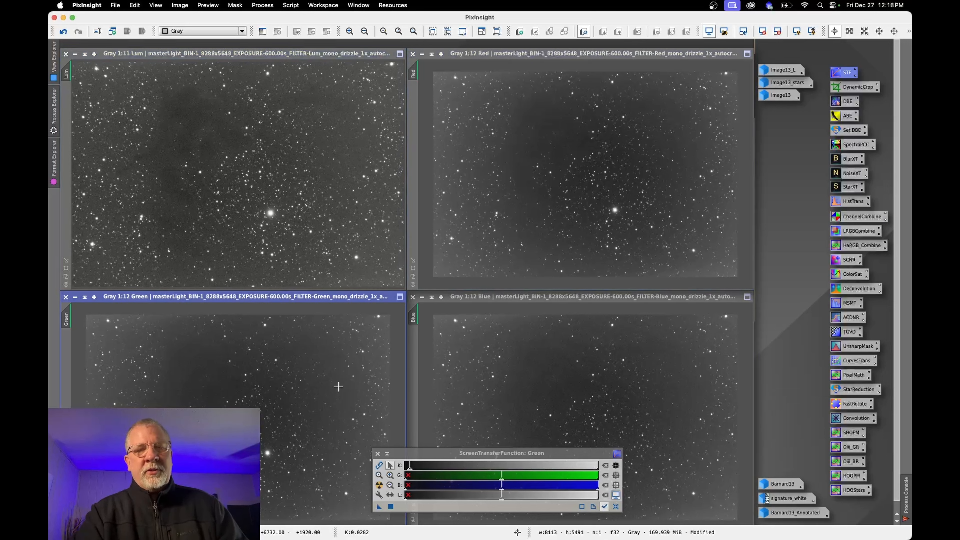
left_click(539, 375)
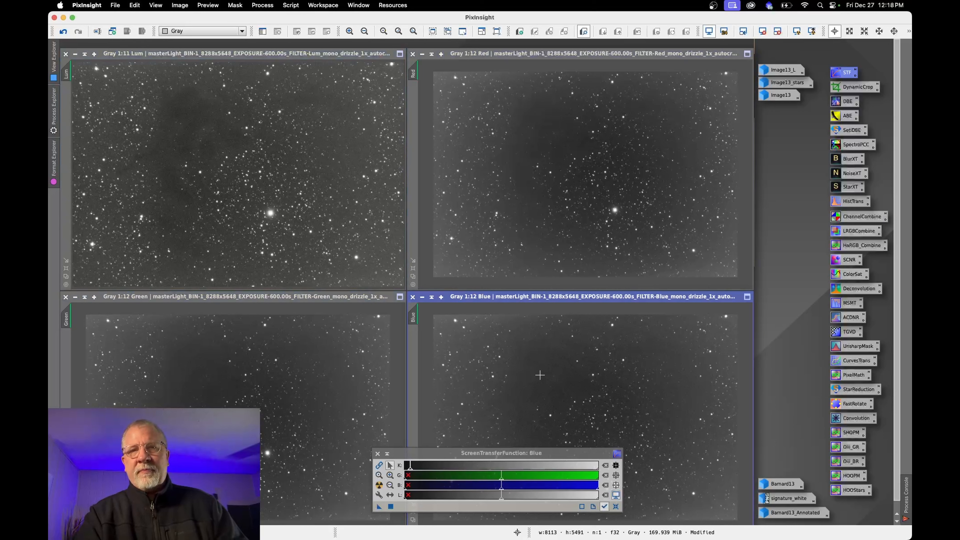
- Undo ImageIdentifier on the Lum master to restore its original identifier, and check its remaining history
left_click(339, 203)
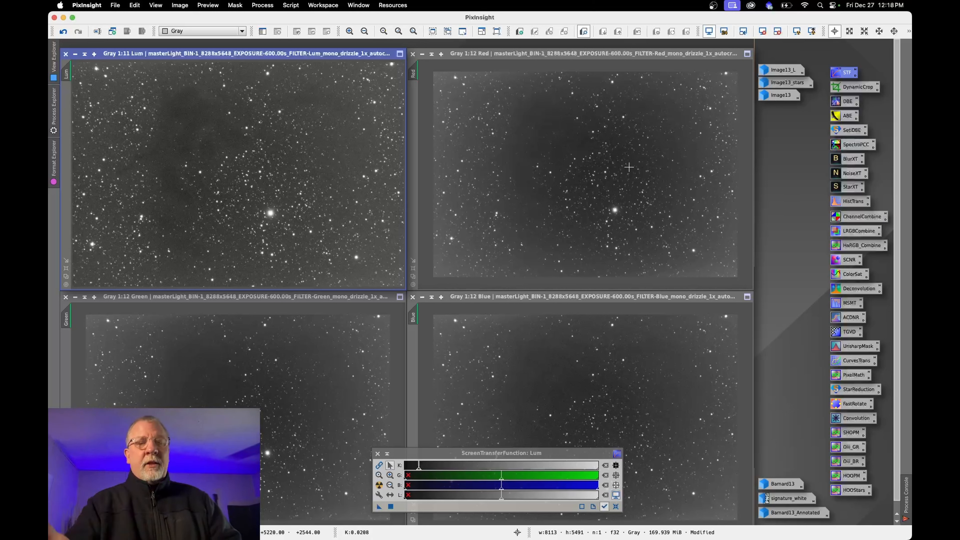
left_click(180, 5)
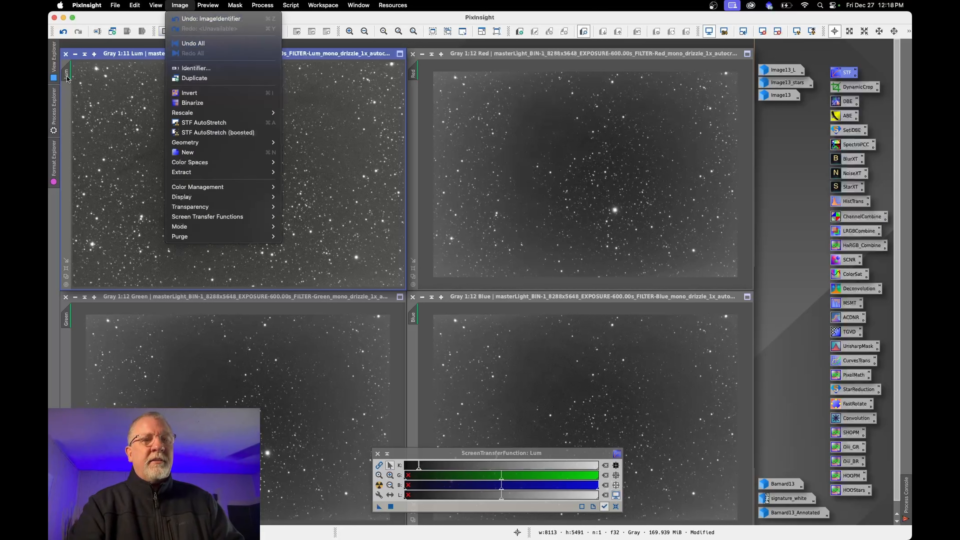
mouse_move(167, 3)
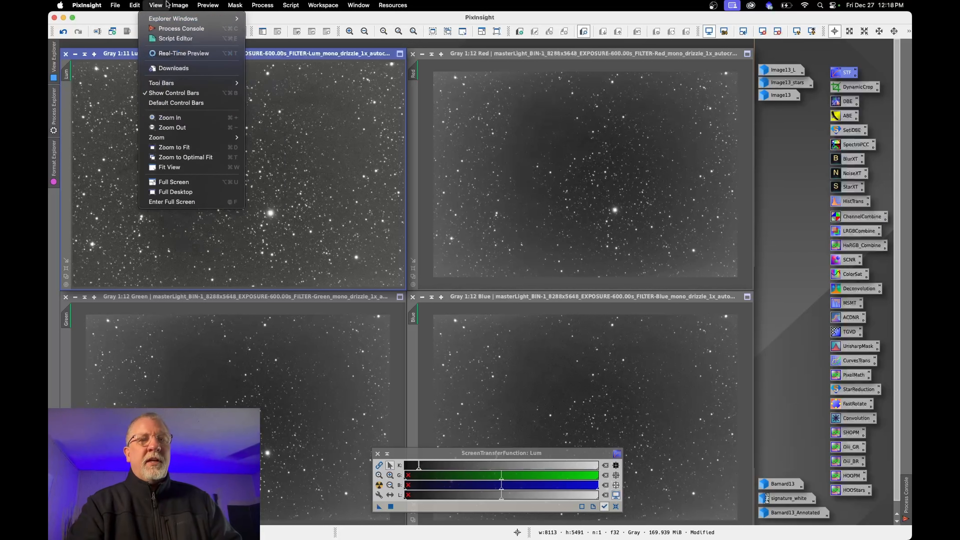
left_click(194, 20)
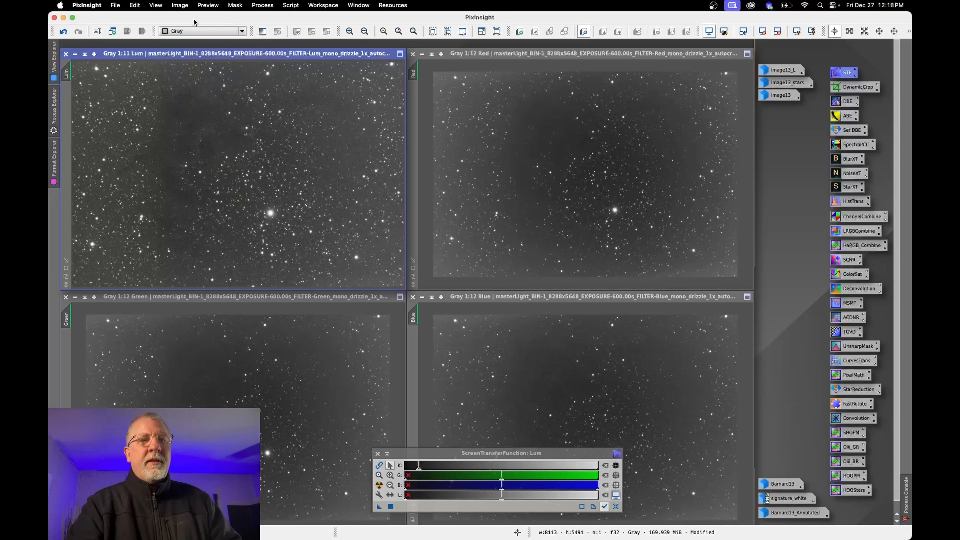
left_click(179, 5)
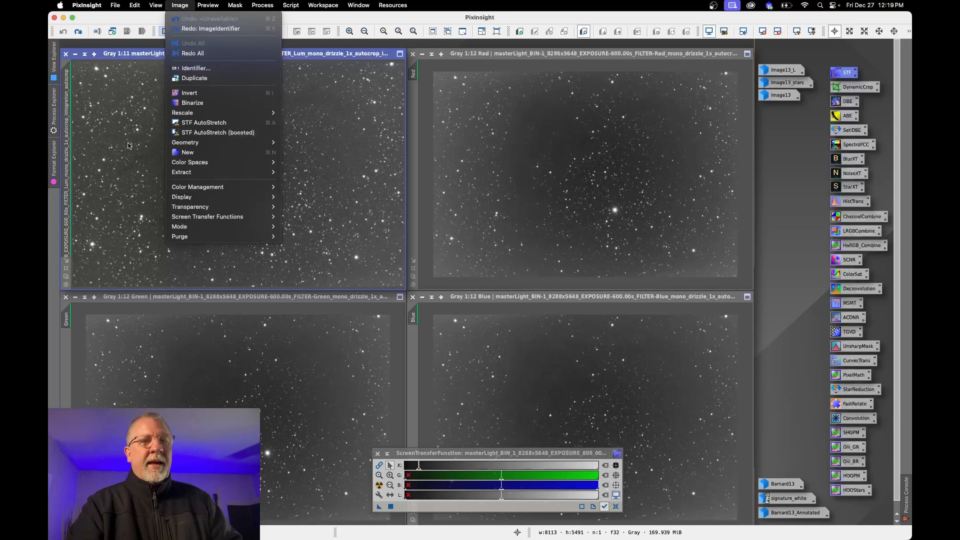
left_click(204, 29)
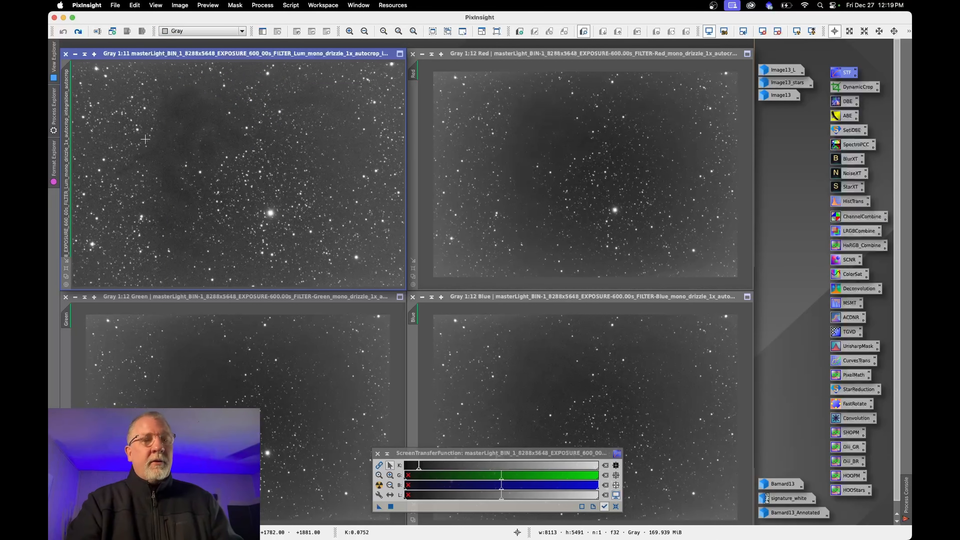
- Open the WeightedBatchPreprocessing script and inspect the loaded bias and 600-second dark frames
left_click(55, 117)
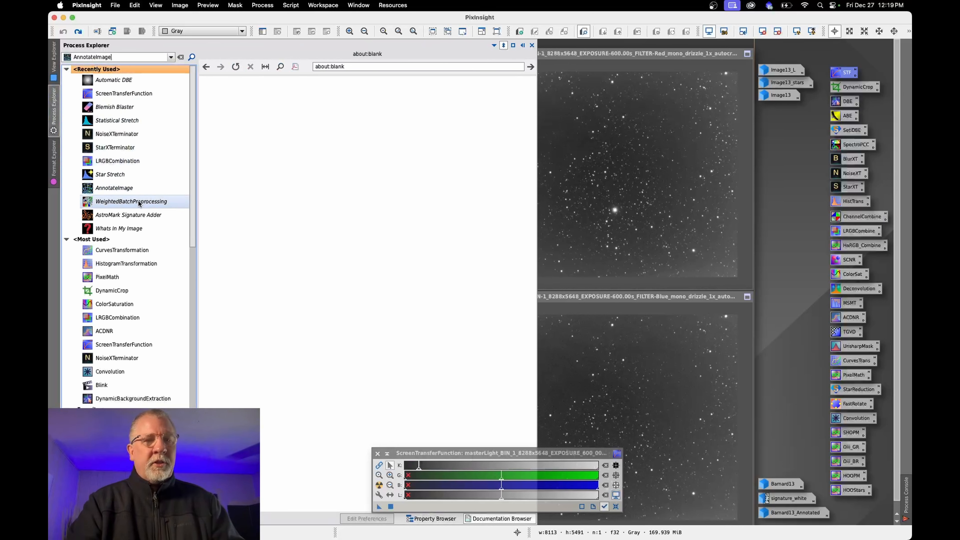
double_click(131, 201)
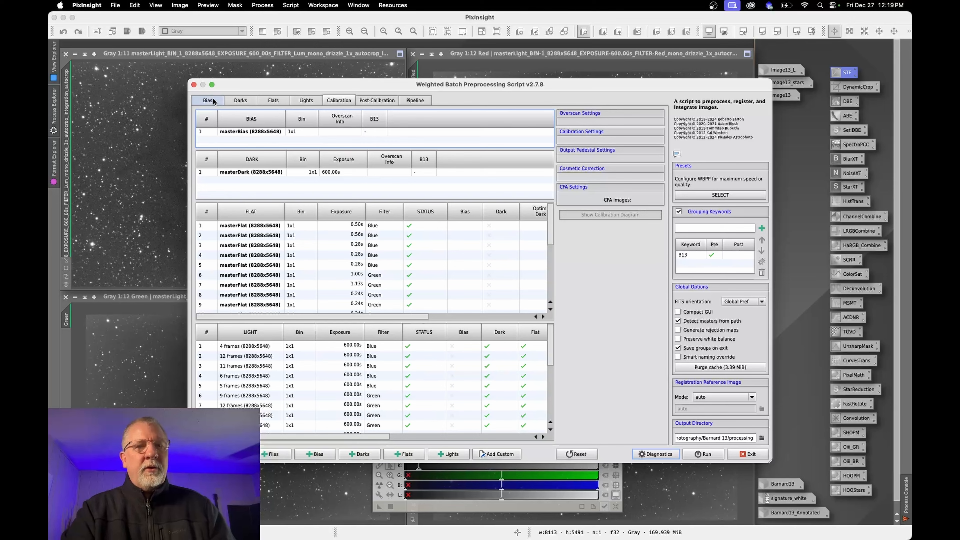
left_click(209, 101)
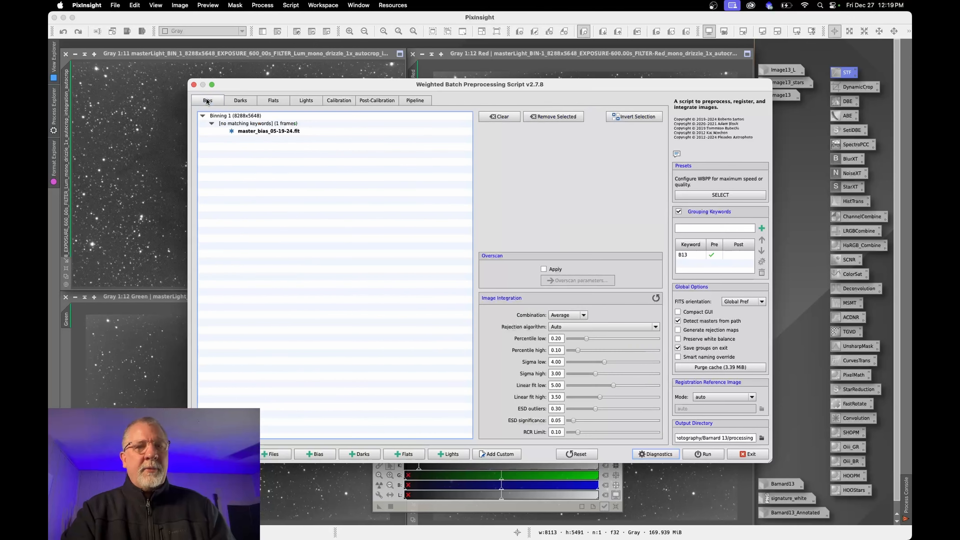
left_click(239, 100)
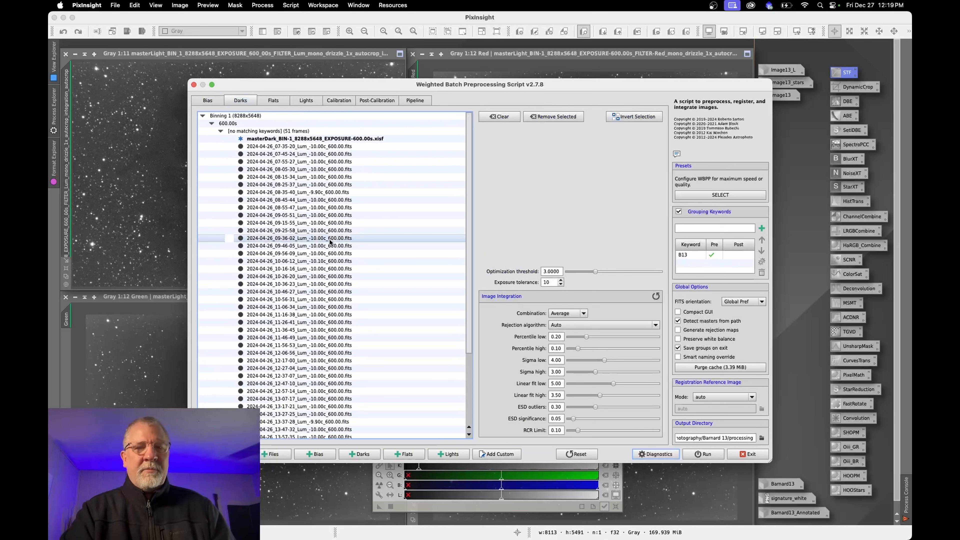
- Inspect the flat frames by session date, collapsing the four Blue exposure groups to reach the Green ones
left_click(271, 103)
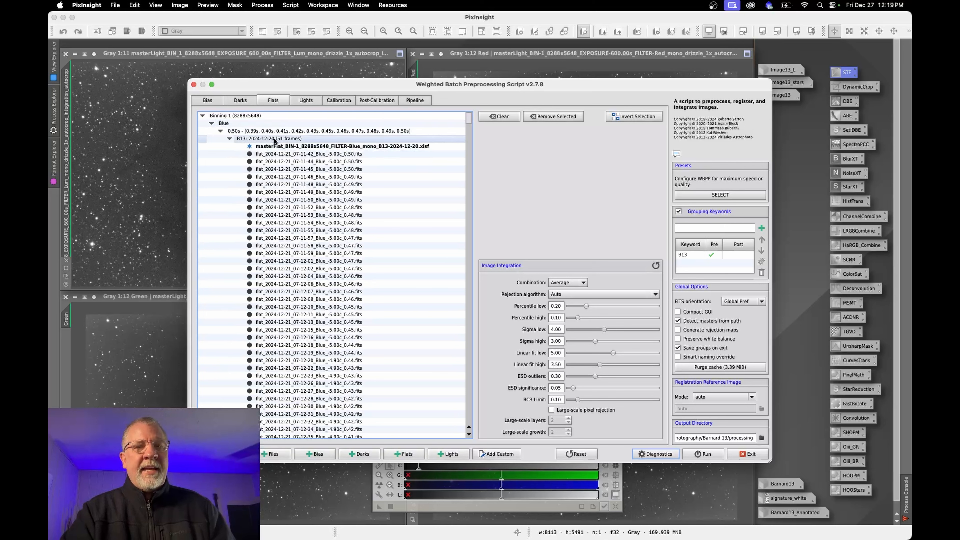
left_click(220, 132)
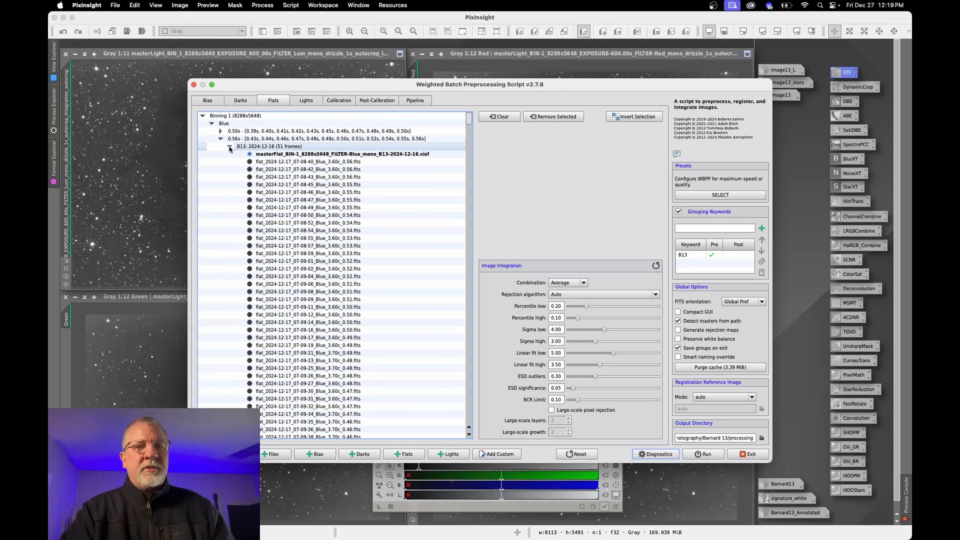
left_click(221, 139)
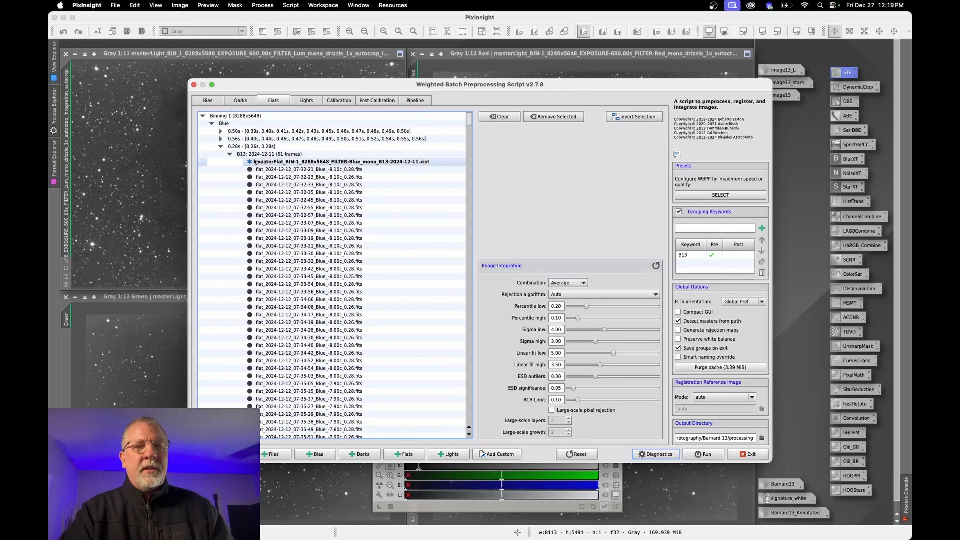
left_click(221, 146)
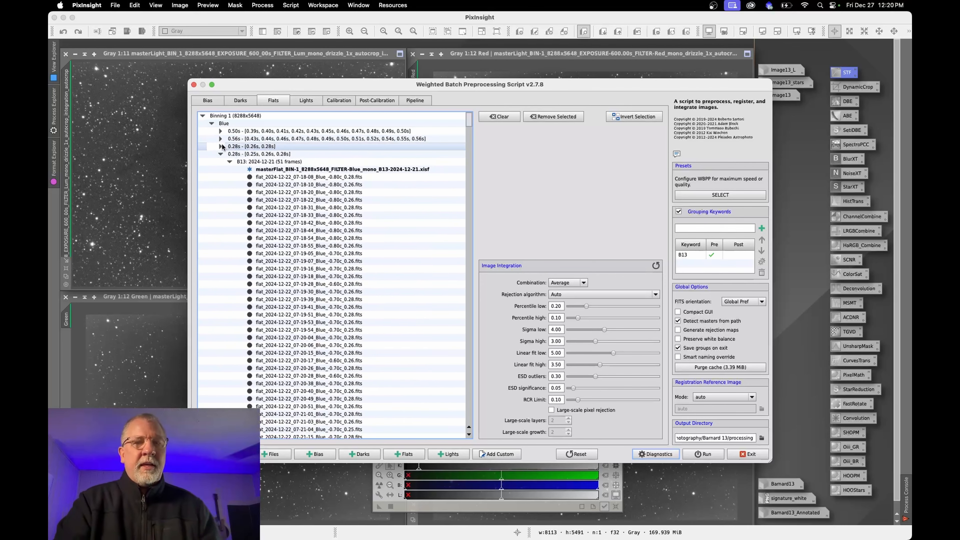
left_click(221, 154)
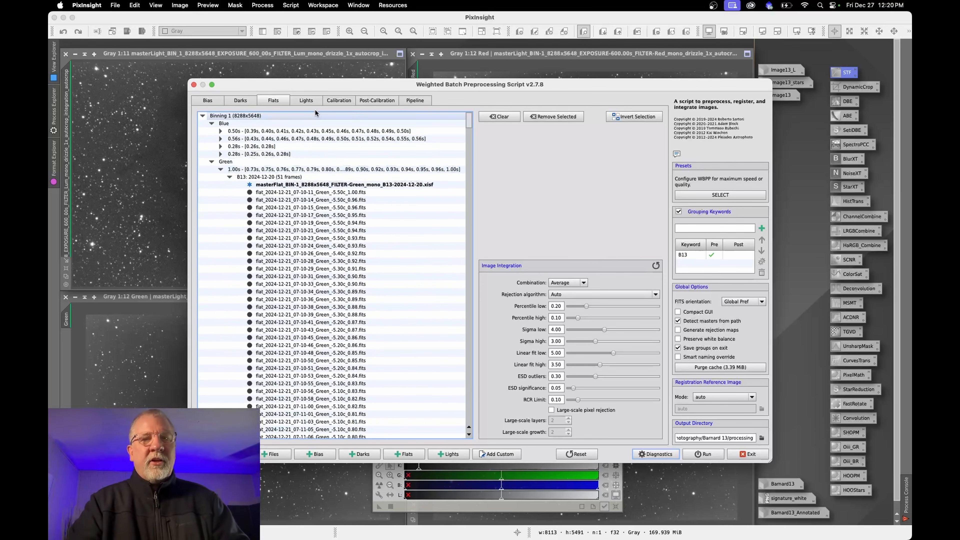
- Review the light frames by session date along with the Image Solver and Image Registration parameters
left_click(306, 100)
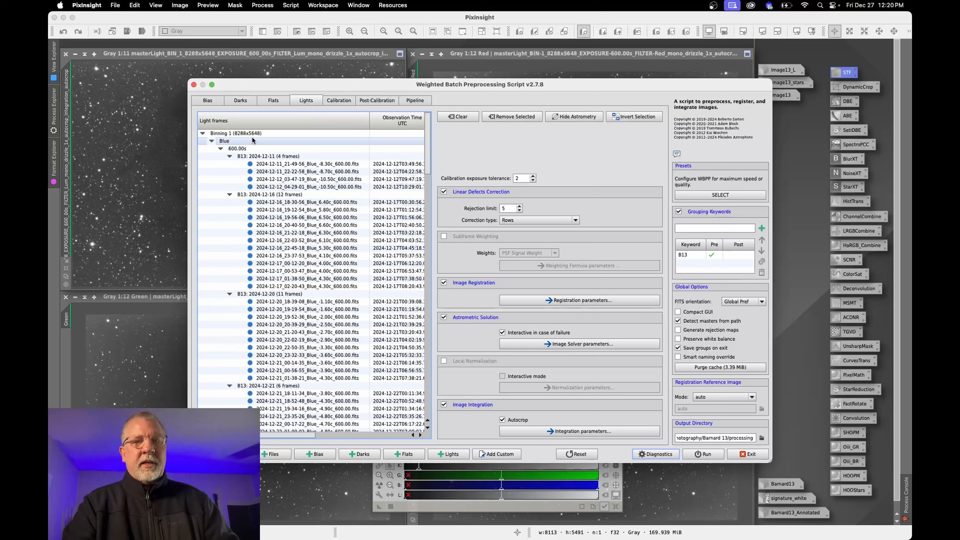
left_click(320, 141)
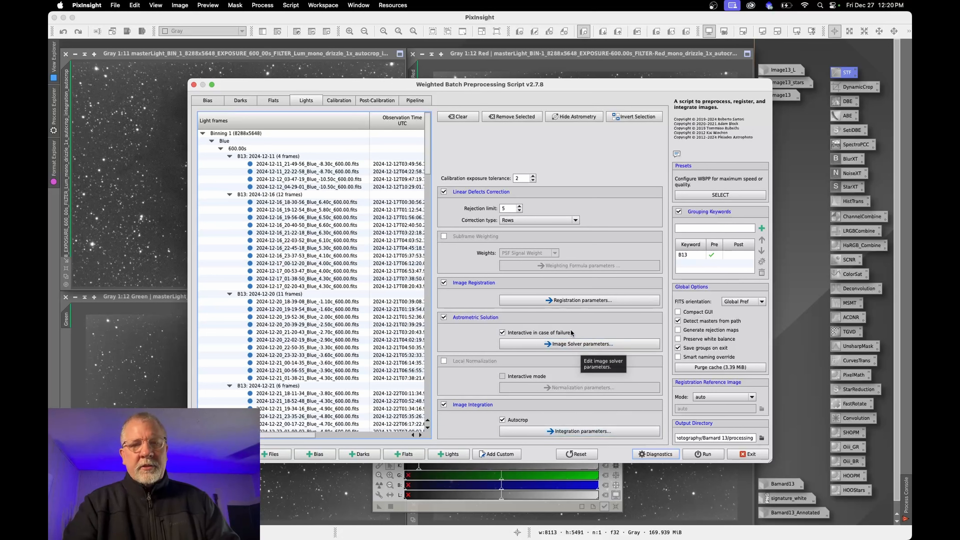
left_click(586, 345)
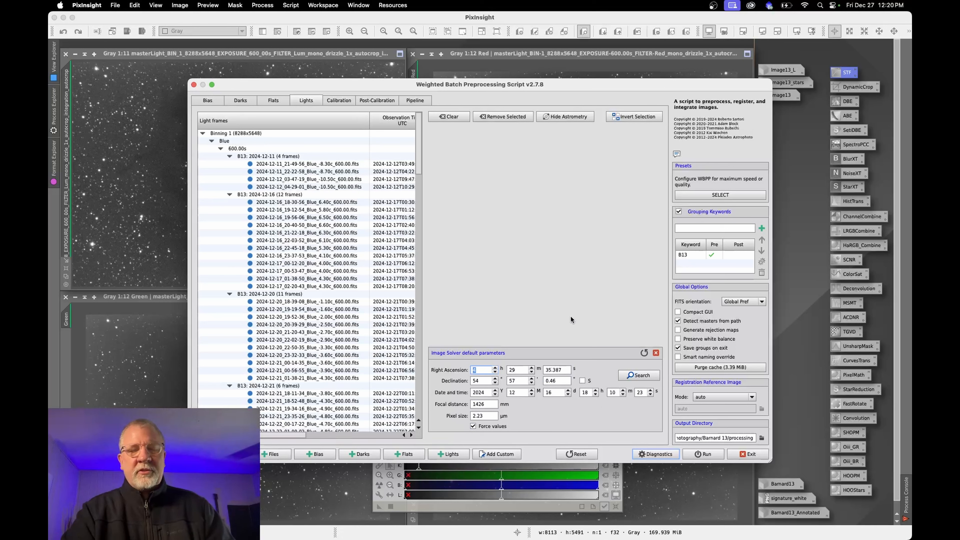
left_click(656, 353)
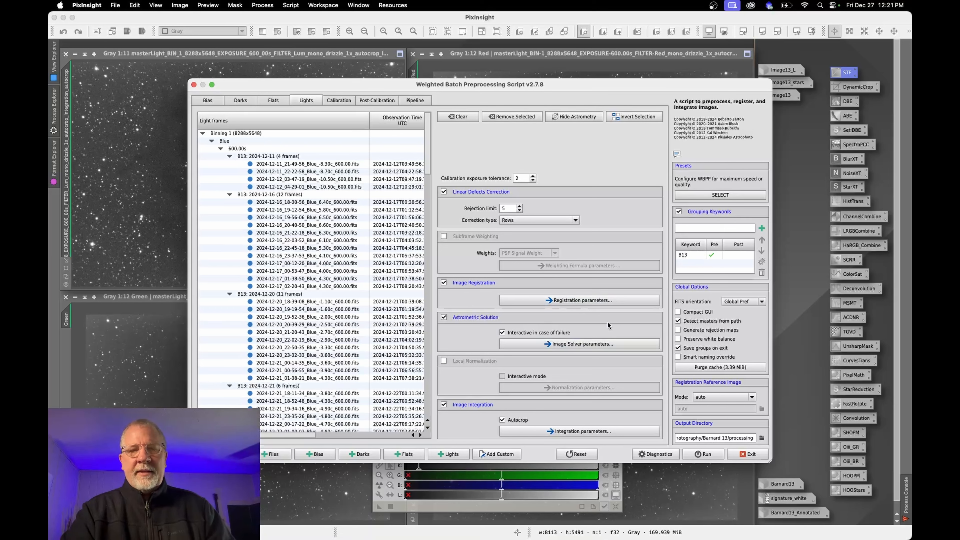
left_click(609, 301)
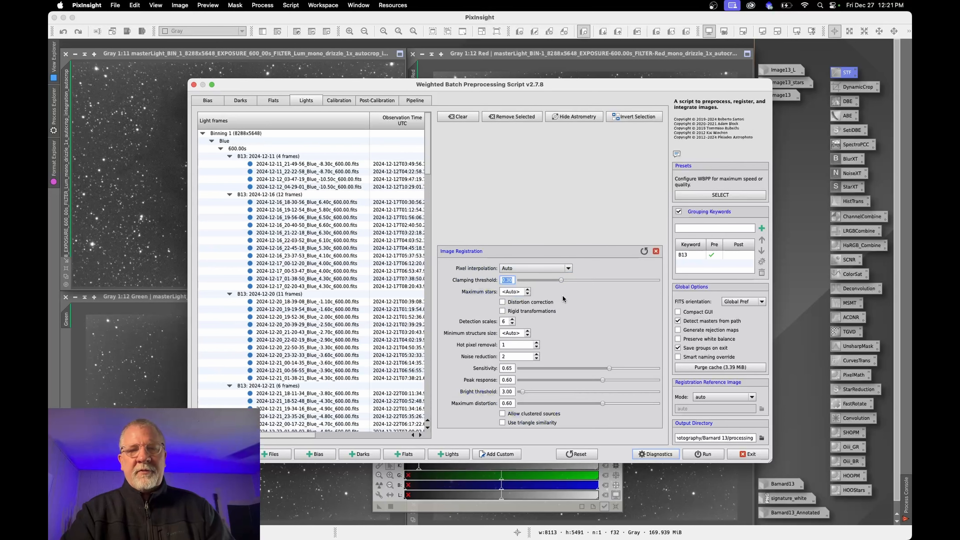
left_click(656, 251)
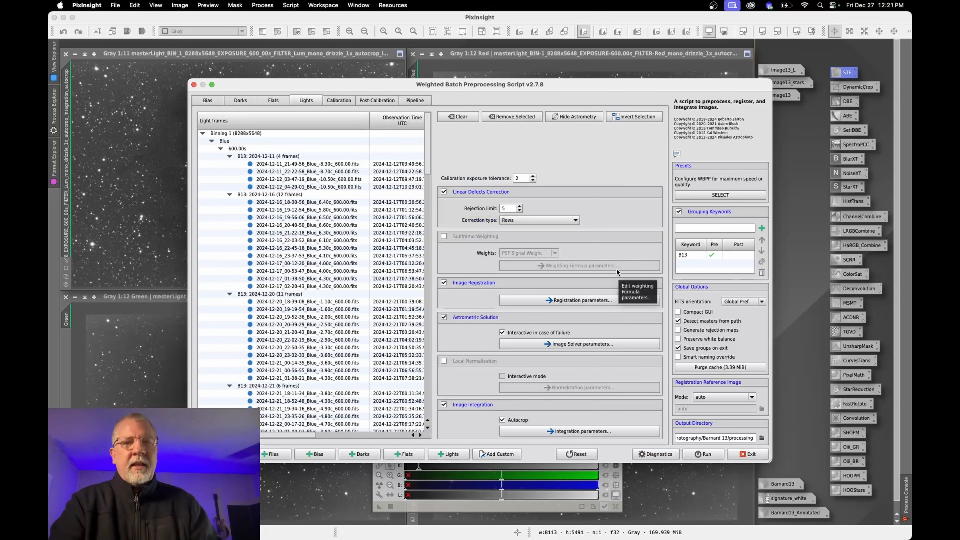
- Review the calibration overview of the bias, dark, flat and light groups, checking the master flats' status for each filter
left_click(337, 100)
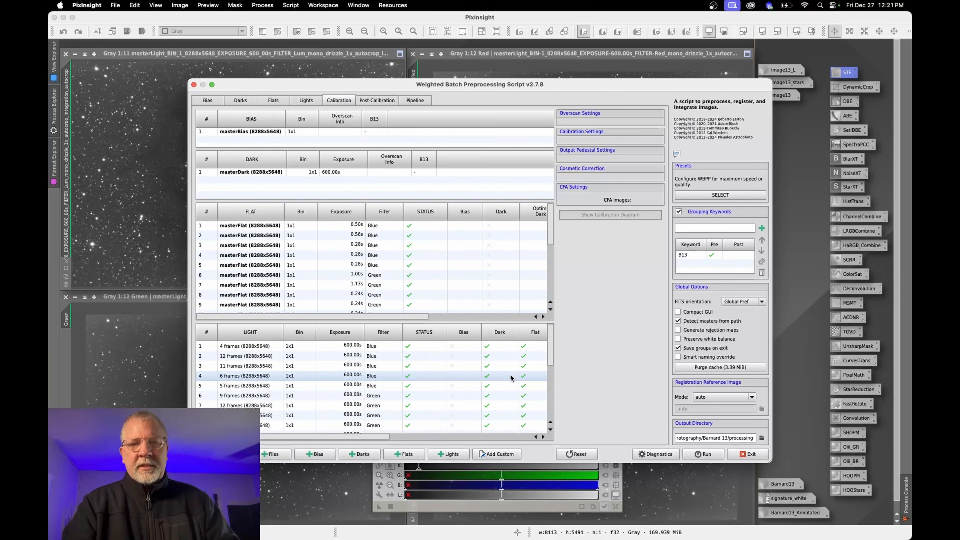
scroll(412, 256, "down", 4)
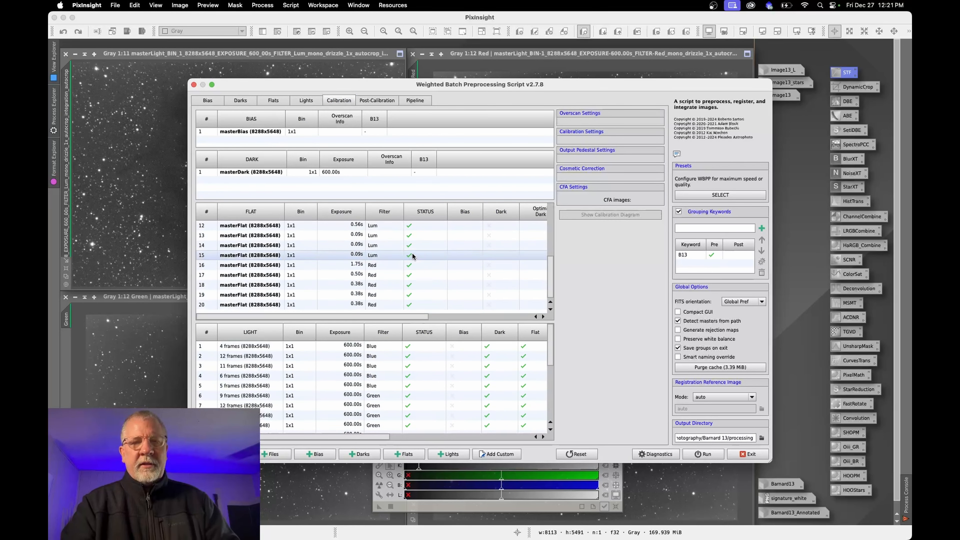
- Apply the drizzle configuration (scale 1, drop shrink 0.90, Square) to all post-calibration groups and review the pipeline's operations
scroll(412, 254, "up", 4)
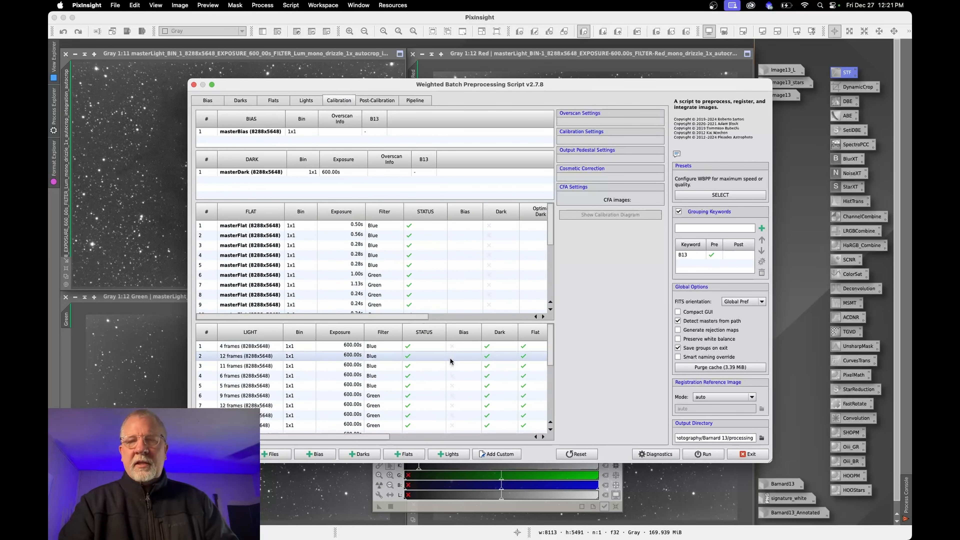
left_click(379, 101)
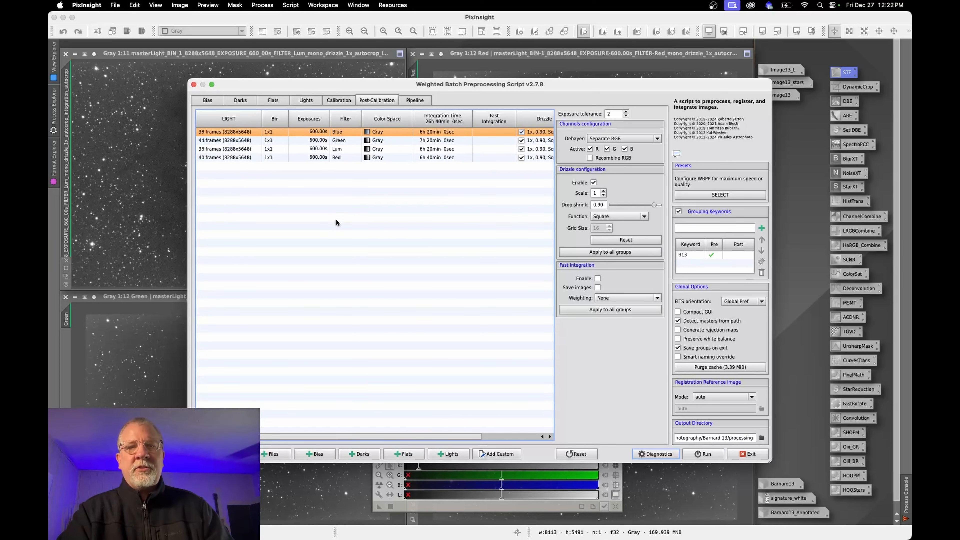
scroll(336, 220, "right", 5)
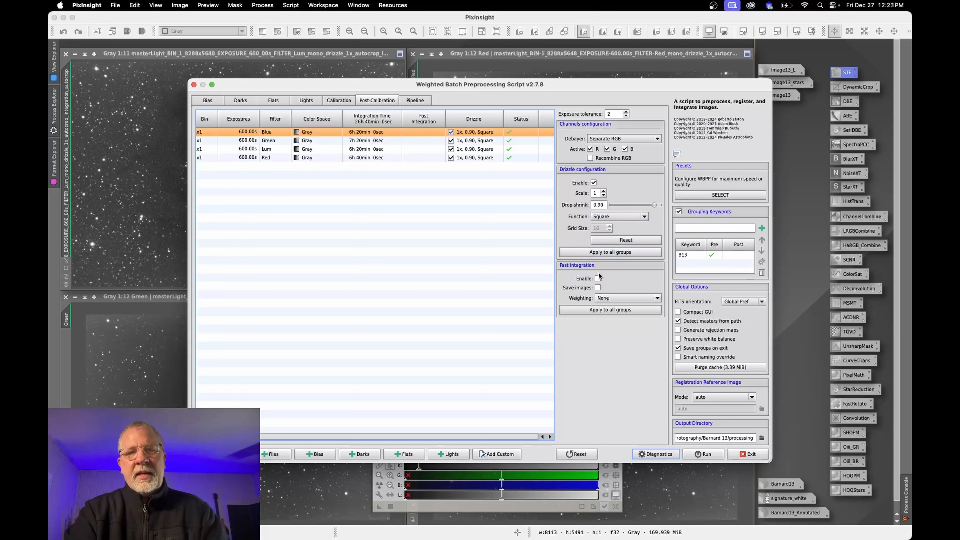
left_click(622, 254)
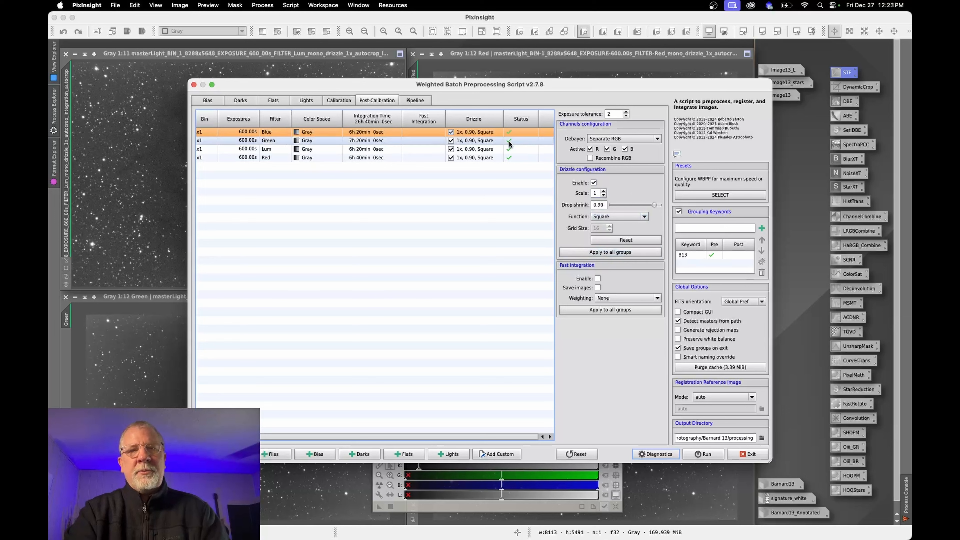
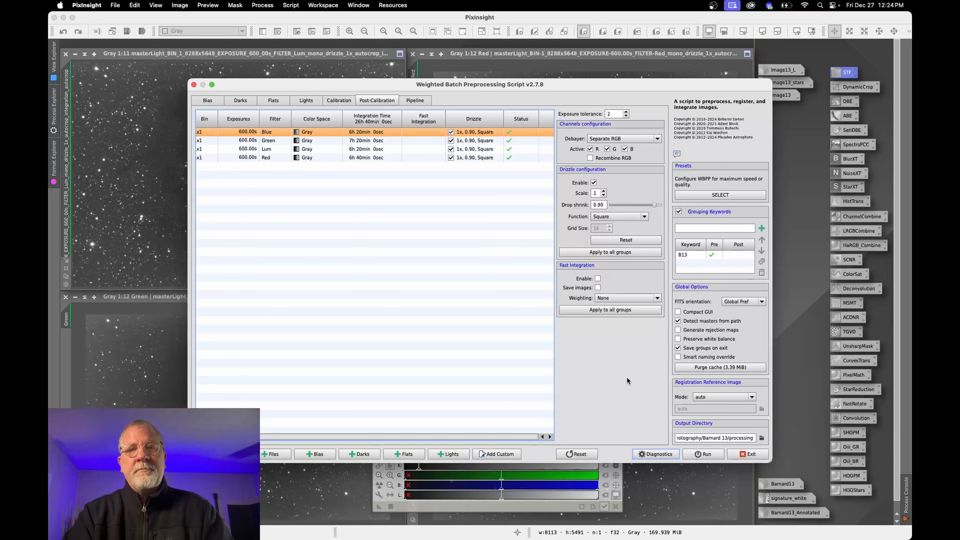
left_click(415, 100)
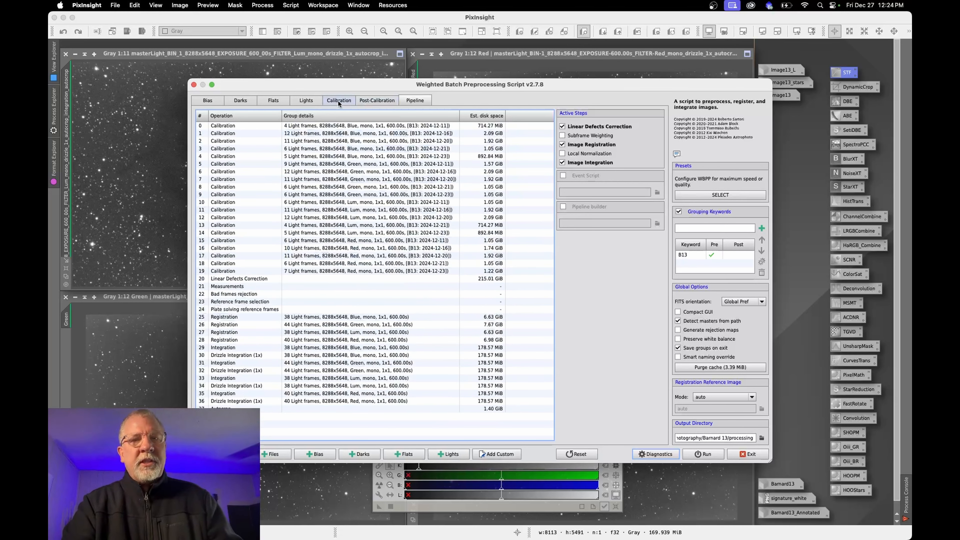
left_click(306, 100)
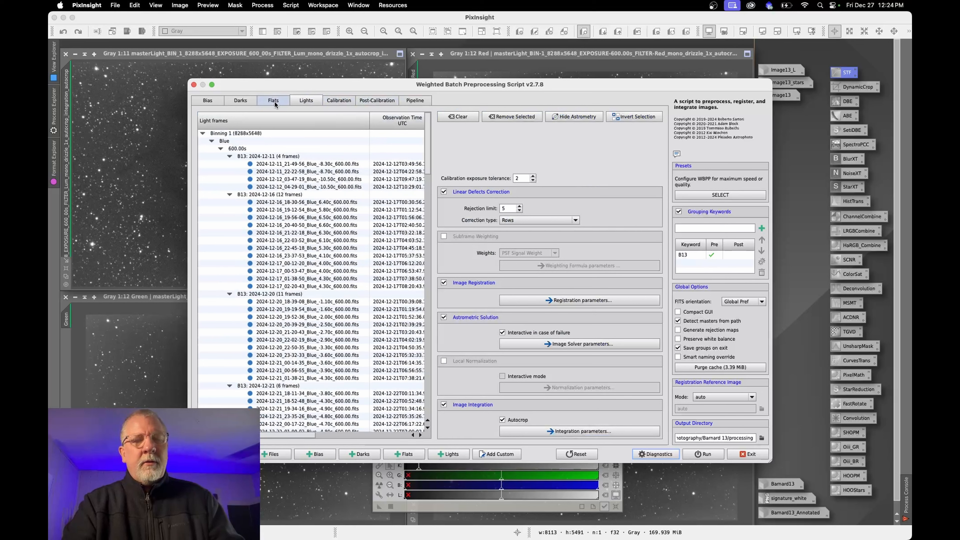
- Switch to Finder and open the B13_2024-12-11 session folder inside the Barnard 13 project folder
mouse_move(311, 527)
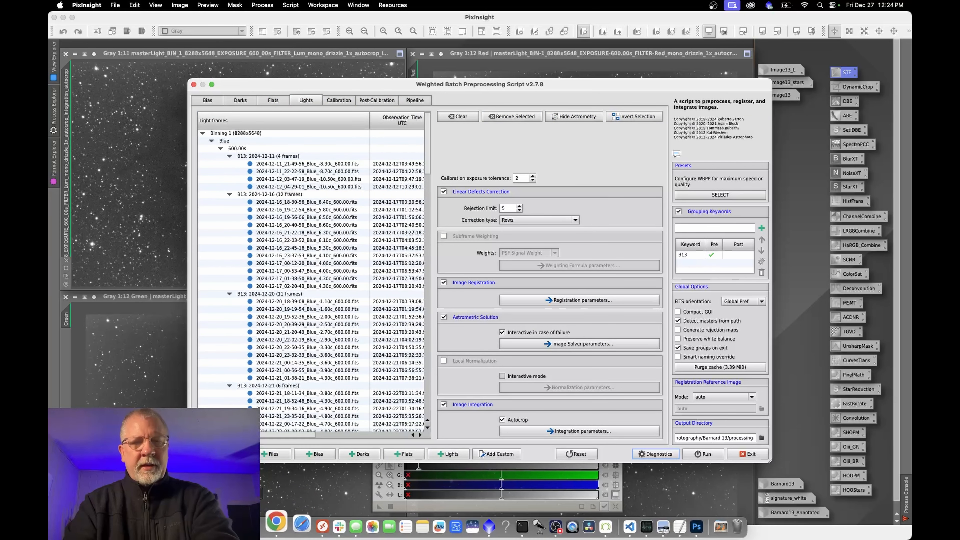
left_click(228, 526)
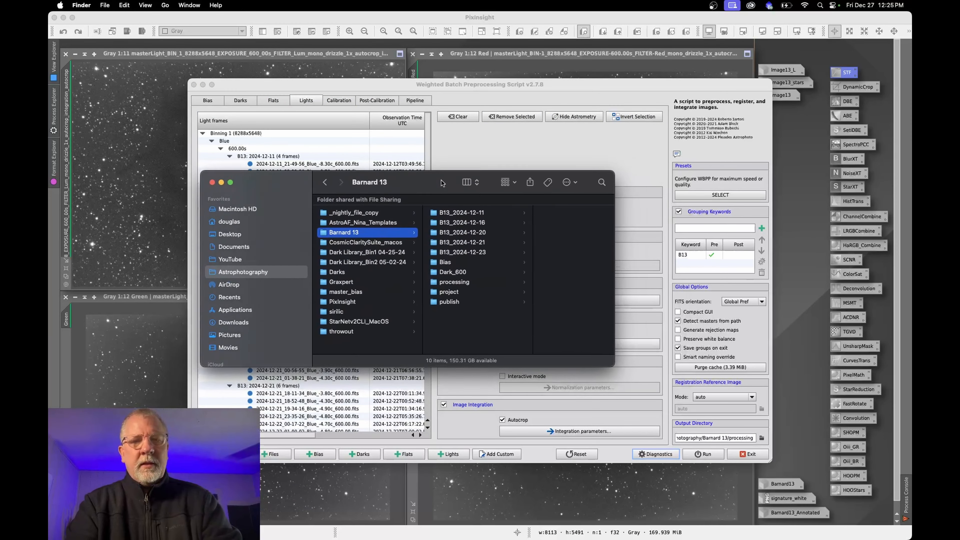
left_click_drag(441, 180, 390, 196)
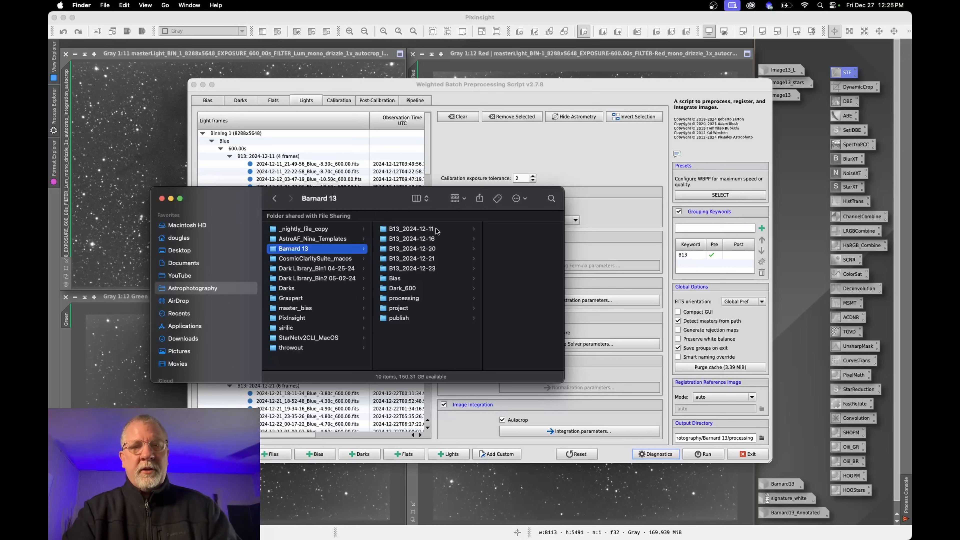
left_click(317, 229)
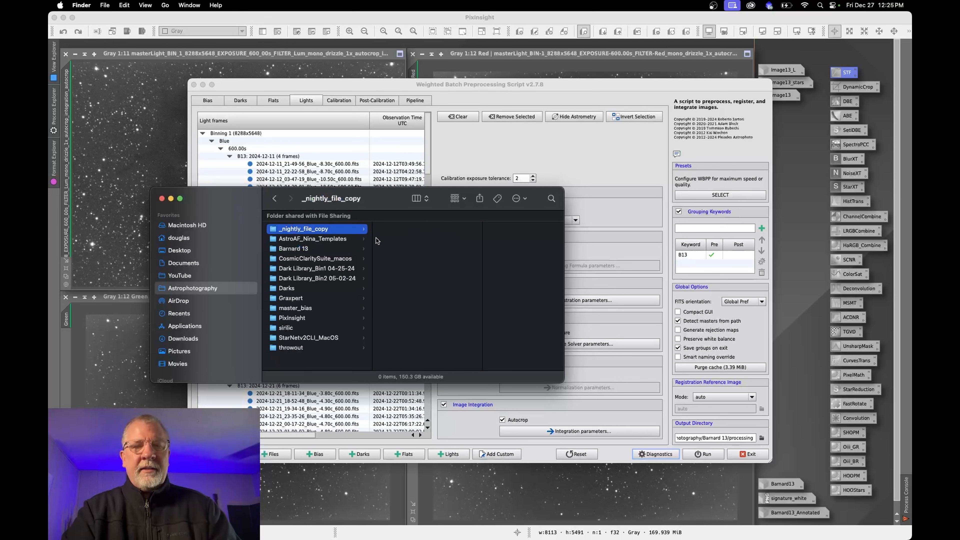
left_click(305, 248)
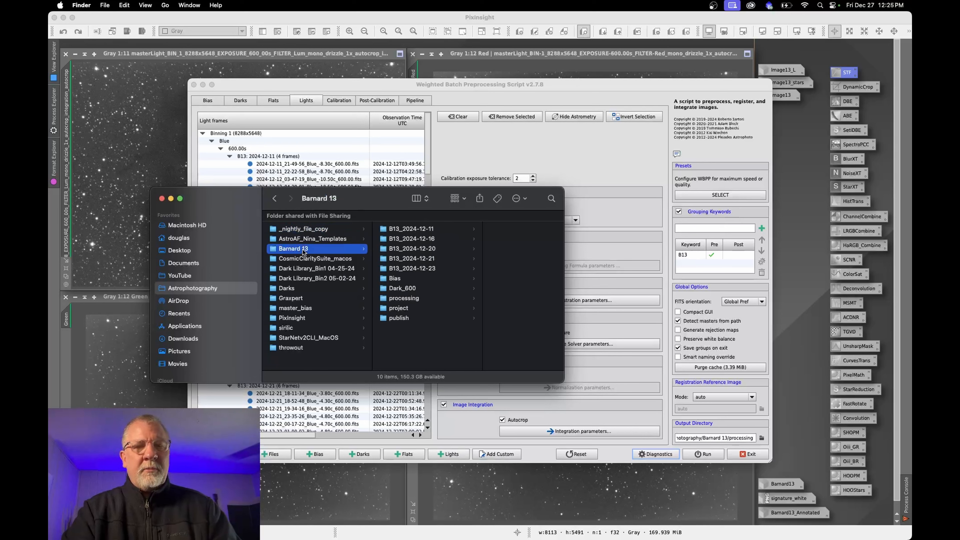
left_click(421, 232)
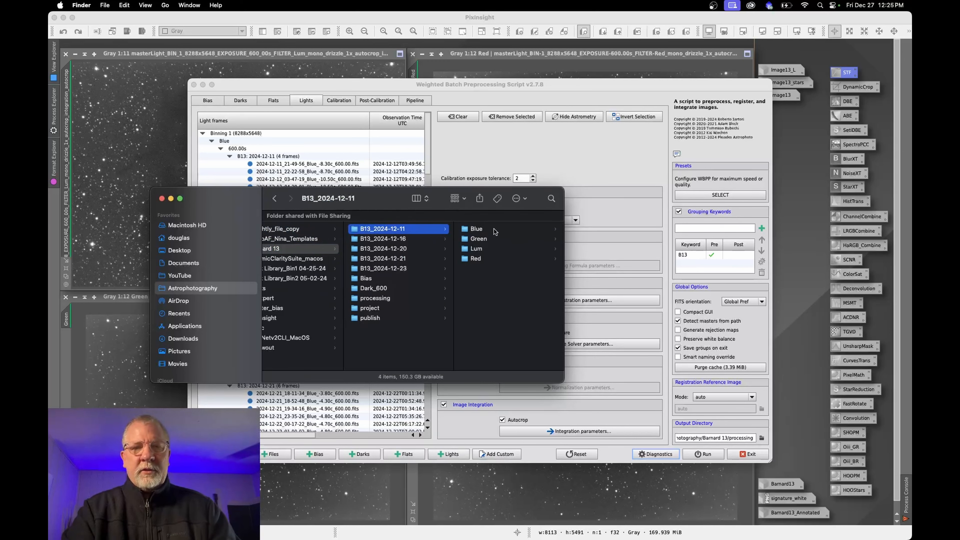
- Inspect the light and flat files in the Blue, Green, Lum and Red folders of the 2024-12-11 session
left_click(477, 229)
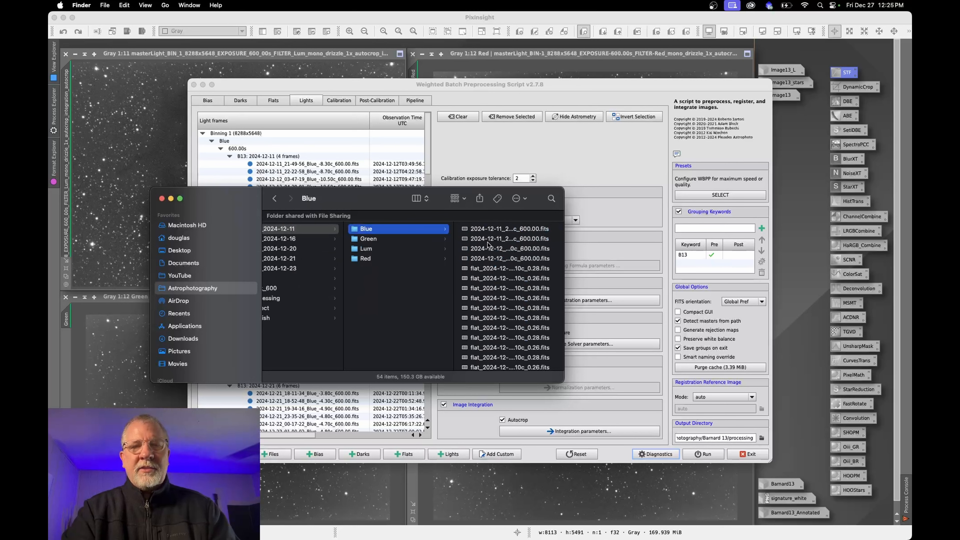
scroll(490, 261, "down", 2)
scroll(490, 261, "up", 3)
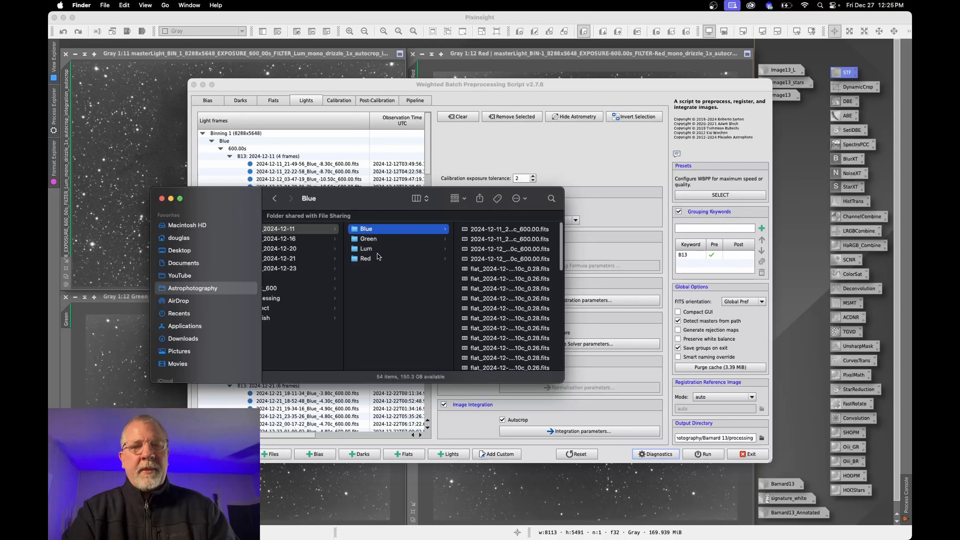
left_click(374, 237)
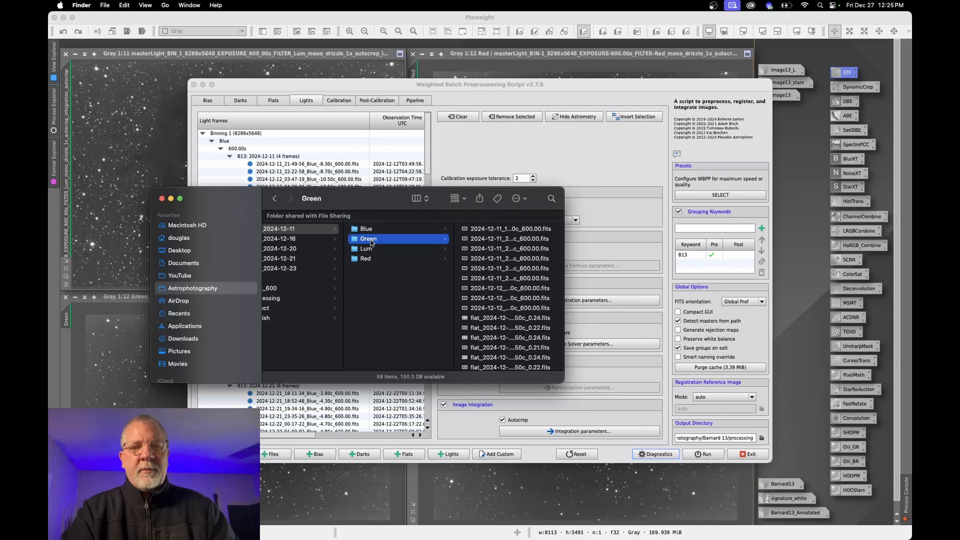
left_click(370, 248)
left_click(370, 259)
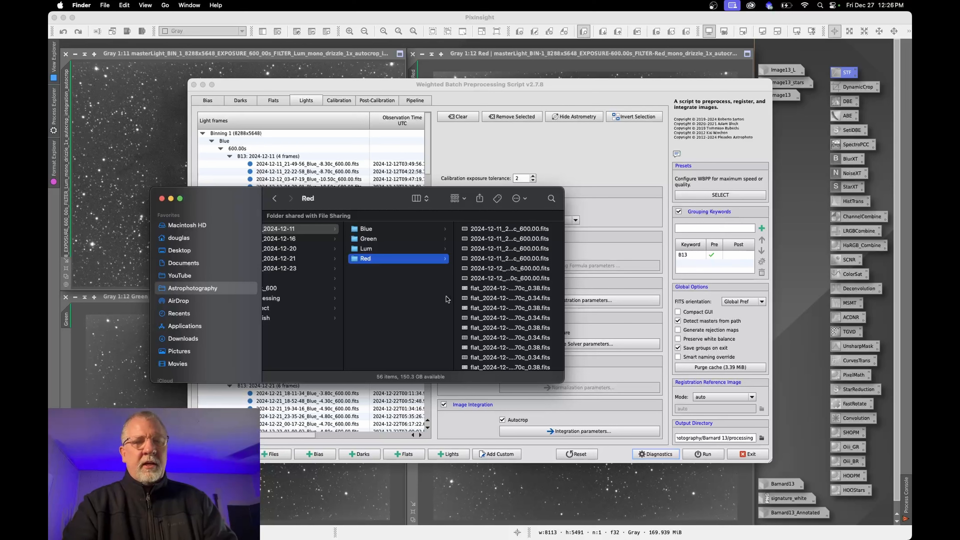
scroll(408, 304, "left", 3)
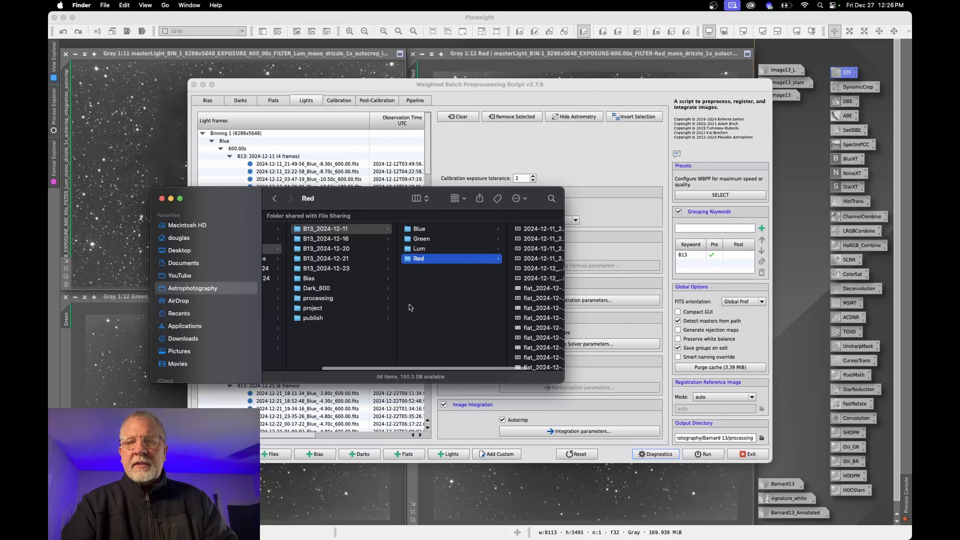
scroll(409, 304, "right", 3)
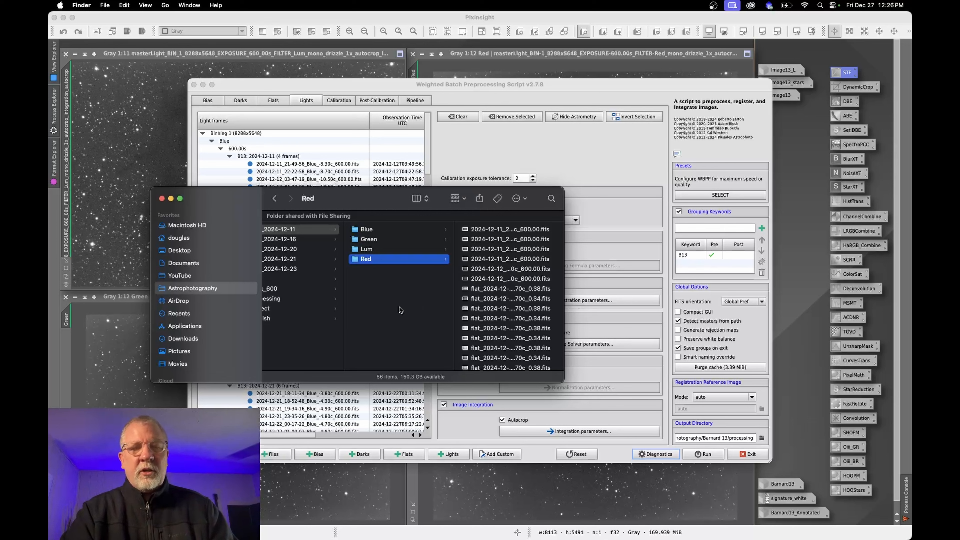
scroll(399, 307, "left", 3)
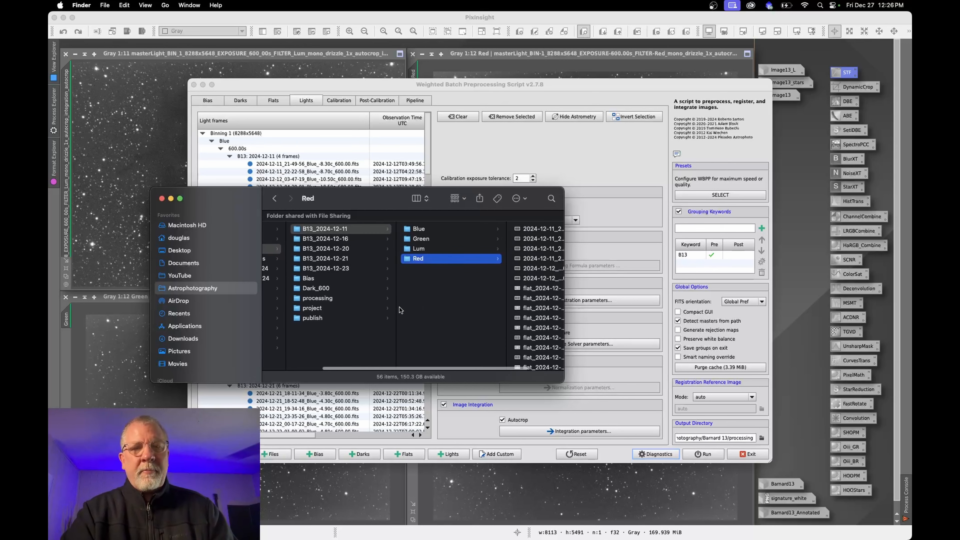
- Inspect the contents of the B13_2024-12-16, Bias, Dark_600, processing and project folders
left_click(348, 238)
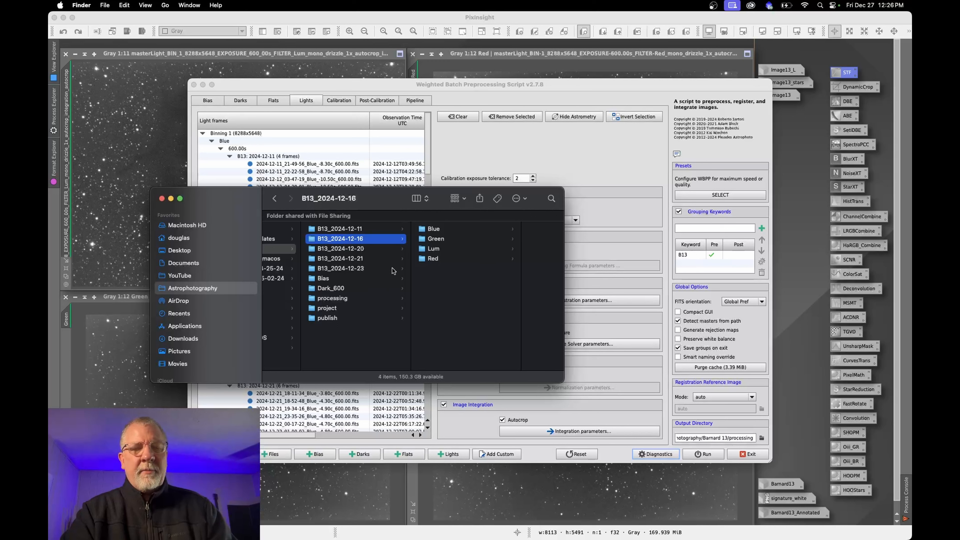
left_click(326, 279)
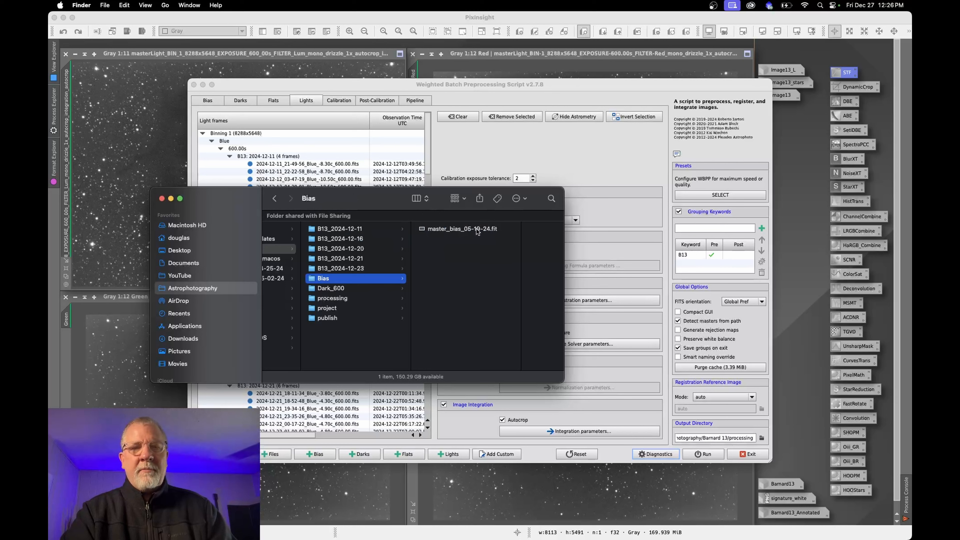
left_click(331, 291)
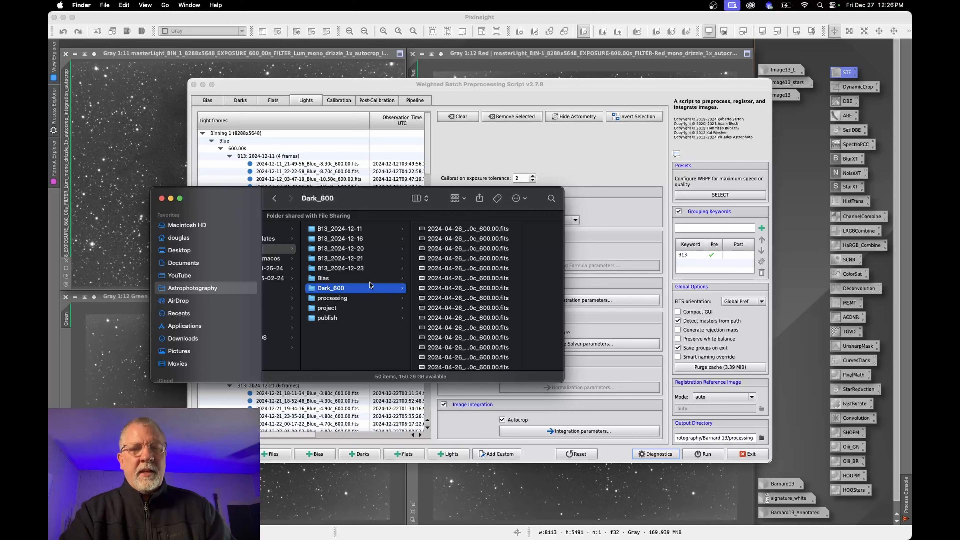
left_click(338, 298)
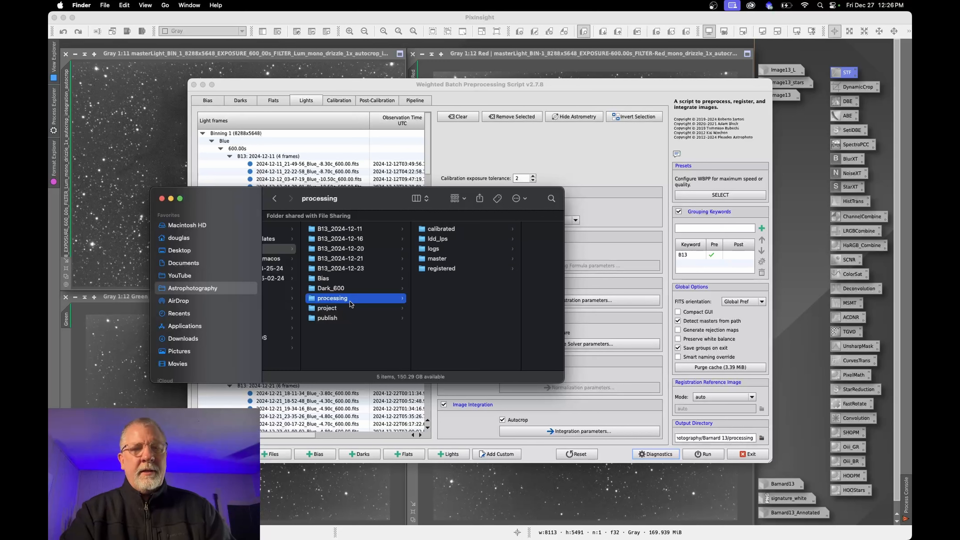
left_click(330, 309)
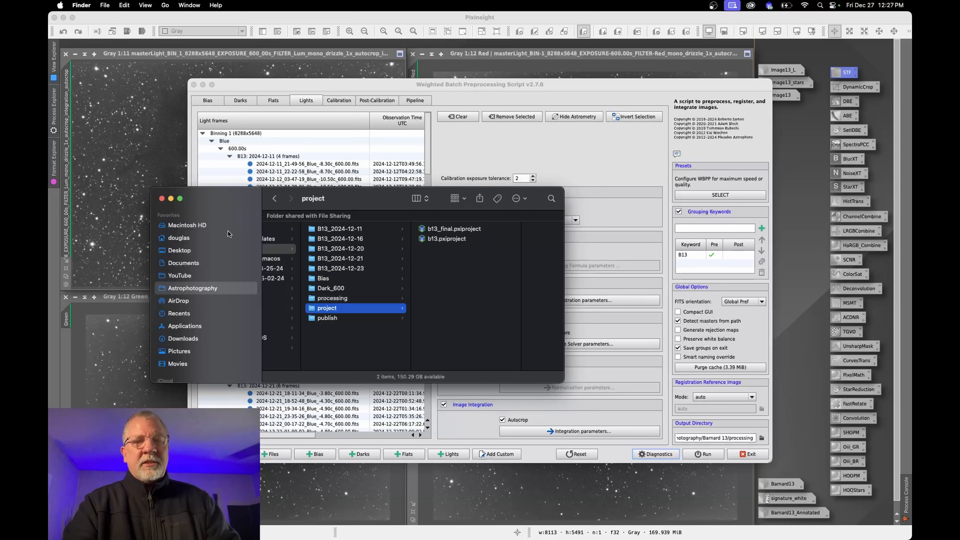
- Close the Finder window and exit the Weighted Batch Preprocessing script
left_click(162, 198)
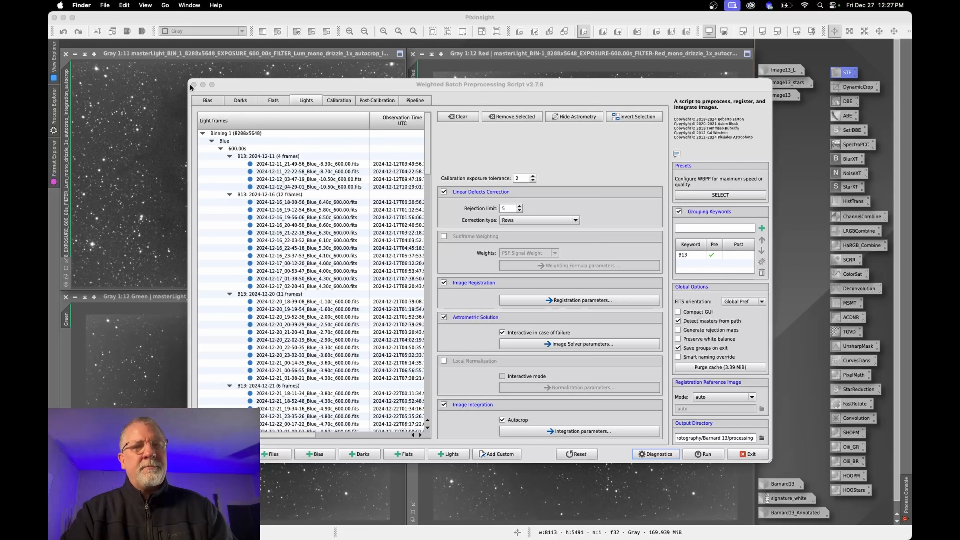
left_click(750, 454)
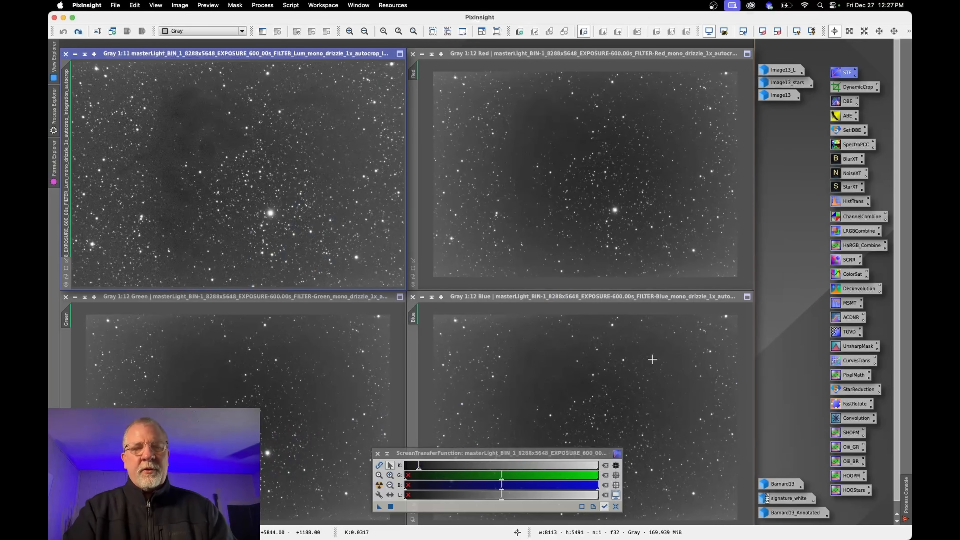
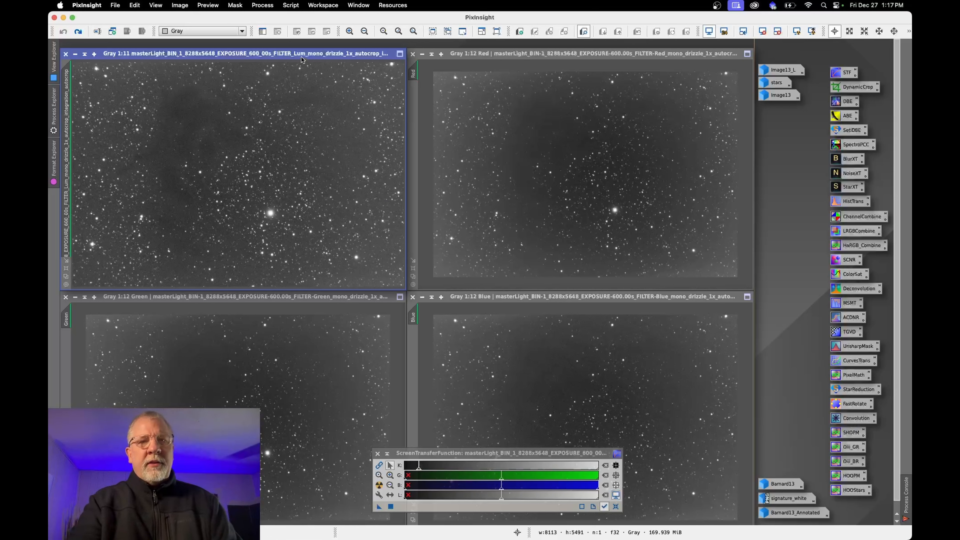
- Rename the luminance master's image identifier to Lum and check the Red, Green and Blue master images
left_click(543, 57)
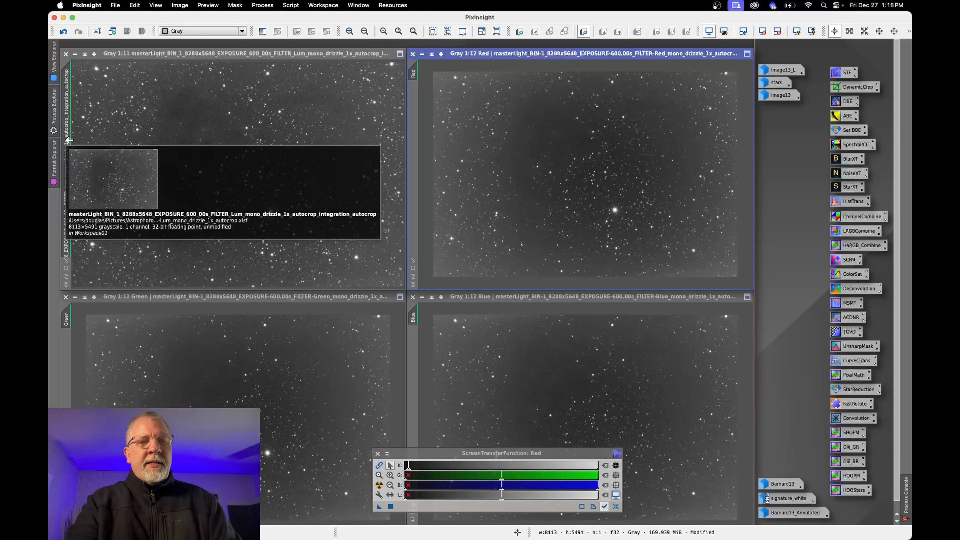
double_click(69, 140)
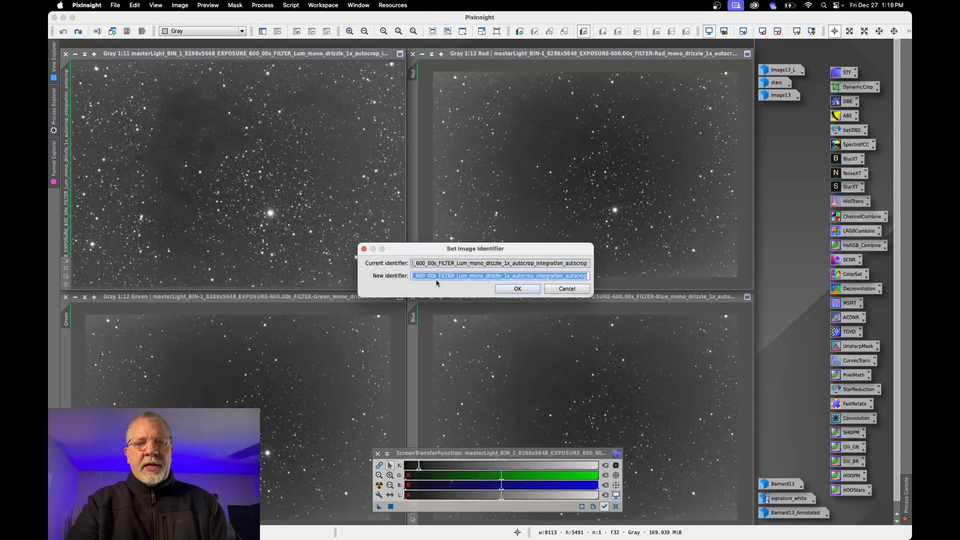
type("Lum")
key("Return")
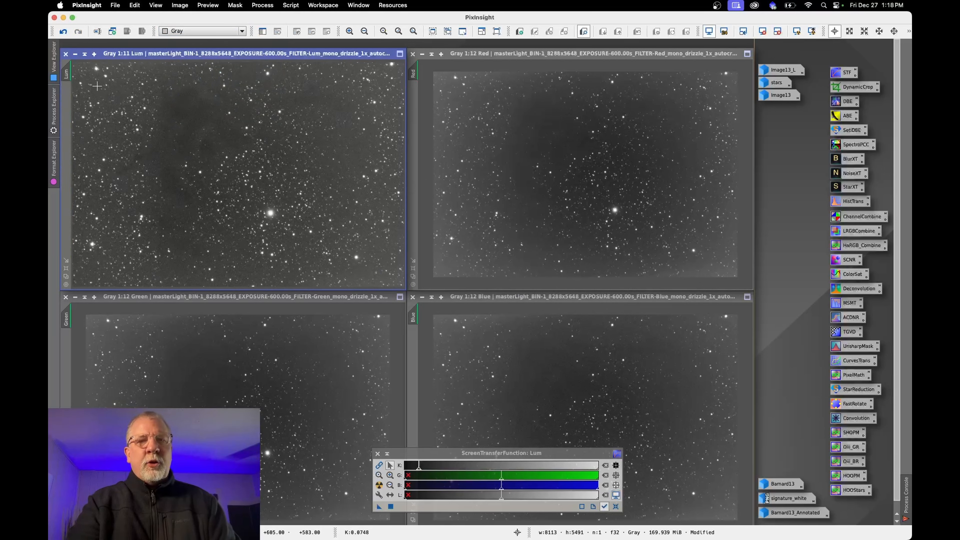
left_click(525, 97)
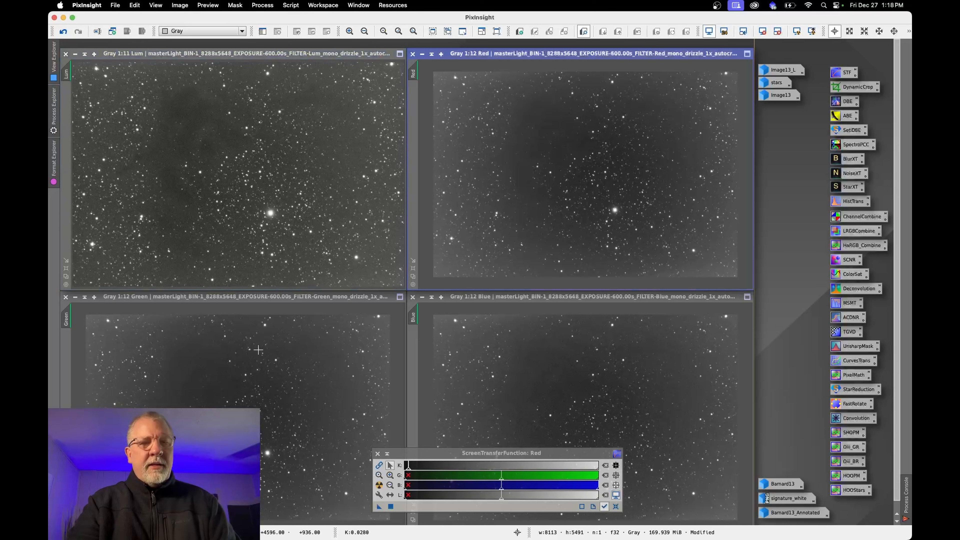
left_click(258, 350)
left_click(521, 353)
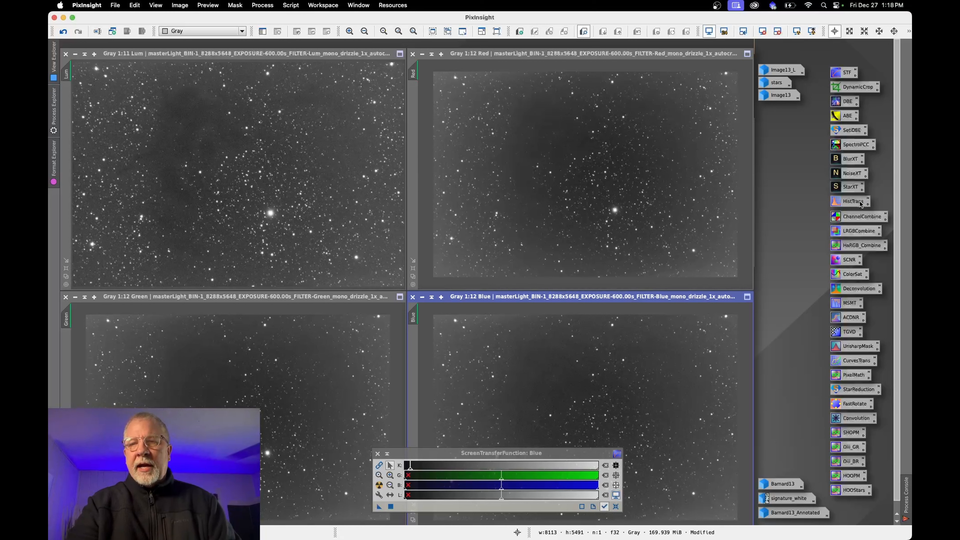
- Assign the Lum, Red, Green and Blue masters to the L, R, G and B channels of LRGBCombination
double_click(857, 231)
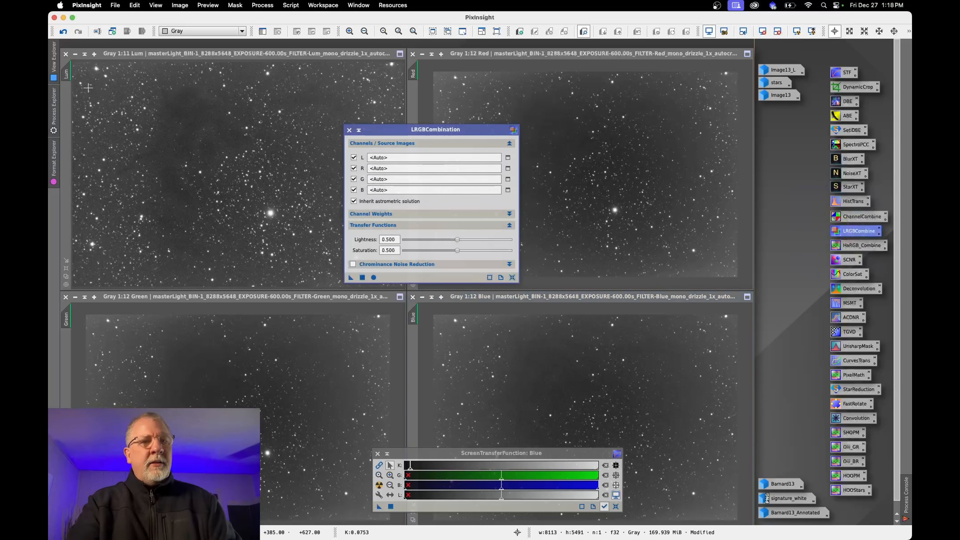
left_click_drag(67, 77, 377, 157)
left_click(412, 80)
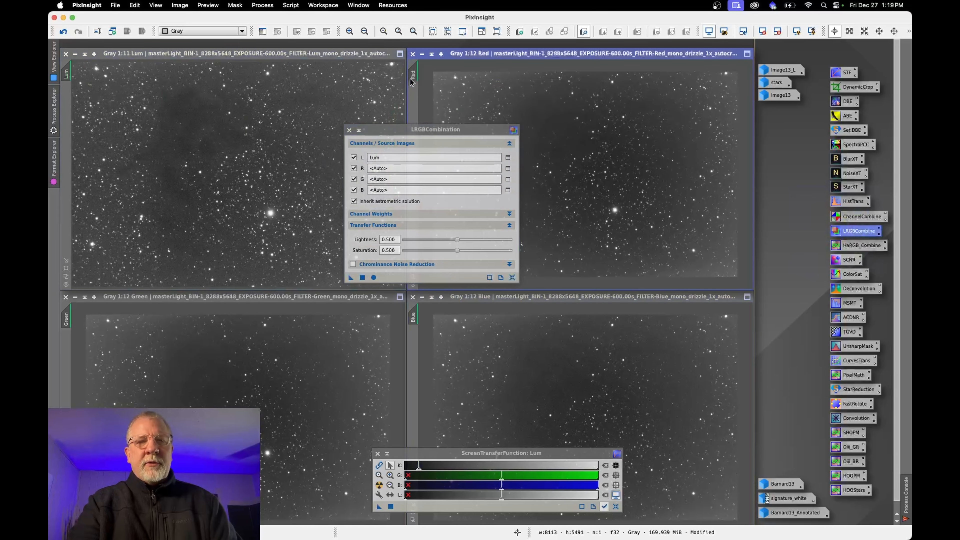
left_click_drag(412, 80, 378, 167)
left_click_drag(66, 320, 363, 180)
left_click(417, 319)
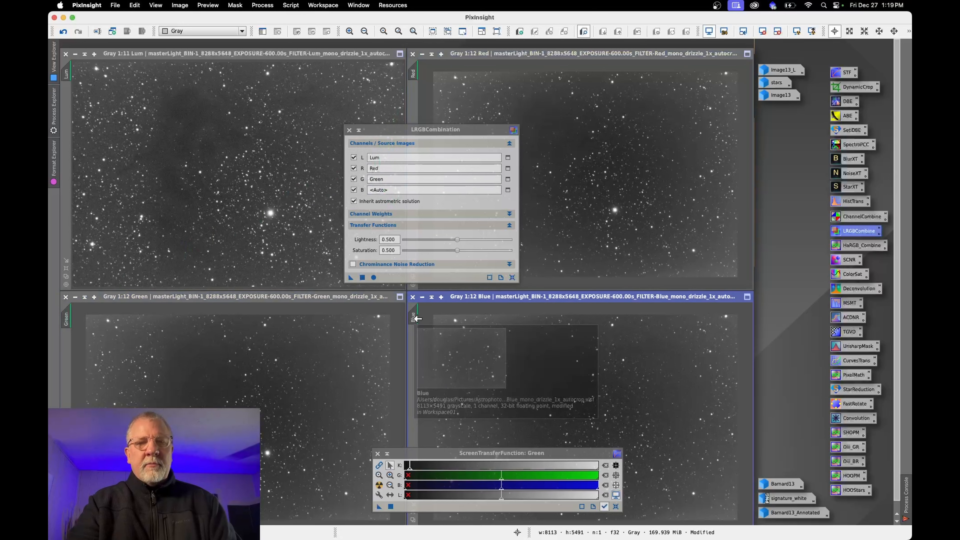
left_click_drag(417, 319, 398, 192)
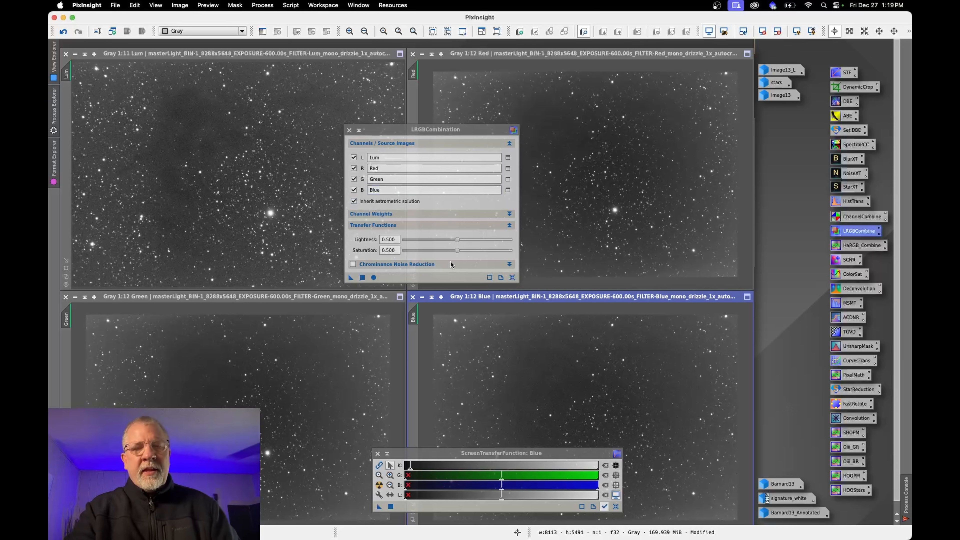
left_click(399, 266)
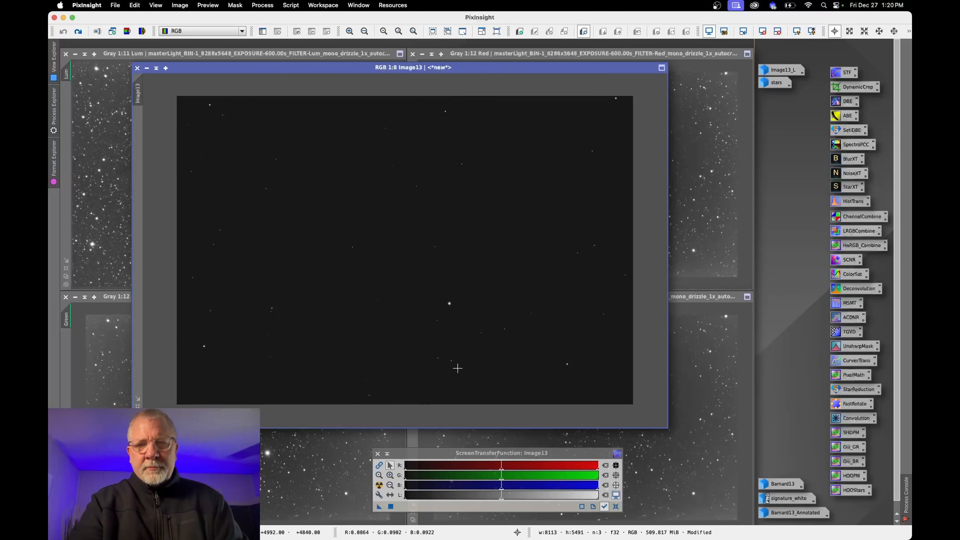
- Compare unlinked and linked automatic screen stretches on Image13, and leave it with the unlinked auto-stretch
left_click(615, 506)
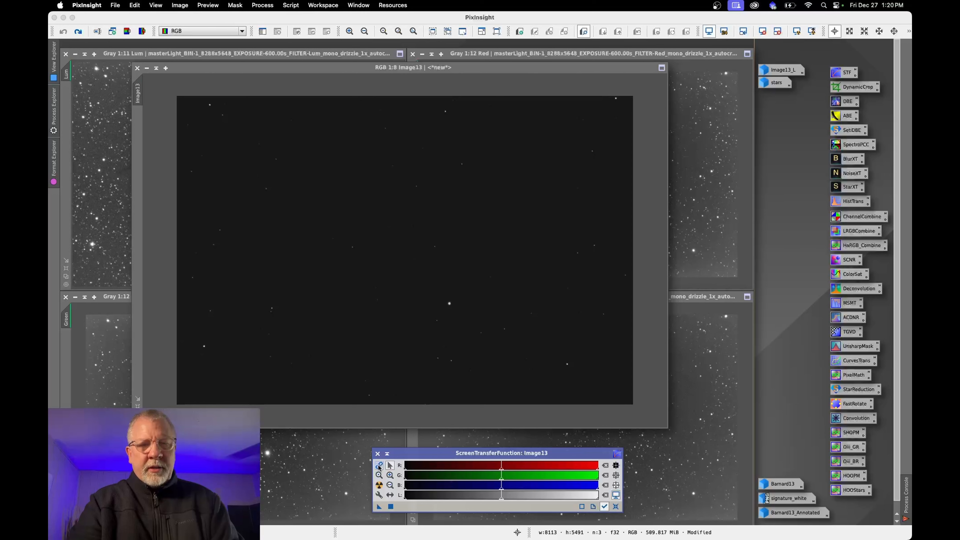
left_click(379, 485)
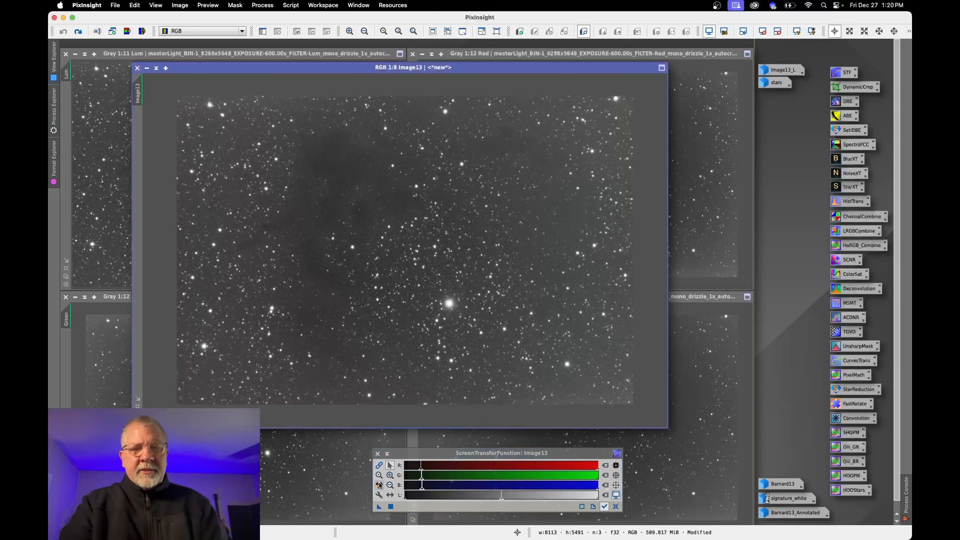
left_click(379, 465)
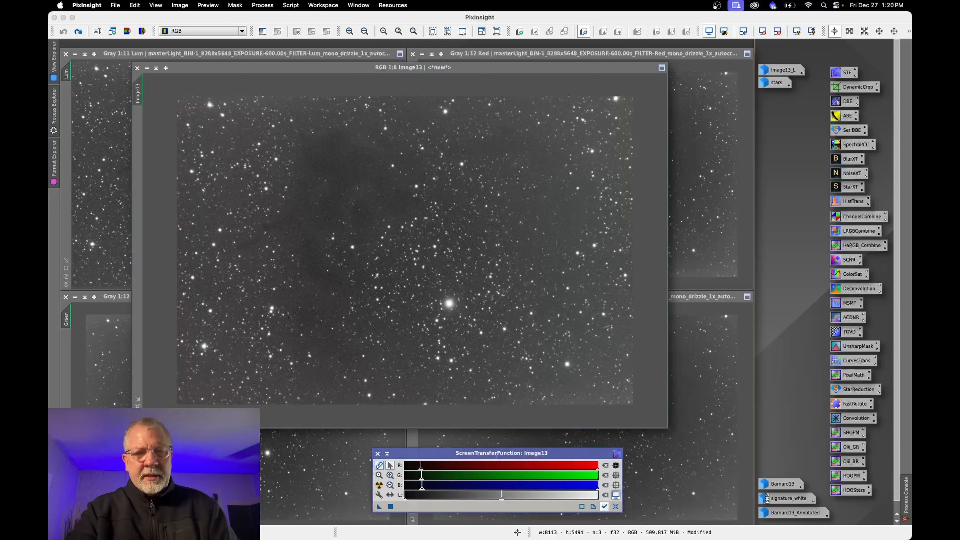
left_click(616, 506)
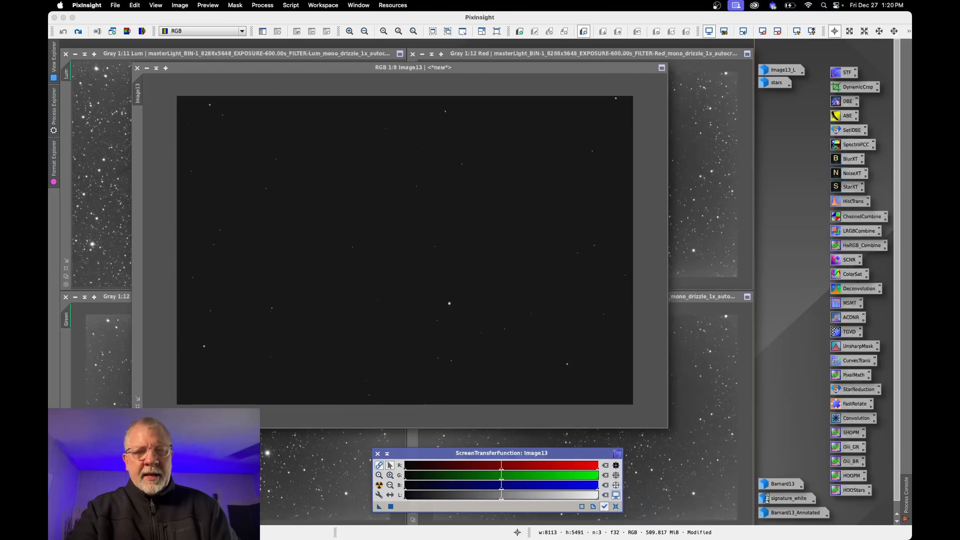
left_click(380, 486)
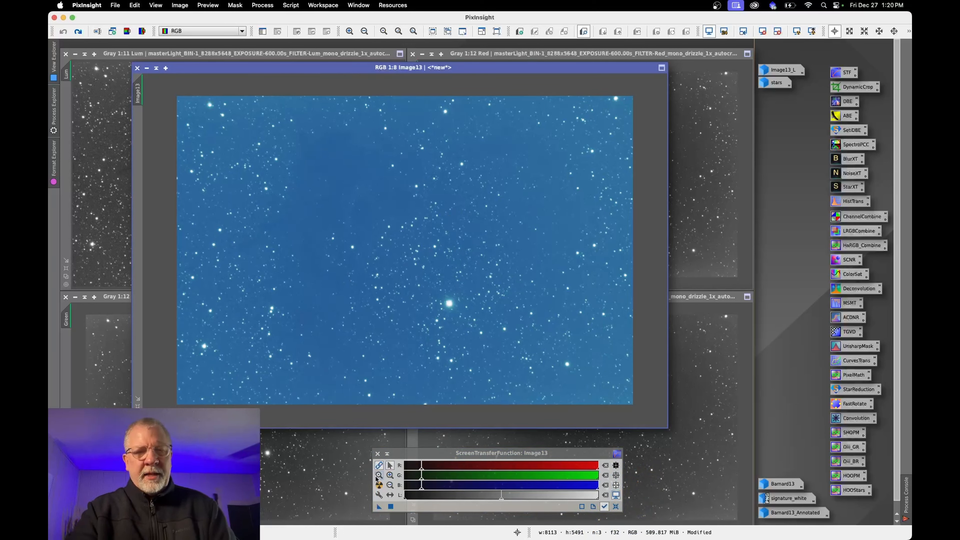
left_click(379, 466)
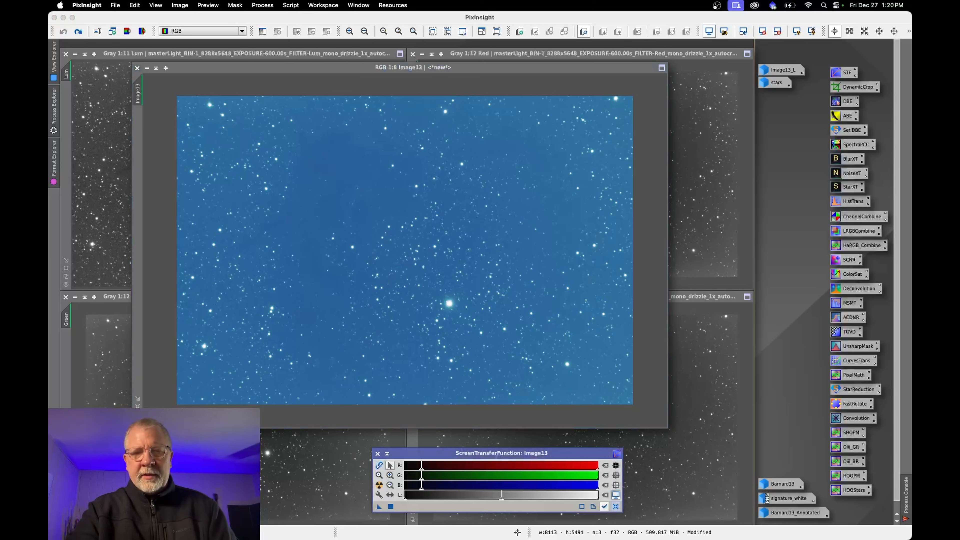
left_click(379, 485)
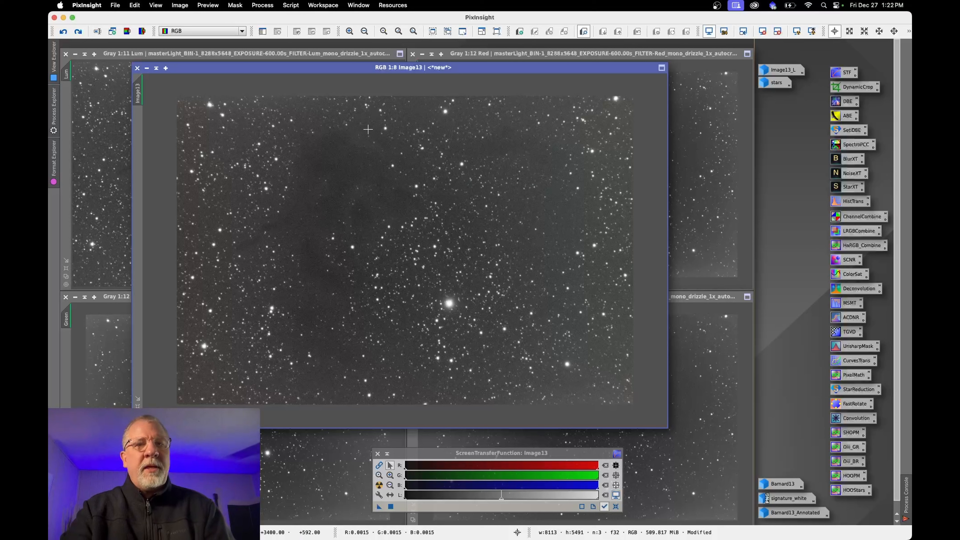
- Set Auto DBE on Image13 to Division correction, replacing the target without showing the extracted gradient, and close the script without executing it
left_click(291, 6)
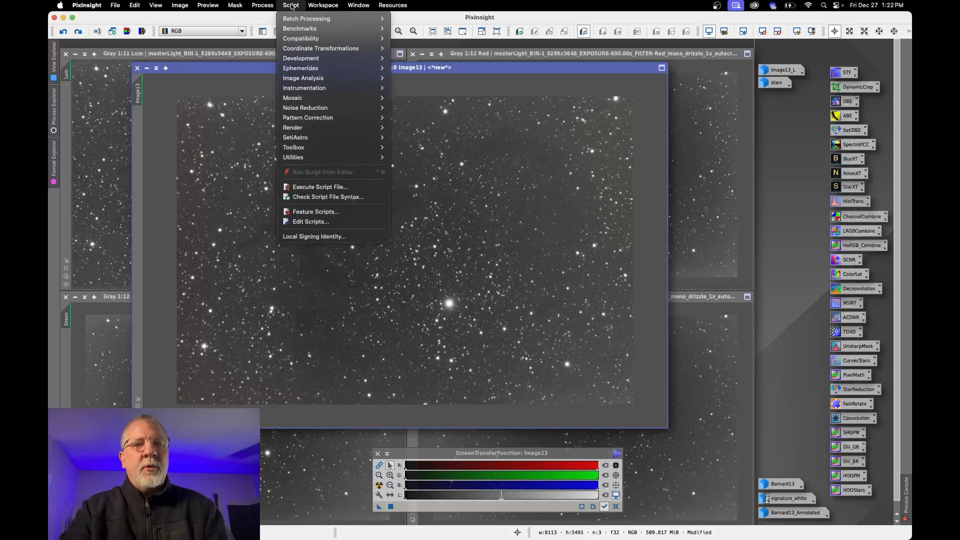
mouse_move(305, 137)
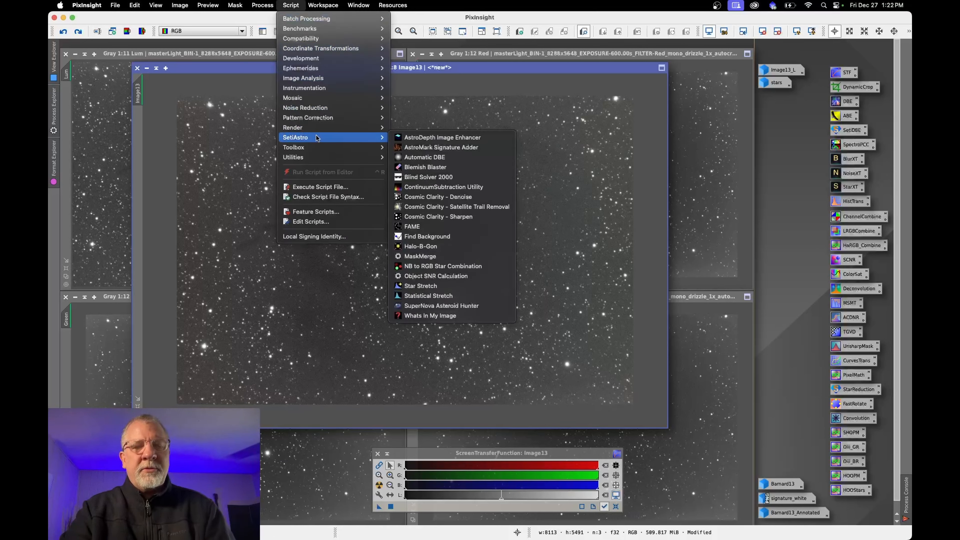
left_click(428, 157)
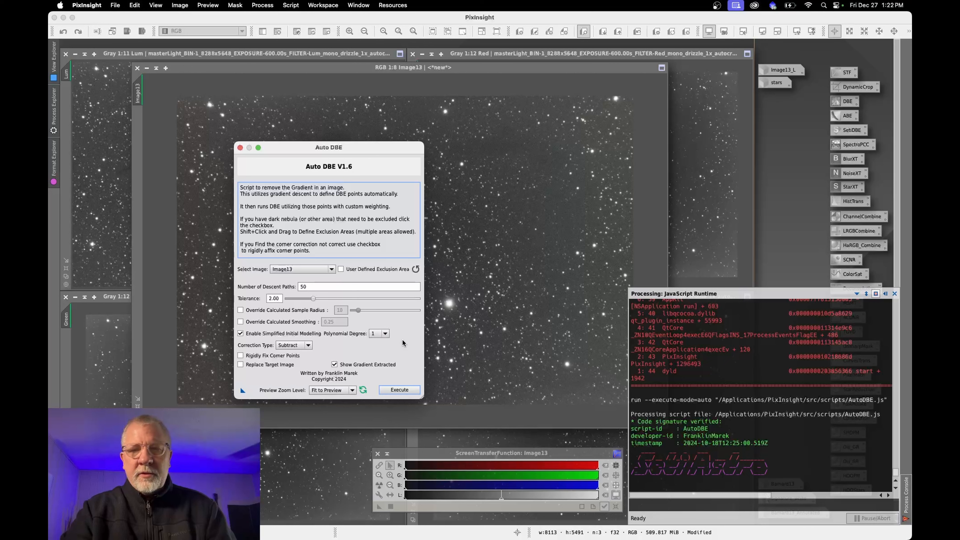
left_click(334, 364)
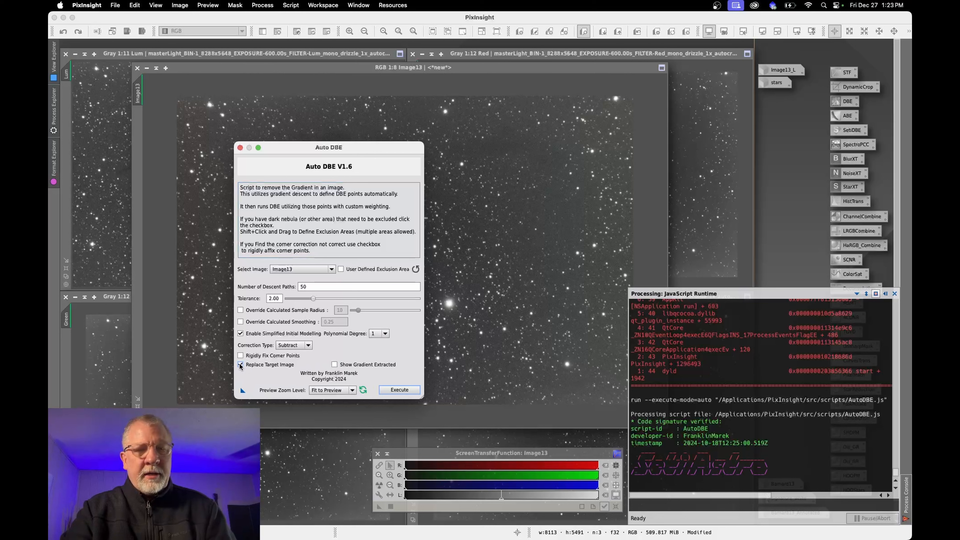
left_click(308, 345)
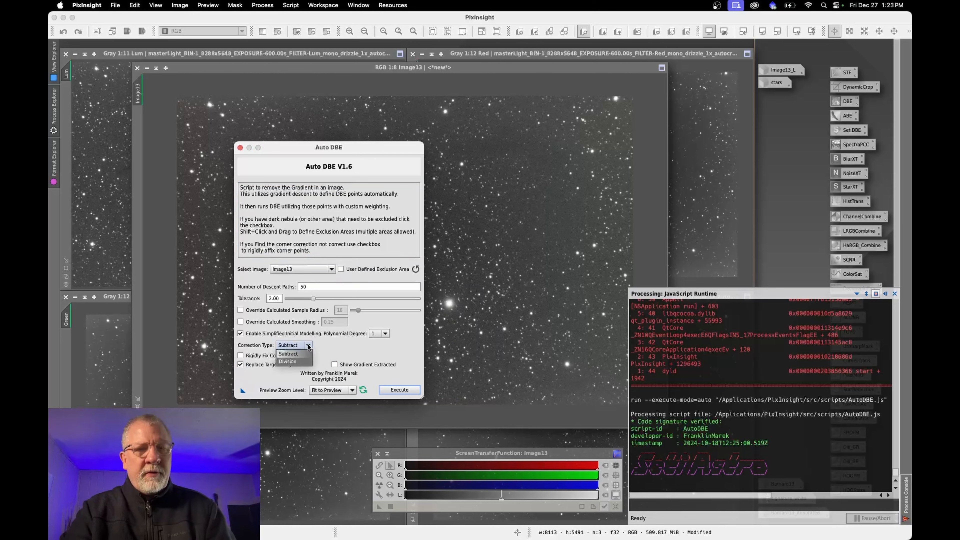
left_click(291, 361)
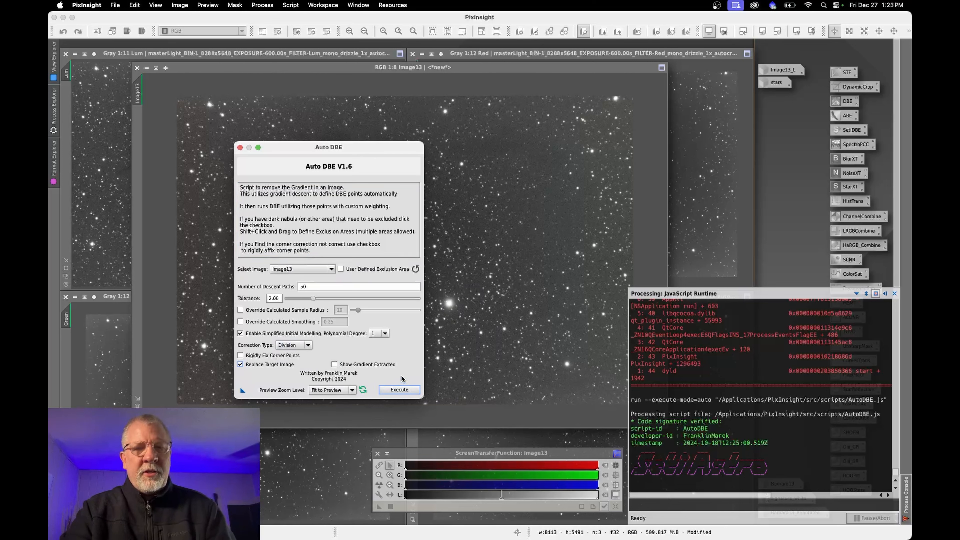
left_click(240, 147)
- Redo the AutomaticBackgroundExtractor operation on Image13 and the operation that follows it in the history
left_click(180, 6)
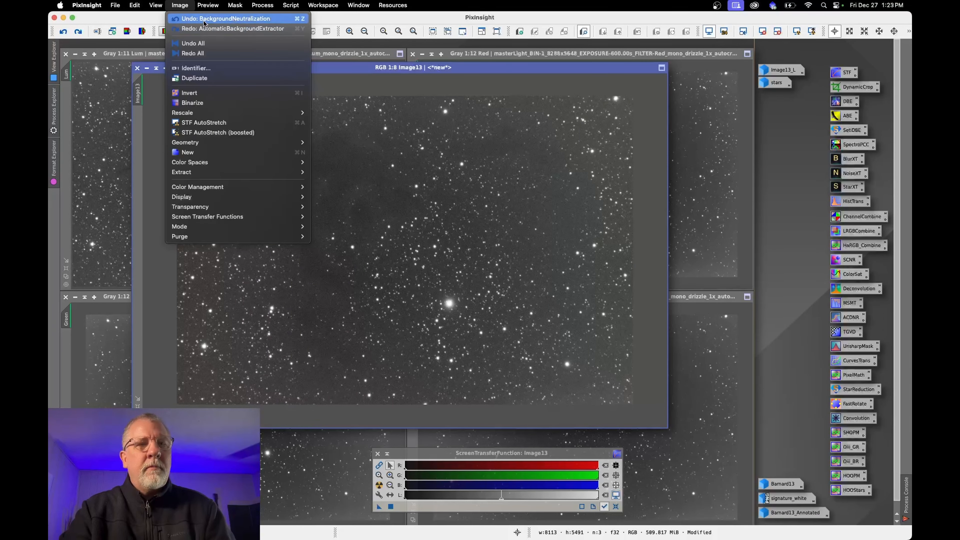
left_click(197, 30)
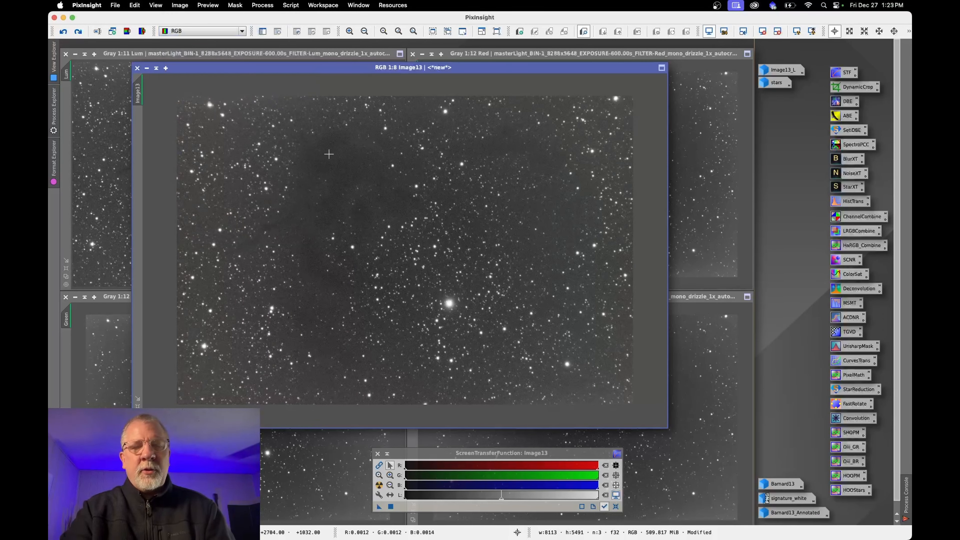
left_click(182, 6)
left_click(197, 29)
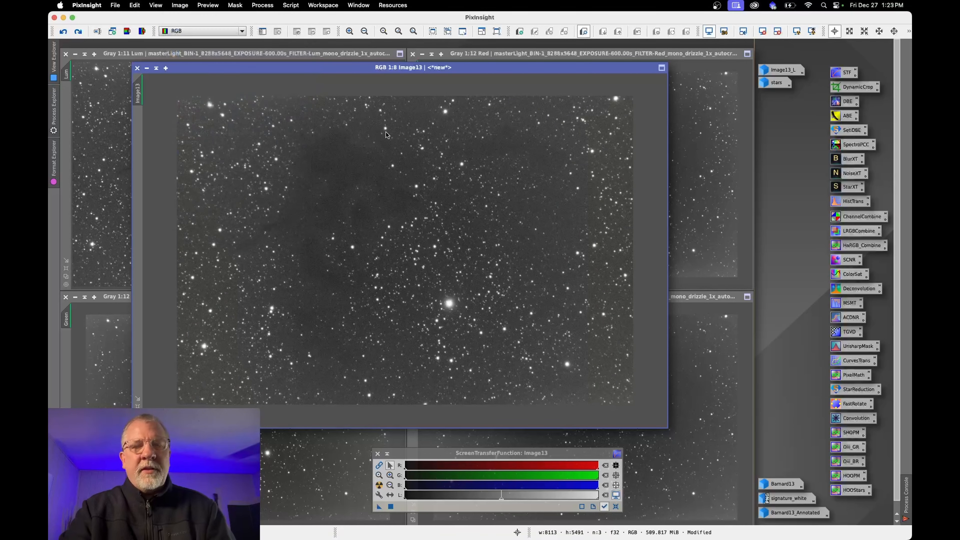
- Remove the gradient from Image13 with the Automatic DBE script, using Subtract correction, replacing the target image and not showing the extracted gradient
left_click(293, 6)
mouse_move(307, 151)
mouse_move(332, 138)
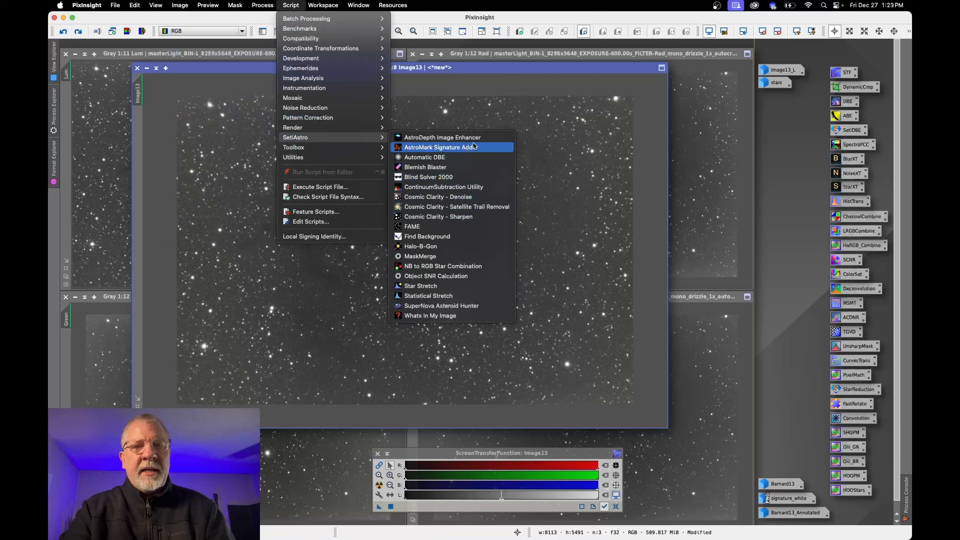
left_click(456, 157)
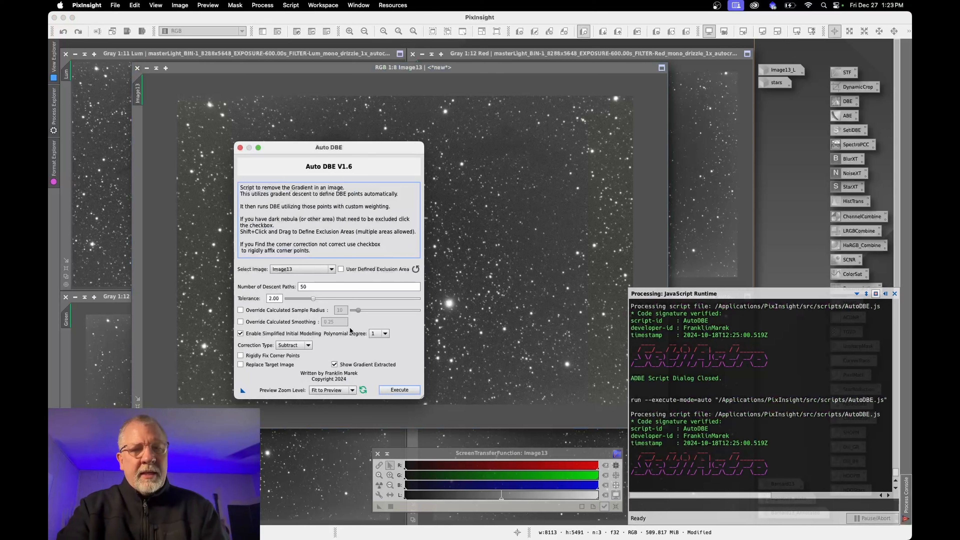
left_click(308, 345)
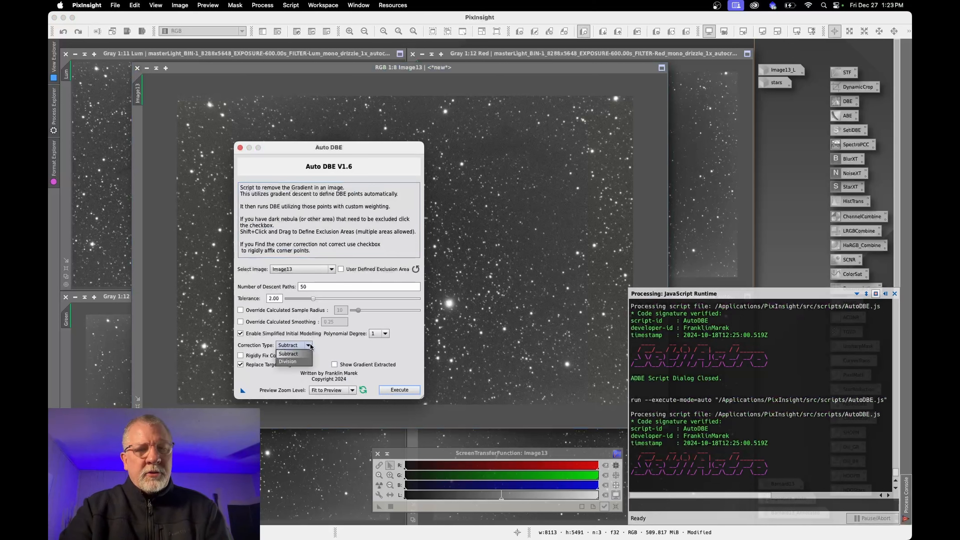
left_click(291, 354)
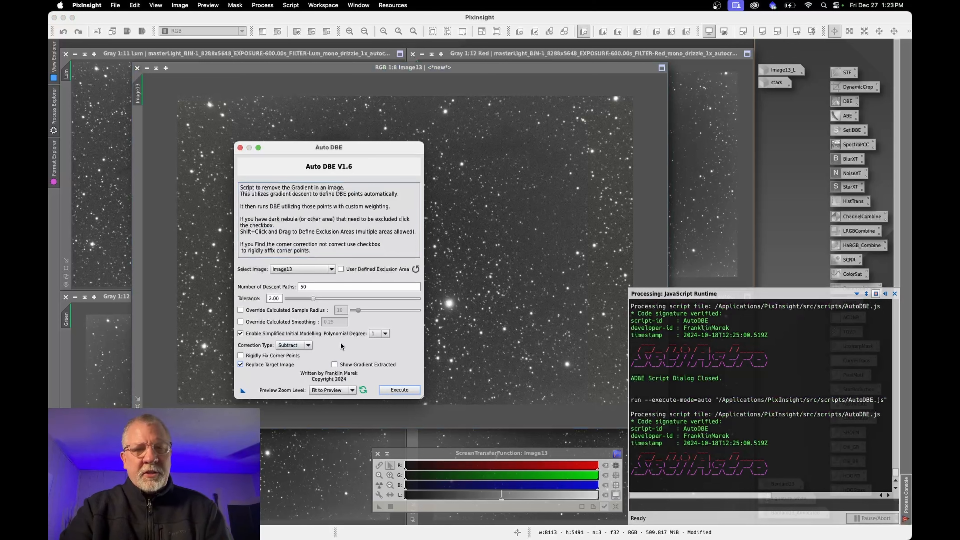
left_click(241, 147)
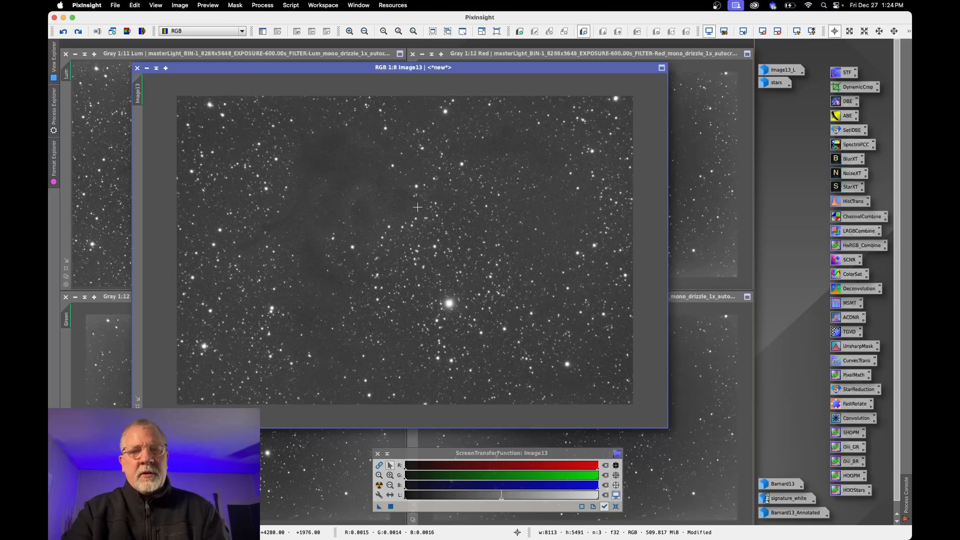
- Find the ImageSolver script, try the local Gaia DR3 (XPSD) server as its catalog, and leave the script without solving
left_click(53, 108)
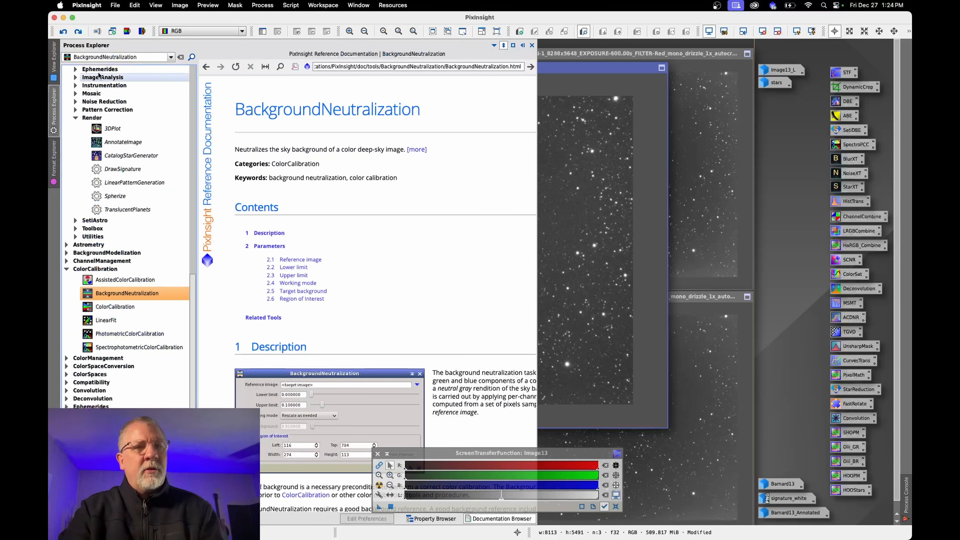
double_click(102, 56)
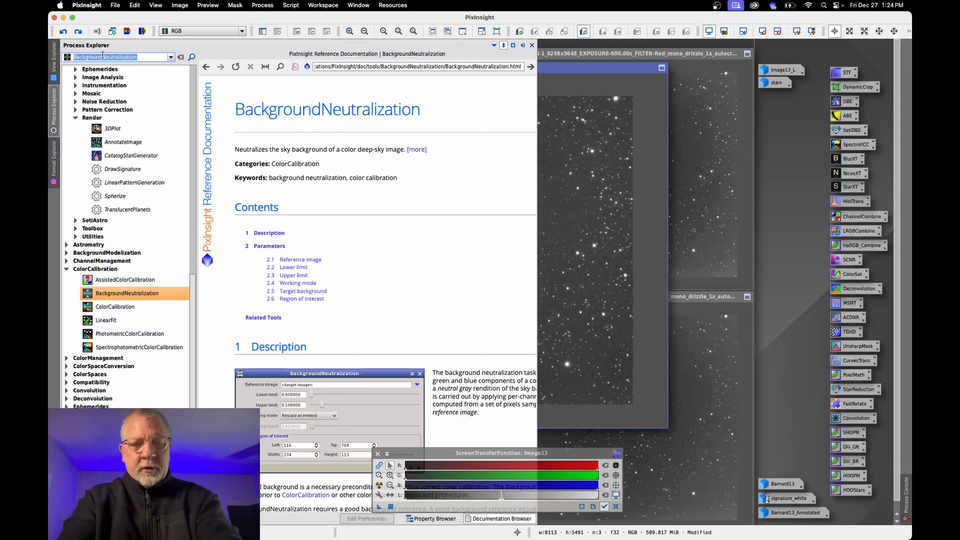
type("images")
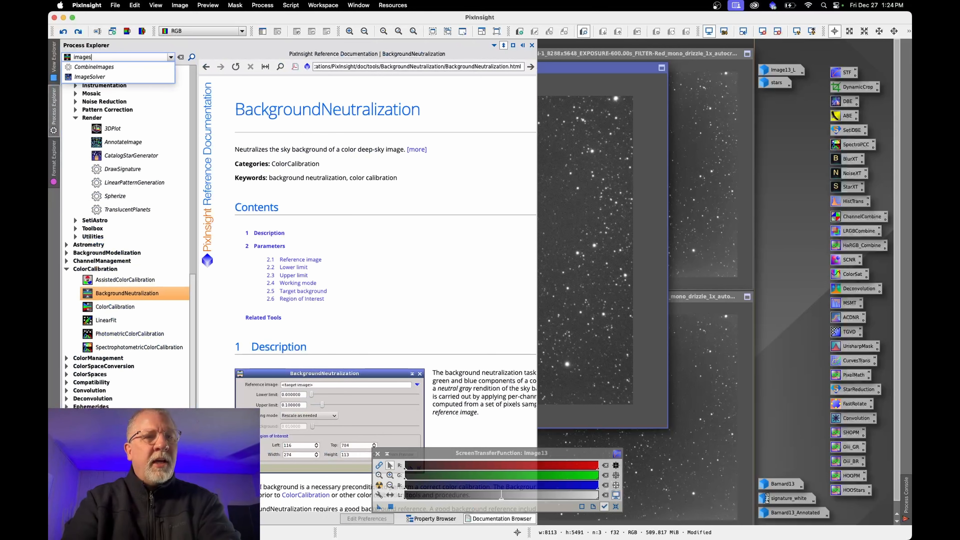
left_click(89, 76)
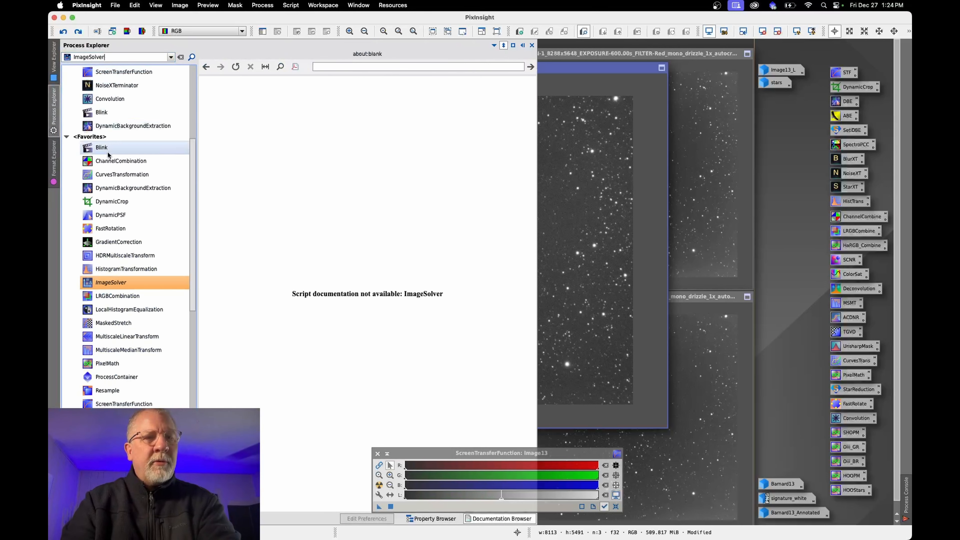
double_click(110, 282)
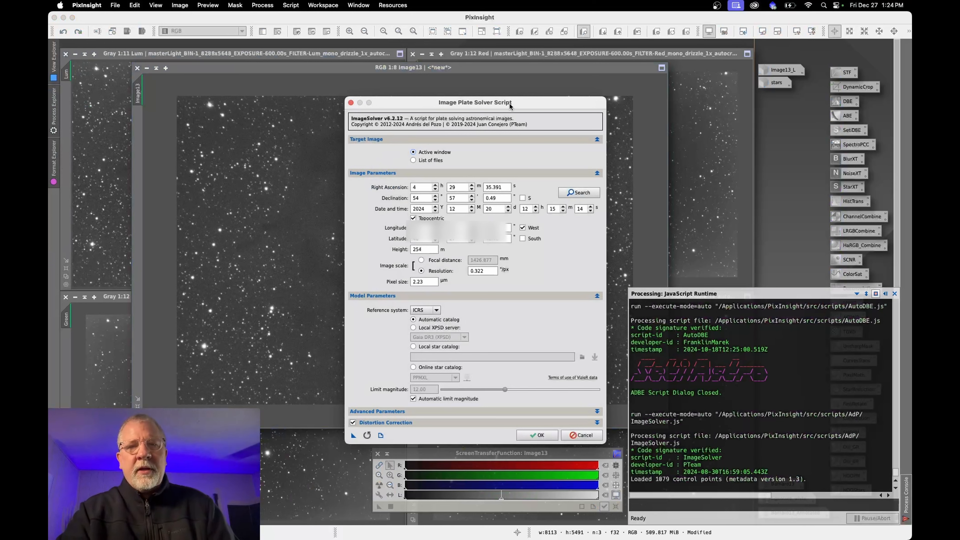
left_click_drag(516, 106, 567, 41)
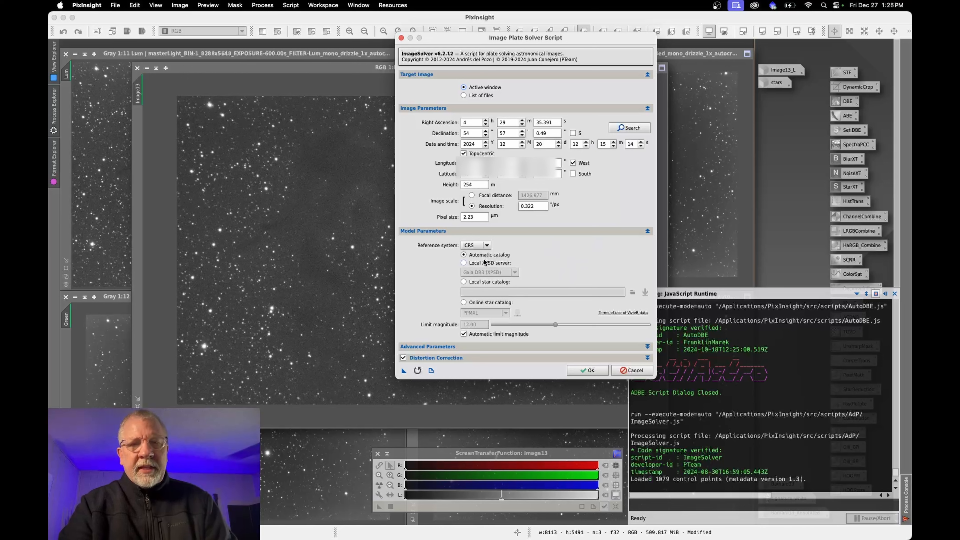
left_click(464, 263)
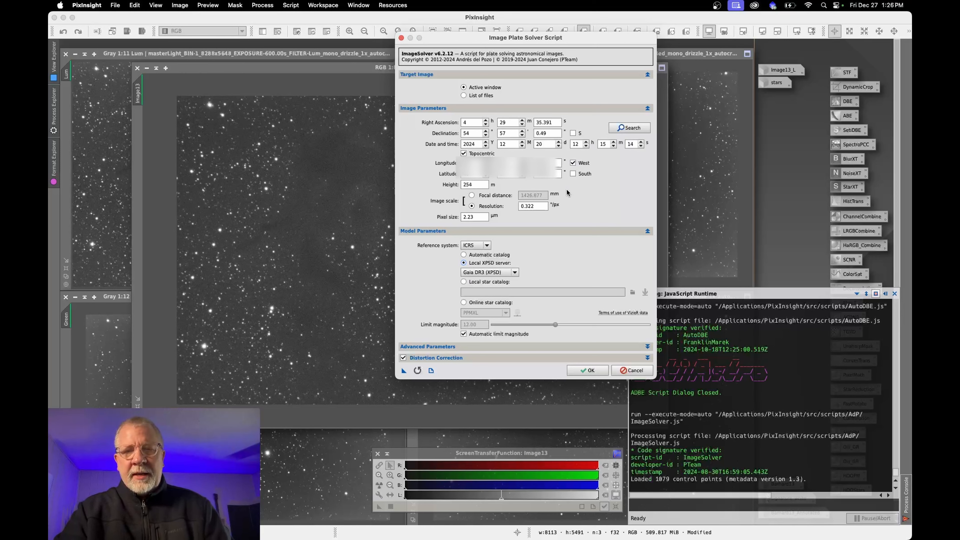
left_click(631, 373)
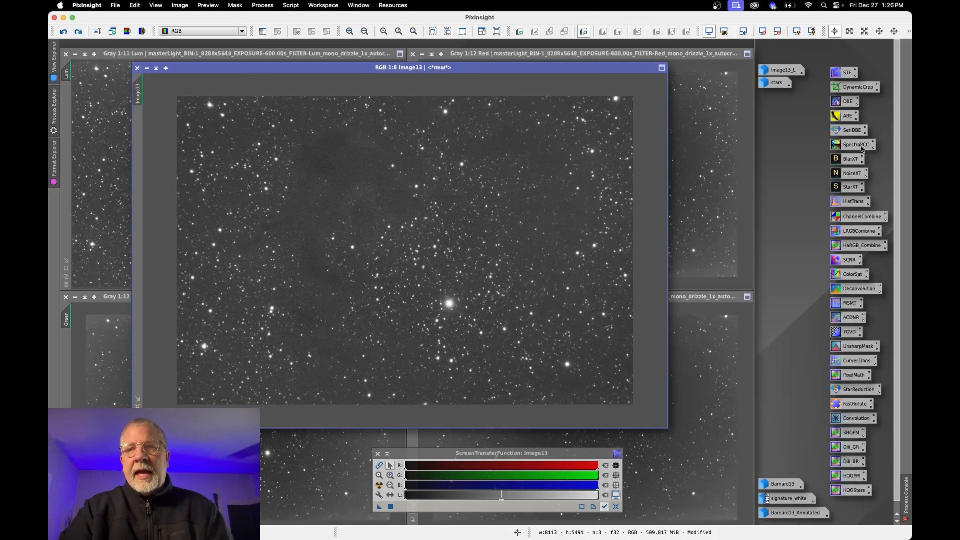
- Apply SpectrophotometricColorCalibration to Image13 with the Average Spiral Galaxy white reference, Sony IMX492 curve and Optolong R, G and B filters
double_click(848, 143)
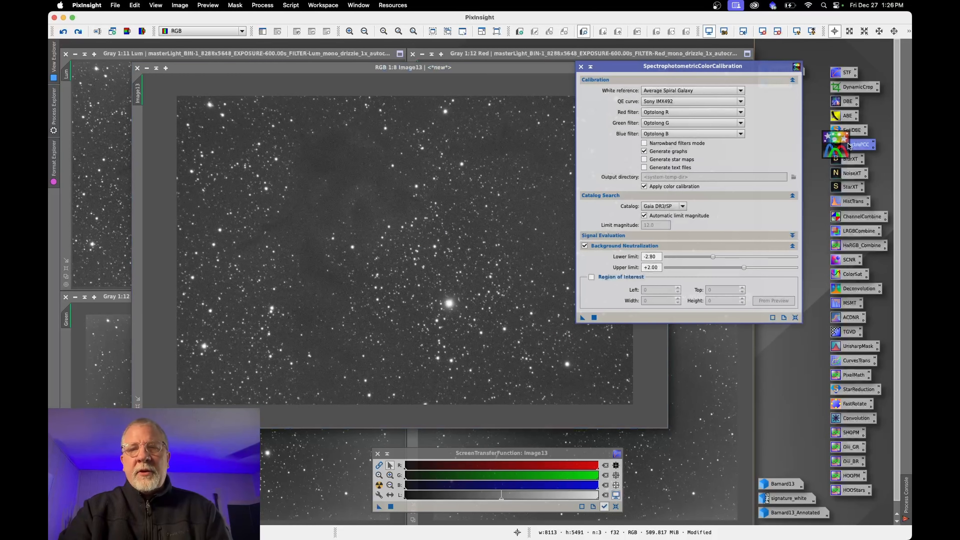
left_click_drag(734, 67, 676, 72)
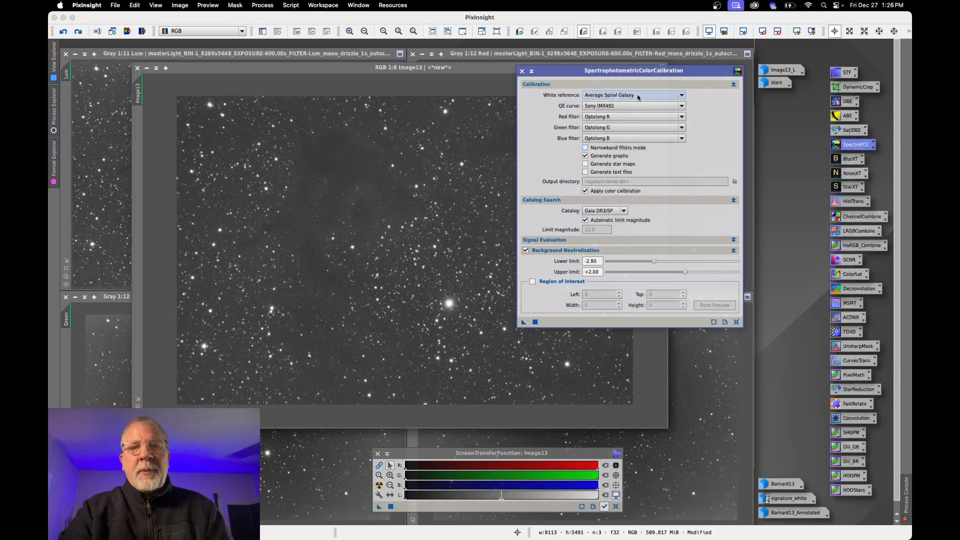
mouse_move(638, 98)
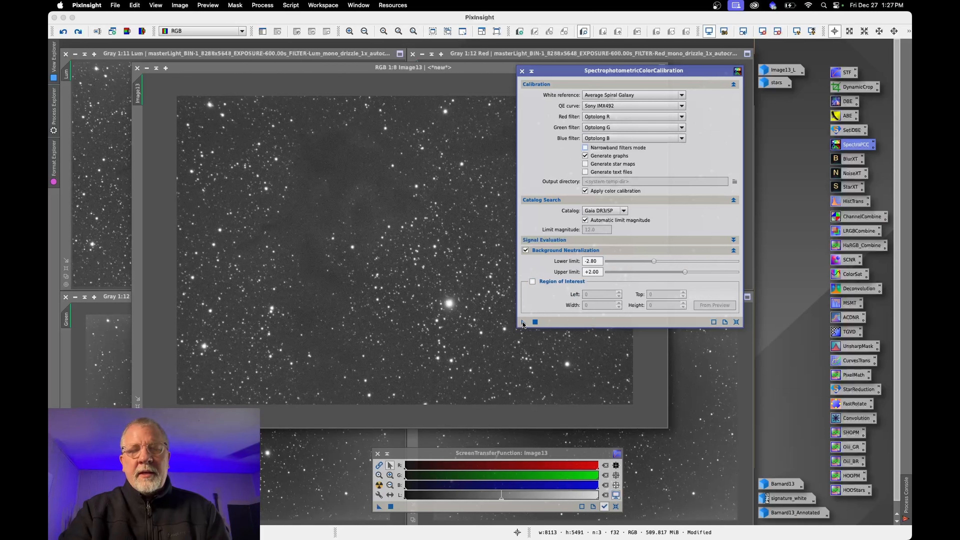
left_click(521, 71)
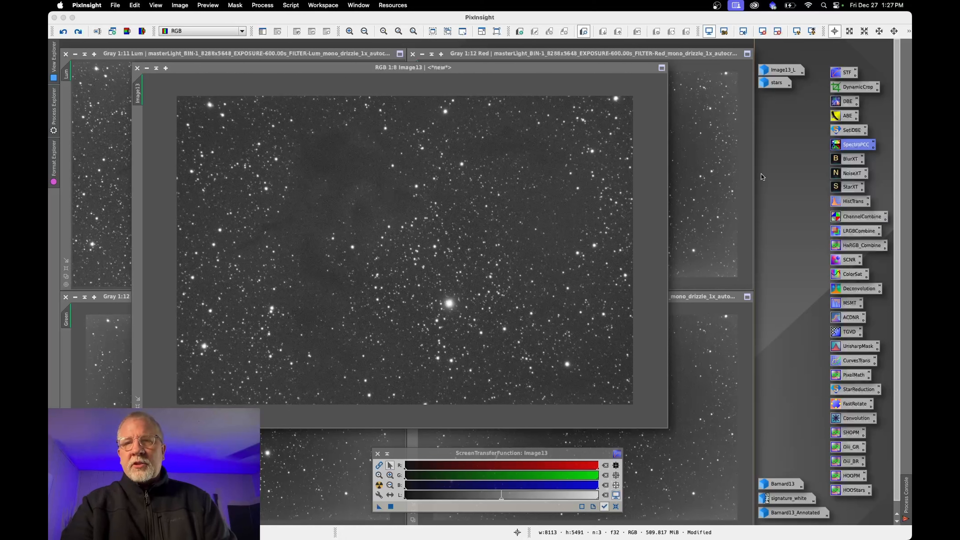
- Preview BlurXTerminator on Image13 and sharpen the image with Sharpen Stars and Sharpen Nonstellar at 0.50
double_click(847, 159)
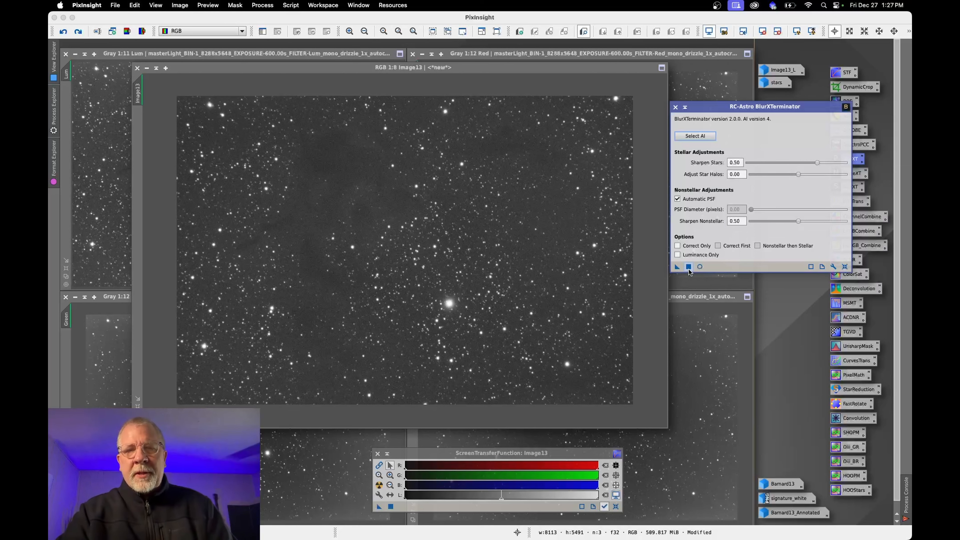
left_click(699, 267)
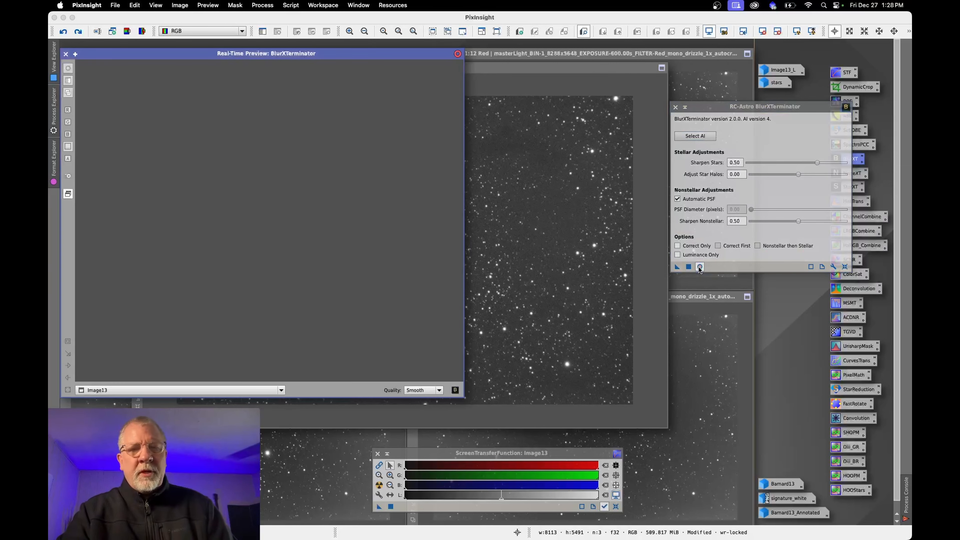
left_click_drag(734, 108, 631, 132)
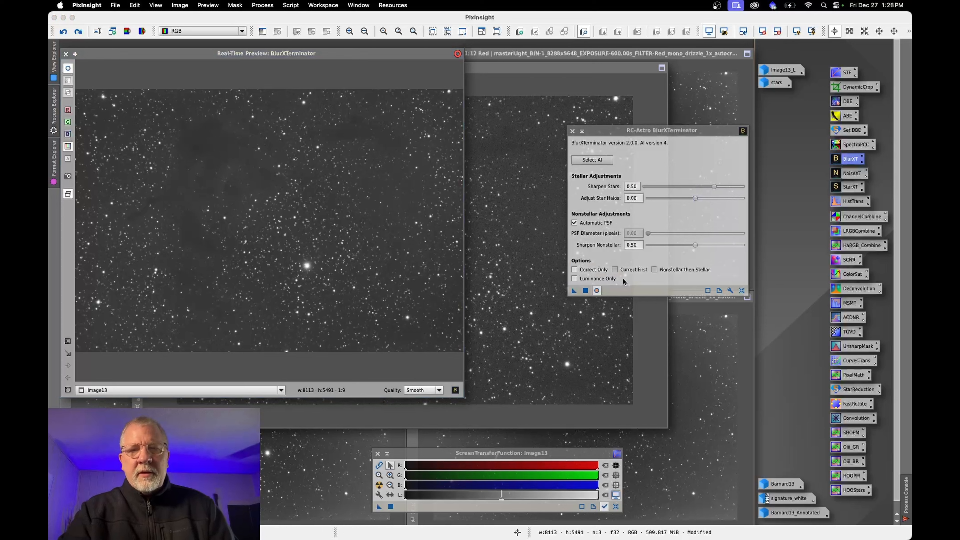
left_click(596, 291)
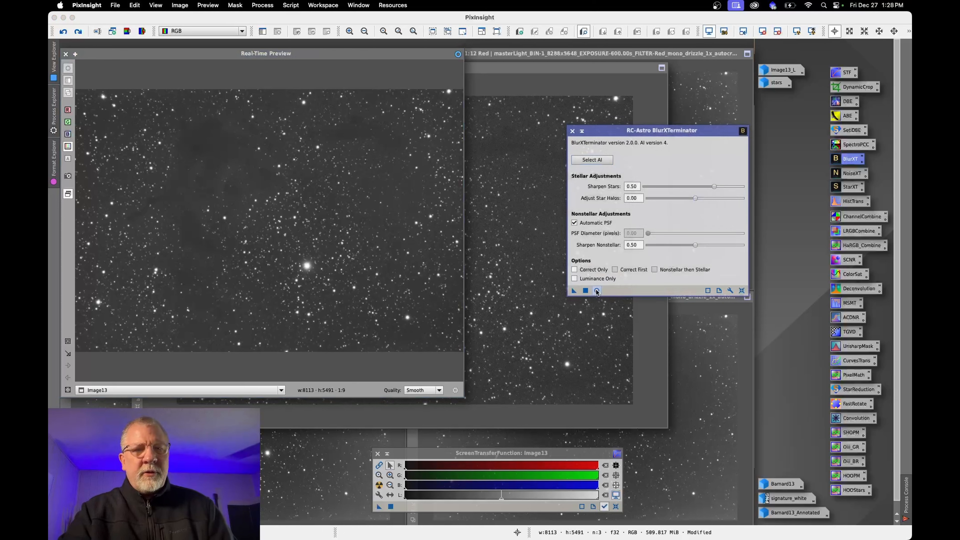
left_click(596, 291)
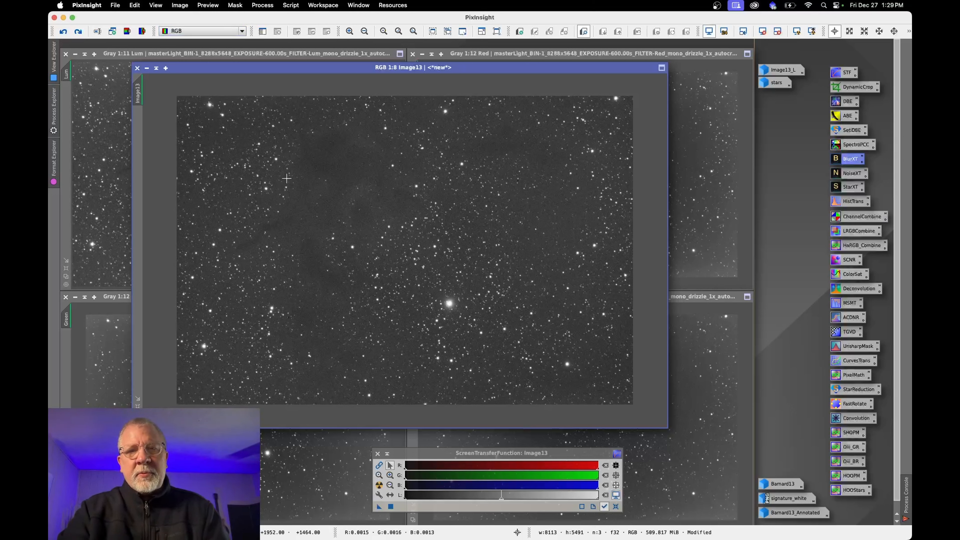
- Set NoiseXTerminator's Denoise to 1.00, preview the result in real time and reduce the noise in Image13
double_click(851, 172)
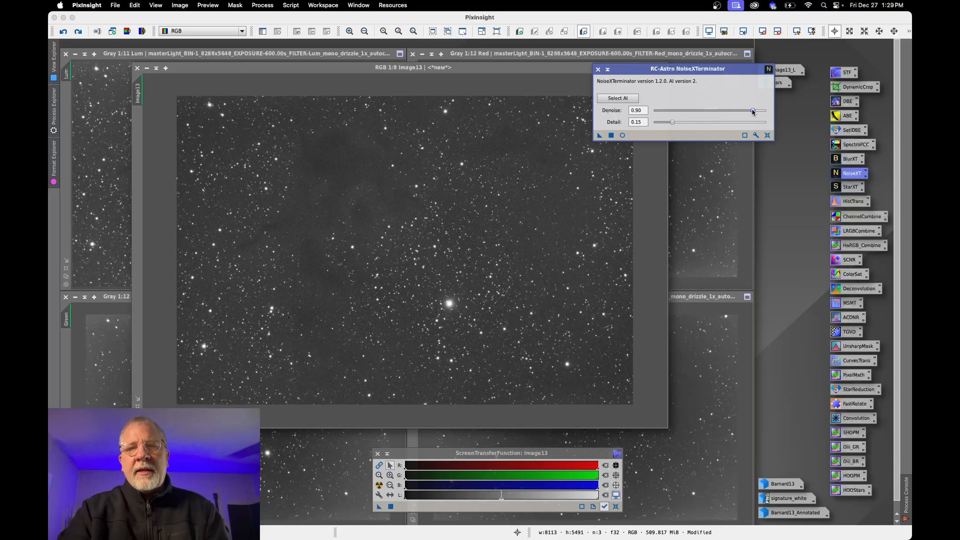
left_click_drag(752, 111, 777, 109)
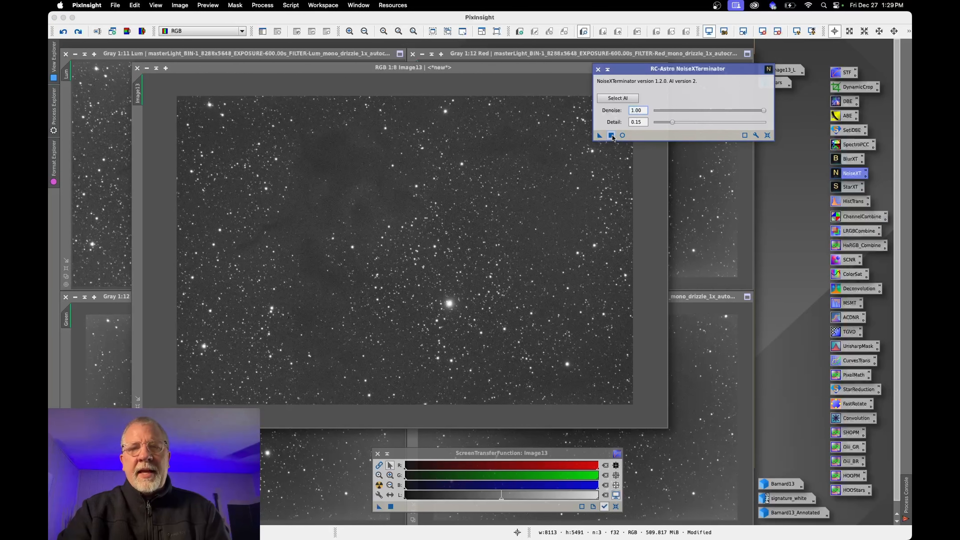
left_click(622, 136)
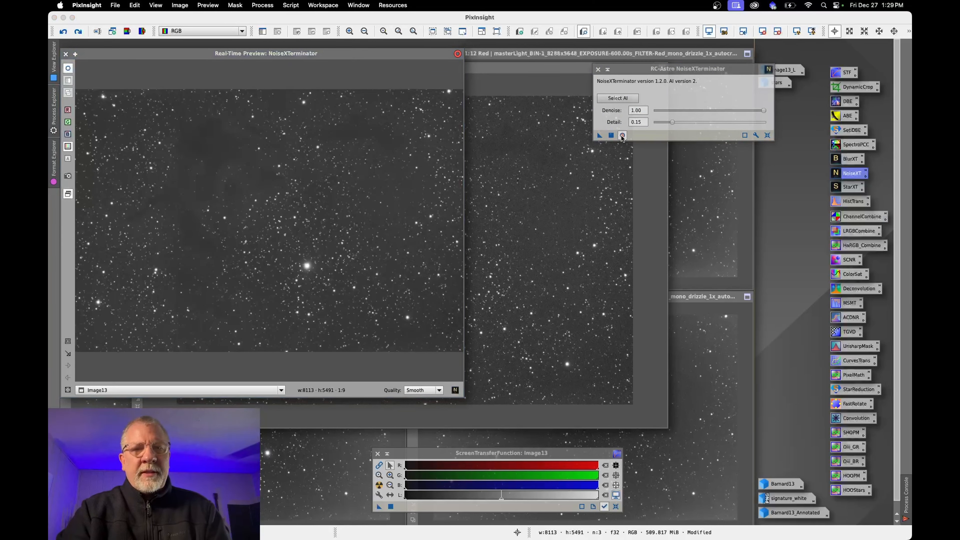
left_click(622, 135)
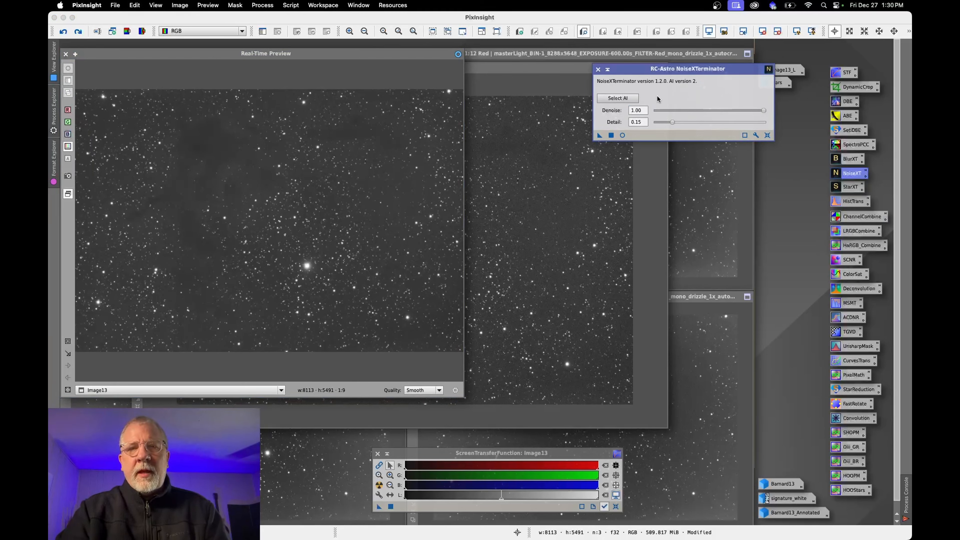
left_click(598, 69)
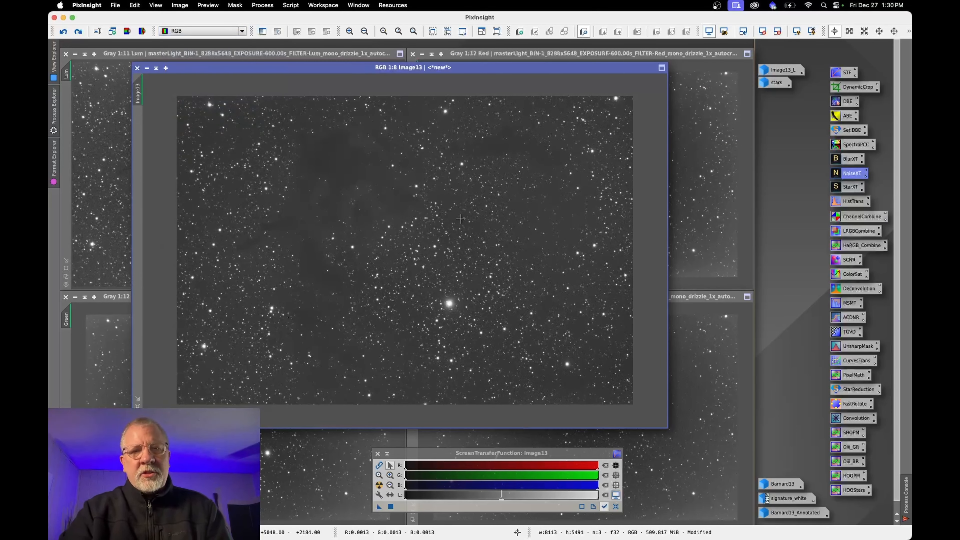
- Remove the stars from Image13 with StarXTerminator, generating a separate star image, and minimize that star image
double_click(848, 187)
left_click_drag(615, 425, 728, 253)
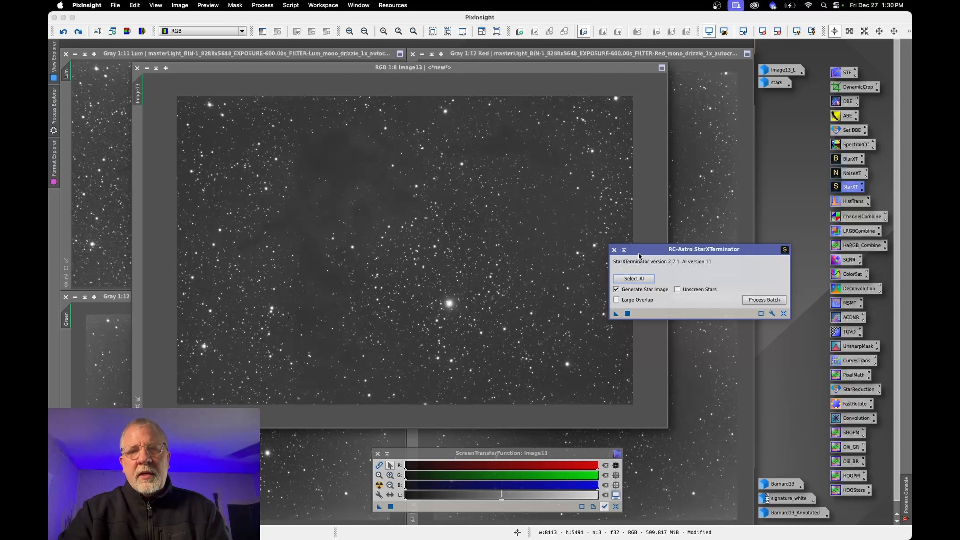
left_click(614, 250)
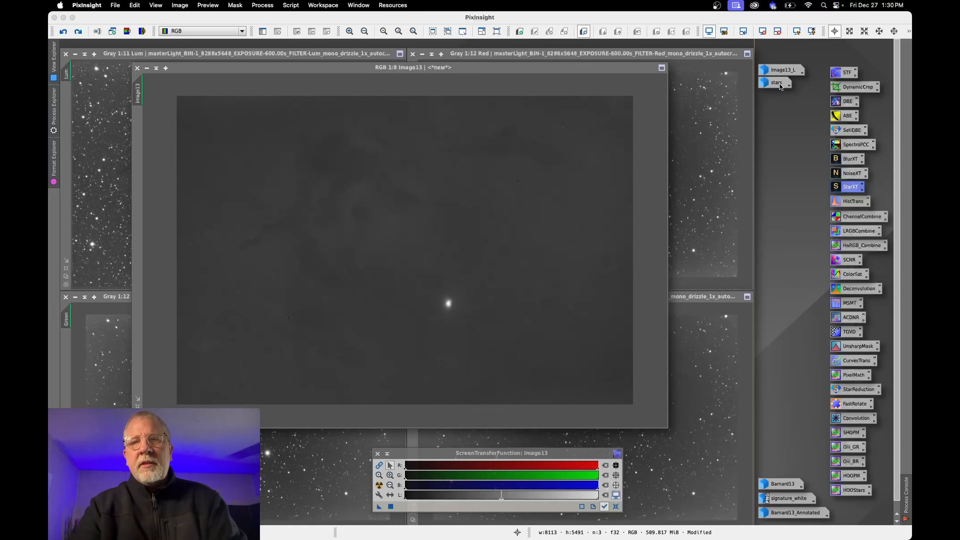
mouse_move(776, 84)
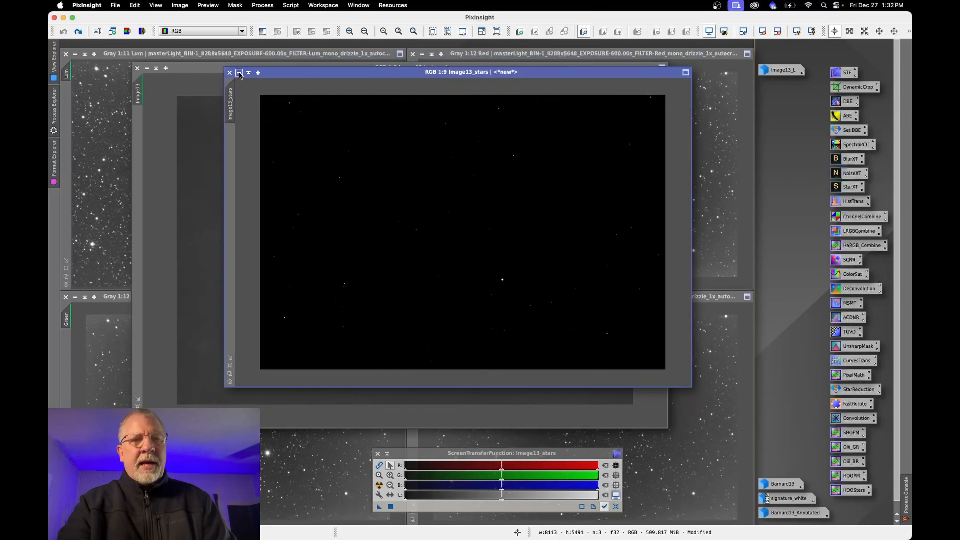
left_click(239, 73)
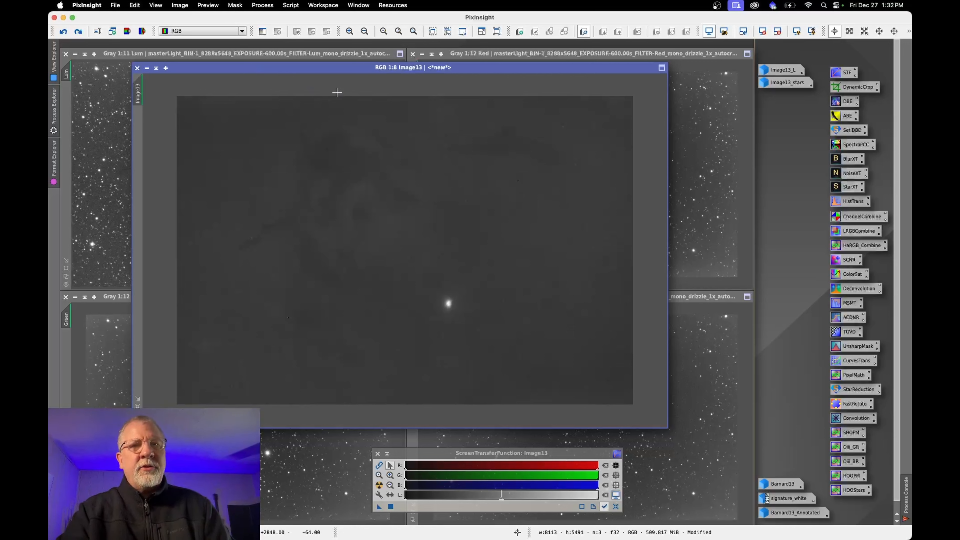
- Open the Statistical Stretch script for Image13, set Target Median to 0.10 and enable Automatic Convergence
left_click(291, 5)
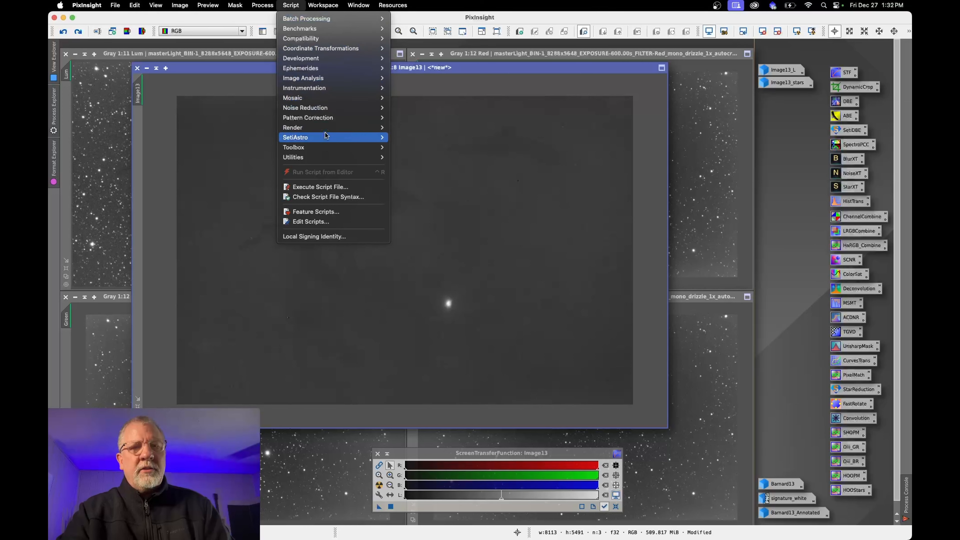
mouse_move(341, 138)
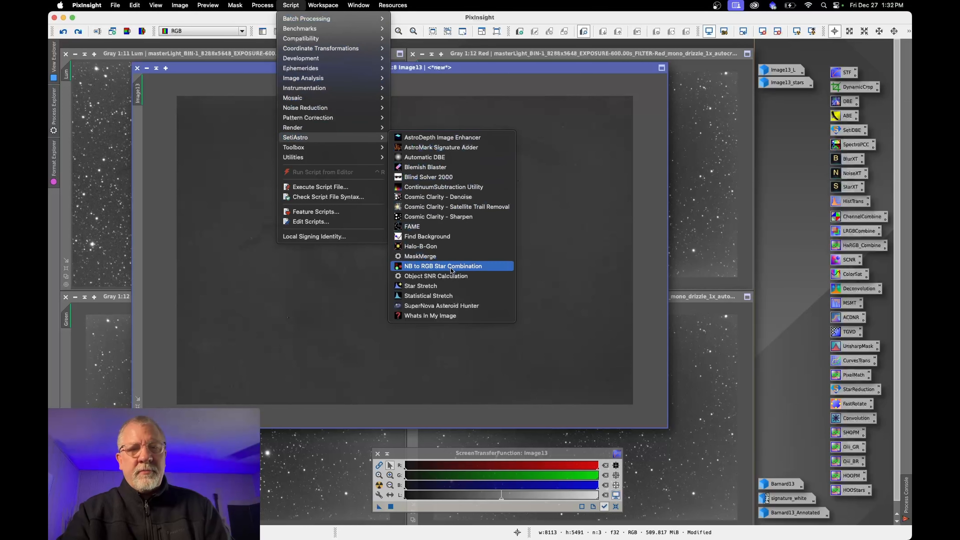
left_click(428, 296)
left_click_drag(234, 35, 235, 36)
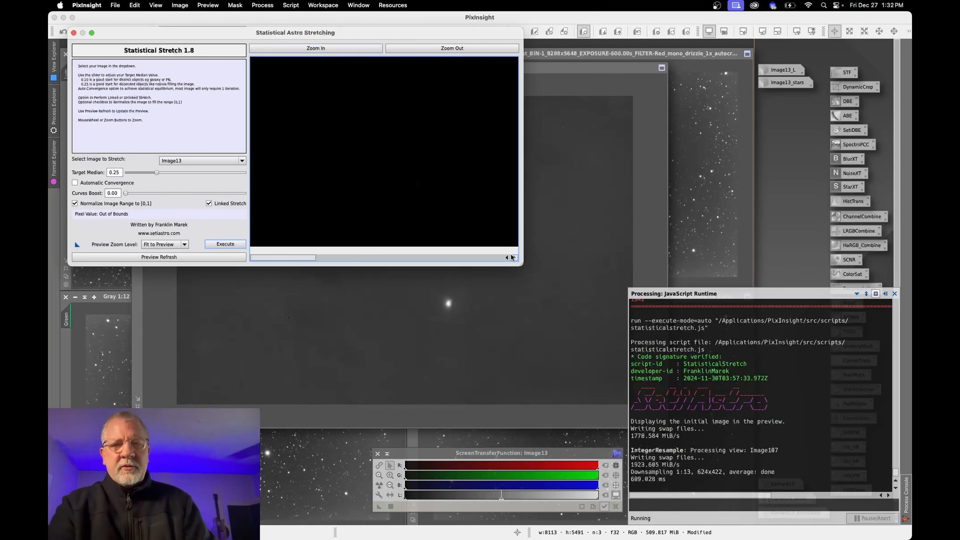
left_click_drag(521, 264, 704, 386)
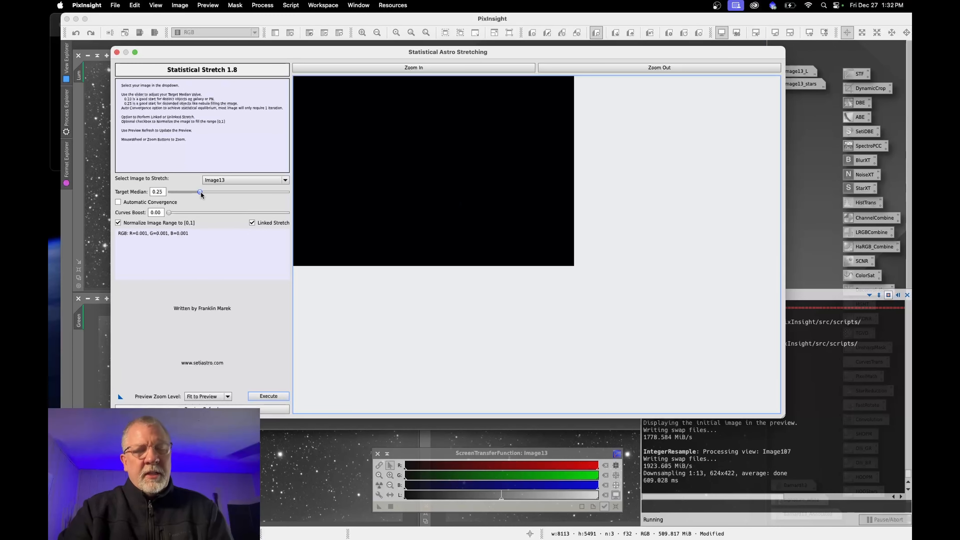
left_click_drag(200, 192, 182, 194)
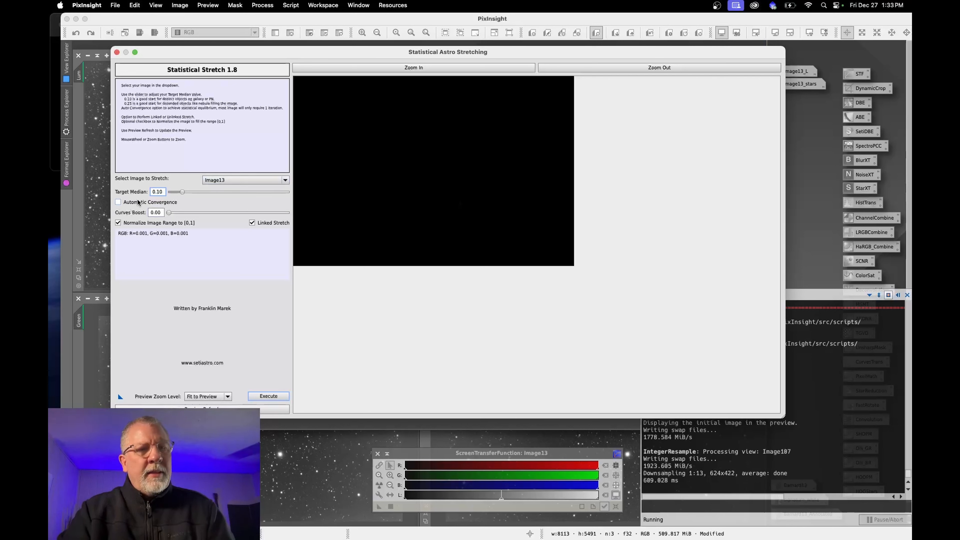
left_click(118, 203)
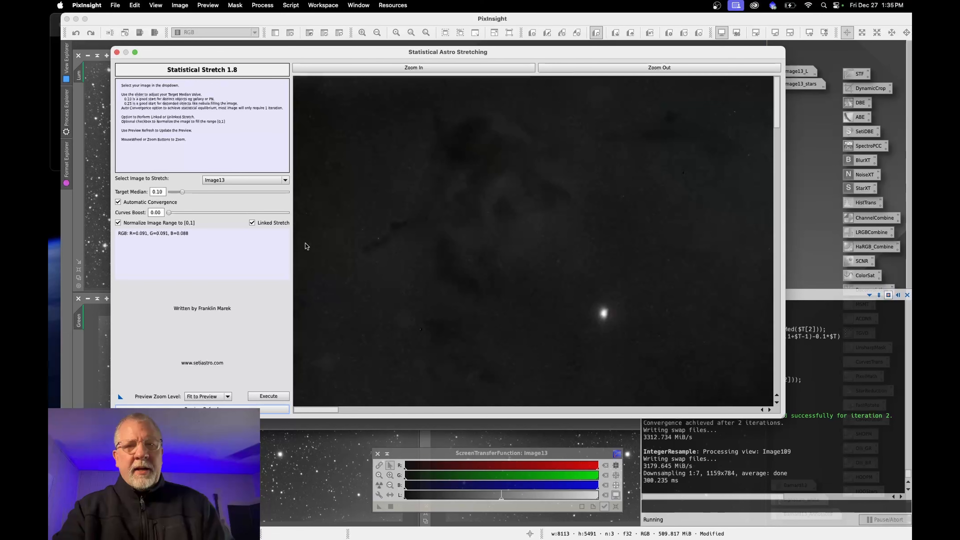
- Check the stretch preview up close, keep Target Median at 0.10 and apply the Statistical Stretch to Image13
scroll(591, 215, "down", 1)
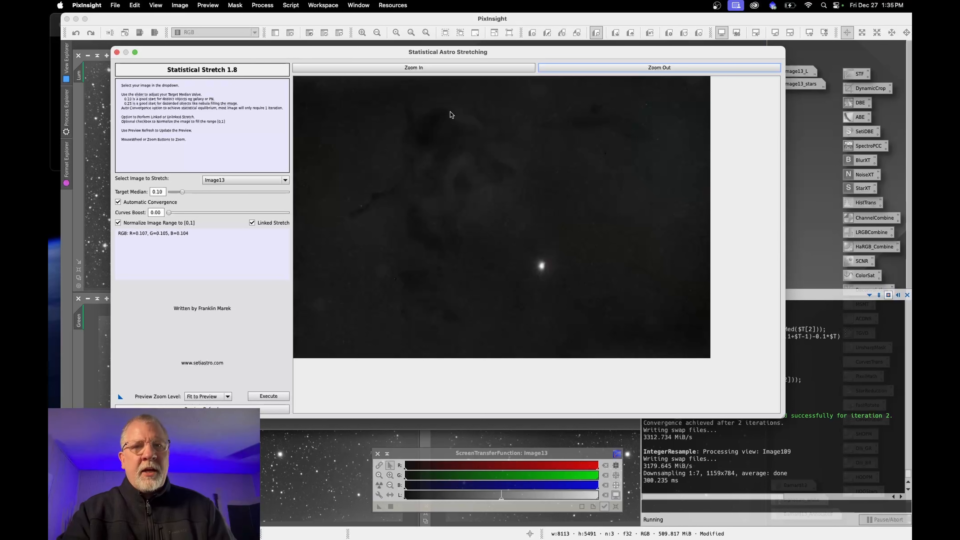
left_click(434, 68)
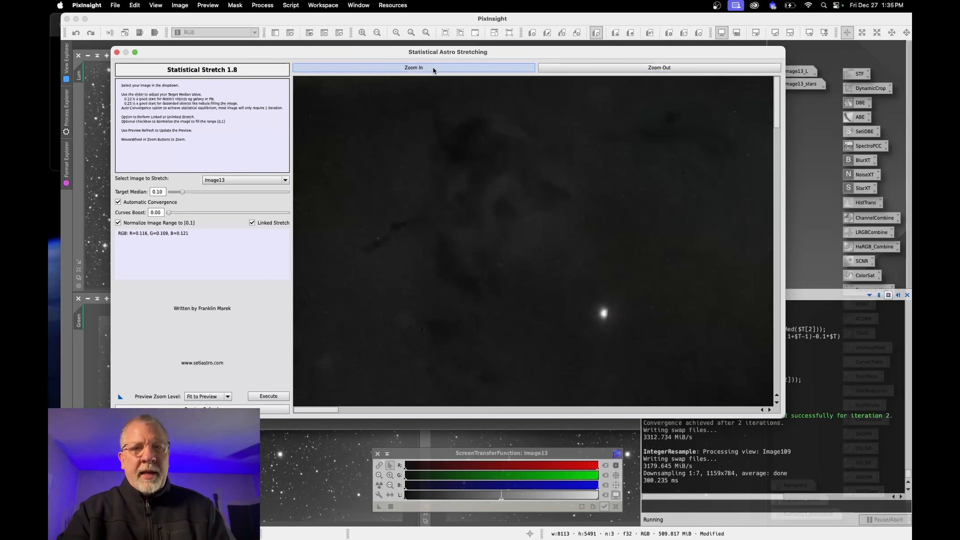
left_click(435, 69)
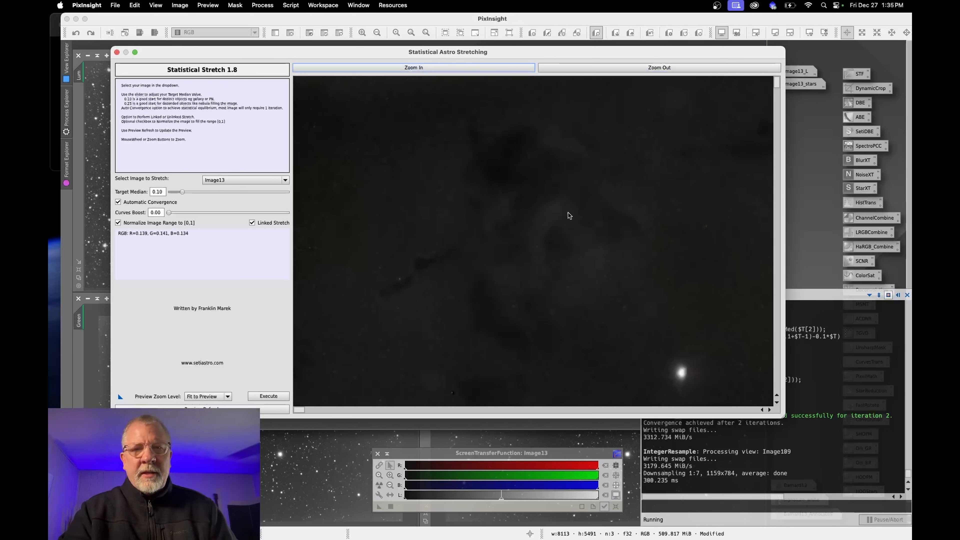
left_click(183, 192)
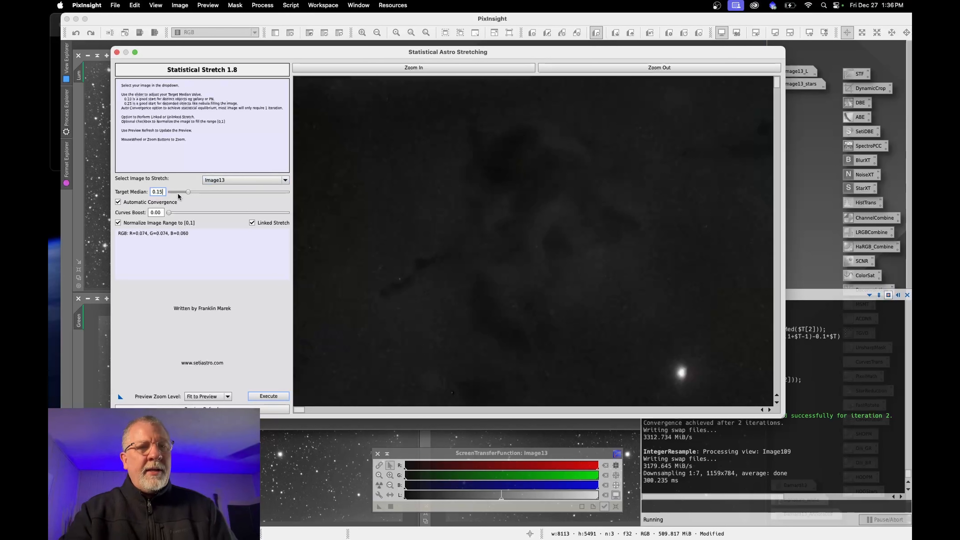
left_click_drag(187, 192, 182, 192)
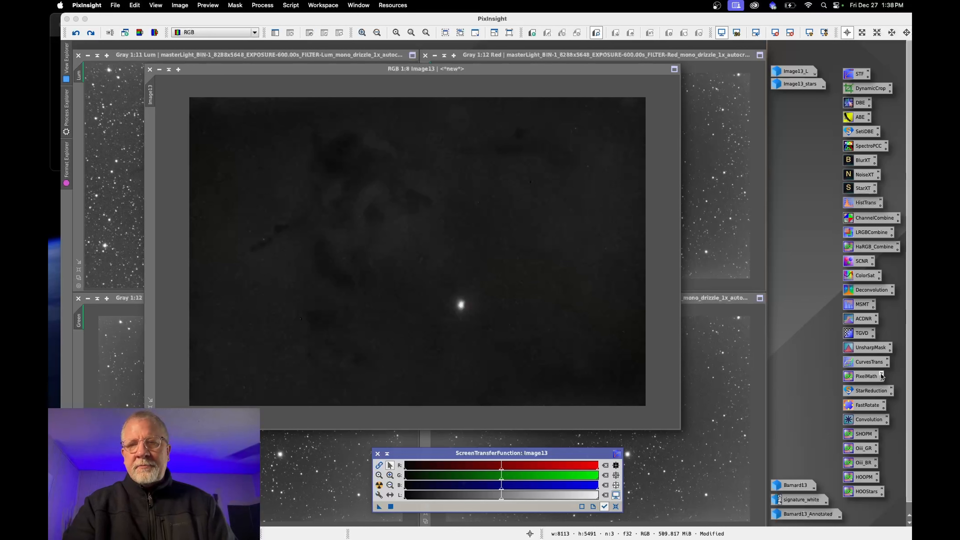
- Open CurvesTransformation with the RGB/K curve selected and start a real-time preview of Image13
double_click(869, 362)
left_click_drag(866, 290, 876, 363)
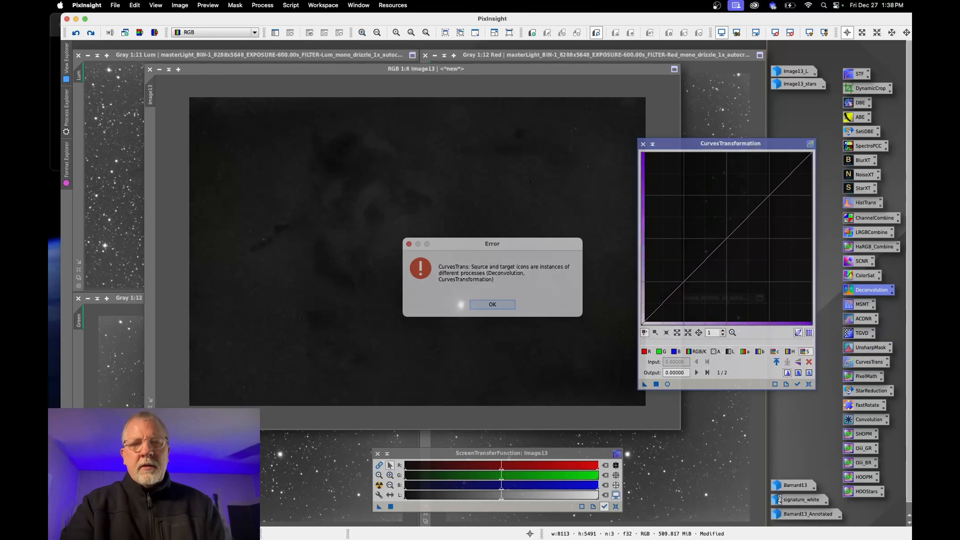
key("Return")
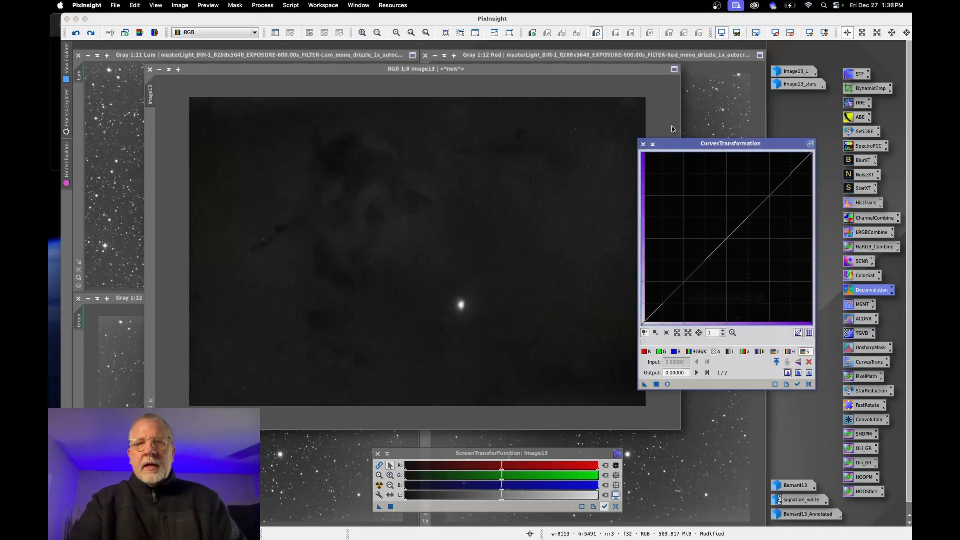
left_click_drag(707, 145, 667, 124)
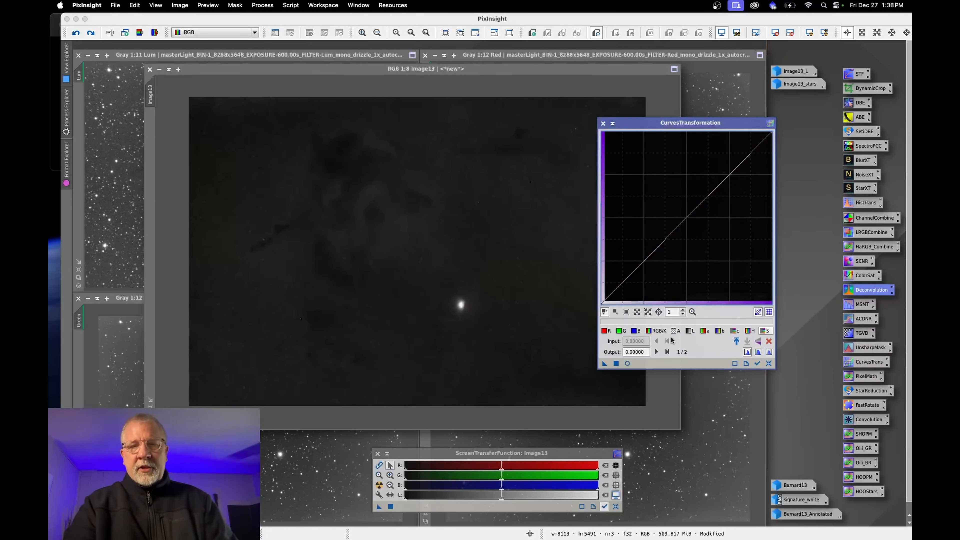
left_click(657, 331)
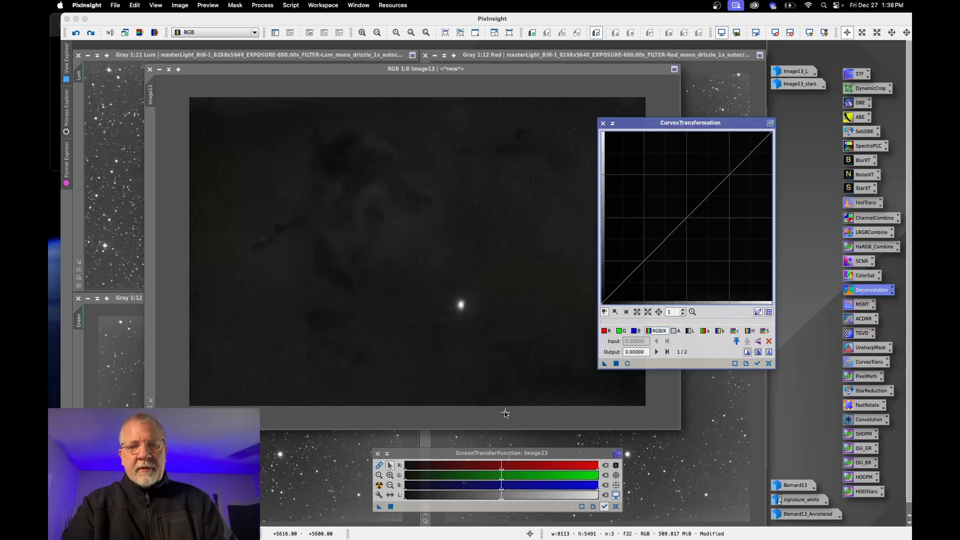
left_click(627, 364)
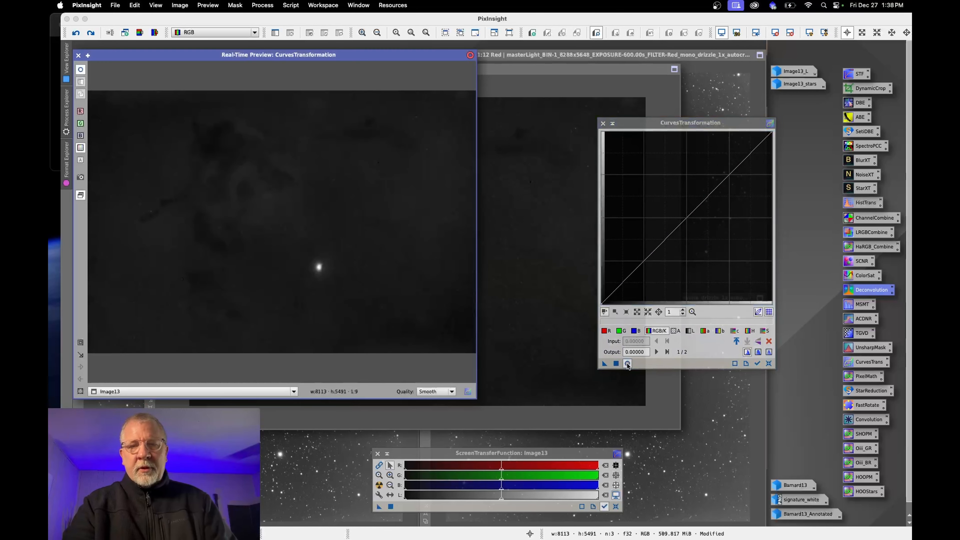
- Sample the nebula, dark lanes and background in the real-time preview to see where their values fall on the curve
left_click(280, 337)
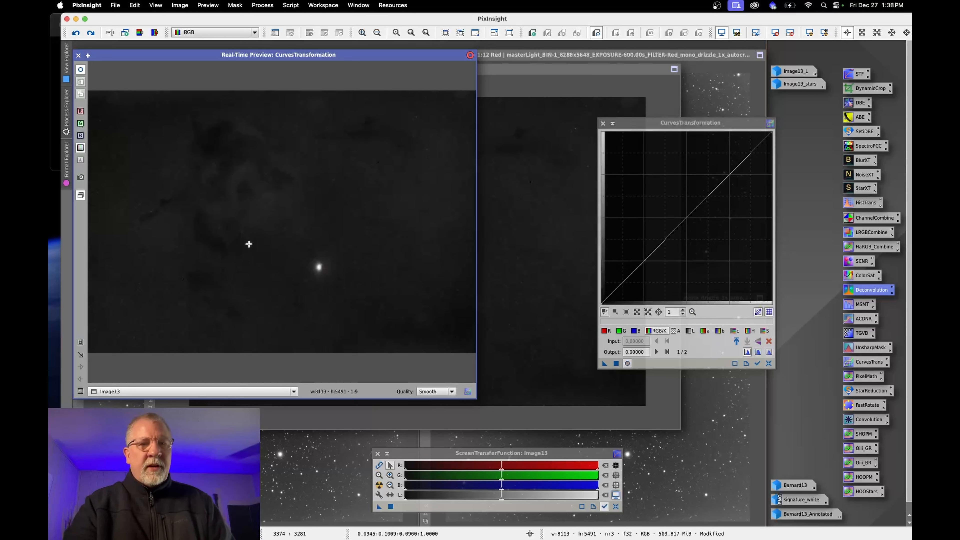
left_click(246, 189)
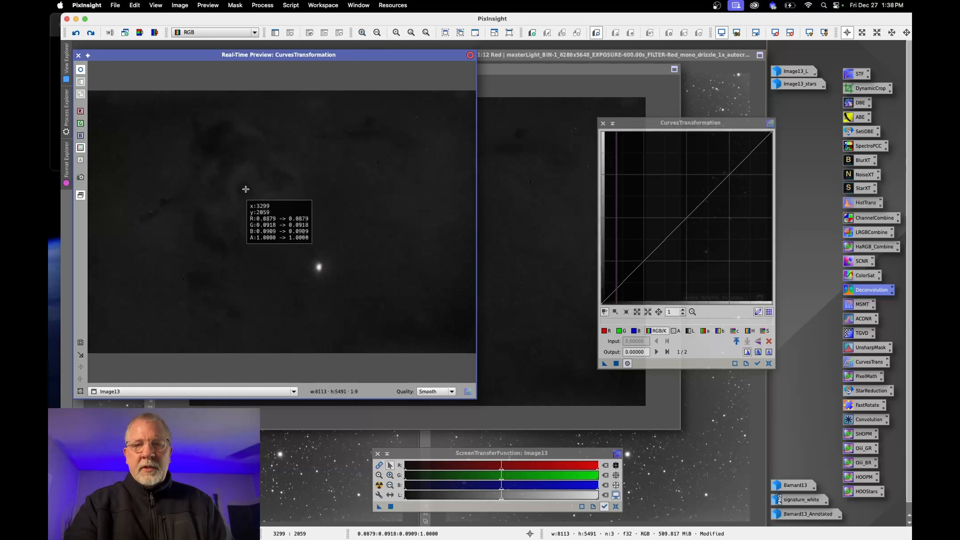
left_click(217, 139)
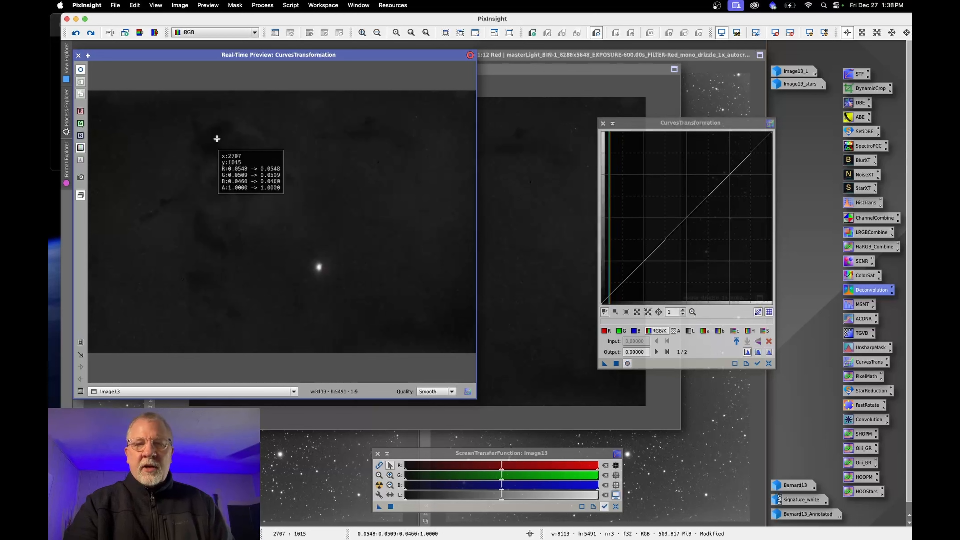
left_click(217, 139)
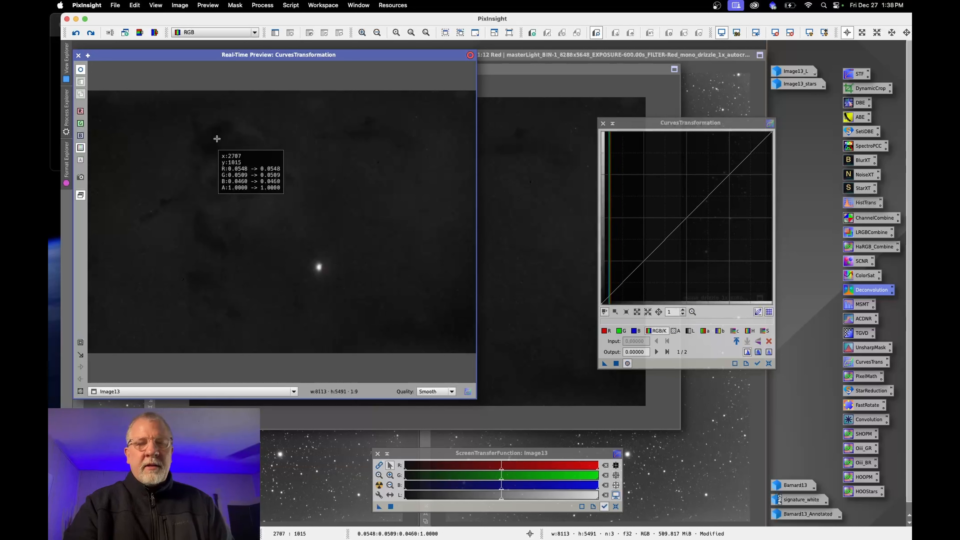
left_click(162, 206)
left_click_drag(162, 205, 136, 323)
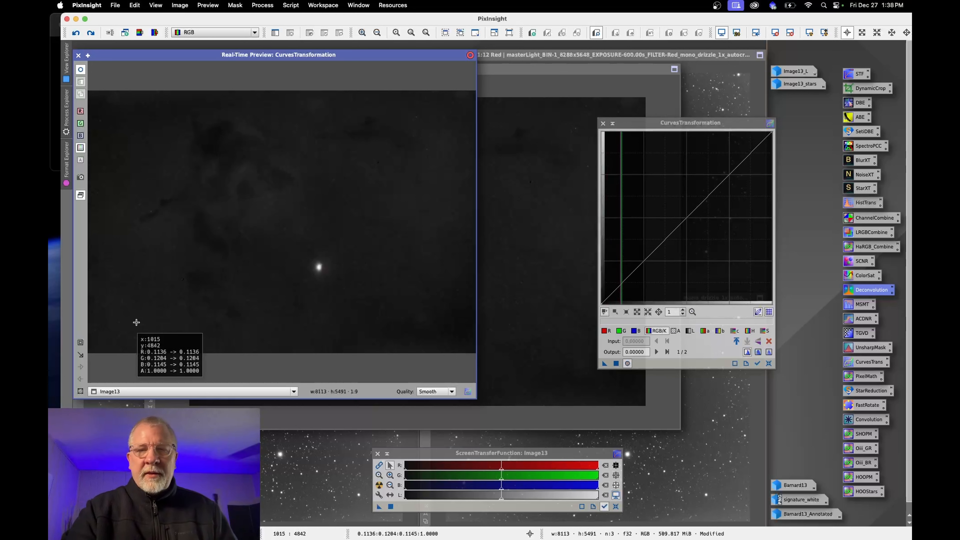
left_click(245, 196)
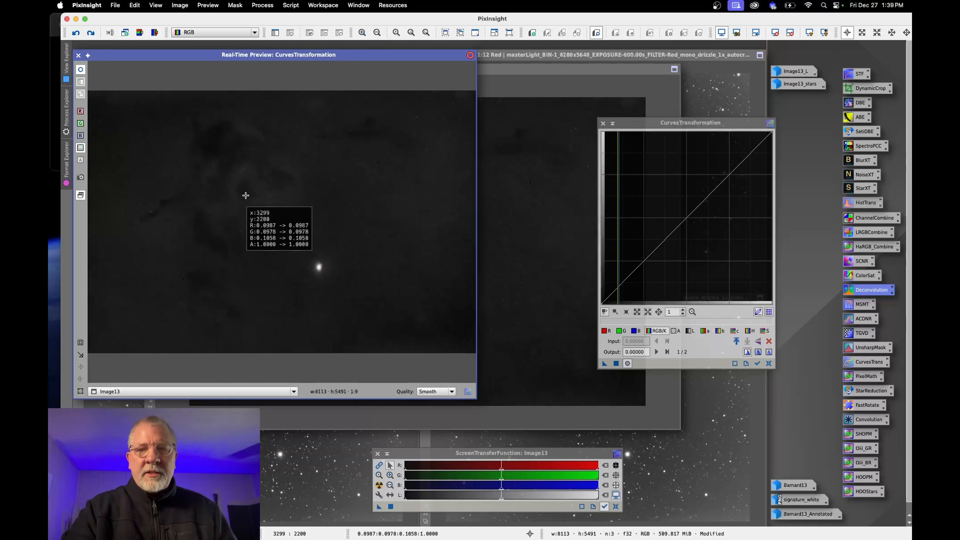
left_click(234, 150)
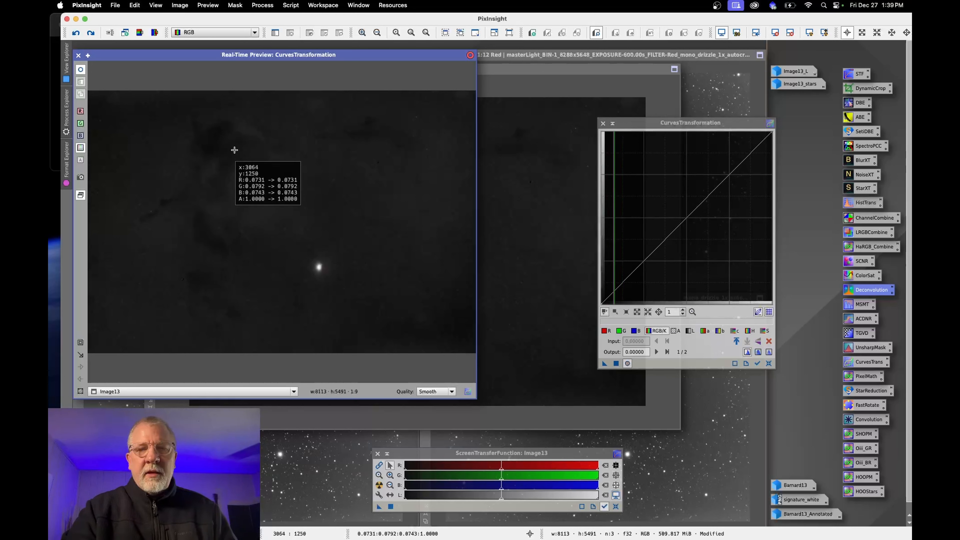
- Anchor the RGB/K curve's shadows at about 0.063 and raise the curve at about 0.176 to about 0.20
left_click(612, 294)
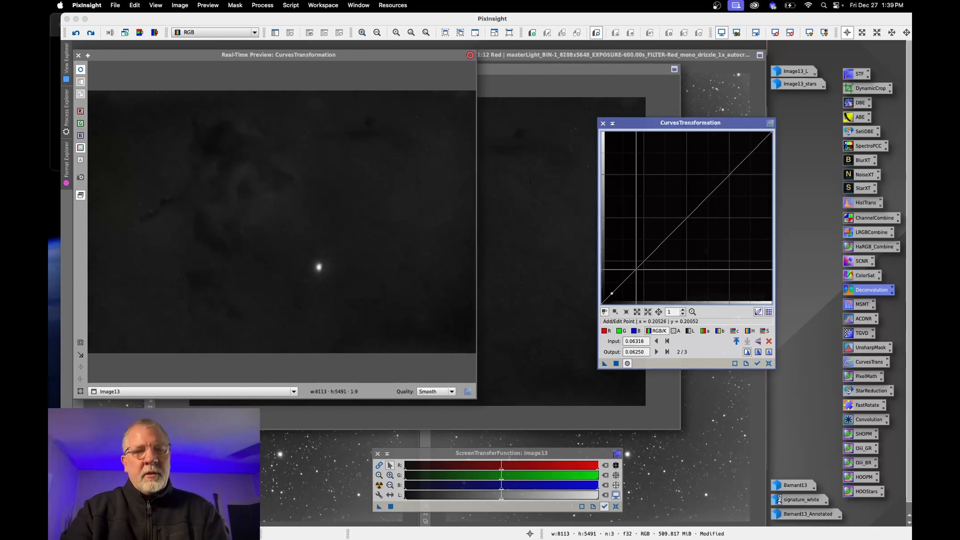
left_click_drag(636, 270, 630, 267)
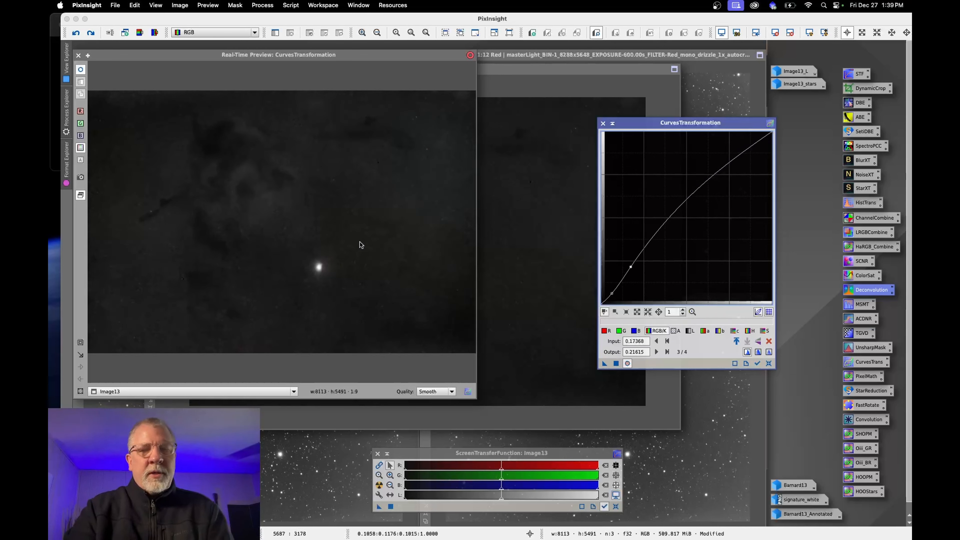
mouse_move(630, 267)
left_mouse_down()
mouse_move(620, 258)
mouse_move(631, 269)
left_mouse_up()
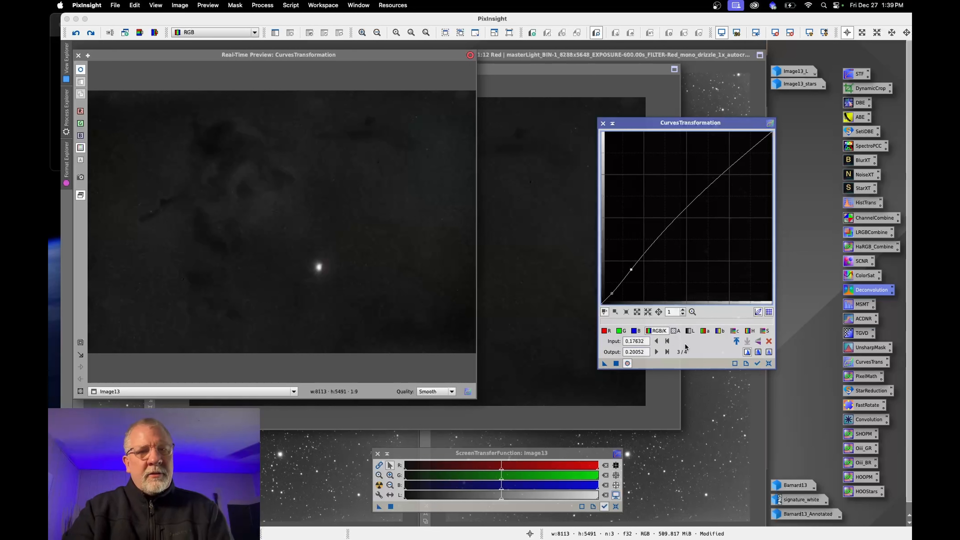
- Anchor the shadows of the red and green curves, raising red at about 0.155 to 0.190 and green at about 0.168 to 0.221
left_click(604, 331)
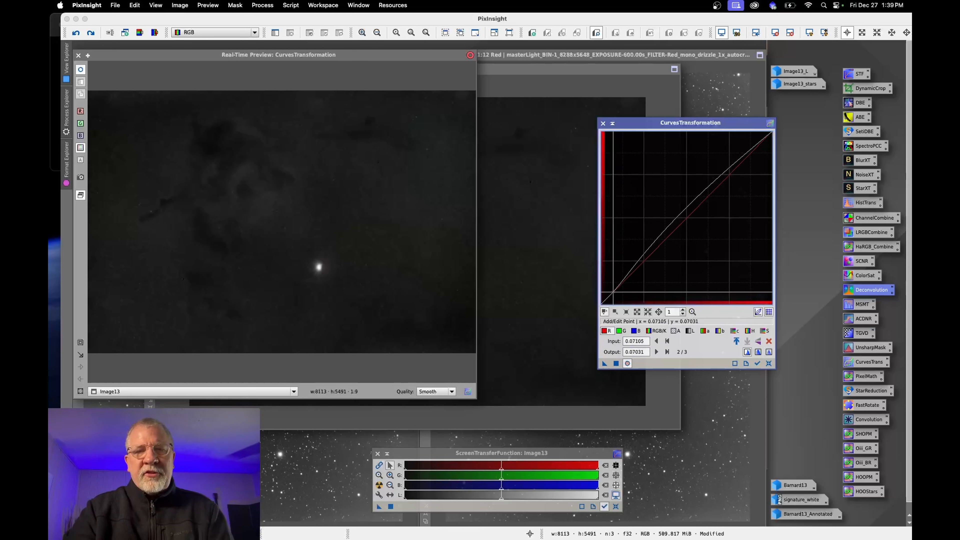
left_click_drag(631, 274, 627, 272)
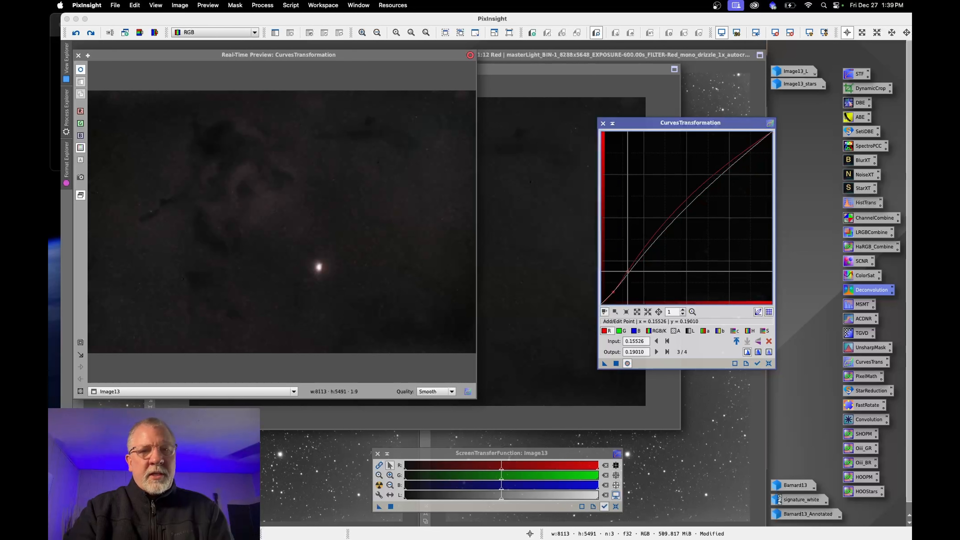
left_click(620, 331)
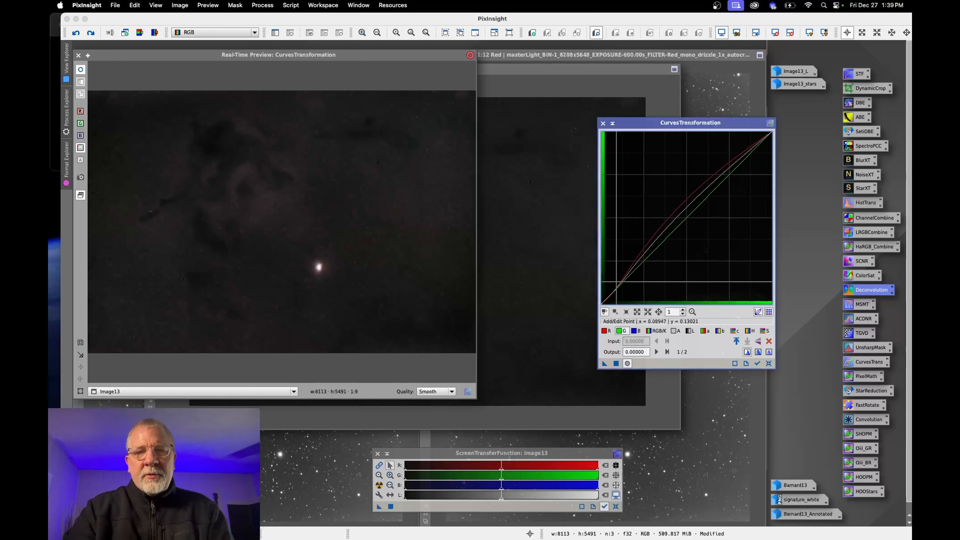
left_click(617, 286)
left_click_drag(629, 272, 629, 266)
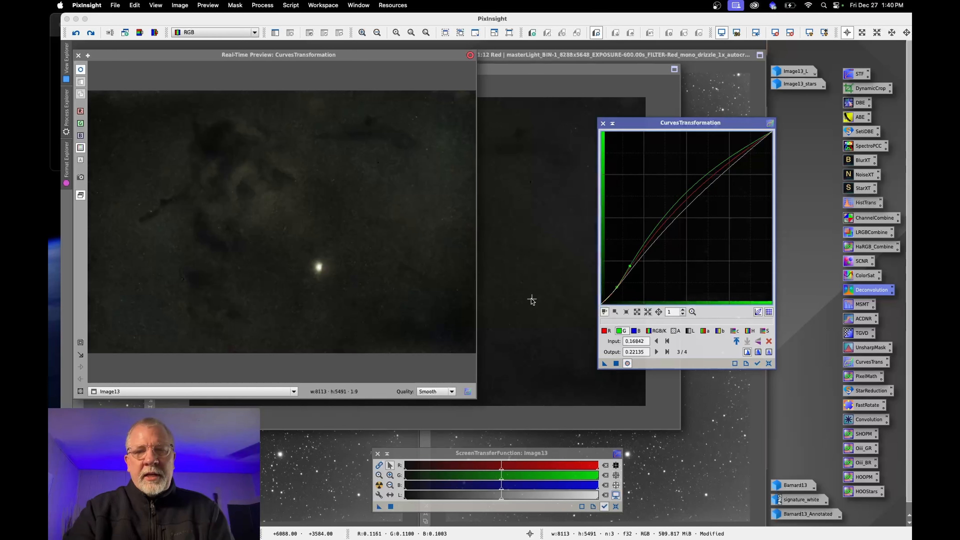
- Try lowering the blue curve's midtones to about 0.466 at input 0.524 with a raised shadow point, and remove the added points
left_click(633, 331)
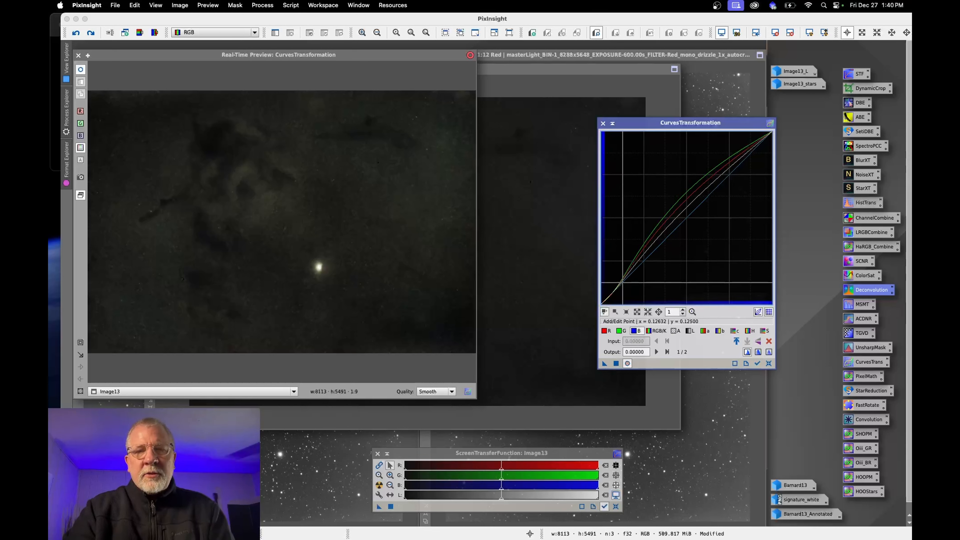
left_click(619, 285)
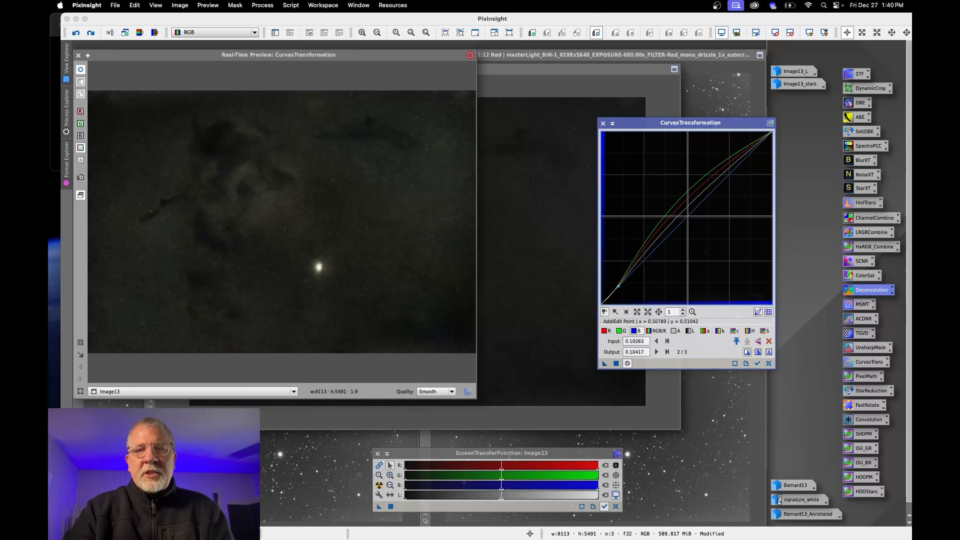
left_click(682, 211)
mouse_move(682, 210)
left_mouse_down()
mouse_move(659, 196)
mouse_move(690, 224)
left_mouse_up()
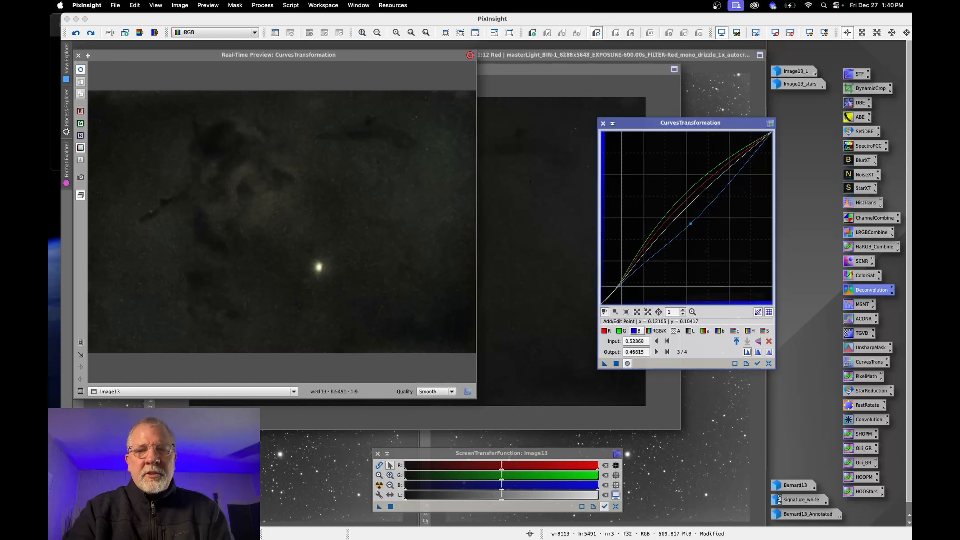
left_click_drag(619, 286, 617, 286)
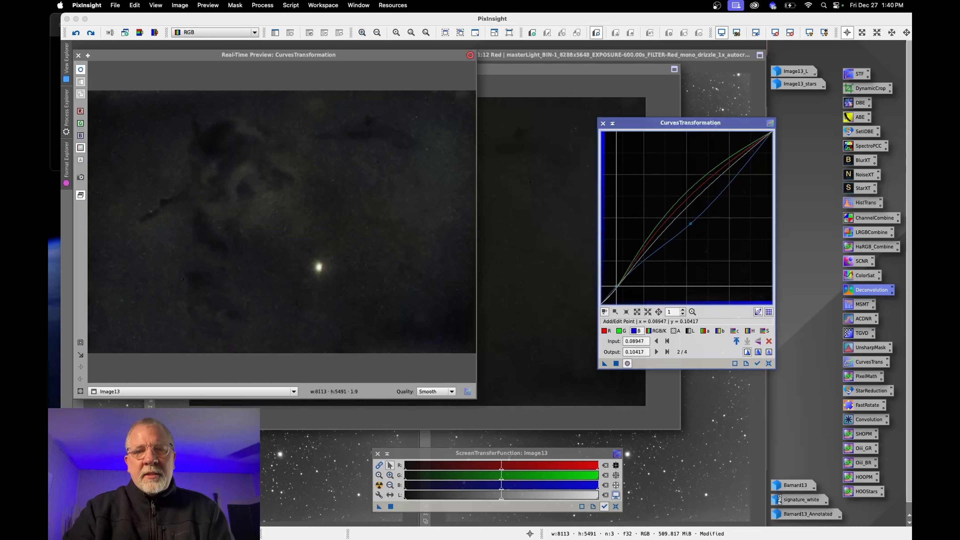
left_click(769, 342)
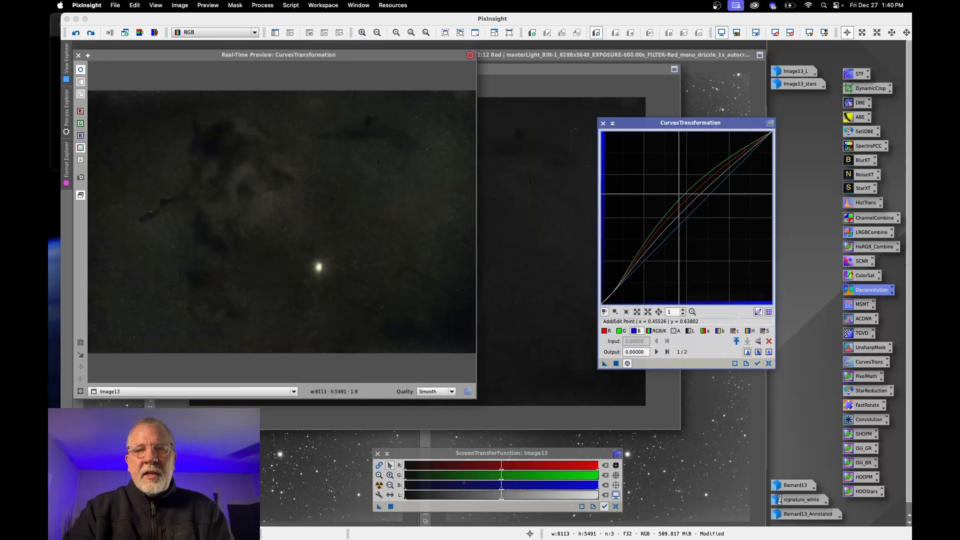
- Try raising the blue curve's midtones to about 0.615 at input 0.458, and reset the blue curve
left_click(680, 196)
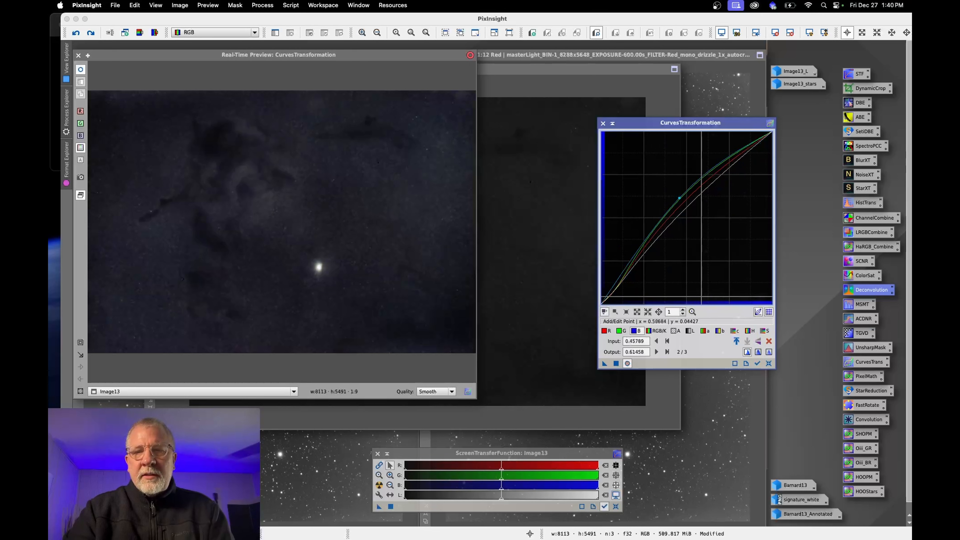
left_click(769, 342)
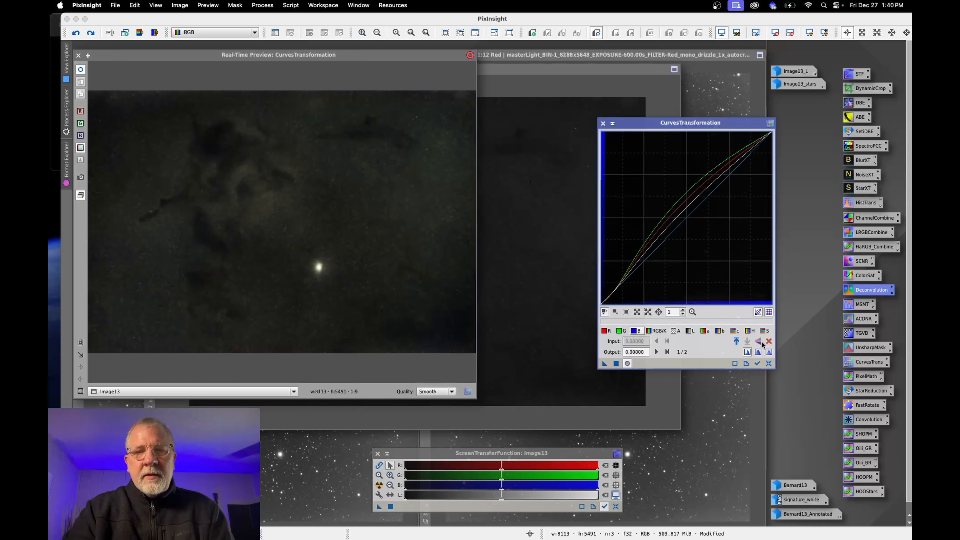
- Shift the green curve's lower point to about 0.214 at input 0.182 and add a highlight point at about 0.732 for input 0.742
left_click(621, 333)
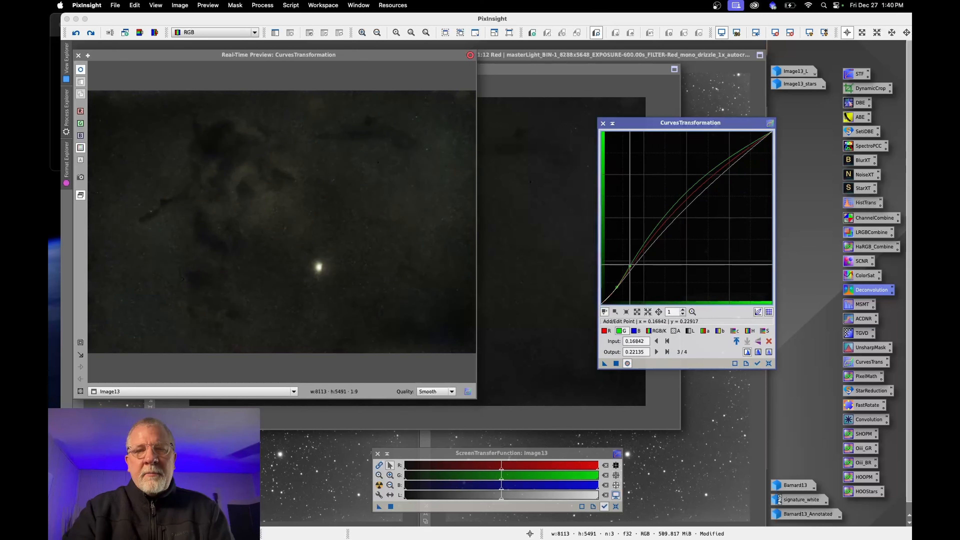
left_click_drag(630, 265, 634, 267)
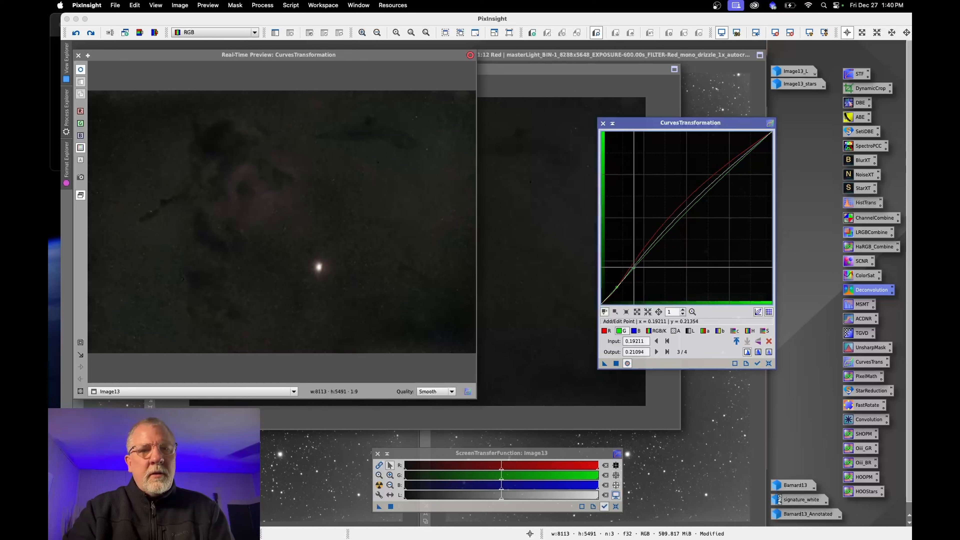
left_click(726, 173)
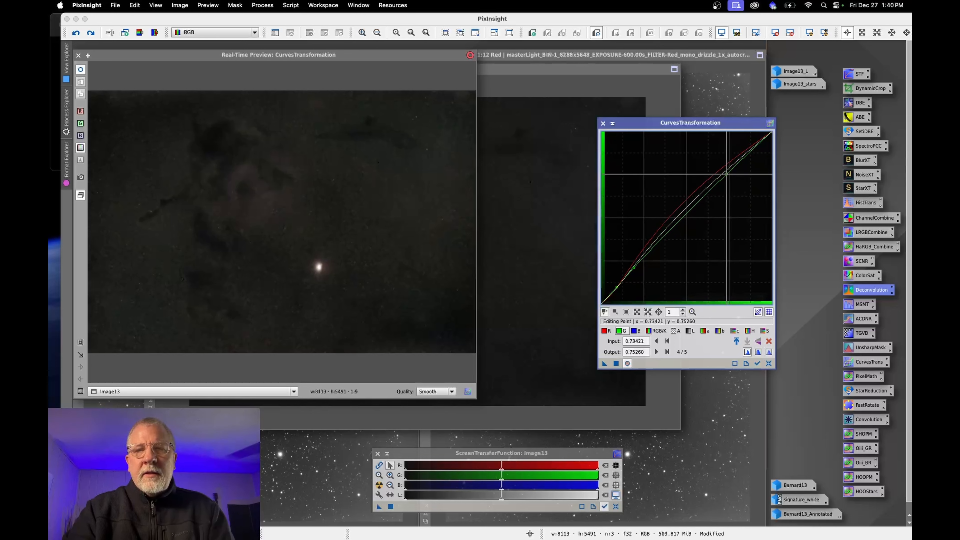
left_click_drag(726, 174, 727, 178)
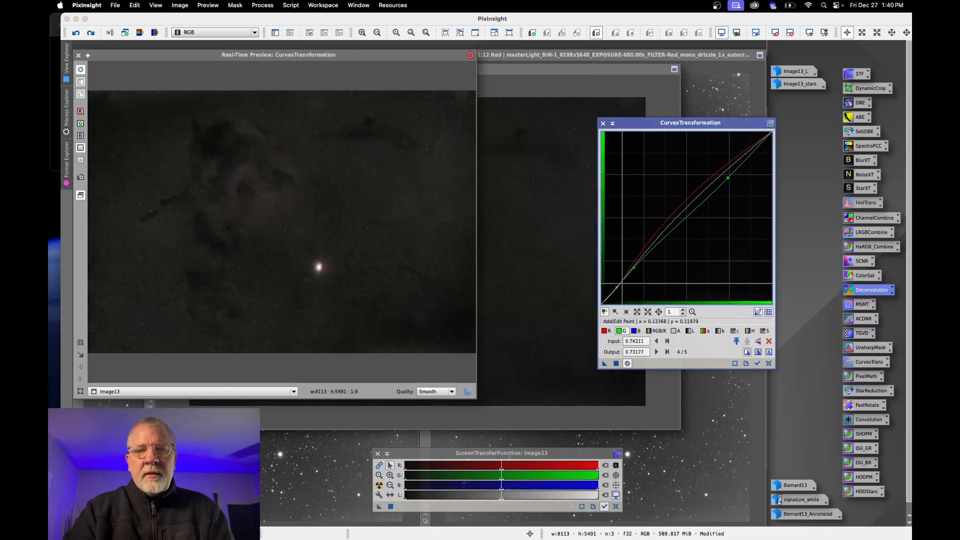
left_click_drag(634, 267, 632, 267)
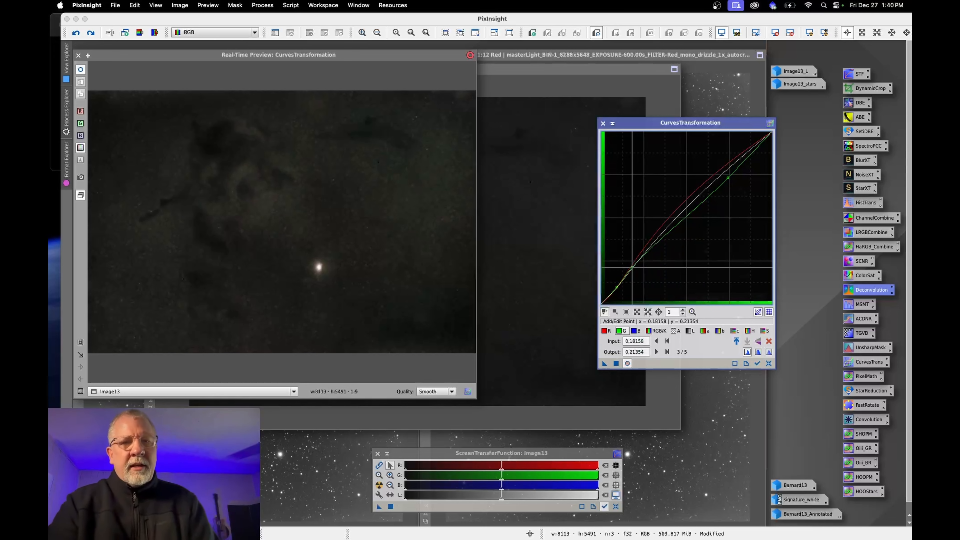
- Try the red curve's lower point at about 0.208 for input 0.124, and pull it down to about 0.172 at input 0.166
left_click(606, 332)
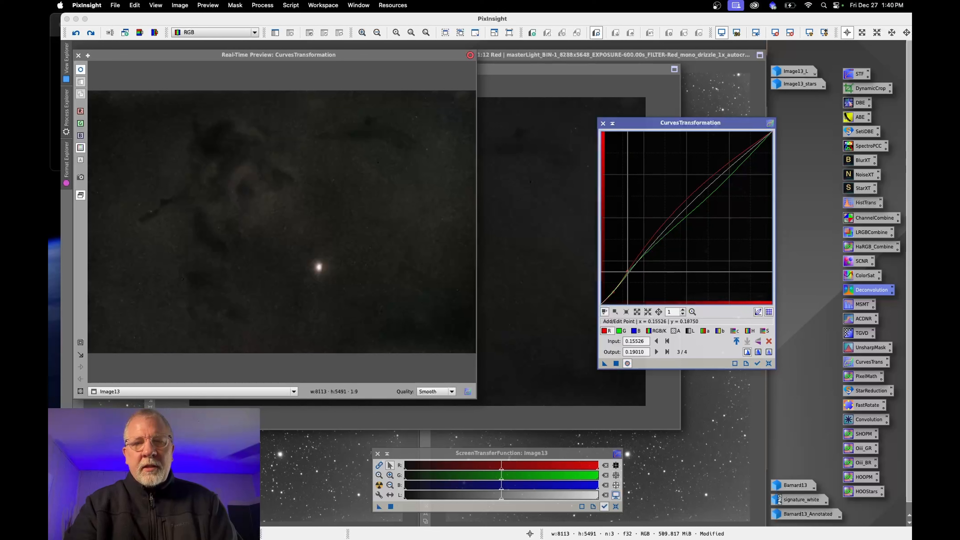
left_click_drag(627, 272, 623, 268)
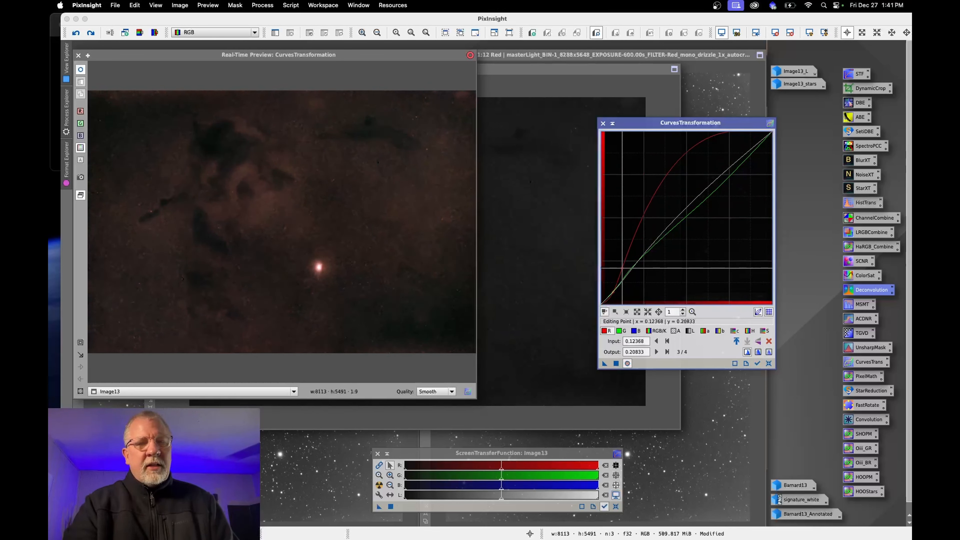
left_click_drag(622, 267, 630, 275)
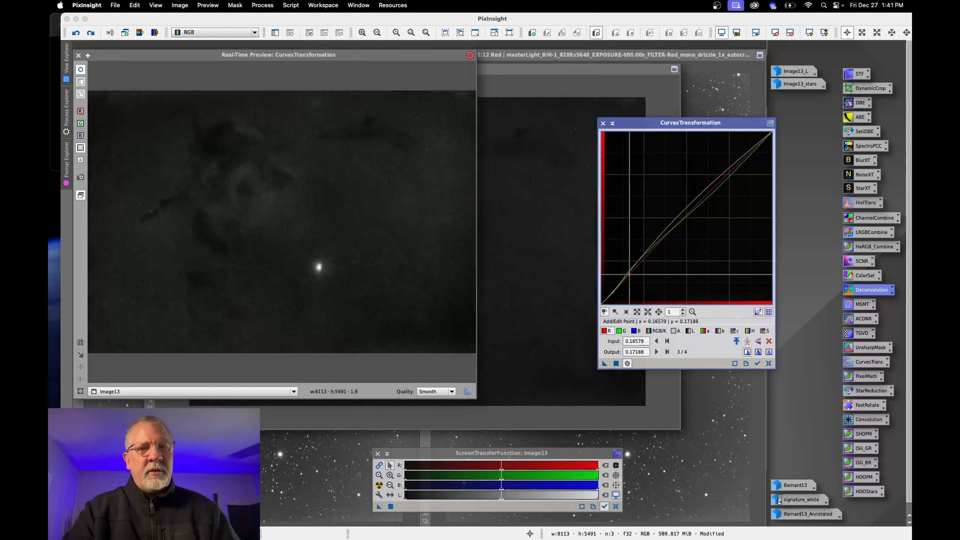
- Reset the red and green curves to straight lines and check the blue curve
left_click(769, 341)
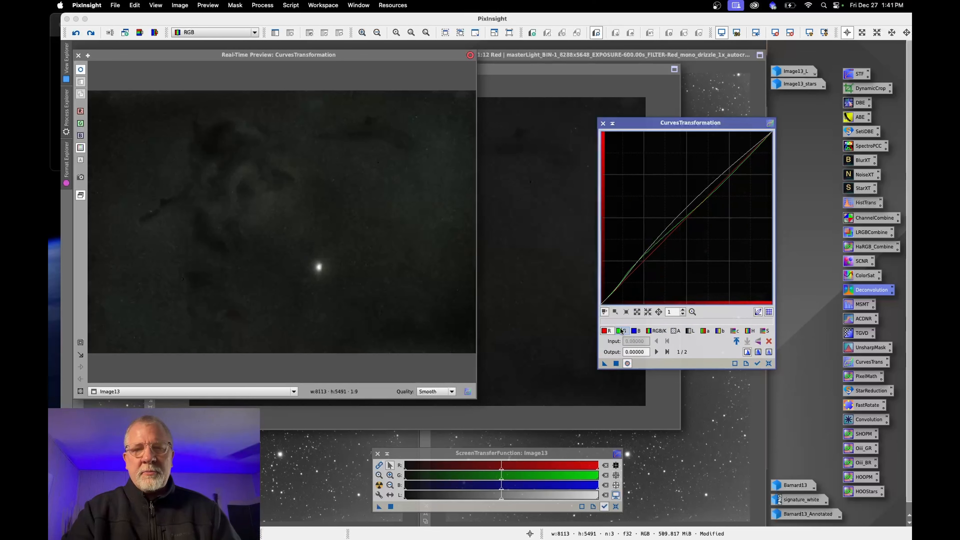
left_click(621, 332)
left_click(771, 341)
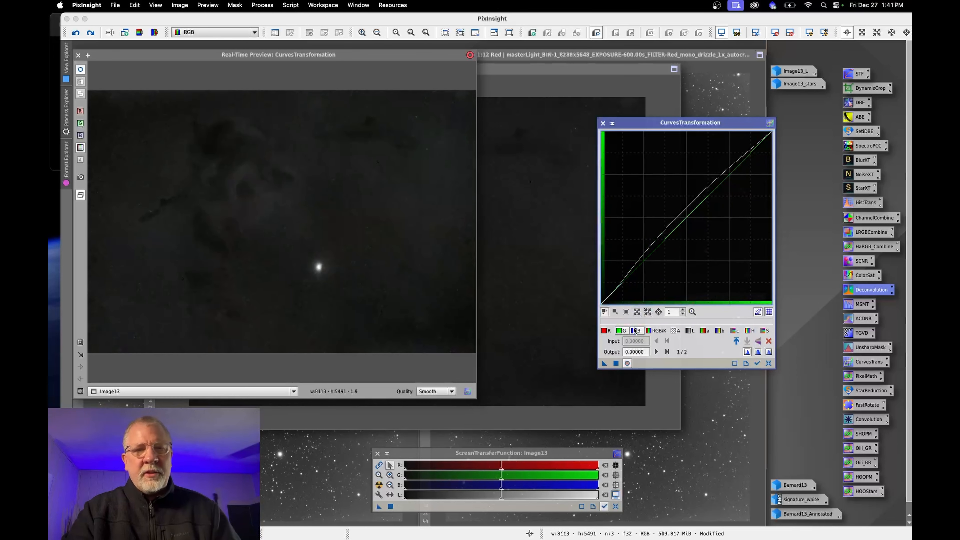
left_click(635, 331)
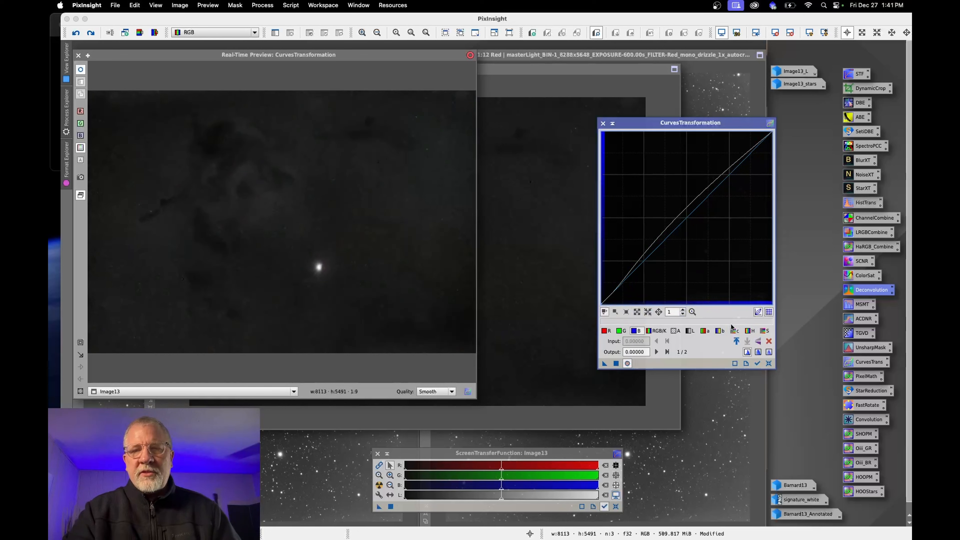
- Raise the midtones of the chrominance and saturation curves, with saturation at about 0.539 for input 0.450
left_click(734, 332)
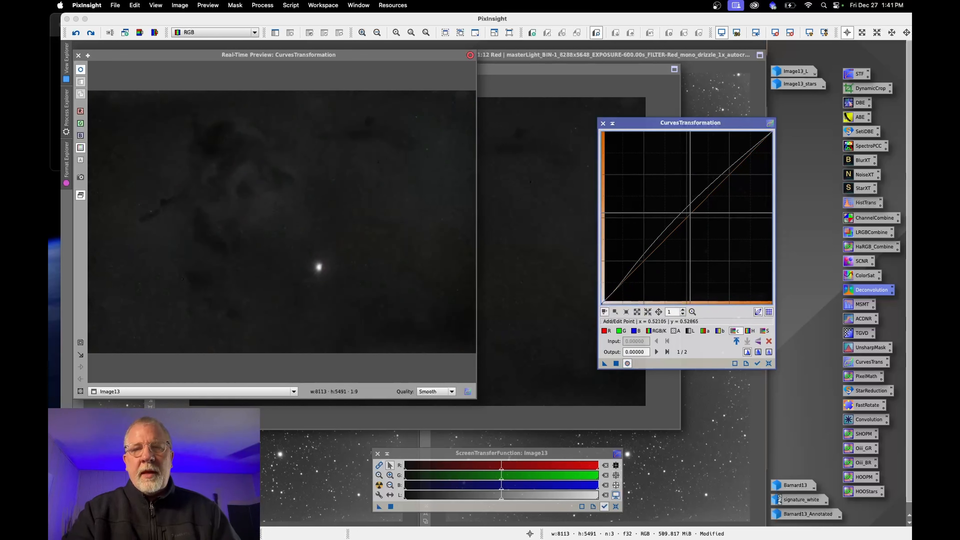
left_click(690, 212)
left_click_drag(690, 213, 678, 211)
left_click(762, 332)
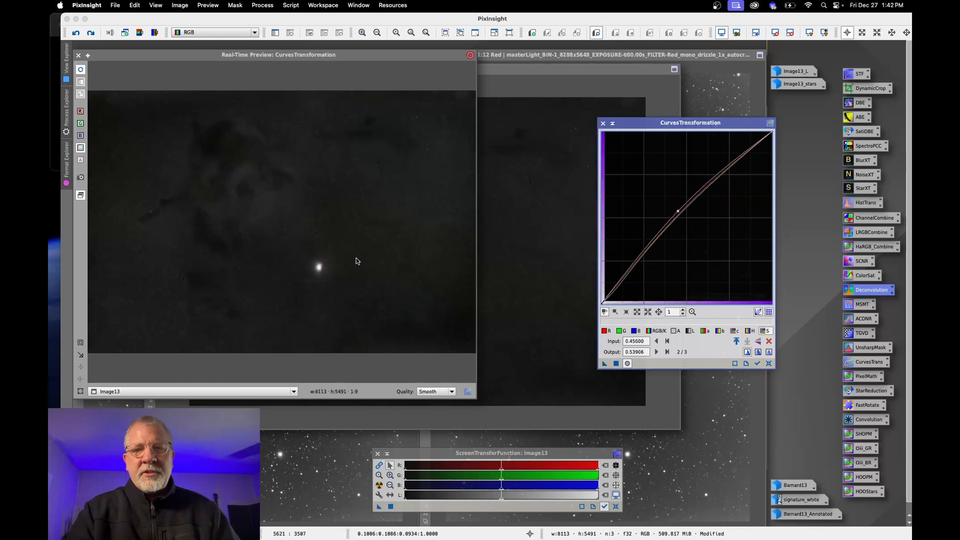
- Raise the lightness curve's midtones and anchor its shadows at about 0.117 for input 0.116
left_click(676, 331)
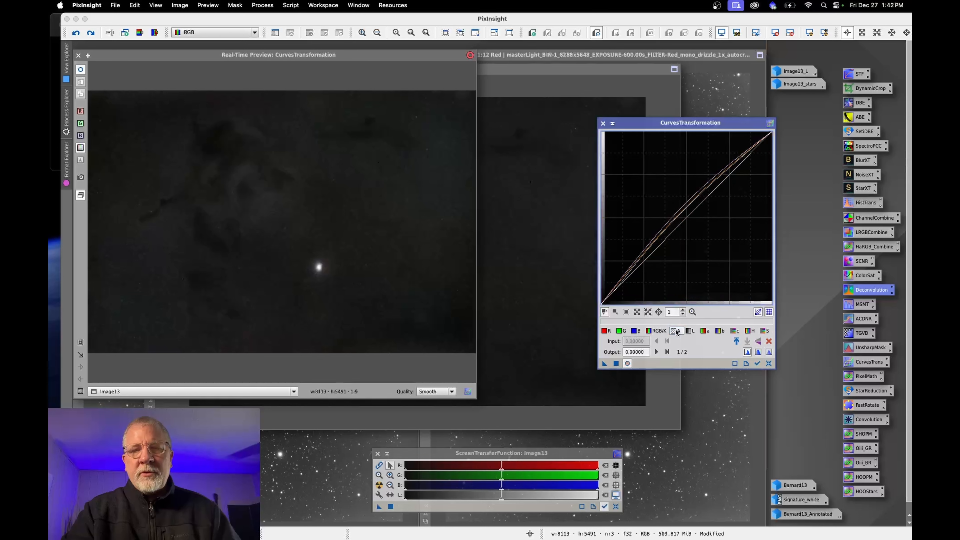
left_click(688, 331)
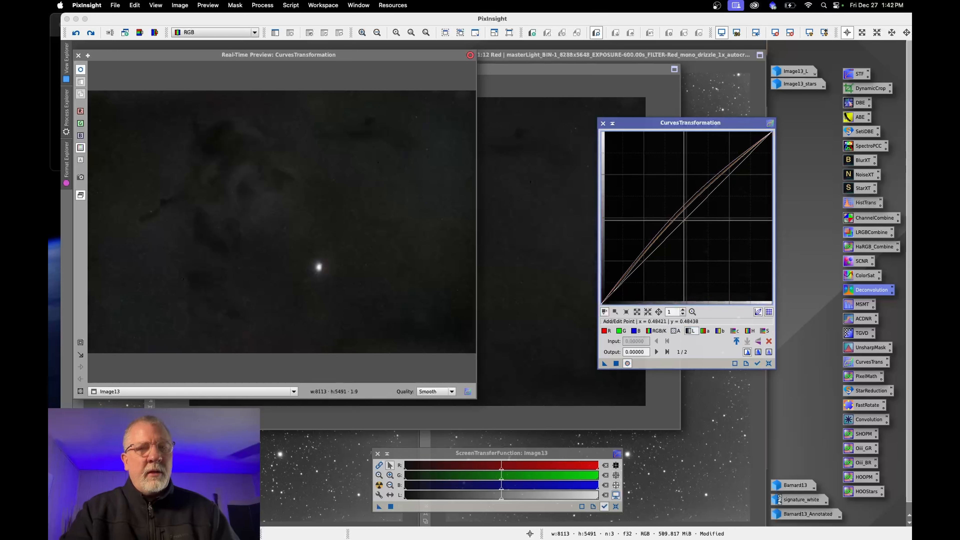
mouse_move(683, 221)
left_mouse_down()
mouse_move(654, 200)
mouse_move(680, 213)
left_mouse_up()
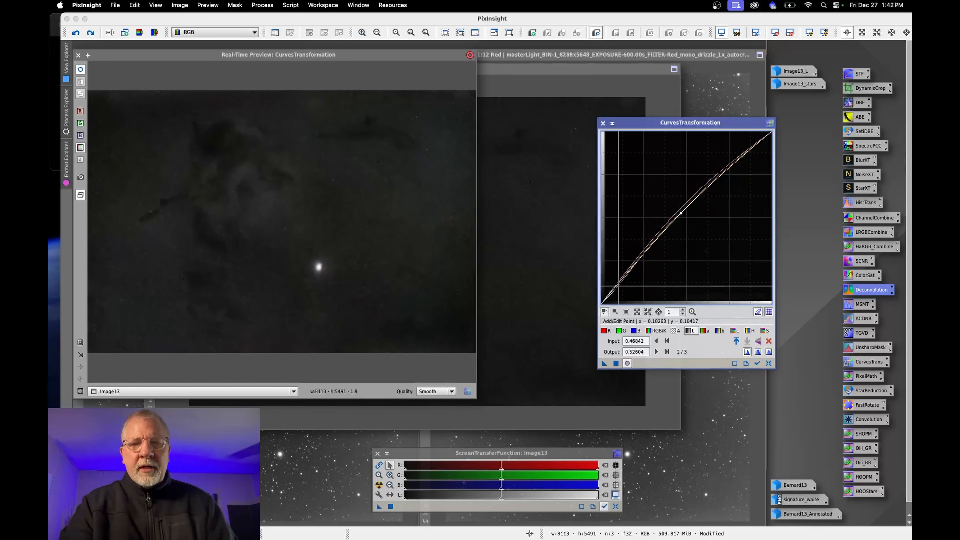
left_click(621, 284)
left_click_drag(620, 283, 621, 284)
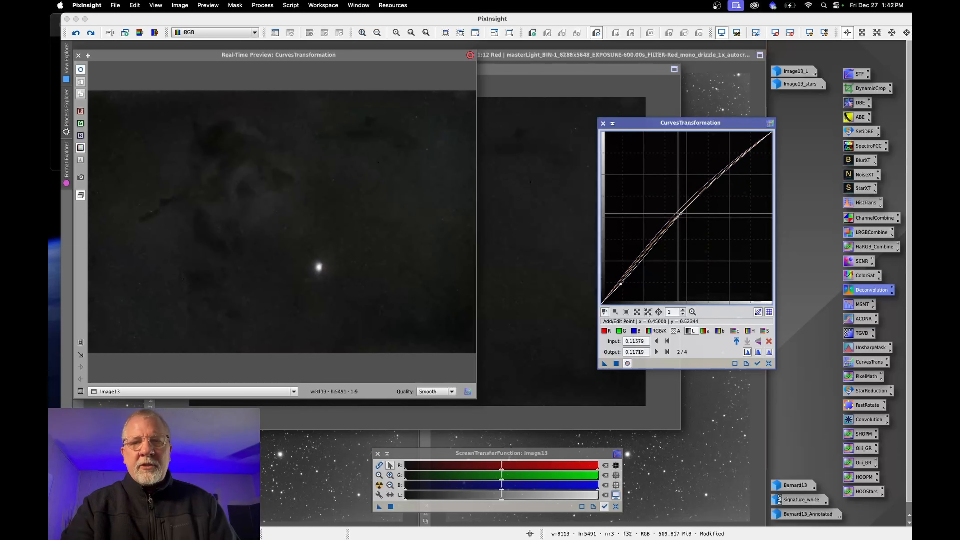
left_click_drag(681, 213, 657, 228)
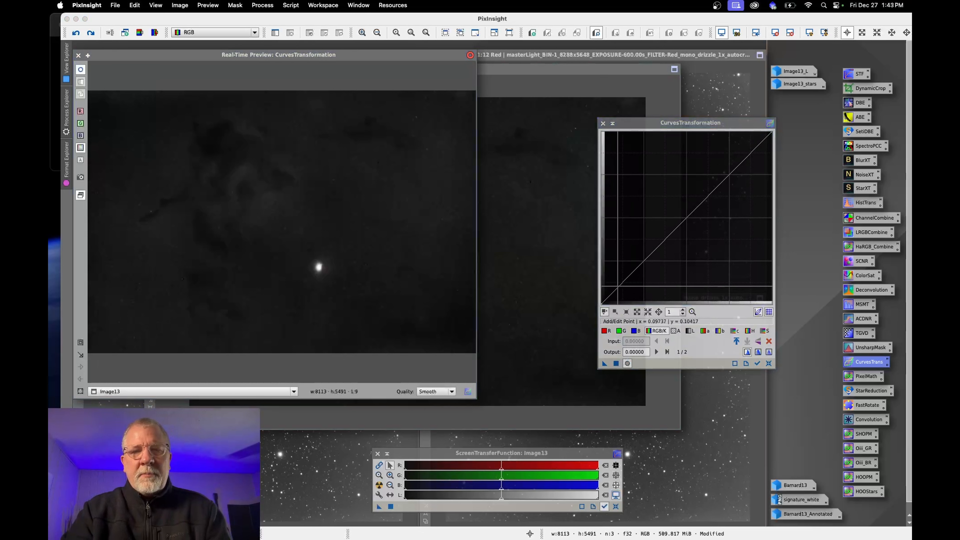
- Anchor the RGB/K curve's shadows at about 0.104 for input 0.097 and raise its midtones to about 0.552 at input 0.450
left_click(618, 286)
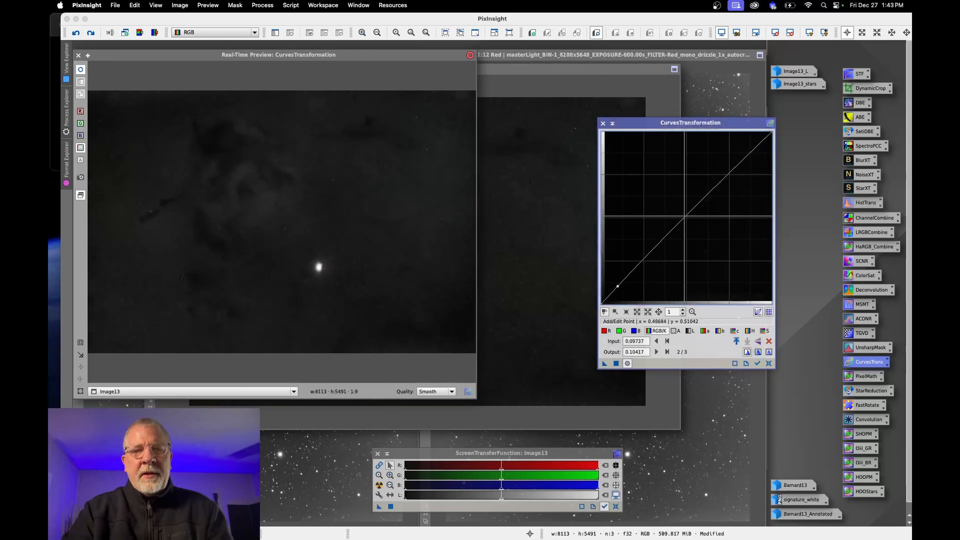
mouse_move(686, 214)
left_mouse_down()
mouse_move(652, 186)
mouse_move(691, 216)
mouse_move(678, 208)
left_mouse_up()
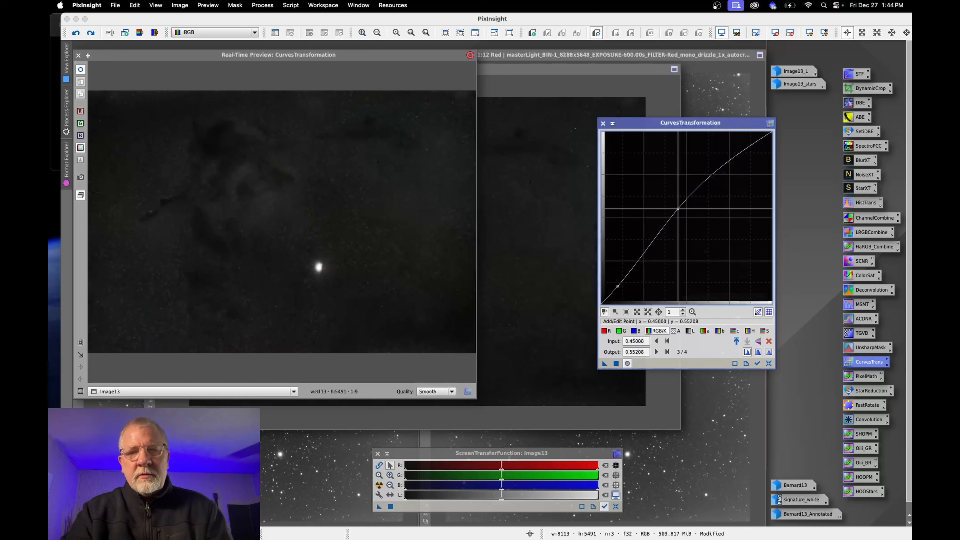
- Anchor the red and green curves' shadows at inputs of about 0.087 and 0.105, and raise their midtones, red to about 0.474 at input 0.374
left_click(605, 332)
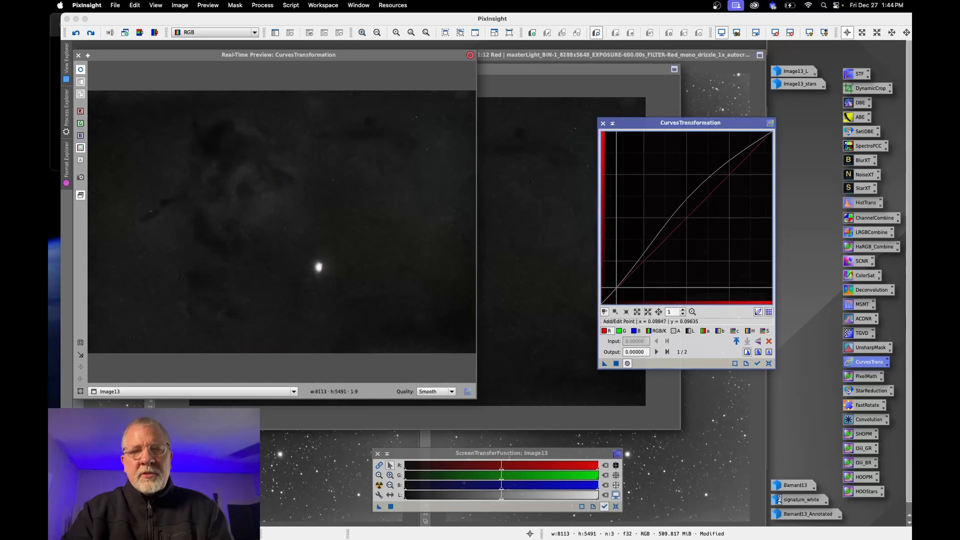
left_click(616, 288)
left_click_drag(670, 229, 666, 222)
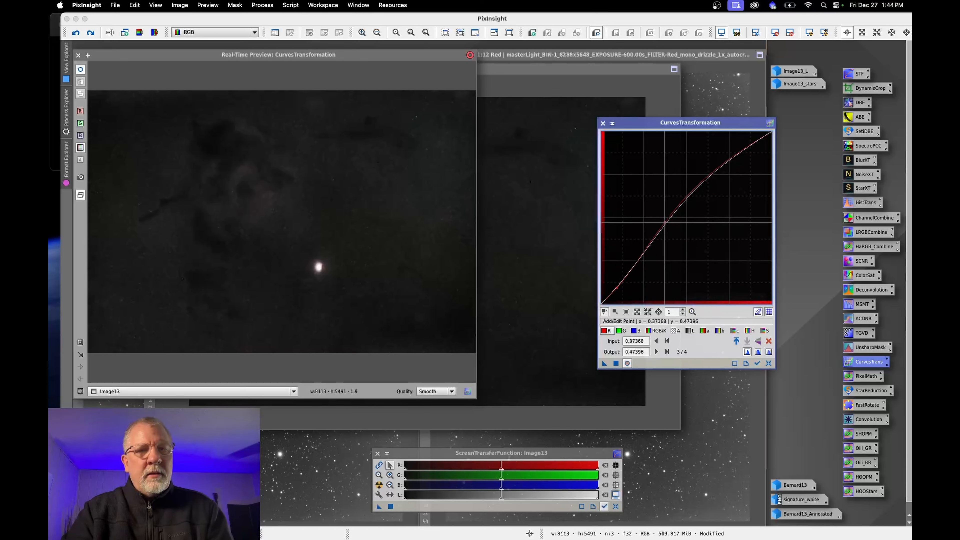
left_click(622, 333)
left_click(620, 286)
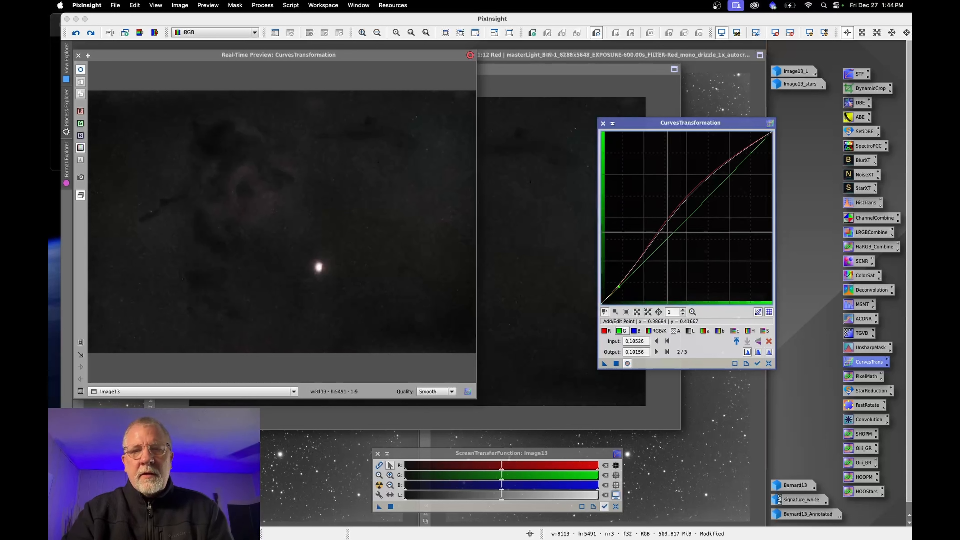
left_click_drag(670, 231, 668, 227)
- Raise the blue curve's midtones and place its shadow point at about 0.117 for input 0.108
left_click(636, 331)
left_click(622, 283)
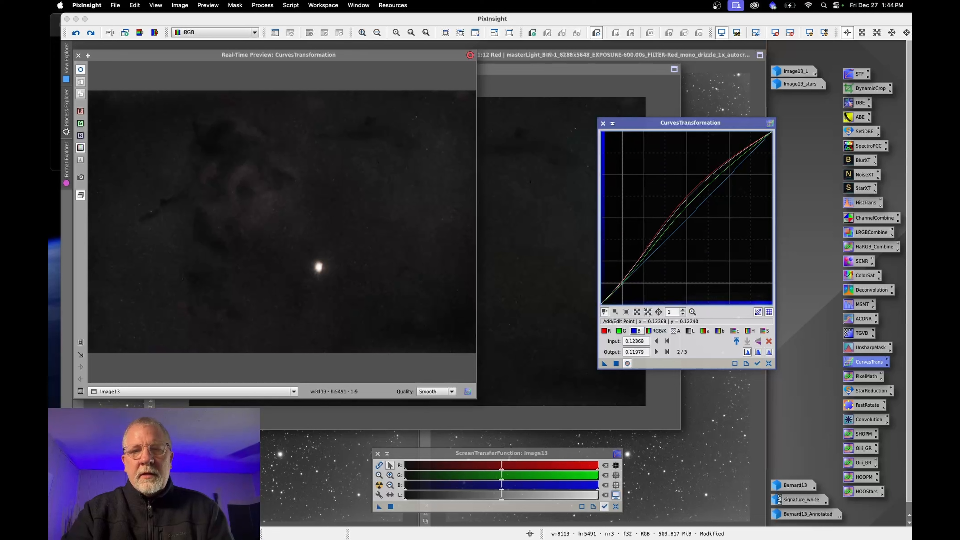
left_click(677, 229)
left_click_drag(678, 229, 672, 222)
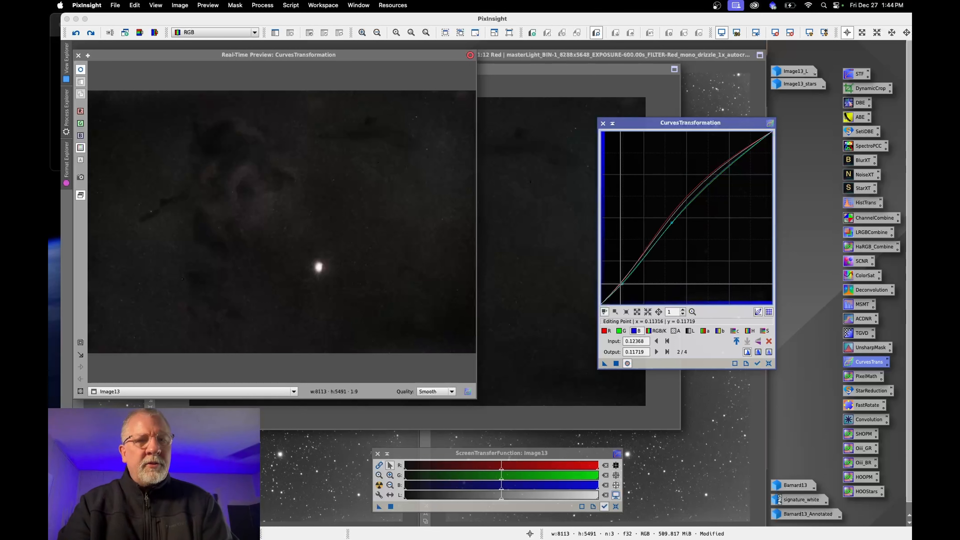
left_click_drag(620, 284, 620, 283)
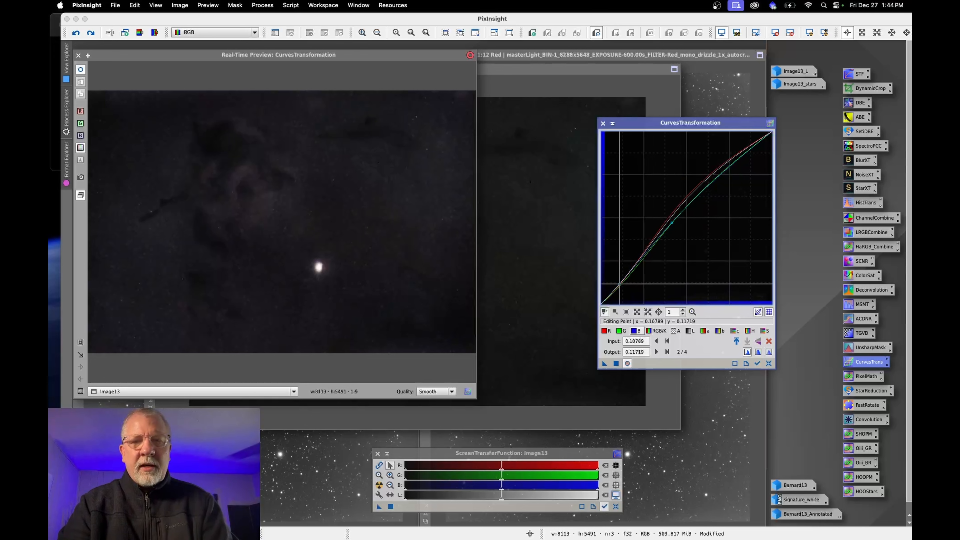
- Fine-tune the shadow points, green to about 0.104 at input 0.097 and blue to about 0.112 at input 0.113
left_click(619, 331)
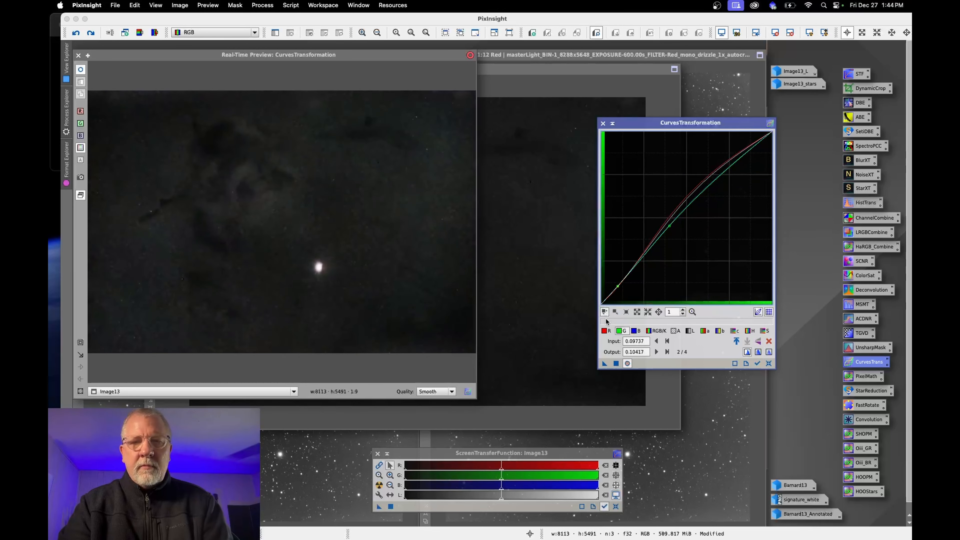
left_click(604, 330)
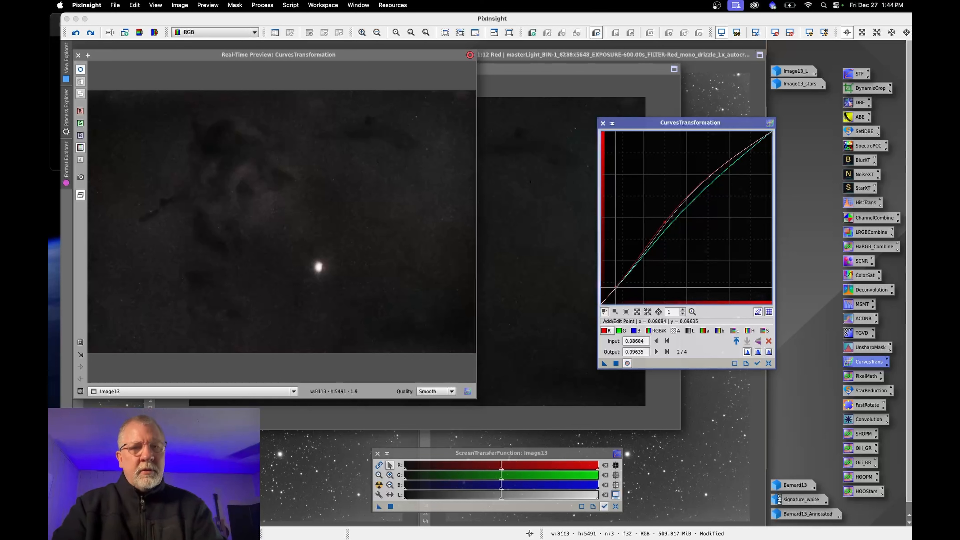
left_click(634, 332)
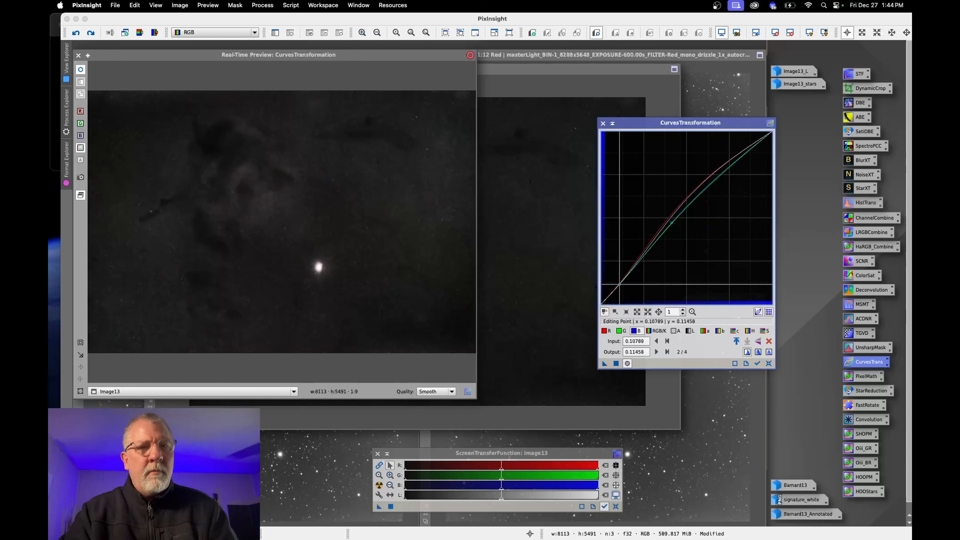
left_click_drag(620, 285, 620, 284)
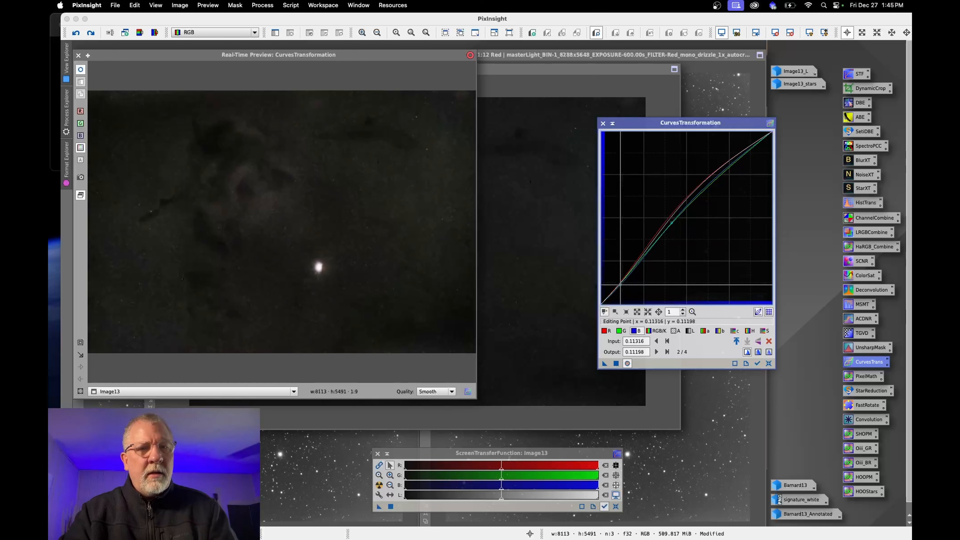
- Set the green curve's shadow point to about 0.104 at input 0.095 and open the red curve for editing
left_click(619, 330)
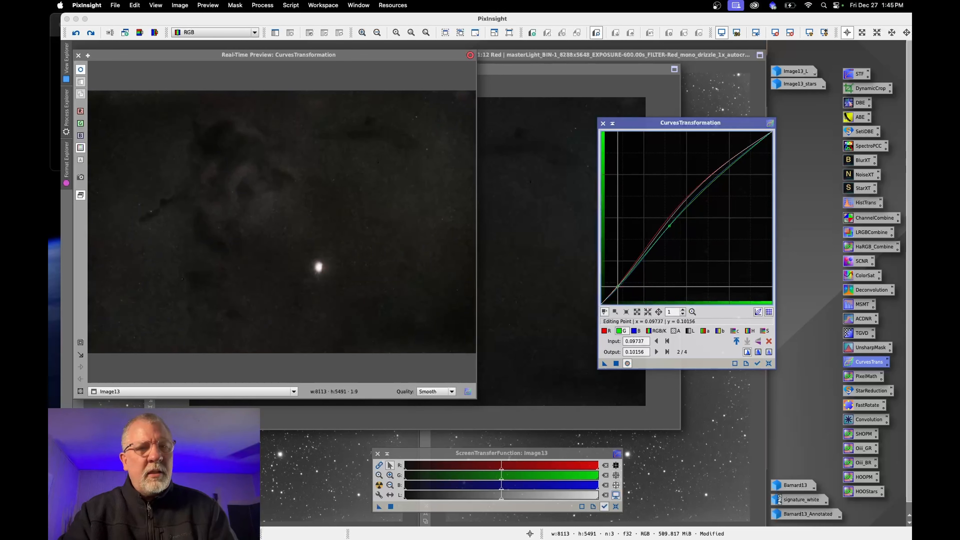
left_click_drag(618, 286, 617, 286)
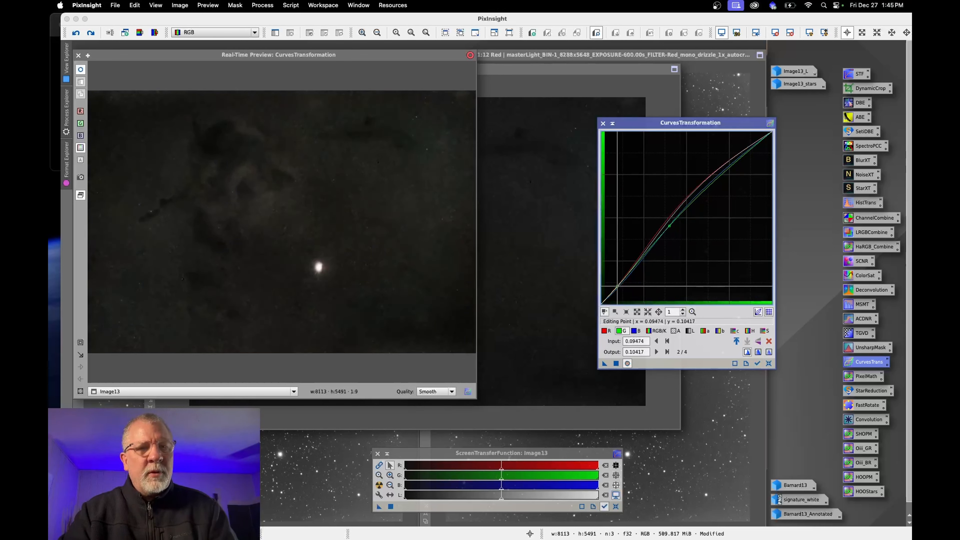
left_click(604, 331)
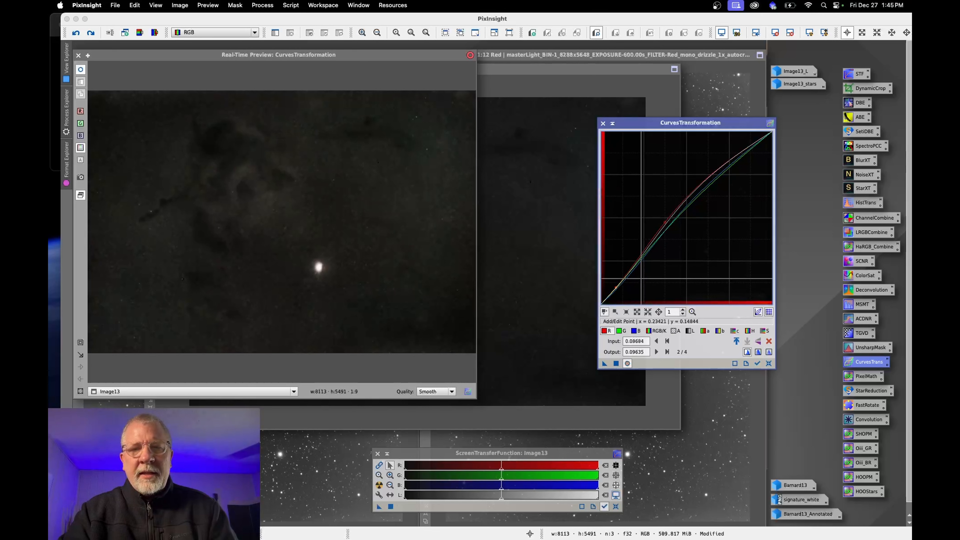
- Fine-tune the red curve's shadow point to about 0.096 at input 0.079
left_click_drag(615, 285, 614, 285)
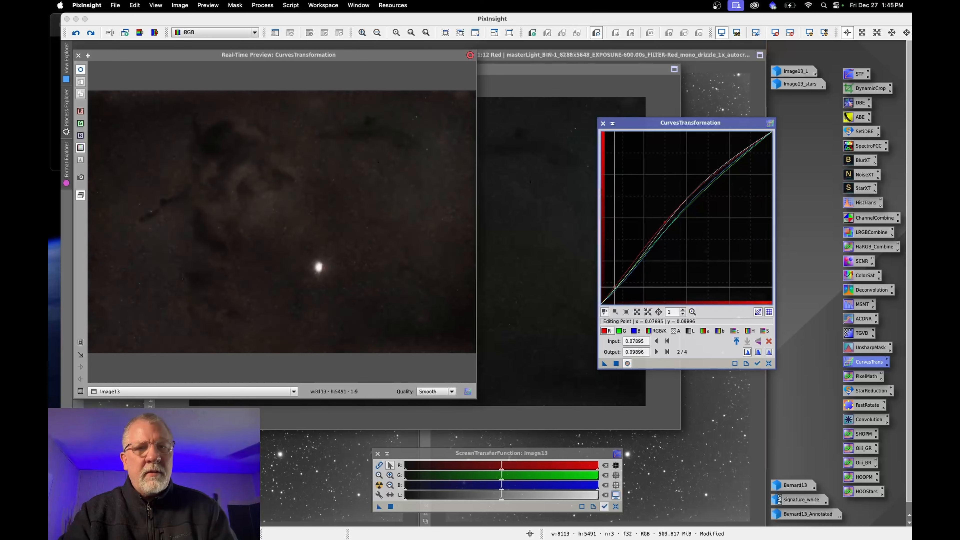
left_click_drag(615, 286, 615, 287)
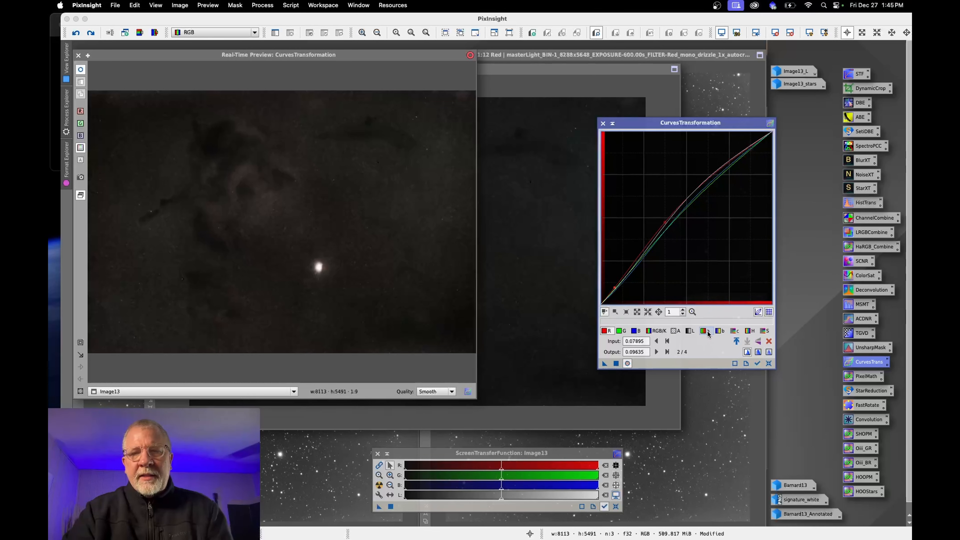
- Raise the chroma curve to about 0.510 at input 0.468 and the saturation curve to about 0.508 at input 0.458
left_click(733, 331)
left_click(681, 216)
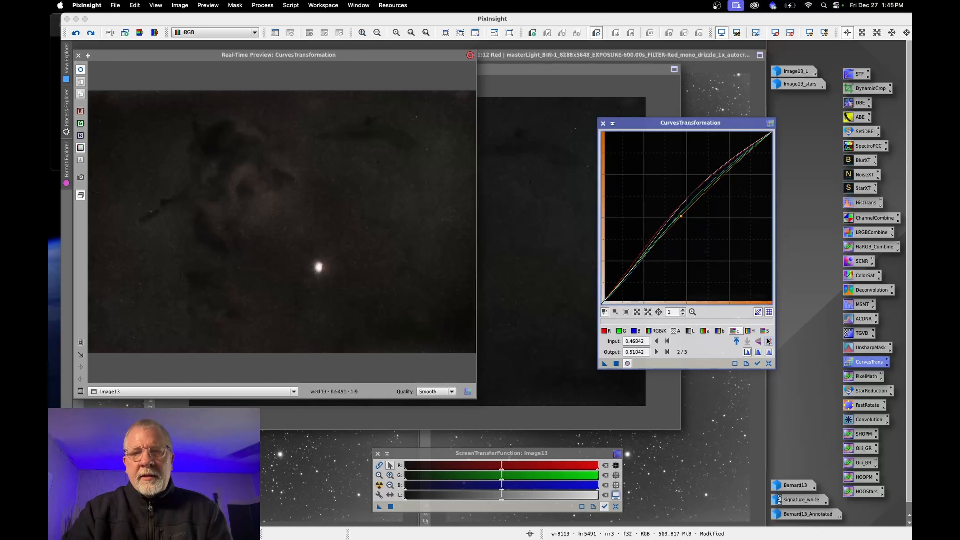
left_click(765, 331)
left_click(679, 217)
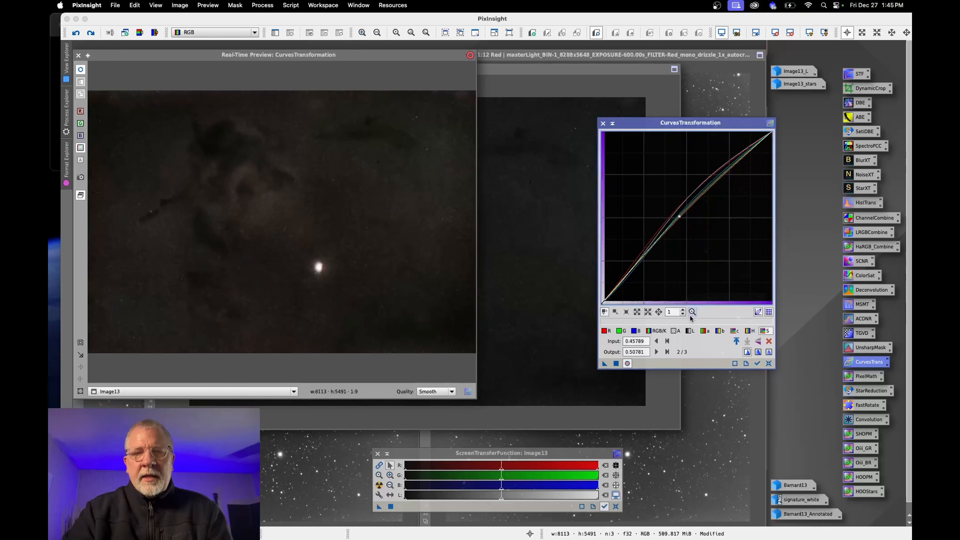
- Raise the lightness curve's midtones to about 0.503 at input 0.437 and finish the curves adjustment
left_click(690, 330)
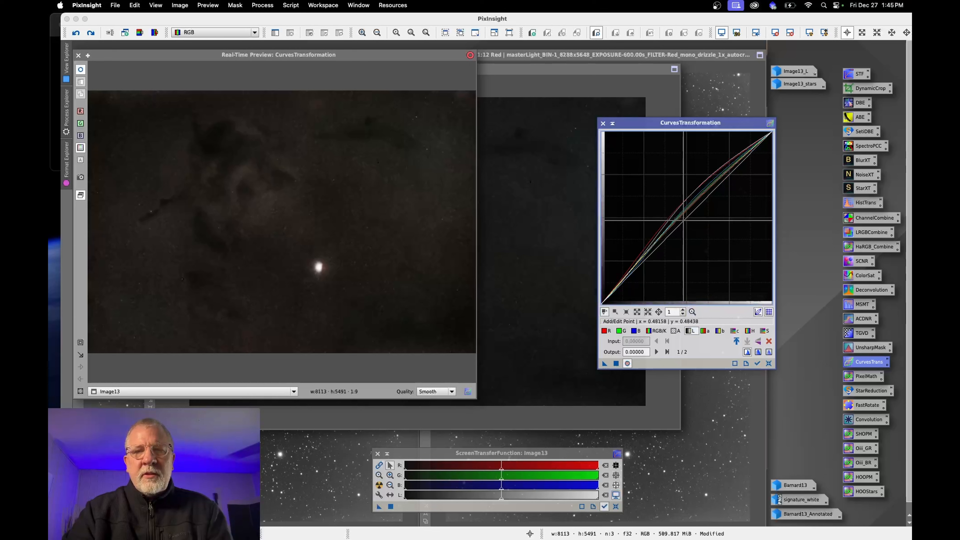
left_click(684, 220)
mouse_move(683, 220)
left_mouse_down()
mouse_move(655, 203)
mouse_move(675, 218)
left_mouse_up()
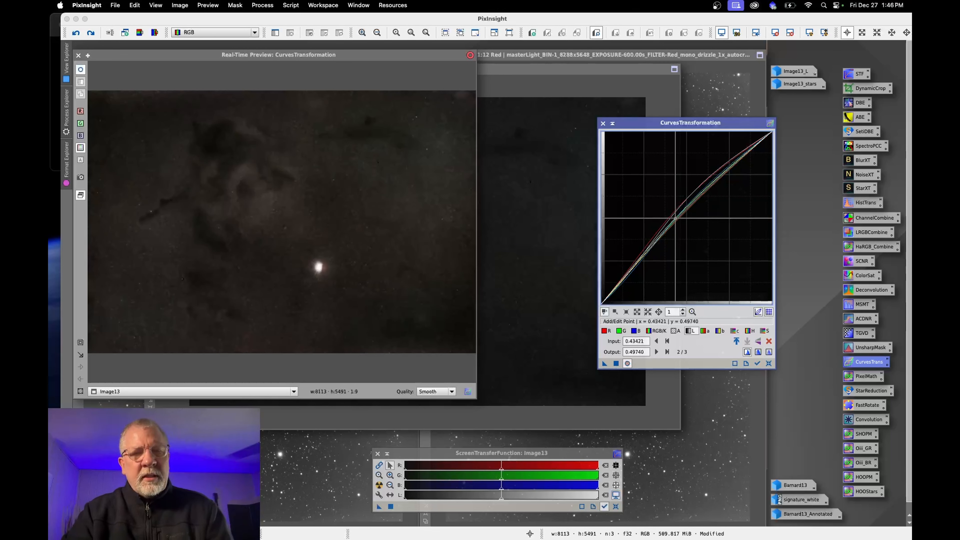
left_click_drag(675, 218, 675, 217)
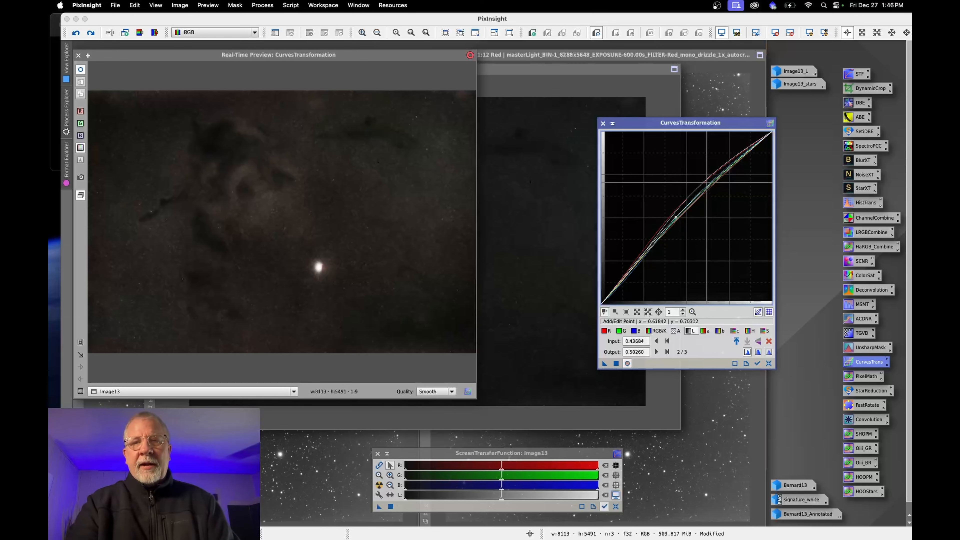
left_click(602, 124)
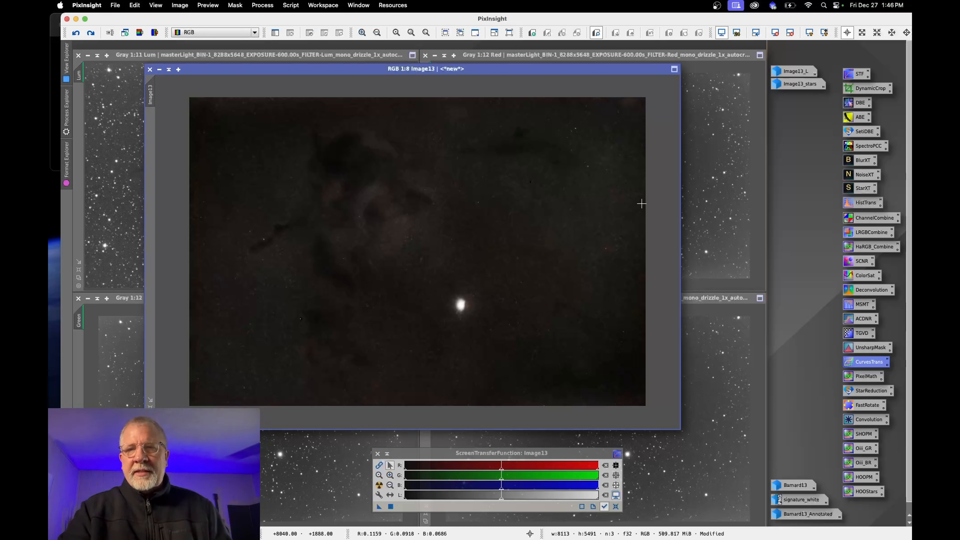
- Brighten Image13 with HistogramTransformation, using the live preview, with shadows at about 0.0095 and midtones slightly under 0.417
double_click(866, 203)
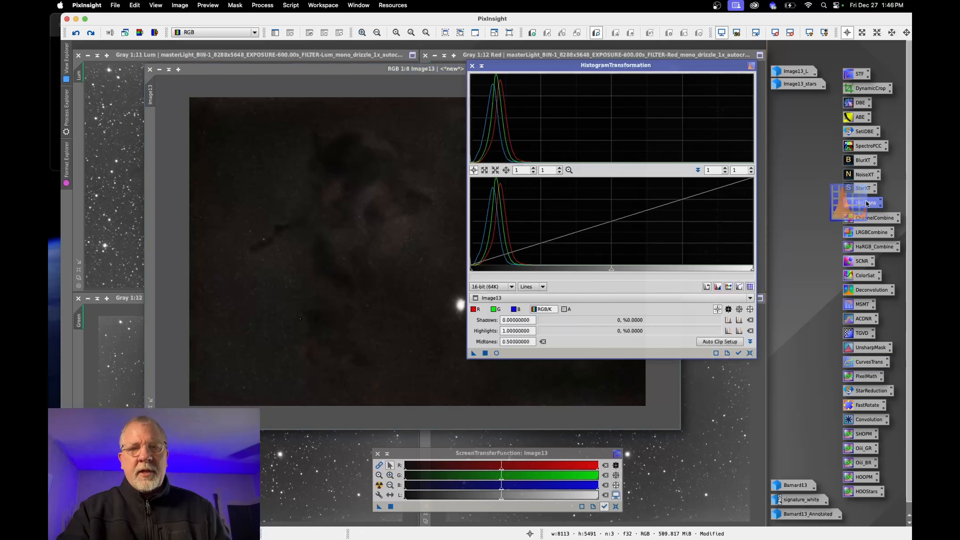
left_click(739, 354)
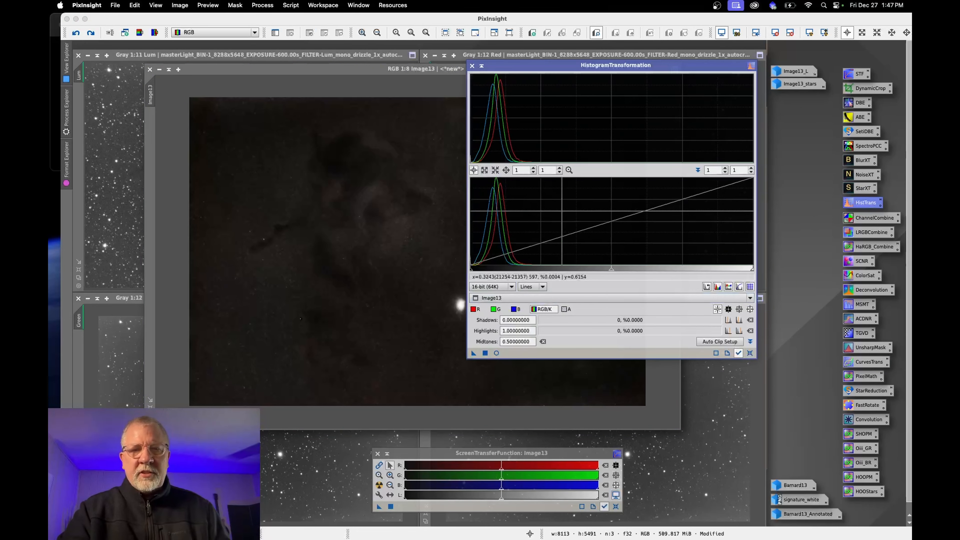
left_click(497, 353)
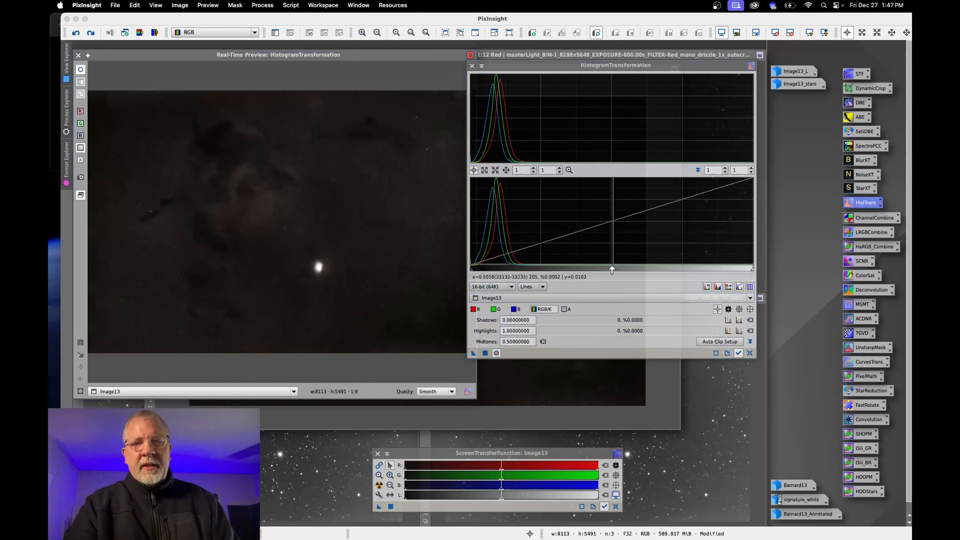
left_click_drag(613, 271, 587, 271)
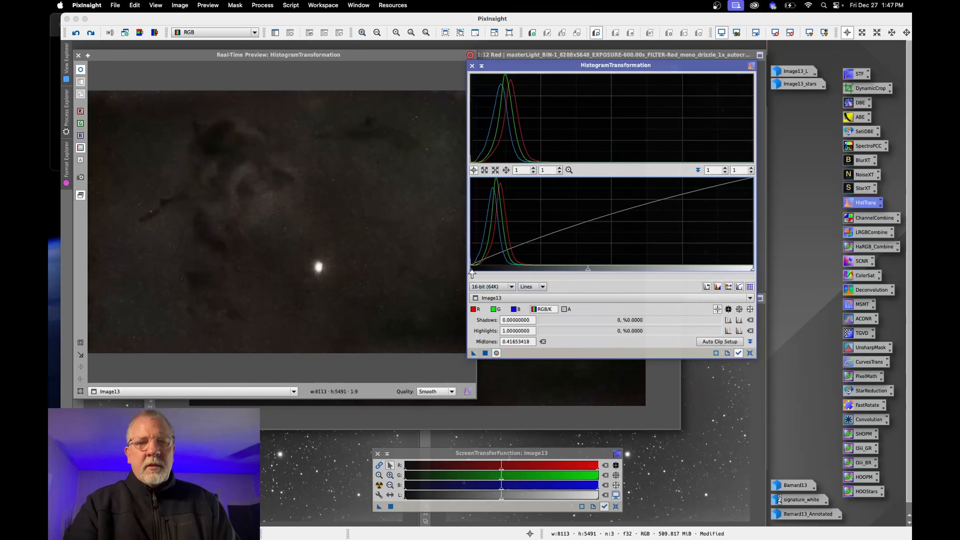
left_click_drag(471, 272, 473, 272)
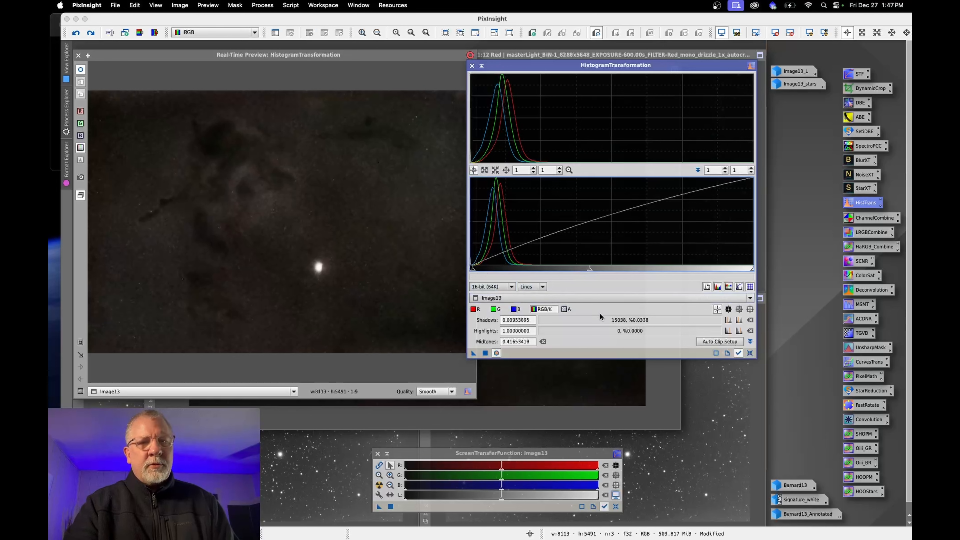
left_click_drag(590, 271, 587, 271)
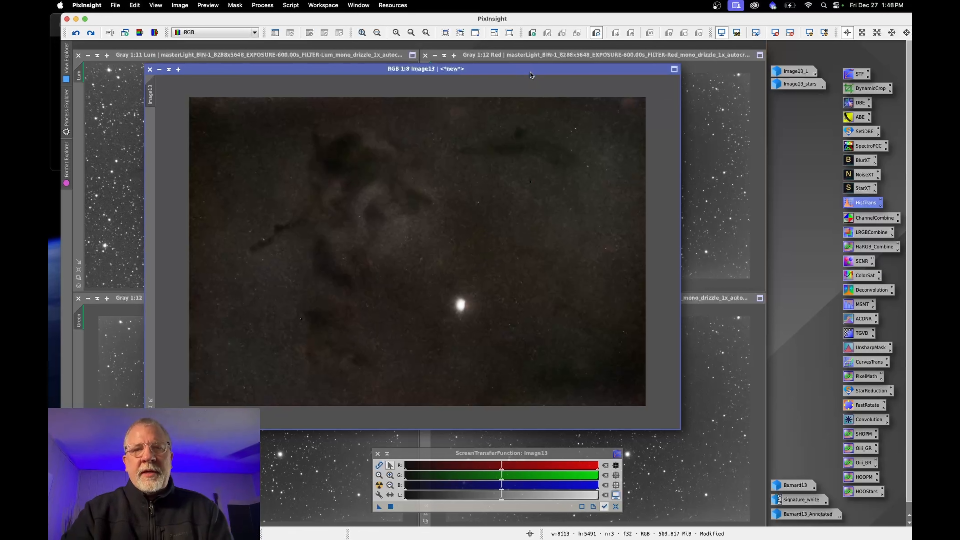
left_click_drag(530, 71, 497, 56)
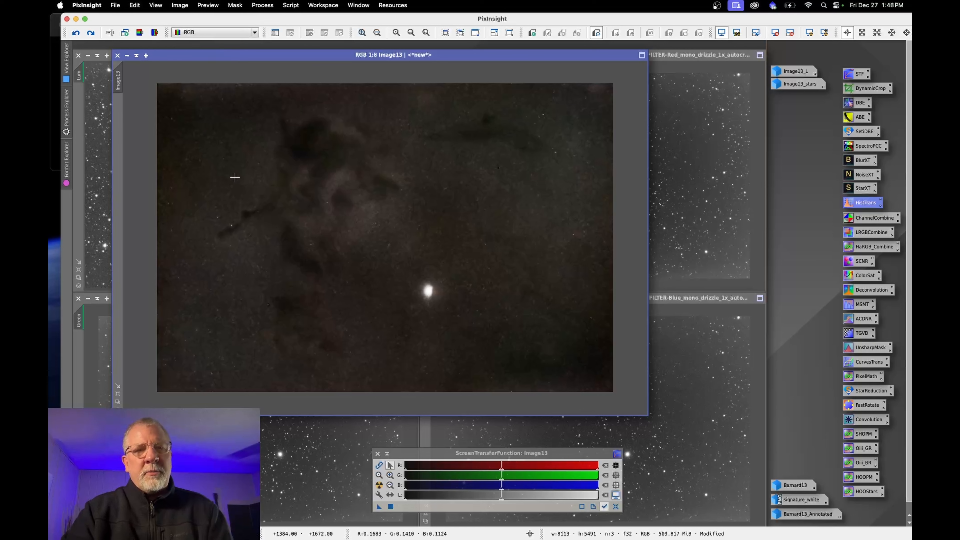
left_click(141, 34)
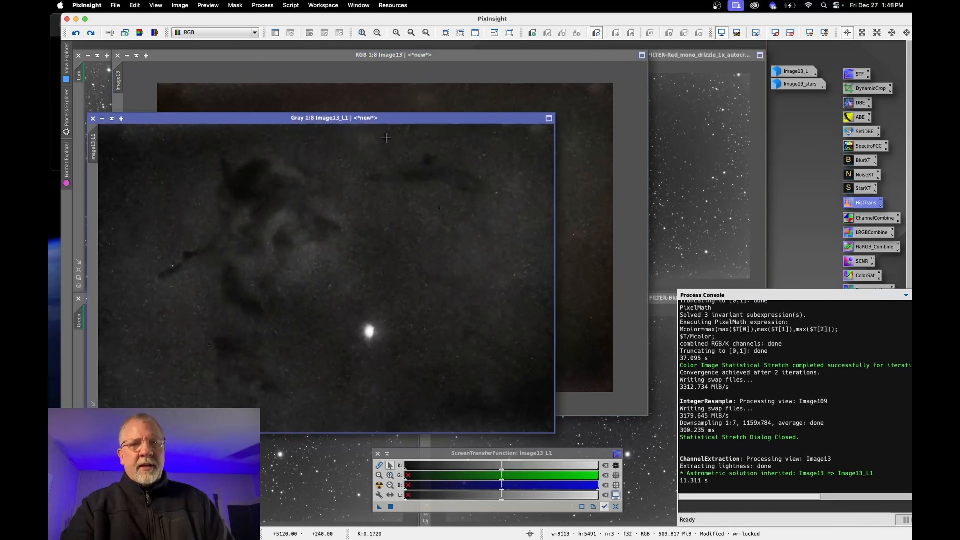
left_click_drag(368, 117, 490, 78)
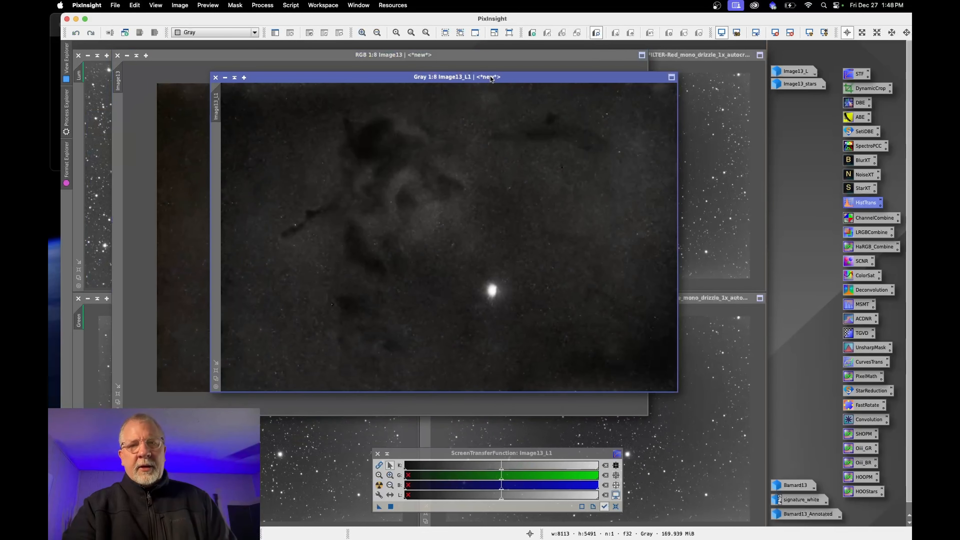
left_click(216, 77)
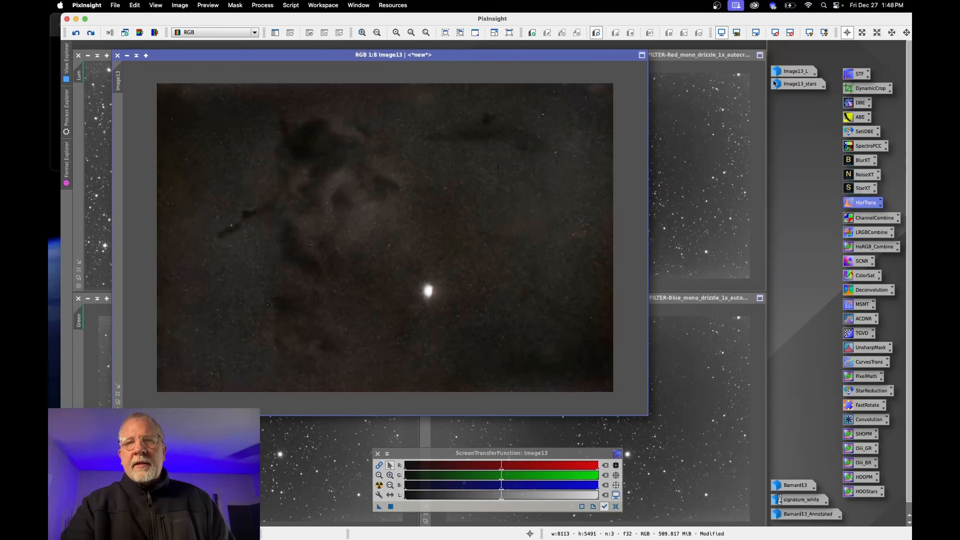
- Restore the iconized Image13_L lightness image beside Image13 and compare the two
double_click(796, 70)
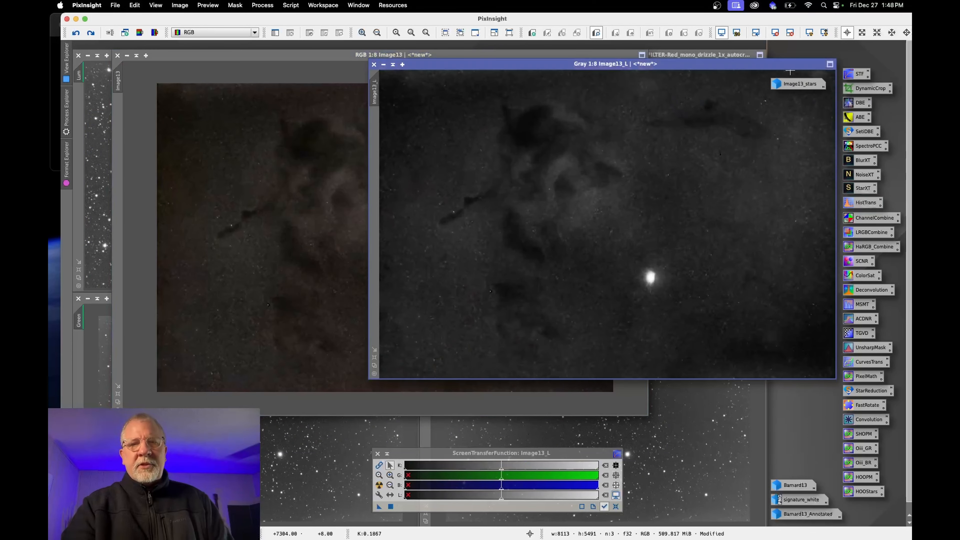
left_click_drag(567, 65, 423, 59)
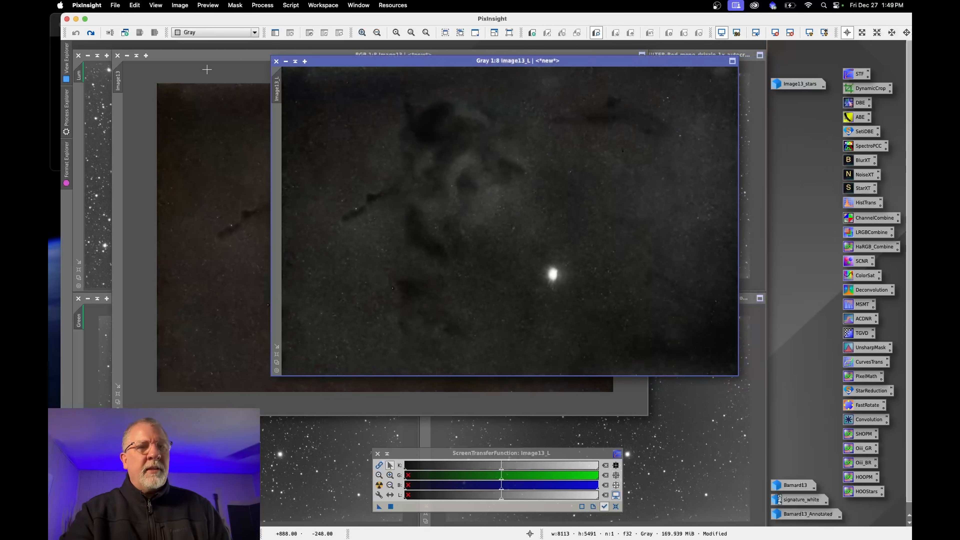
left_click(207, 69)
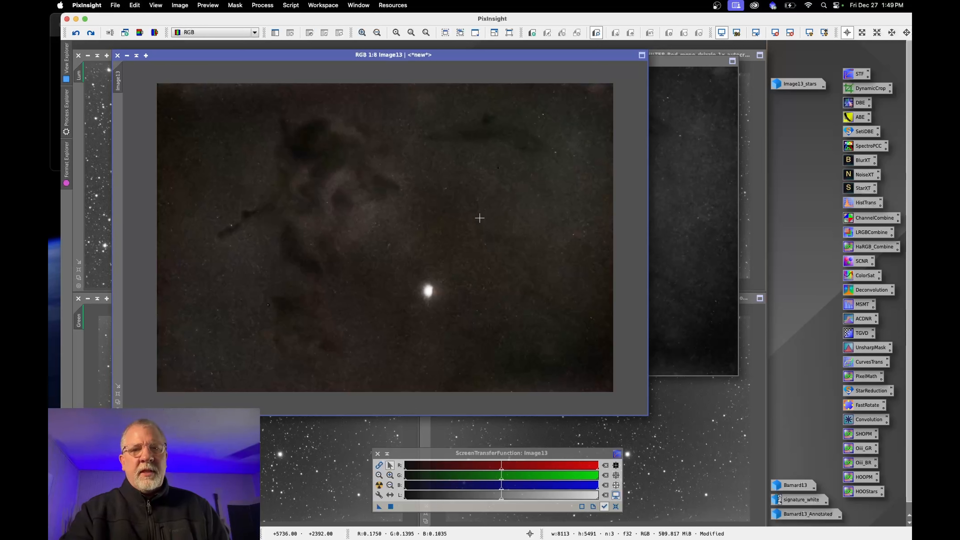
left_click(682, 69)
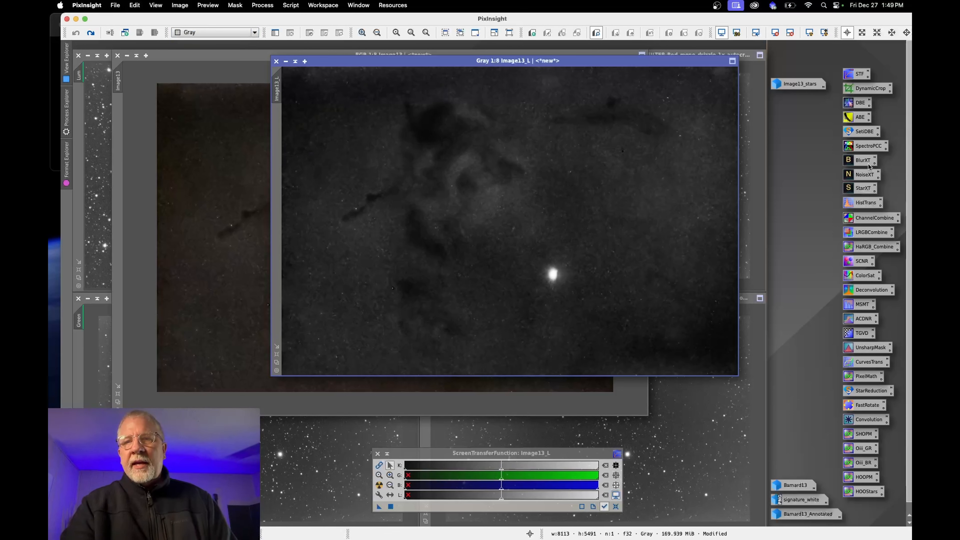
- Denoise Image13_L with NoiseXTerminator at a denoise amount of 0.29 and a moderate detail amount, judging by the live preview
double_click(864, 175)
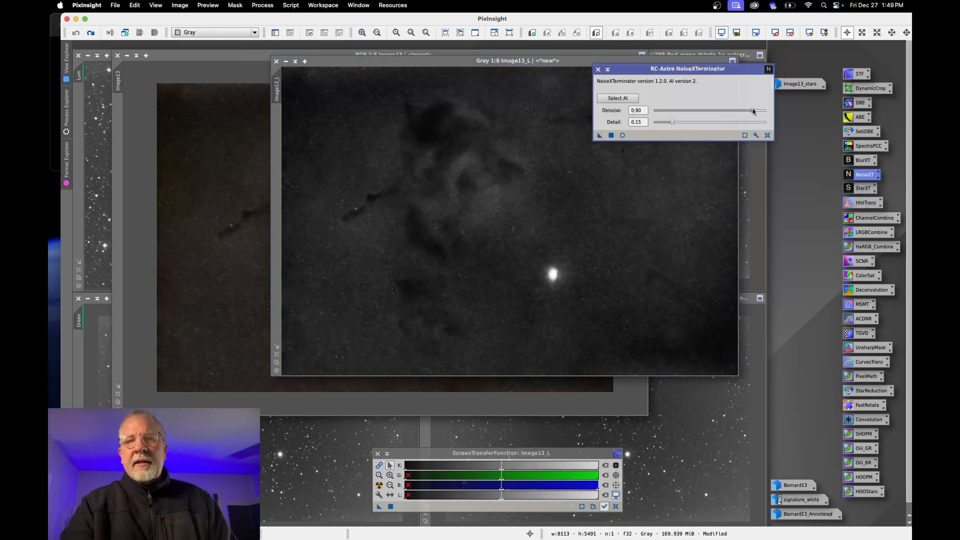
left_click_drag(753, 110, 688, 110)
left_click(622, 136)
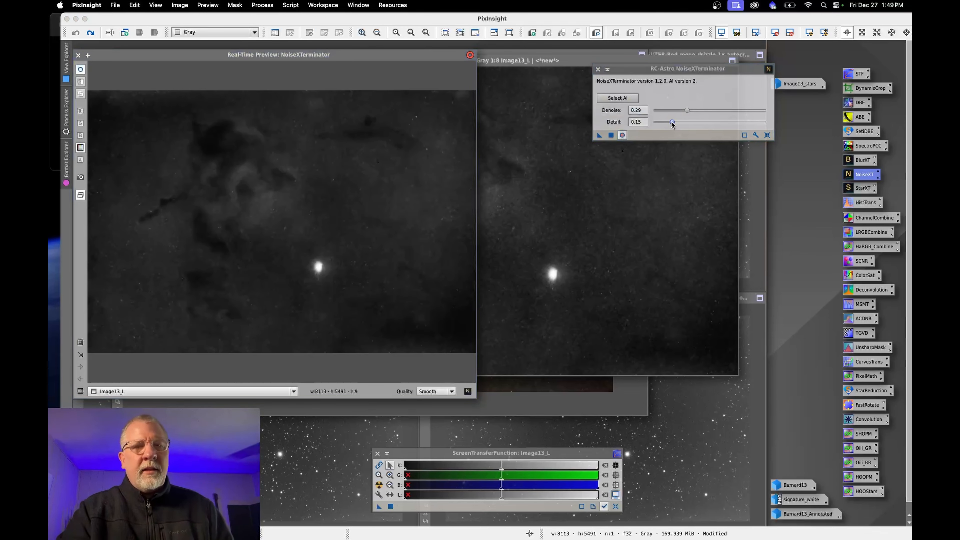
left_click_drag(671, 121, 714, 118)
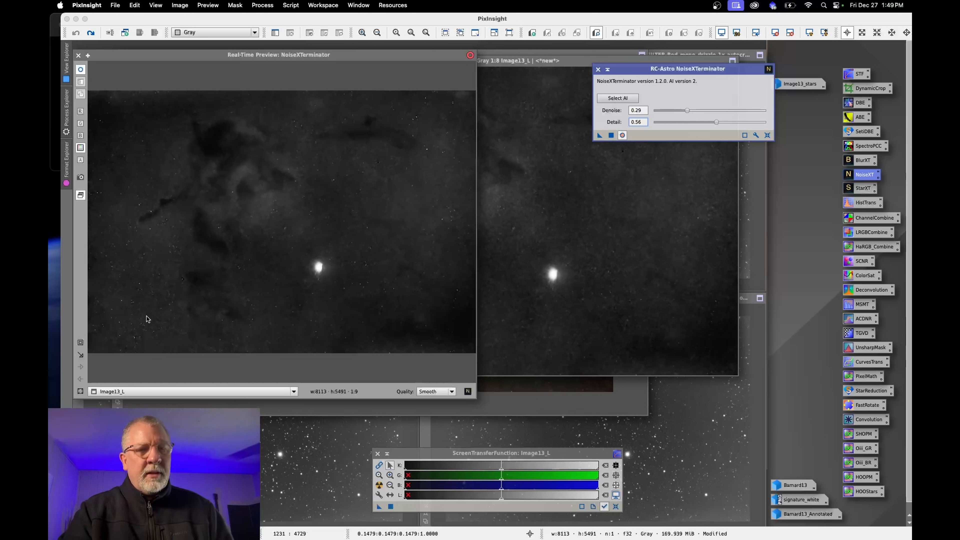
left_click(716, 123)
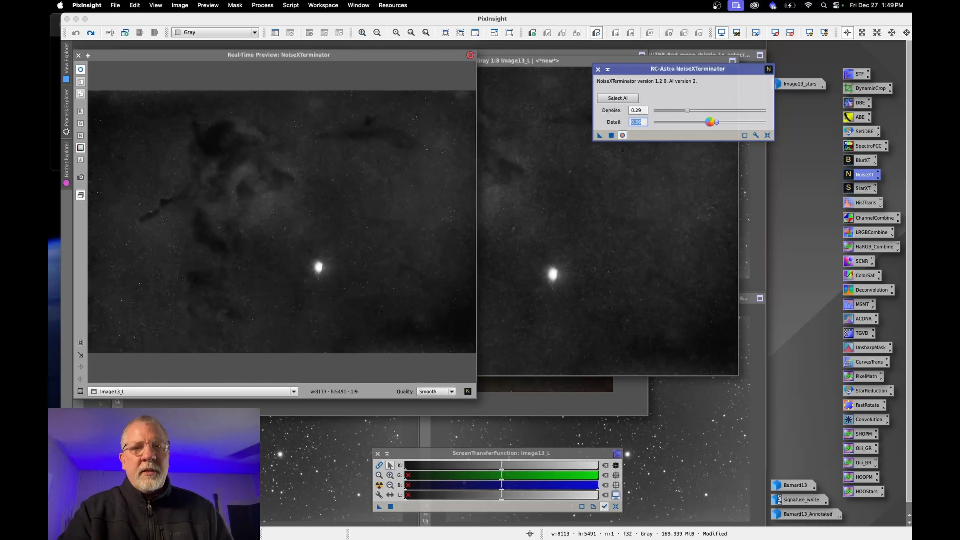
left_click_drag(710, 122, 709, 125)
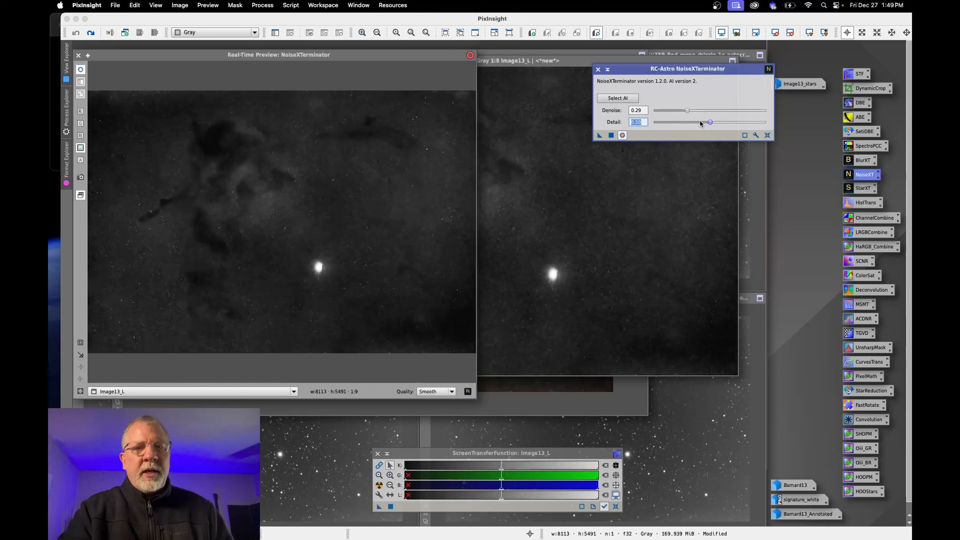
left_click_drag(699, 122, 689, 124)
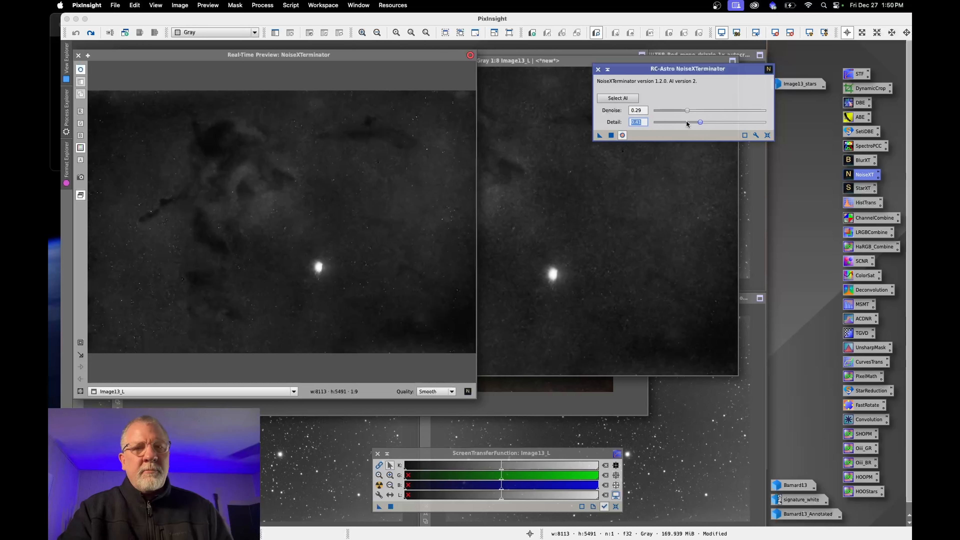
left_click(686, 121)
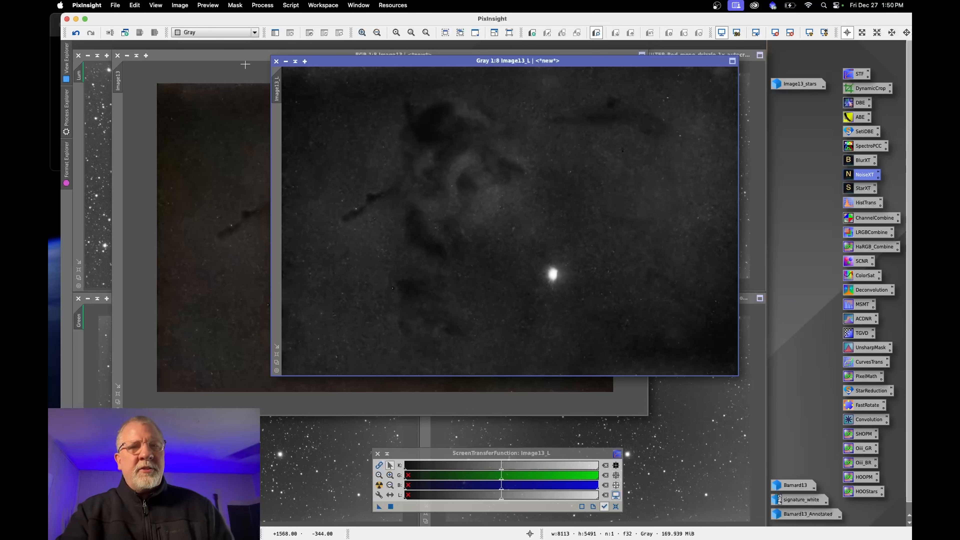
- Move Image13_L aside and iconize it so only the color Image13 stays in front
left_click(177, 6)
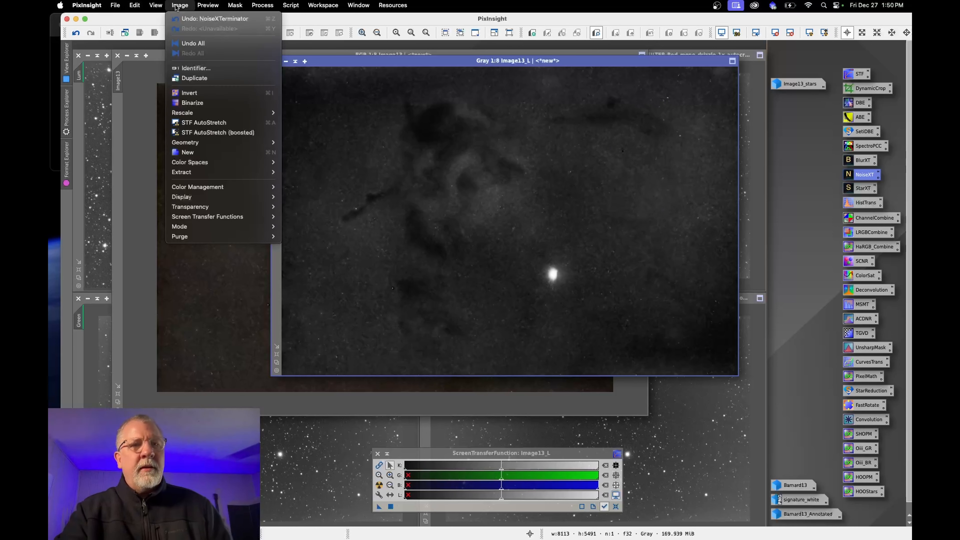
left_click(583, 61)
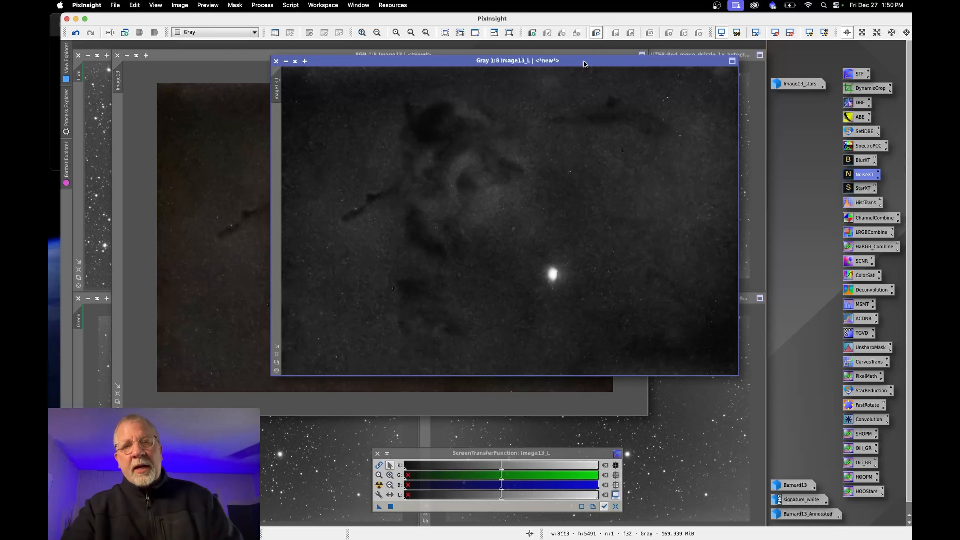
left_click_drag(589, 62, 640, 67)
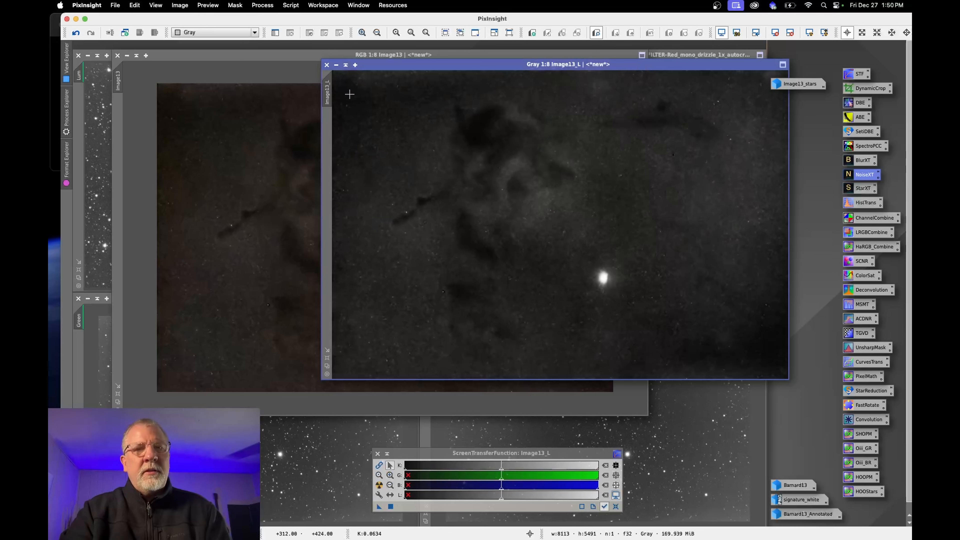
left_click(336, 65)
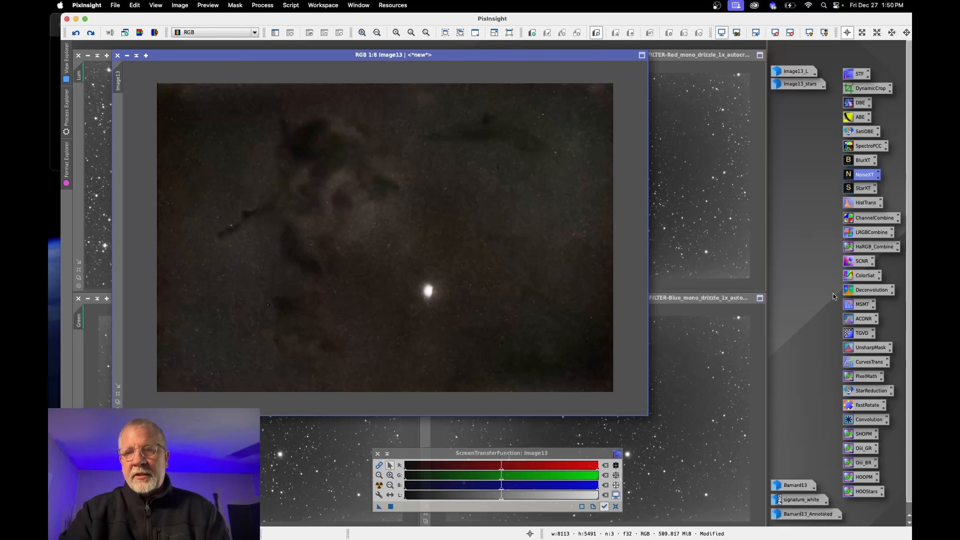
- Preview a Convolution blur on Image13 at StdDev values of about 10 and 16, and close the process without applying it
double_click(868, 419)
left_click_drag(737, 267, 703, 194)
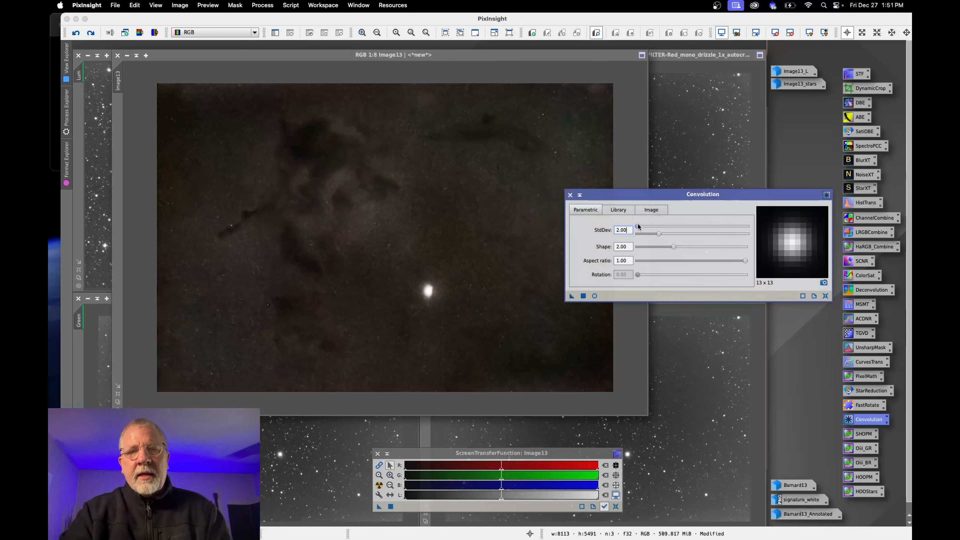
left_click_drag(638, 226, 638, 226)
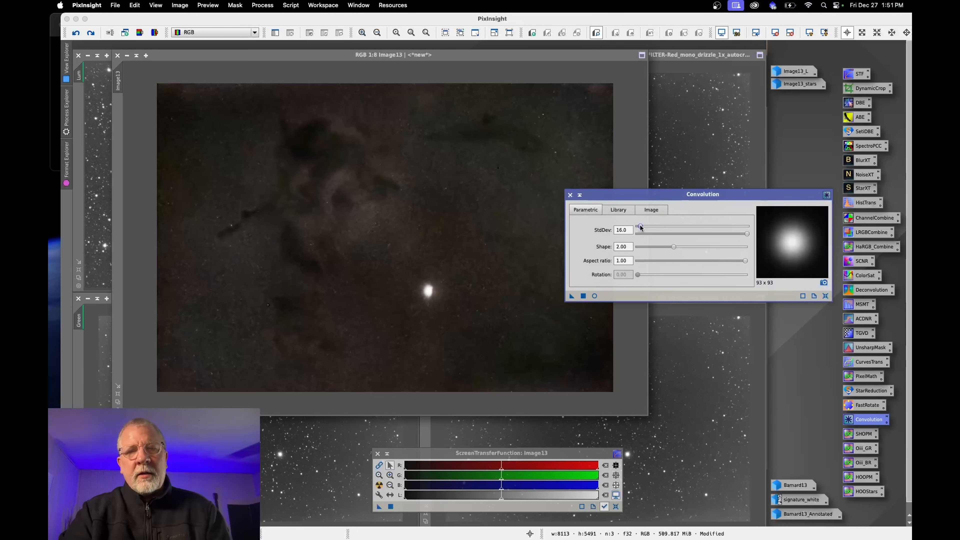
left_click_drag(640, 227, 634, 227)
left_click(594, 296)
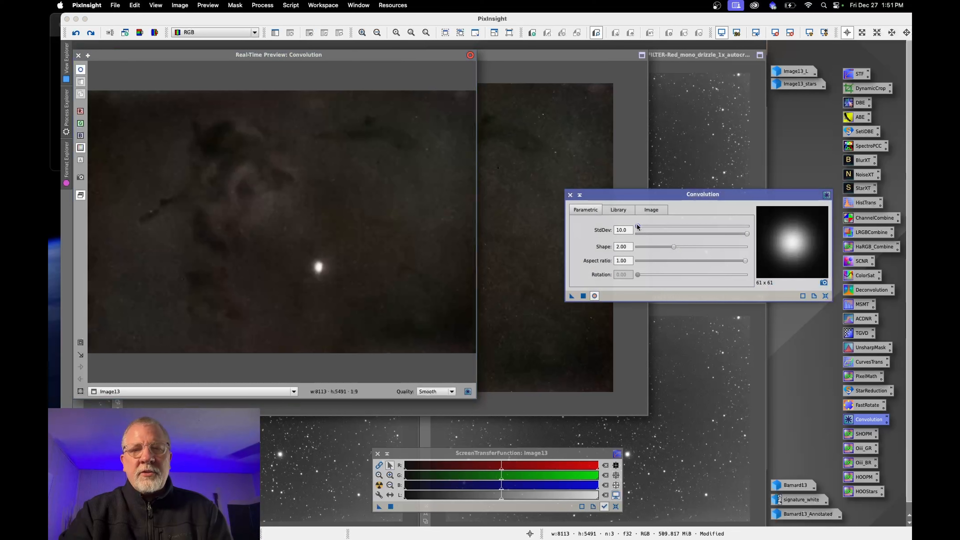
left_click_drag(638, 226, 640, 226)
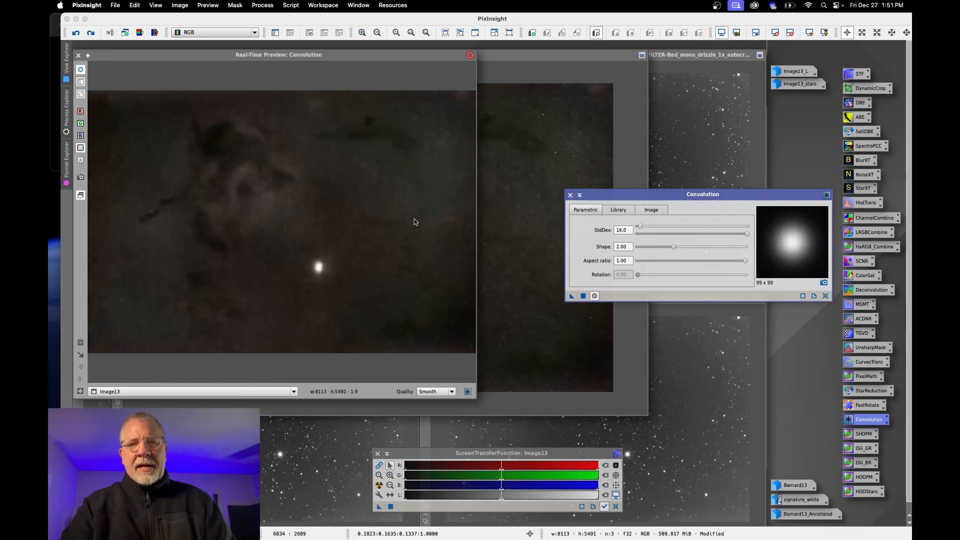
left_click(570, 195)
left_click(79, 56)
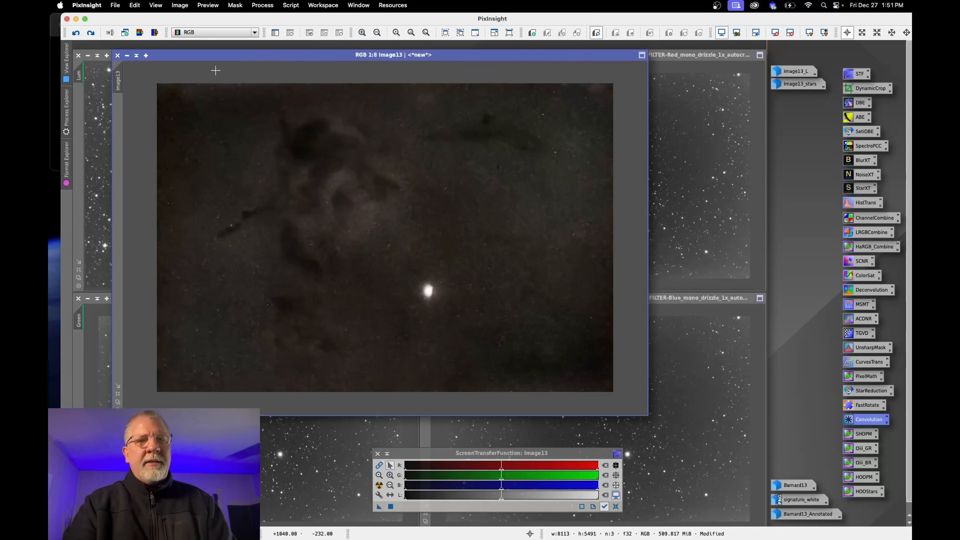
- Redo the Convolution on Image13 from its processing history and check which operation comes after it
left_click(180, 5)
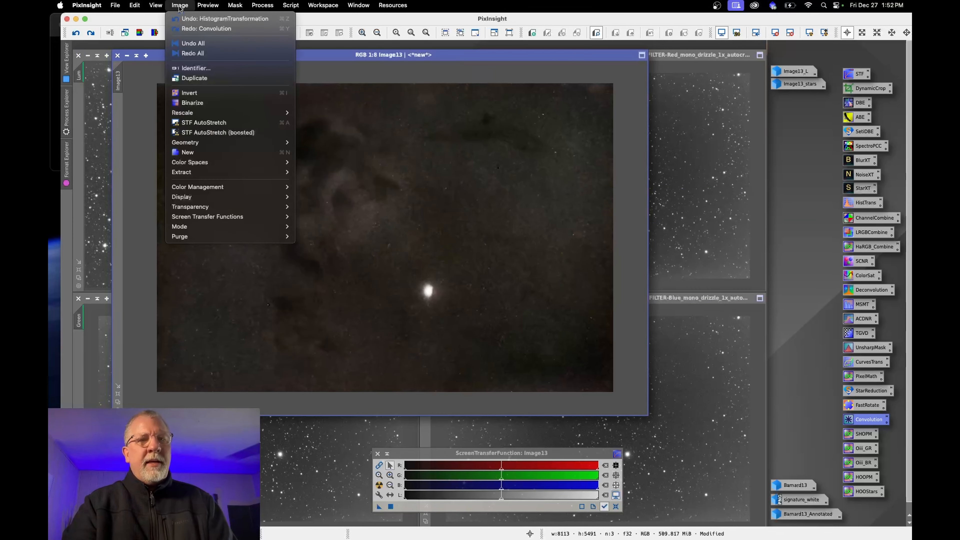
left_click(214, 28)
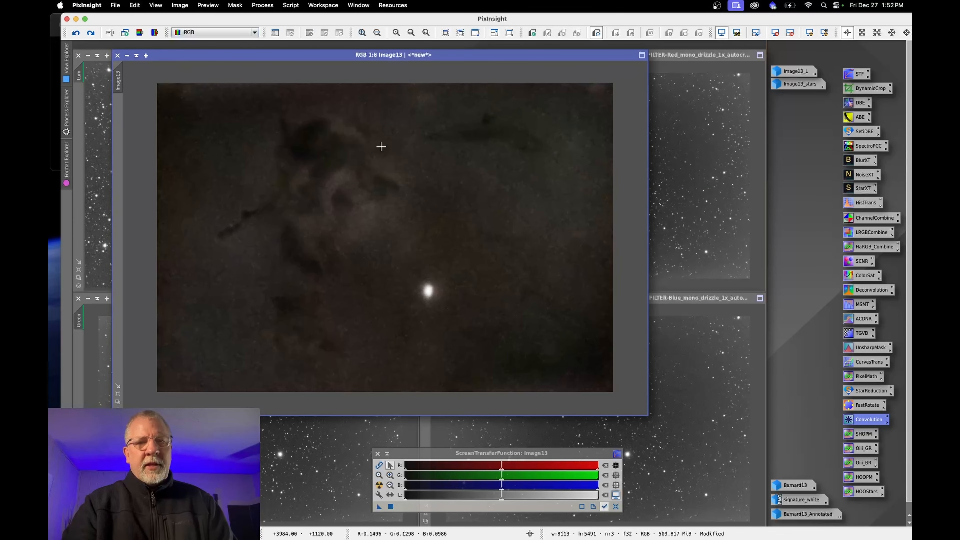
left_click(180, 5)
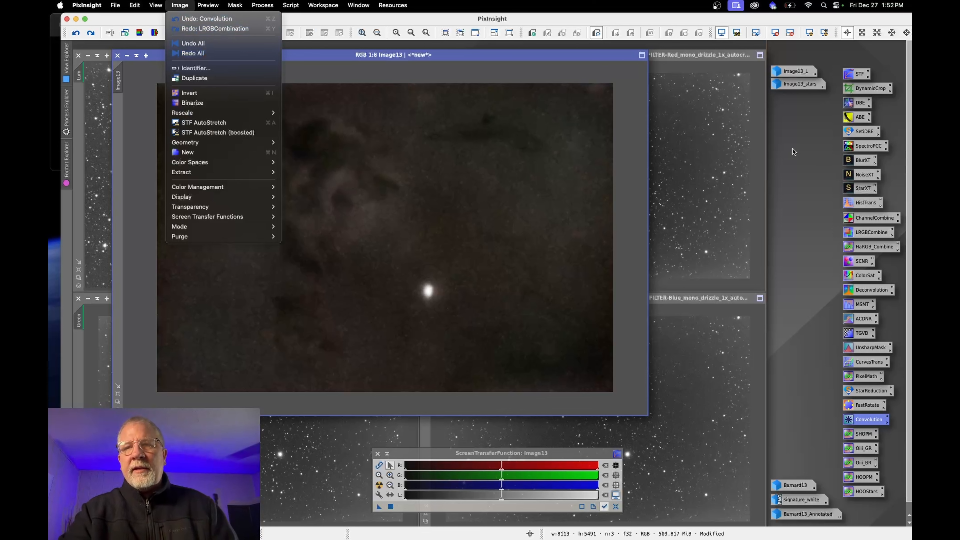
- Restore Image13_L and set up LRGBCombination with only the L channel enabled and Image13_L as its source
left_click(795, 73)
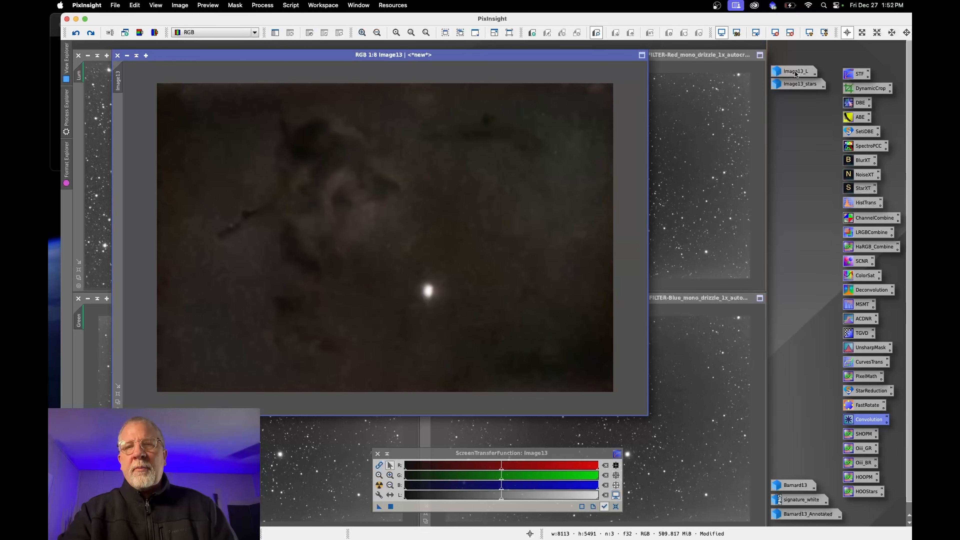
double_click(795, 72)
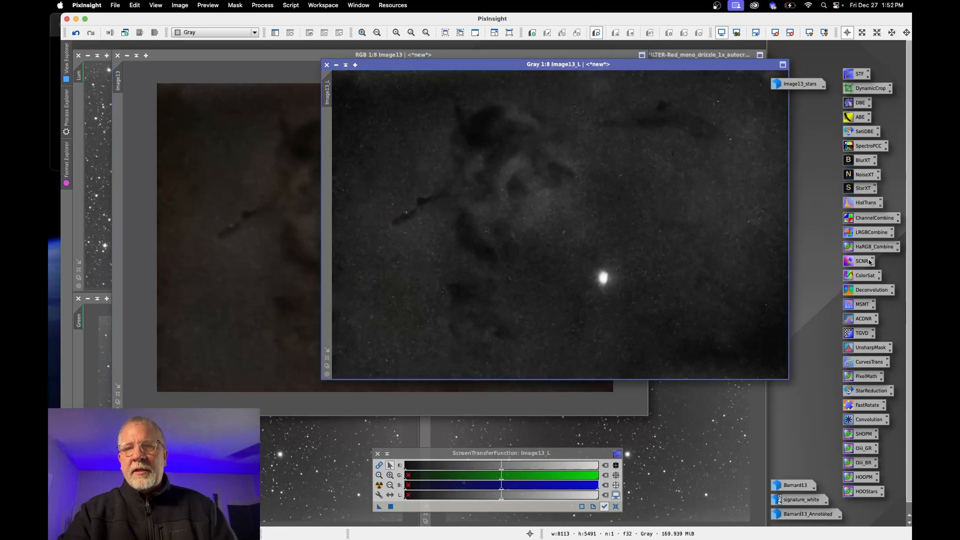
double_click(870, 233)
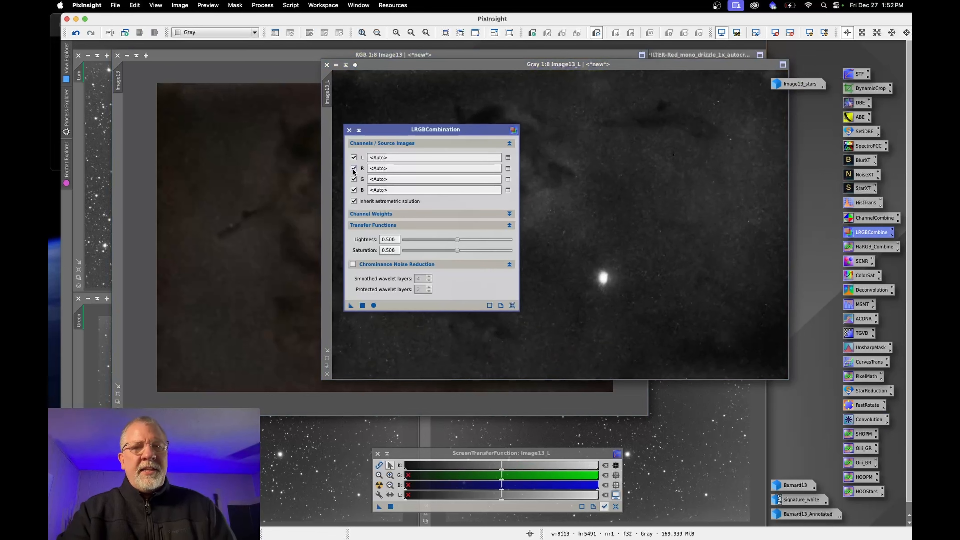
left_click(354, 168)
left_click(354, 179)
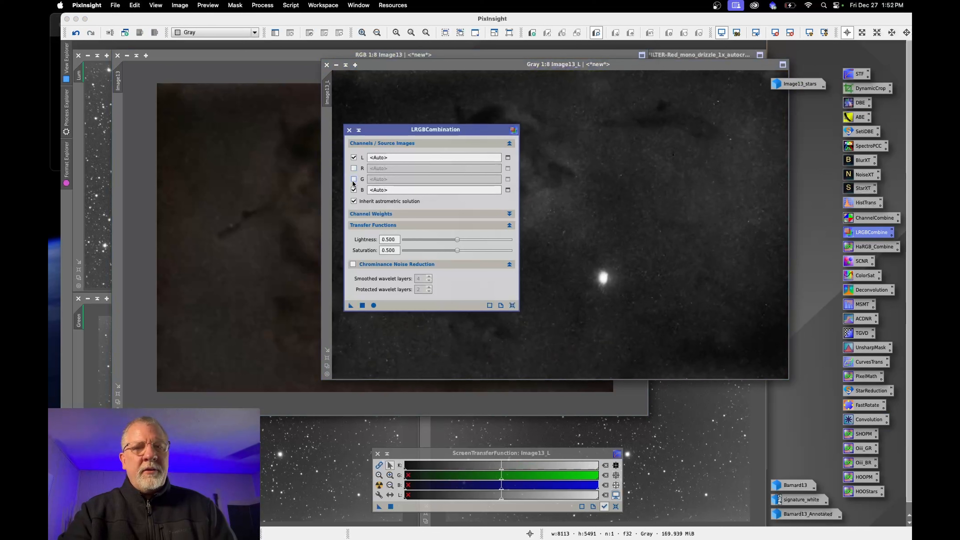
left_click(353, 189)
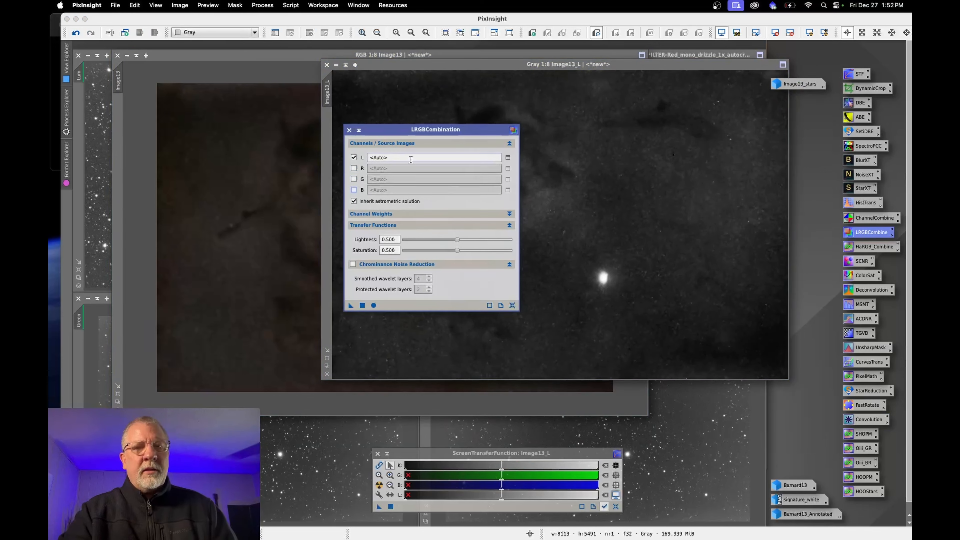
left_click_drag(327, 95, 381, 159)
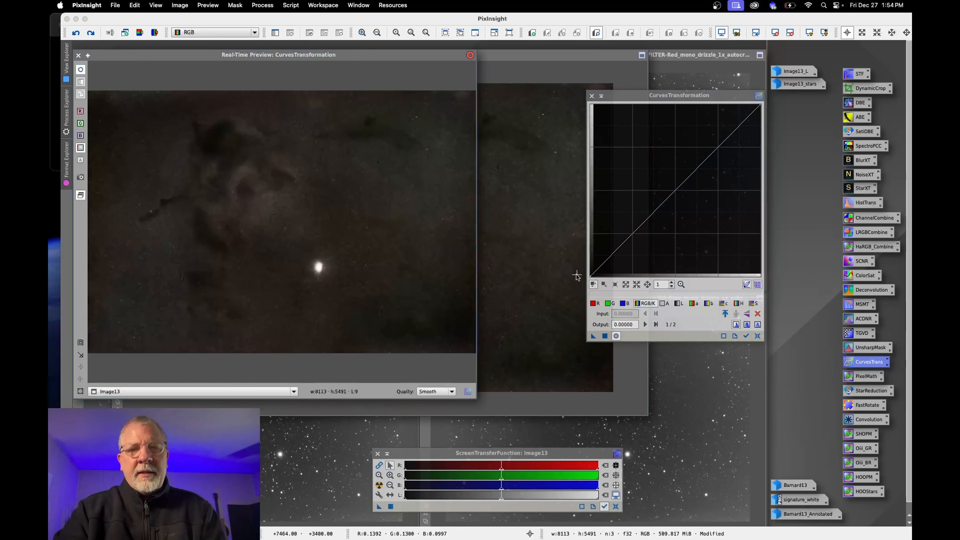
- Anchor the shadows of Image13's RGB/K curve with a point at input 0.07895, output 0.07812, sampling dark background in the live preview
left_click(395, 335)
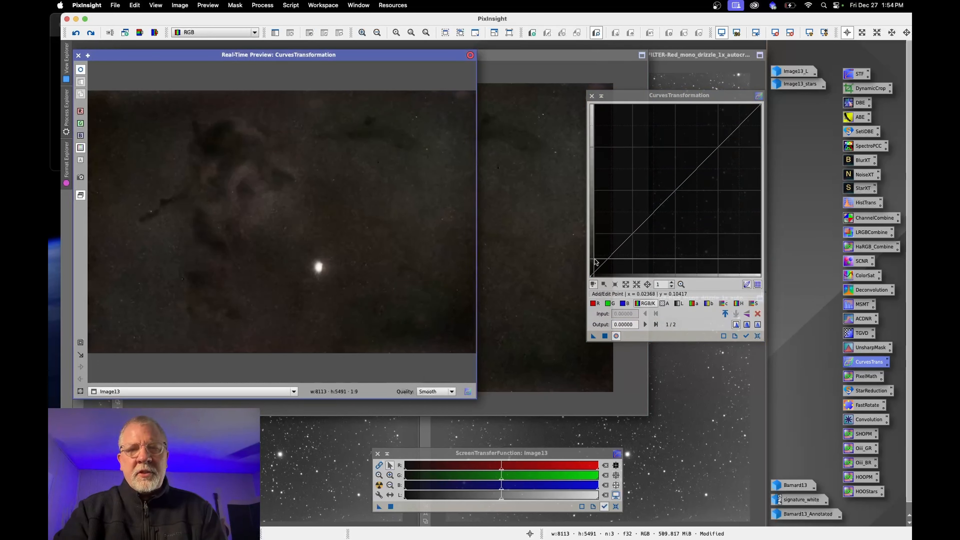
left_click(603, 266)
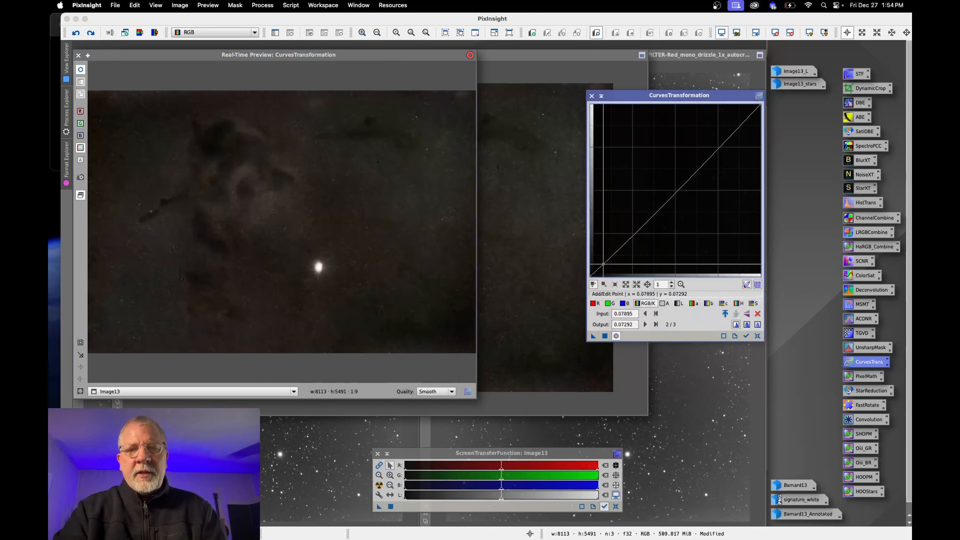
left_click(407, 337)
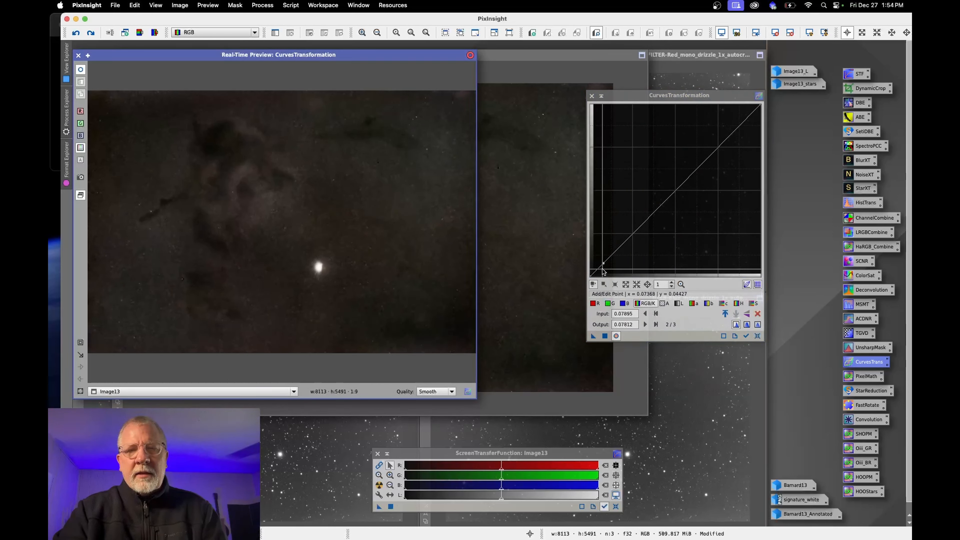
left_click(401, 334)
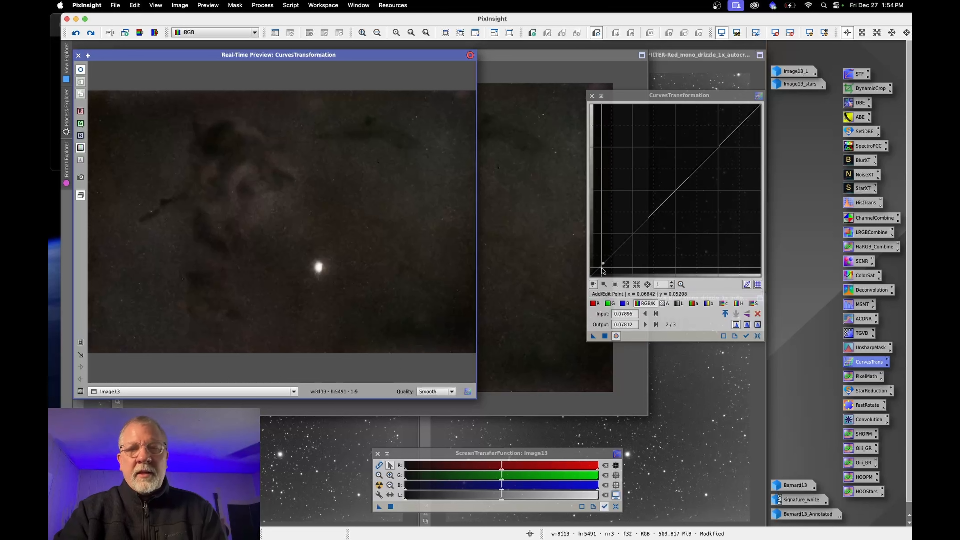
- Raise the RGB/K curve's midtones to input 0.42105, output 0.48177, and lower its shadow point to input 0.08947, output 0.06771
left_click(660, 195)
left_click_drag(660, 195, 661, 196)
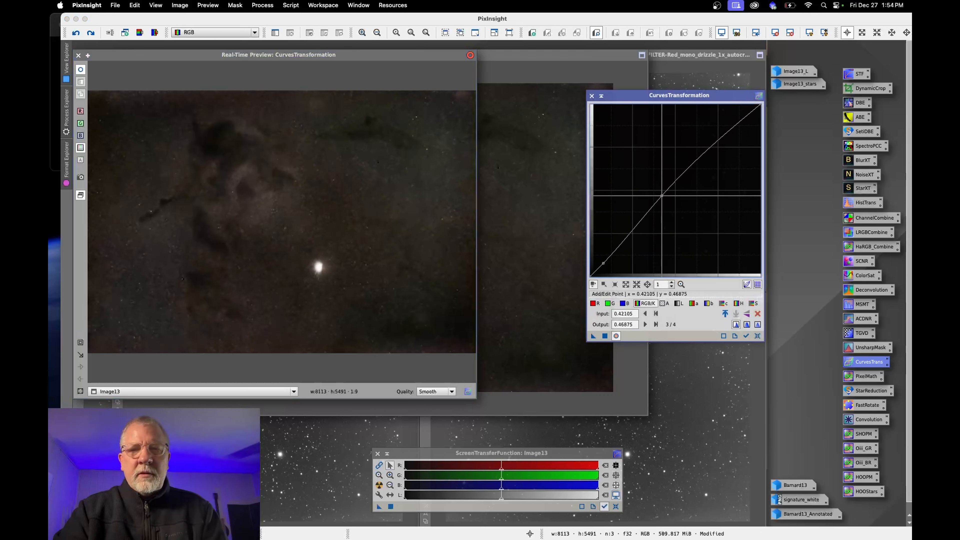
left_click(604, 263)
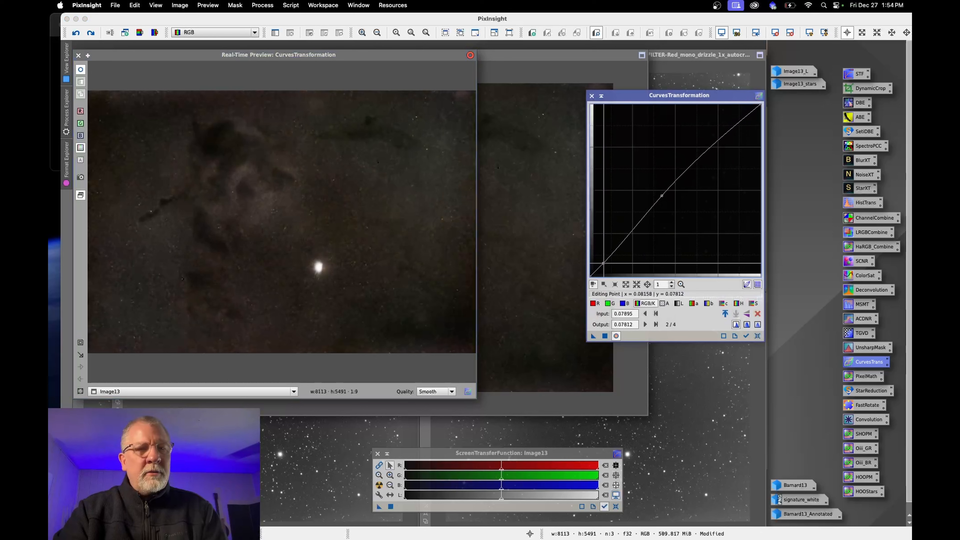
left_click_drag(604, 262, 606, 265)
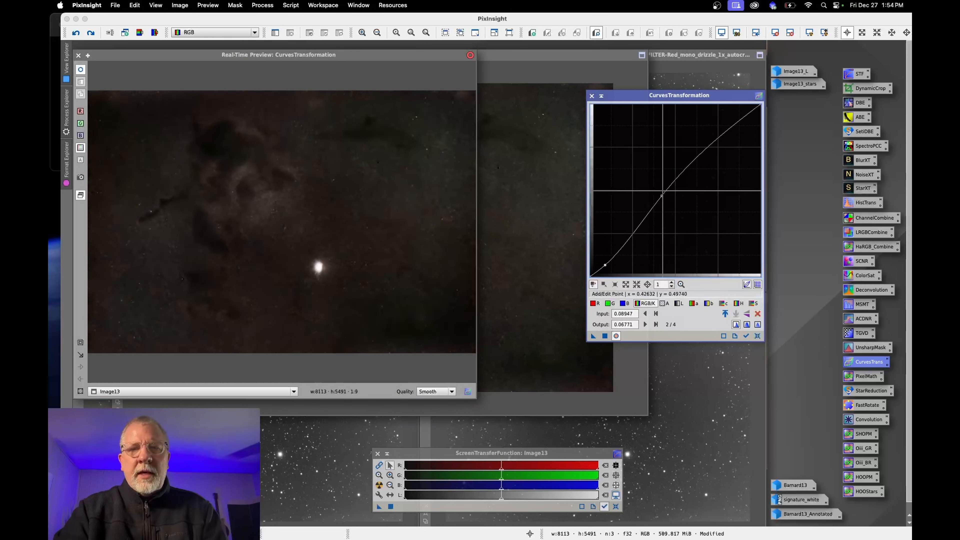
left_click_drag(661, 195, 661, 193)
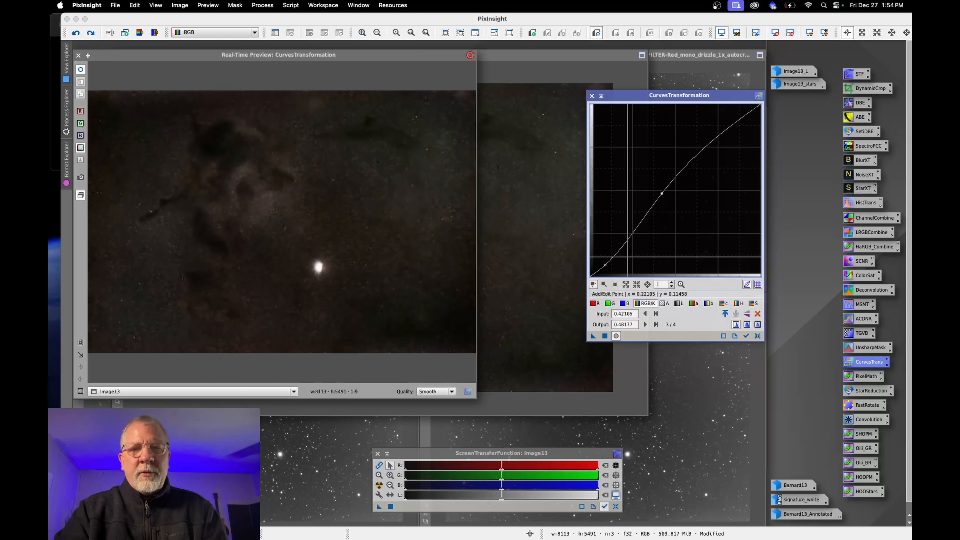
- Fine-tune the RGB/K curve to a shadow point at 0.09737, 0.07552 and a midtone point at 0.42895, 0.47135
left_click(605, 265)
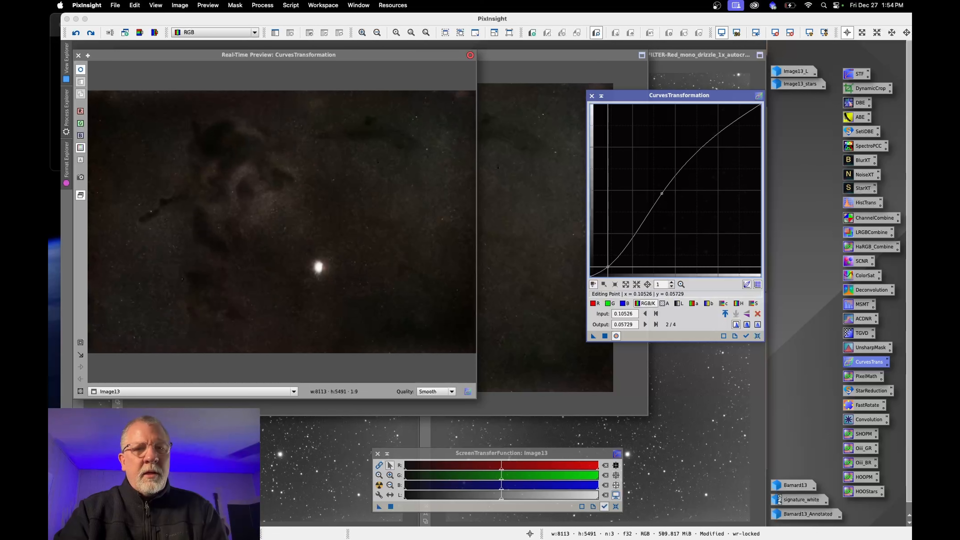
mouse_move(605, 264)
left_mouse_down()
mouse_move(598, 259)
mouse_move(605, 264)
left_mouse_up()
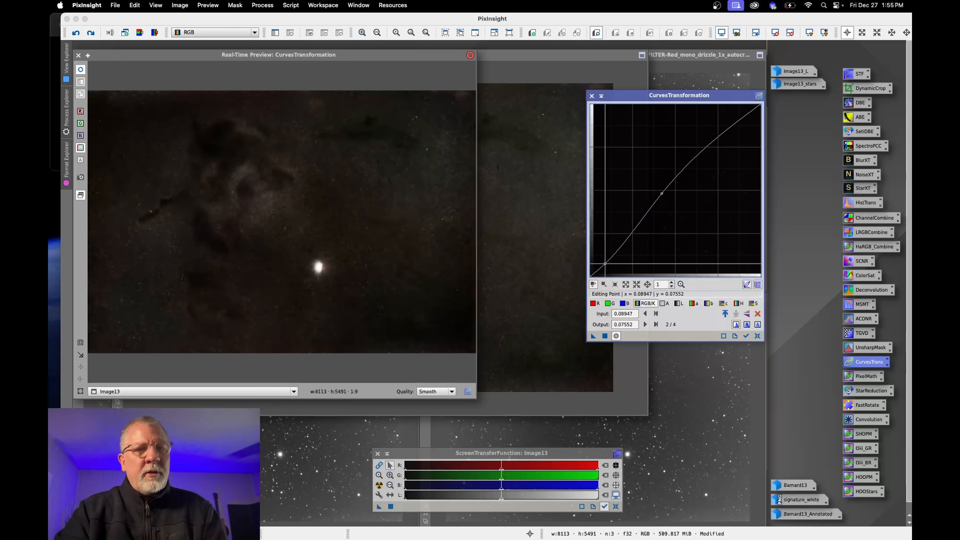
left_click_drag(604, 263, 606, 264)
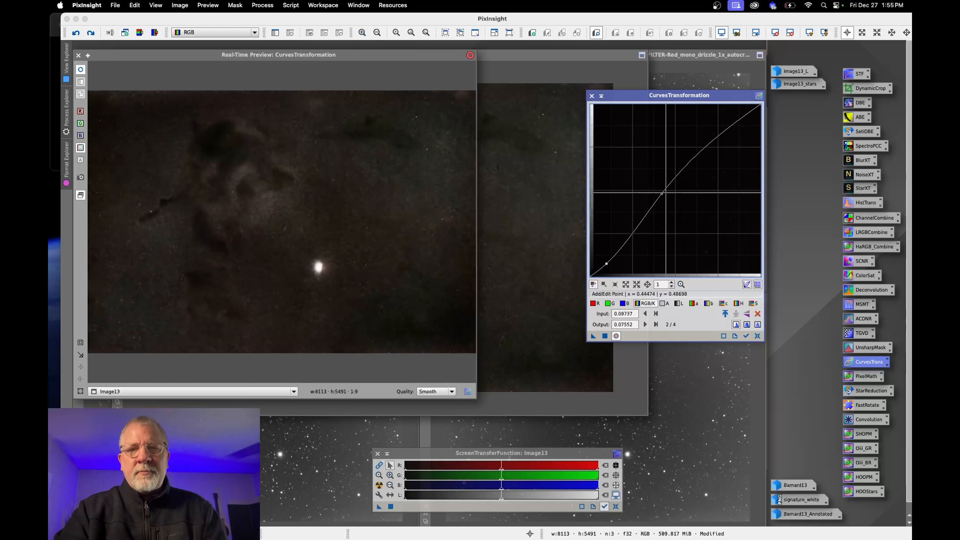
left_click_drag(662, 195, 663, 195)
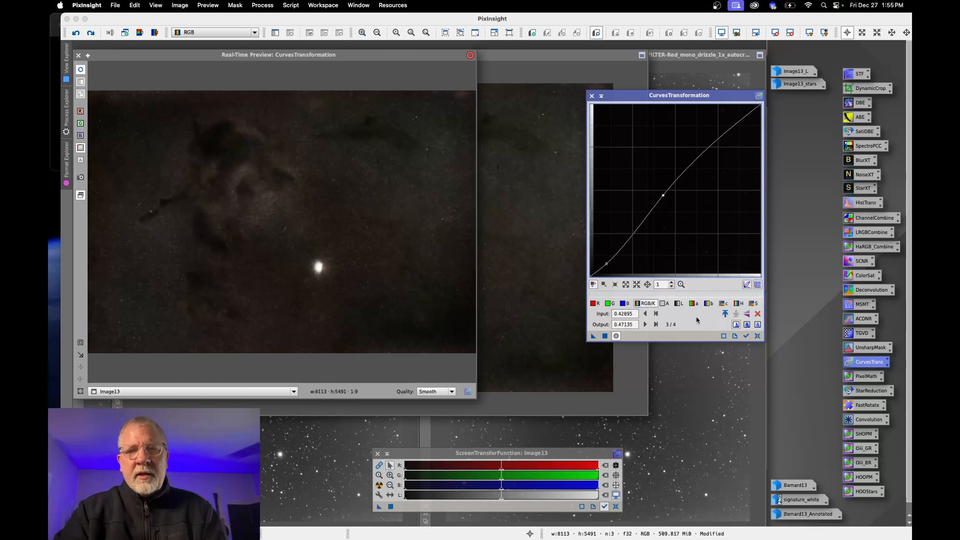
- Shape the lightness curve with a shadow point near input 0.09 and a midtone point at input 0.43421, output 0.48177
left_click(680, 305)
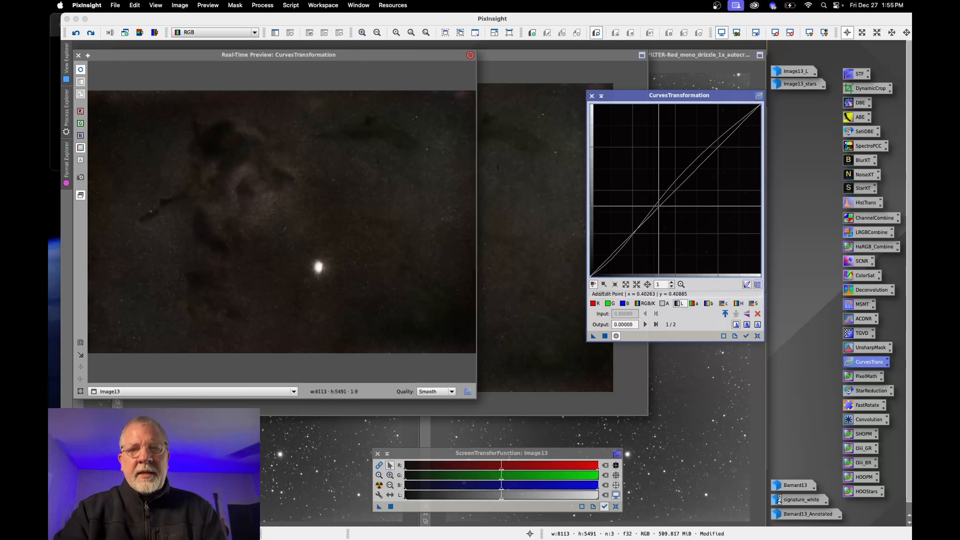
left_click(664, 196)
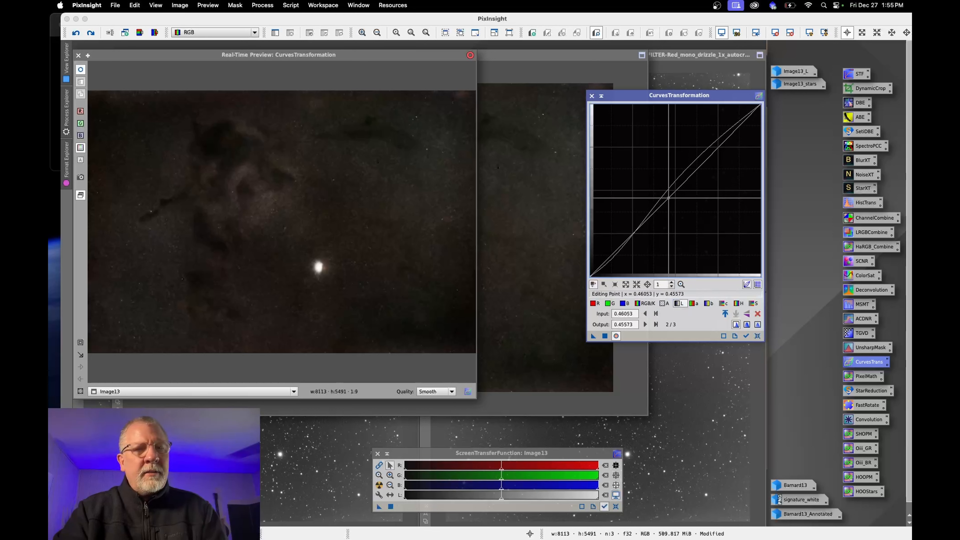
left_click_drag(665, 195, 663, 195)
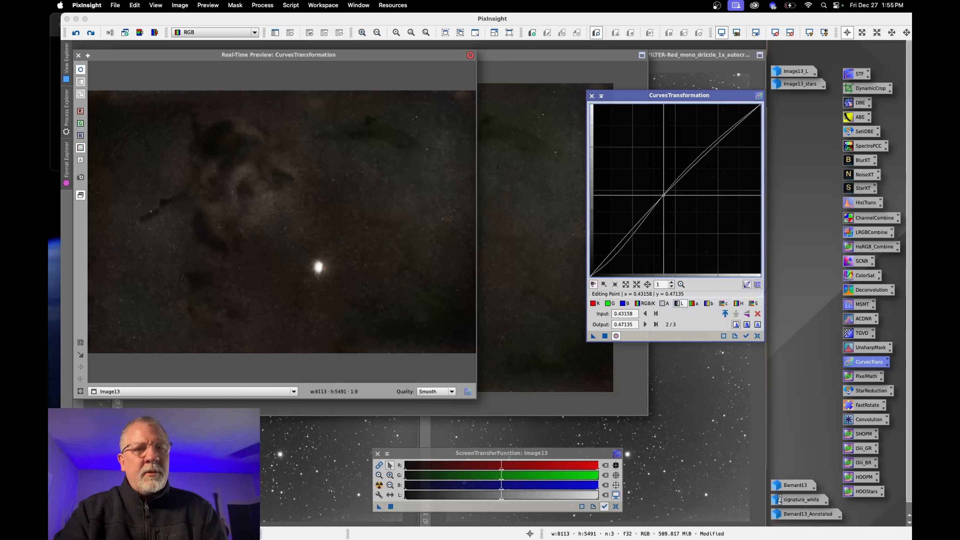
left_click(606, 261)
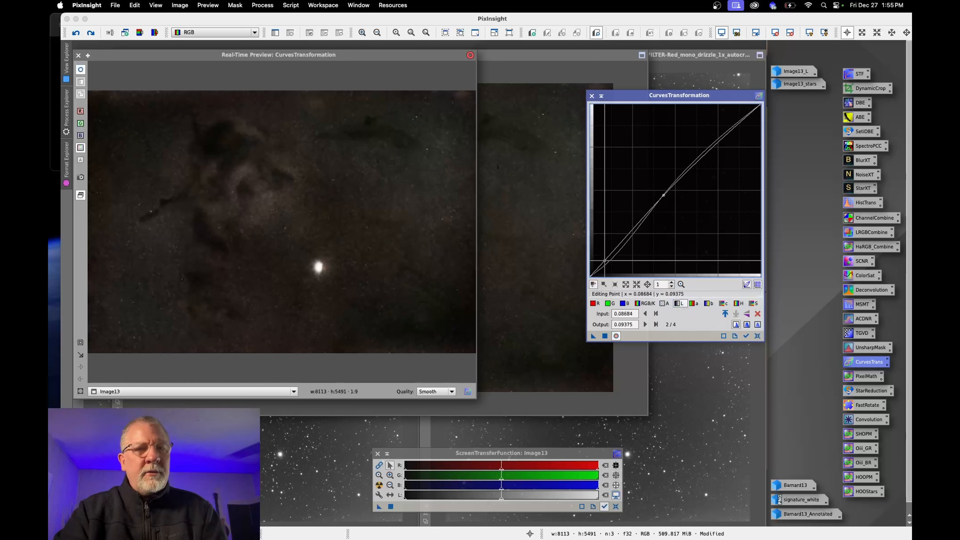
left_click_drag(663, 196, 664, 194)
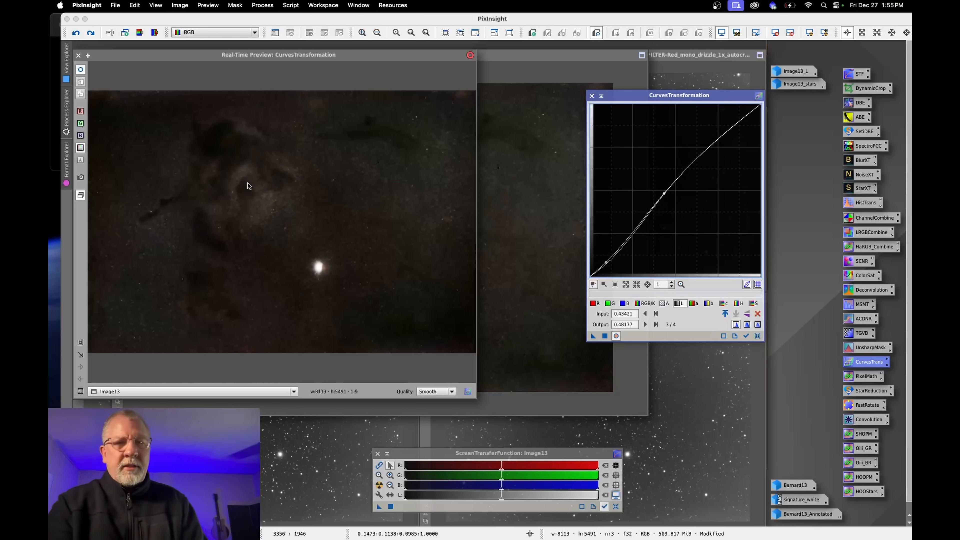
- Raise the chrominance curve to output 0.46354 at input 0.43158 and the saturation curve to output 0.49219 at input 0.43421
left_click(726, 304)
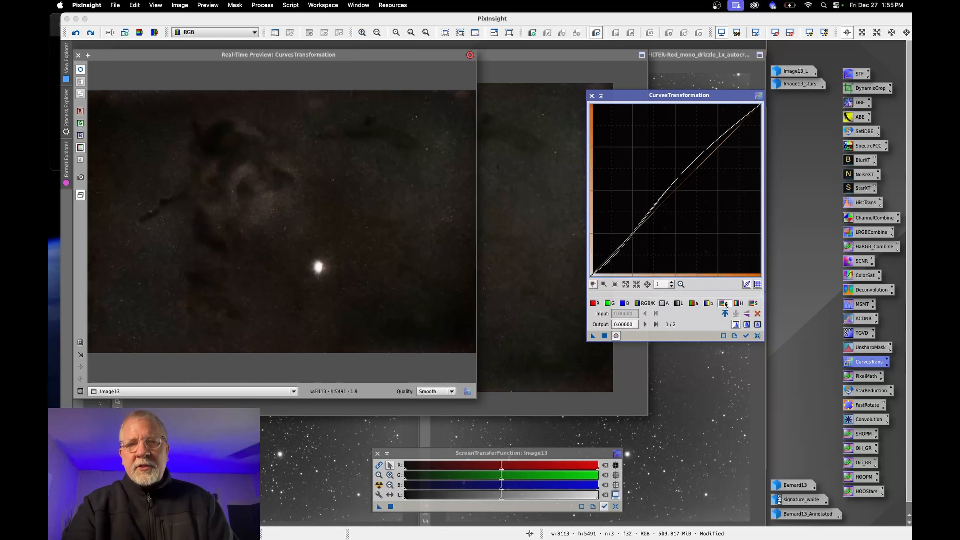
left_click(665, 200)
left_click_drag(666, 199, 664, 196)
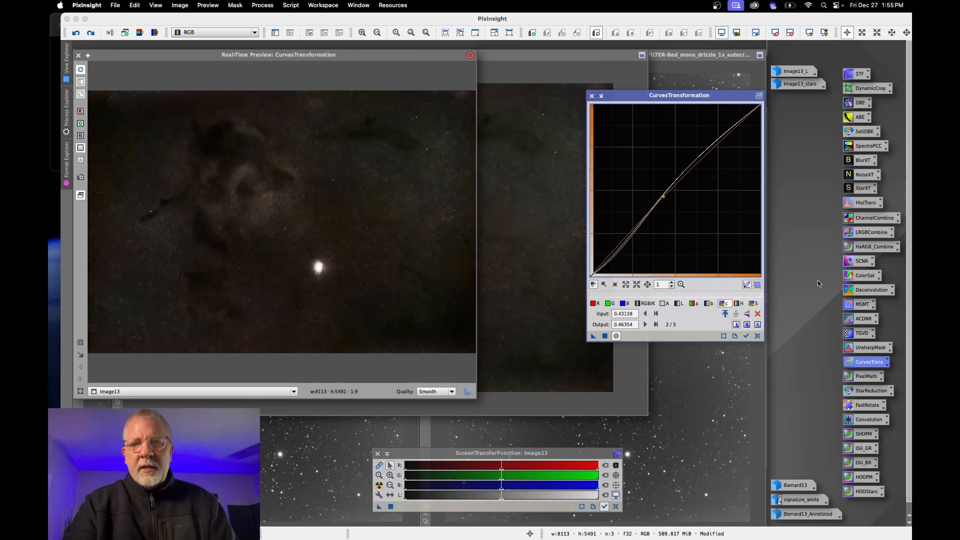
left_click(753, 303)
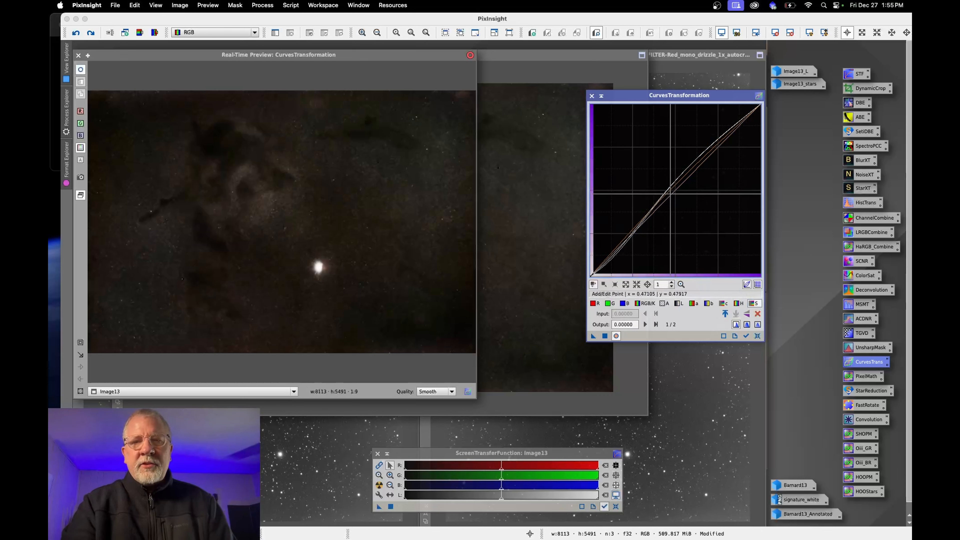
left_click_drag(670, 195, 664, 191)
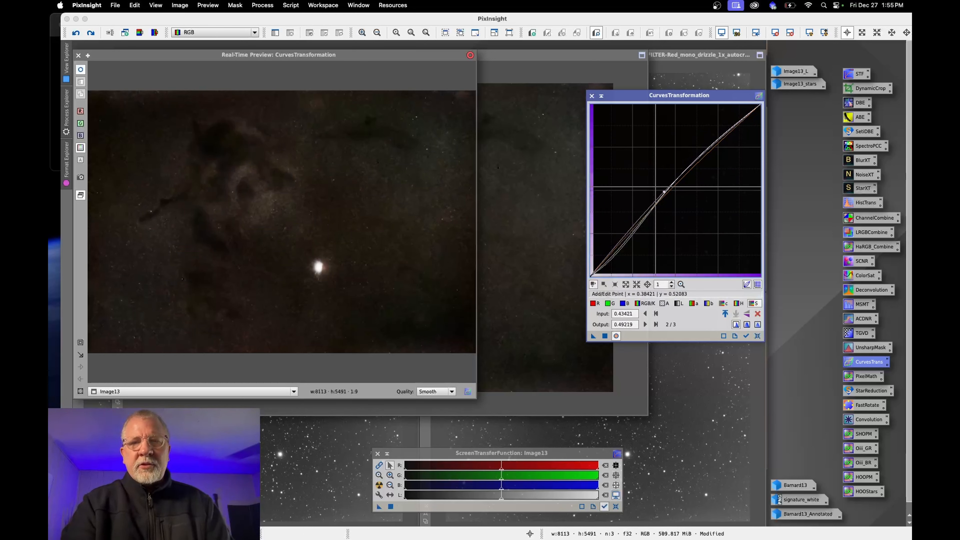
- Lower the saturation curve's midtone point to input 0.46316, output 0.47917, and close CurvesTransformation and its real-time preview
left_click_drag(663, 191, 669, 193)
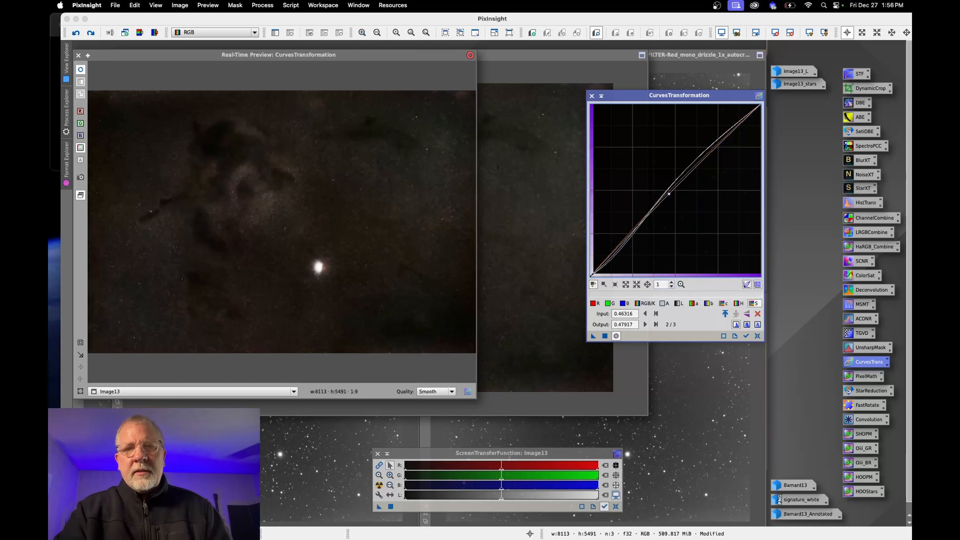
left_click(591, 96)
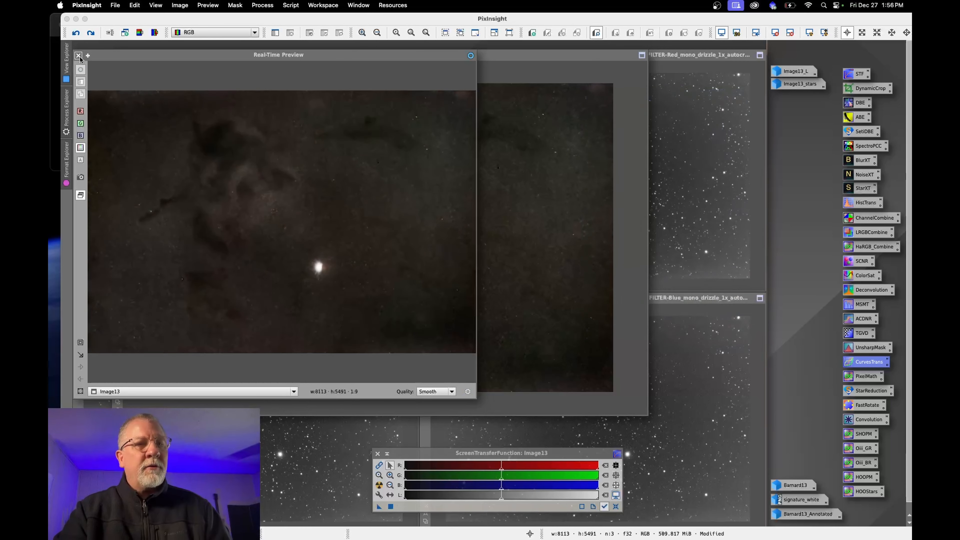
left_click(78, 55)
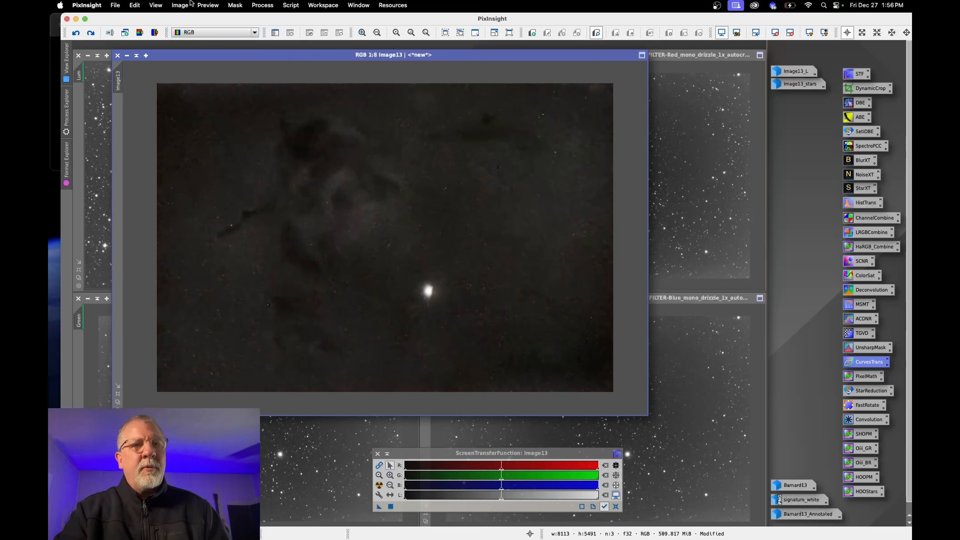
- Rename the starless Image13 view as starless
left_click(184, 6)
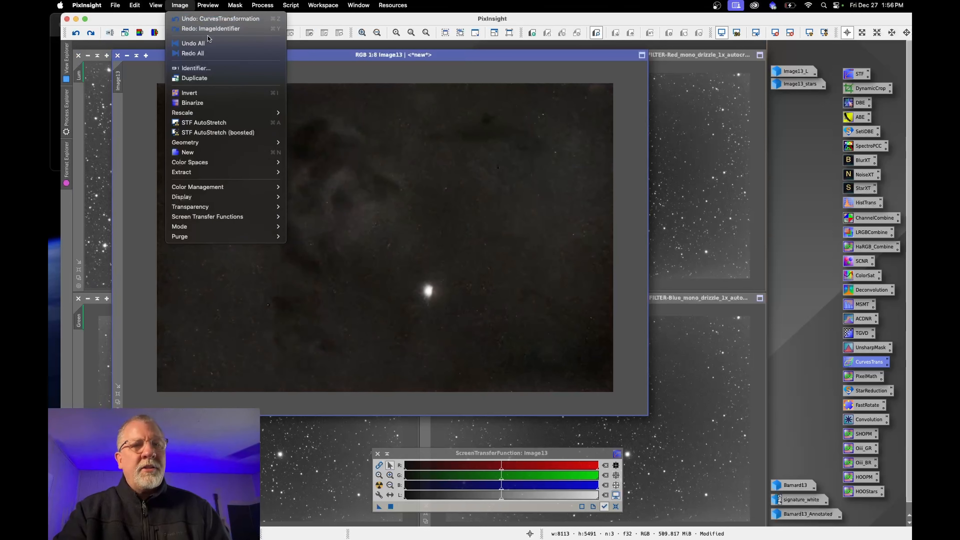
left_click(131, 87)
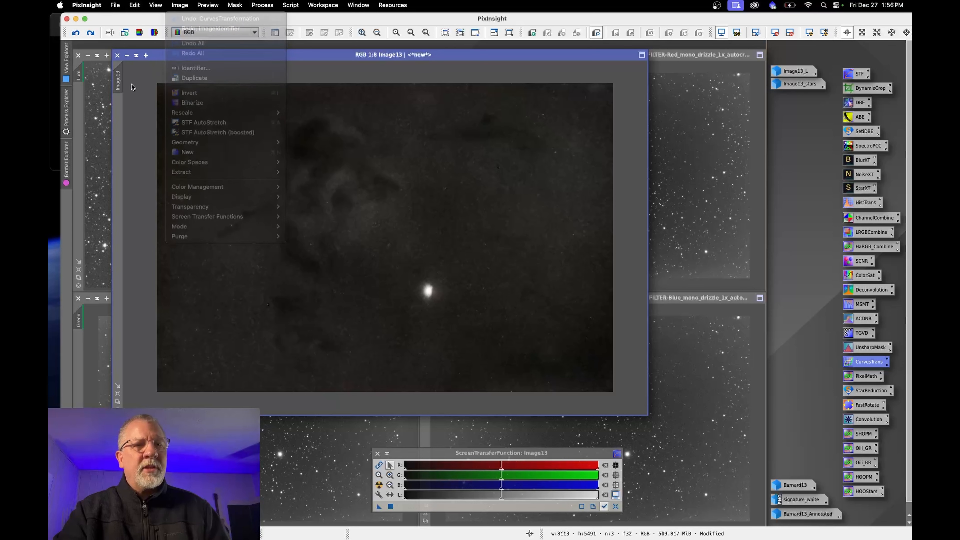
left_click(180, 5)
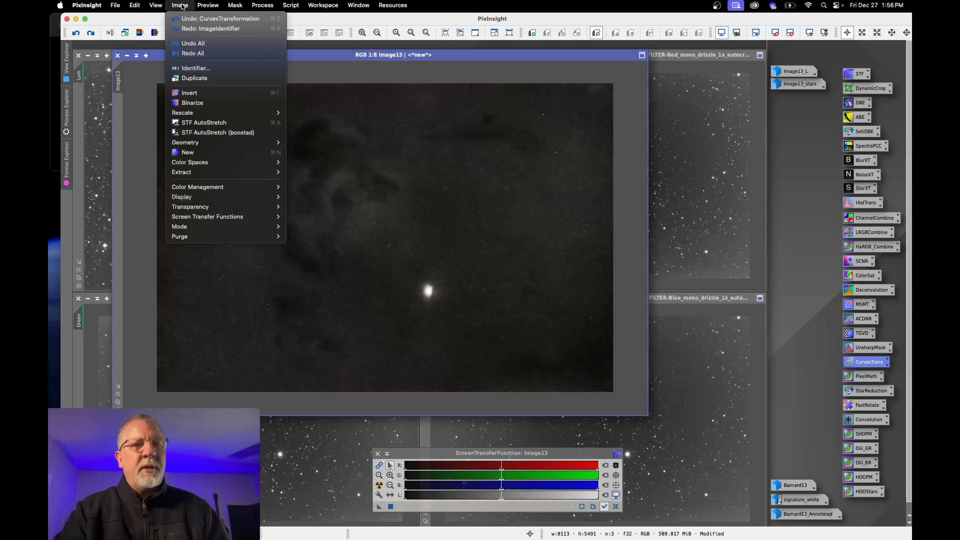
left_click(203, 29)
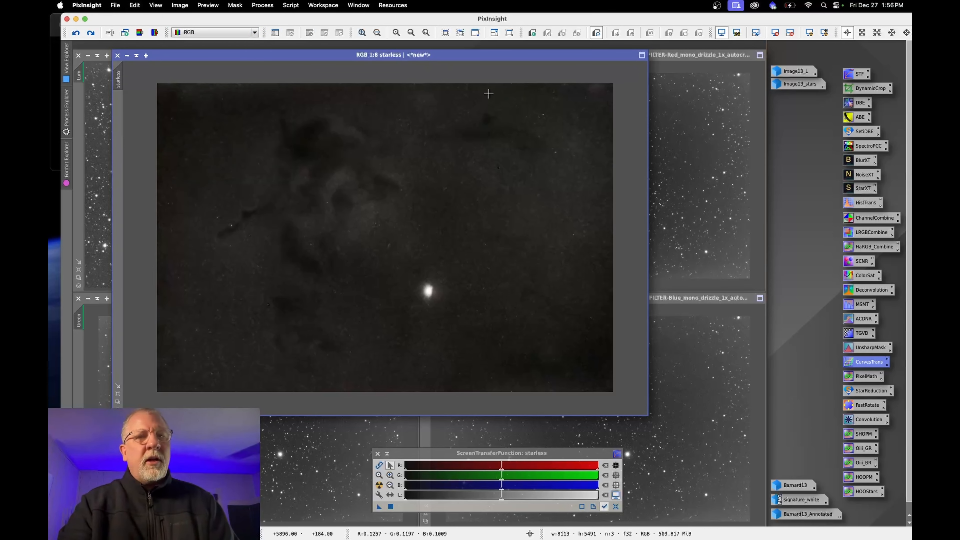
- Restore the minimized Image13_stars image and rename it as stars
double_click(803, 84)
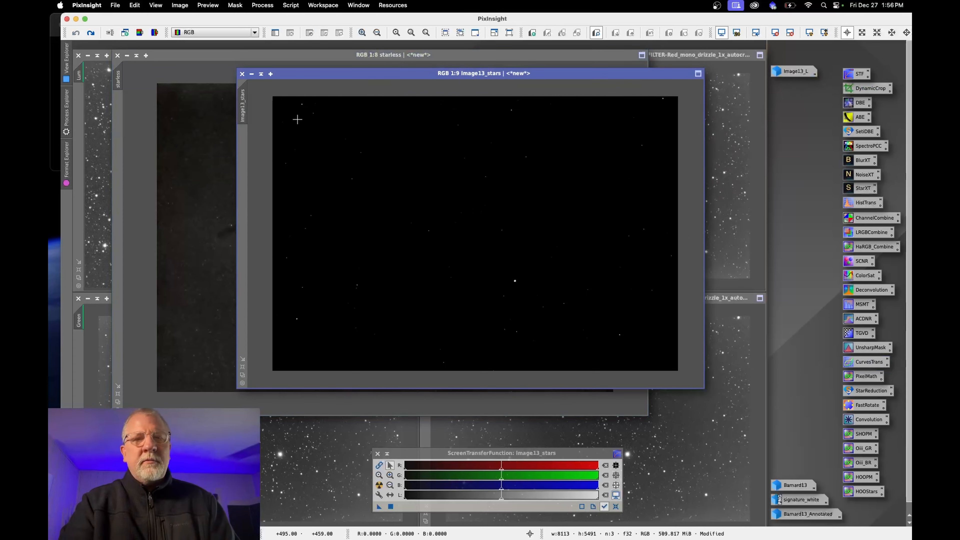
left_click(185, 5)
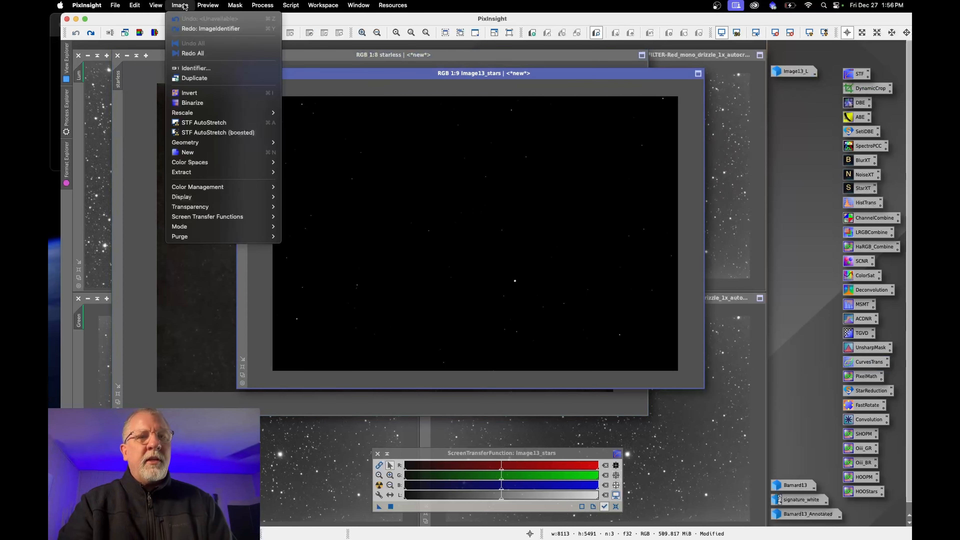
left_click(210, 29)
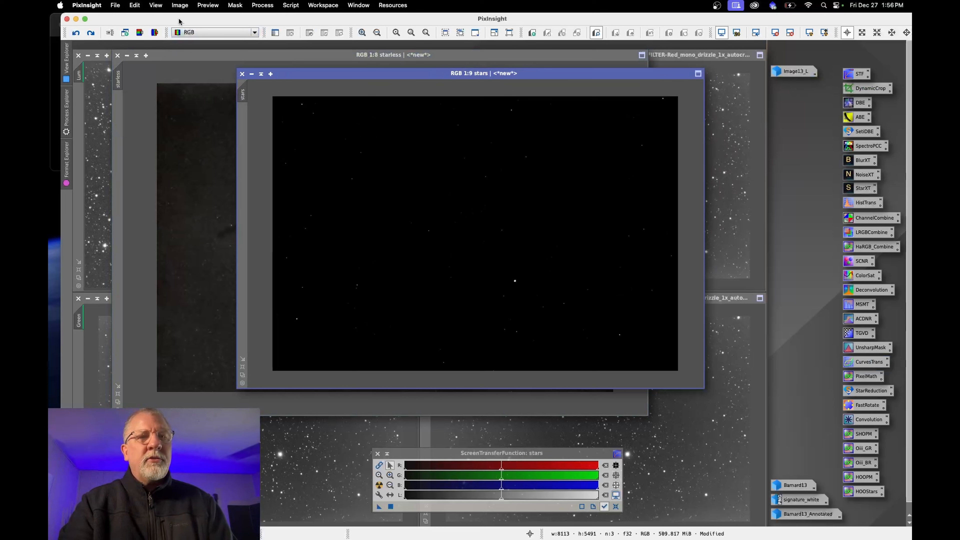
- Open the SetiAstro Star Stretch script for the stars image and show an enlarged preview
left_click(180, 5)
mouse_move(208, 5)
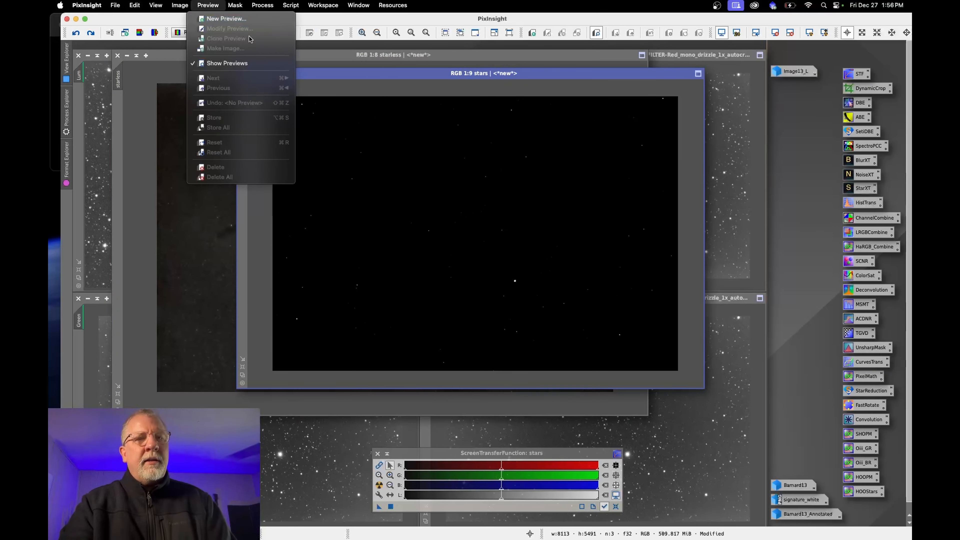
left_click(355, 72)
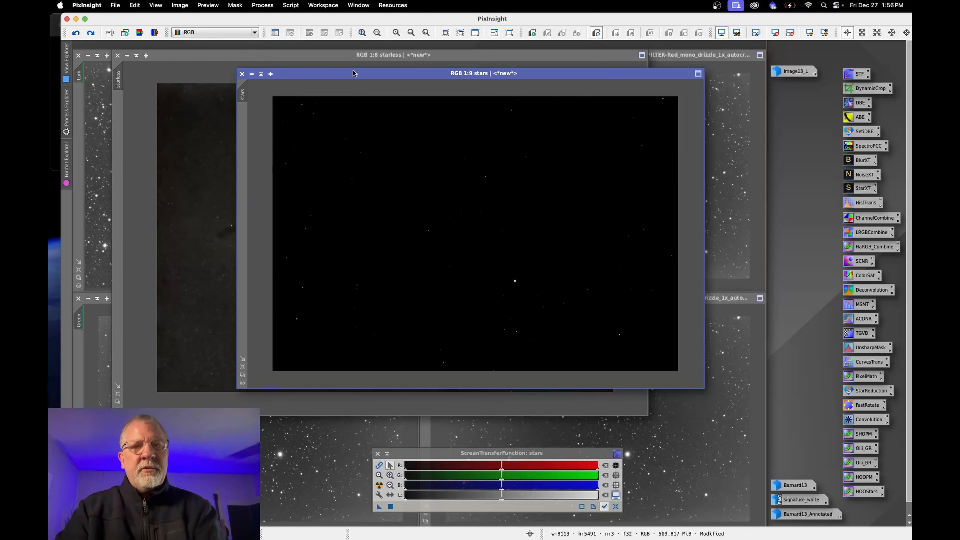
left_click(291, 5)
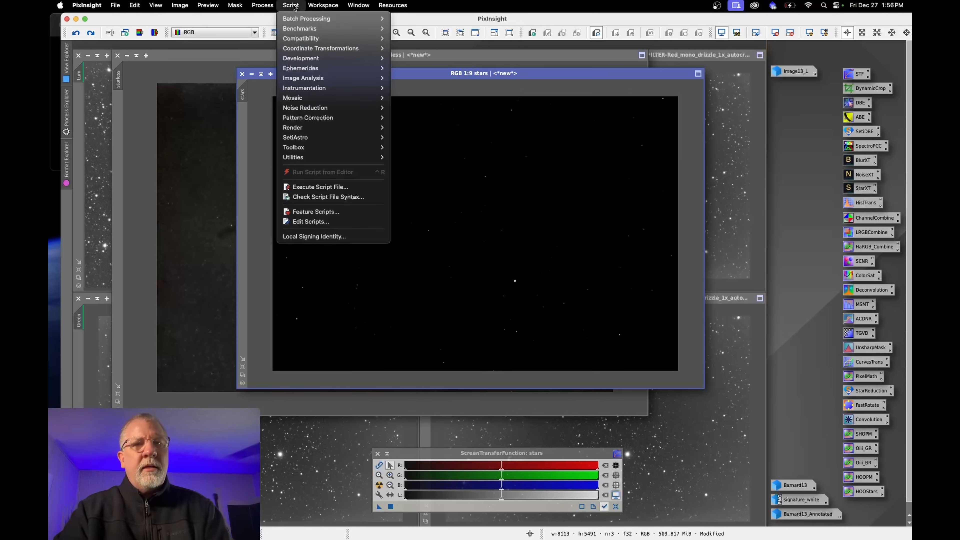
mouse_move(336, 142)
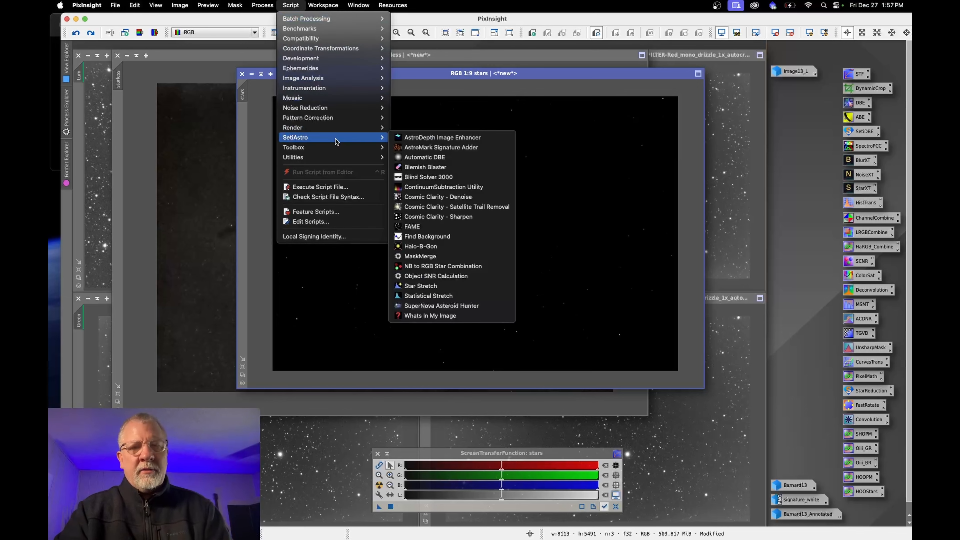
left_click(428, 289)
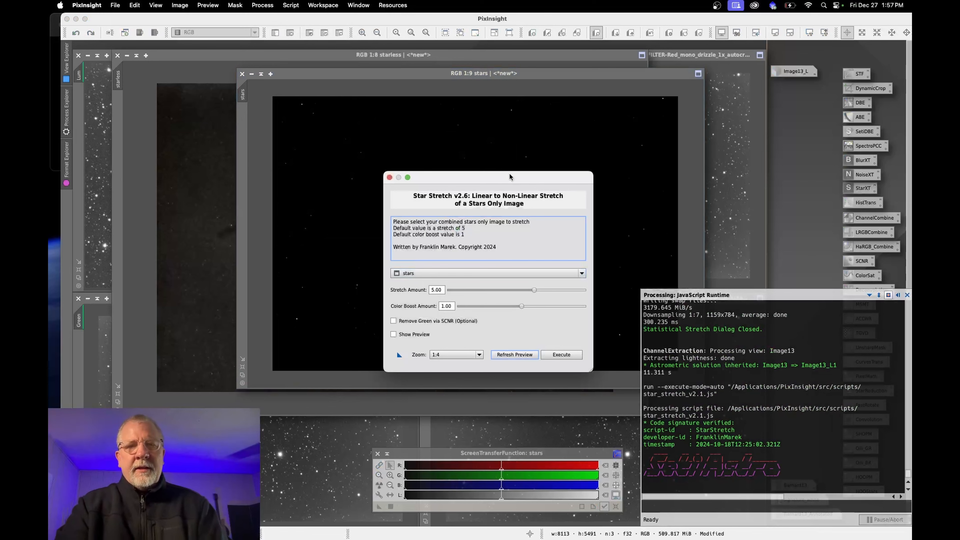
left_click_drag(510, 173, 279, 78)
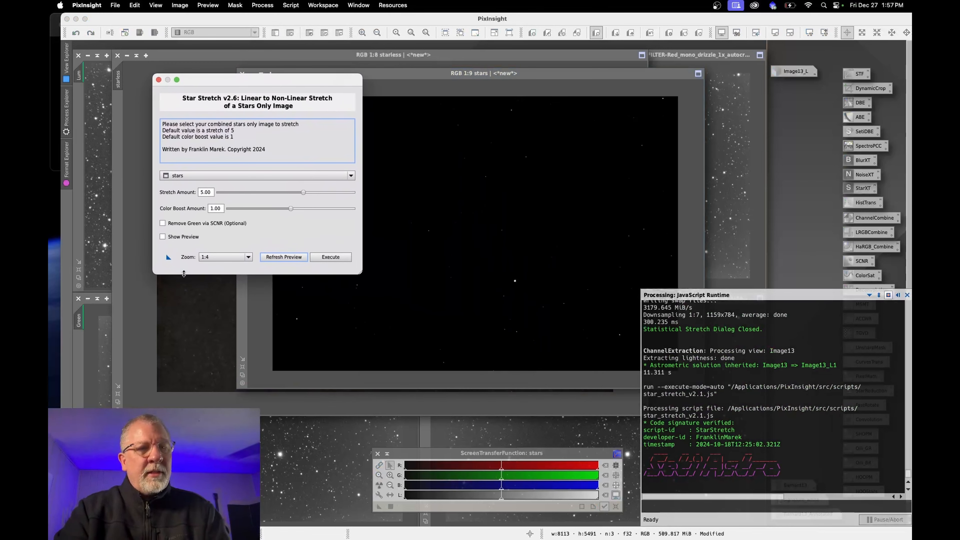
left_click(162, 237)
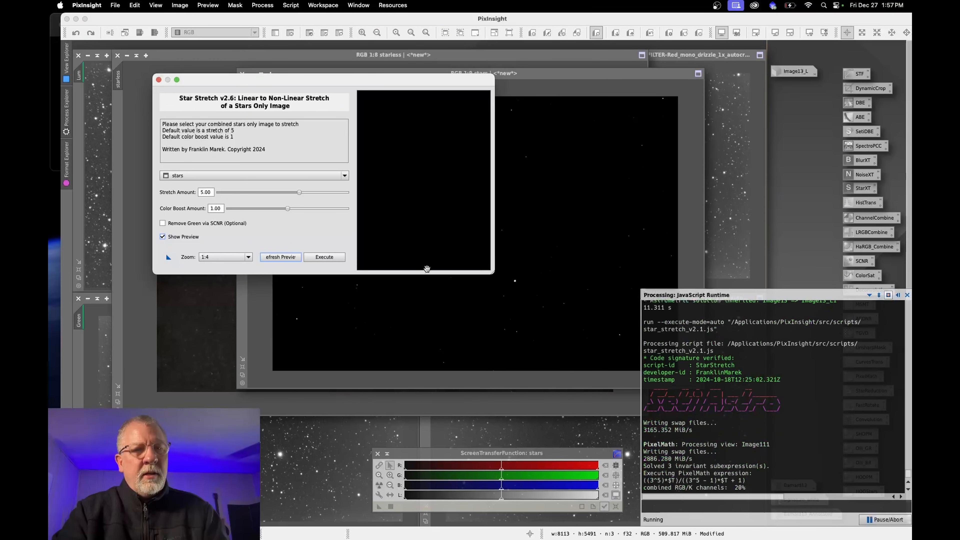
left_click_drag(493, 274, 754, 419)
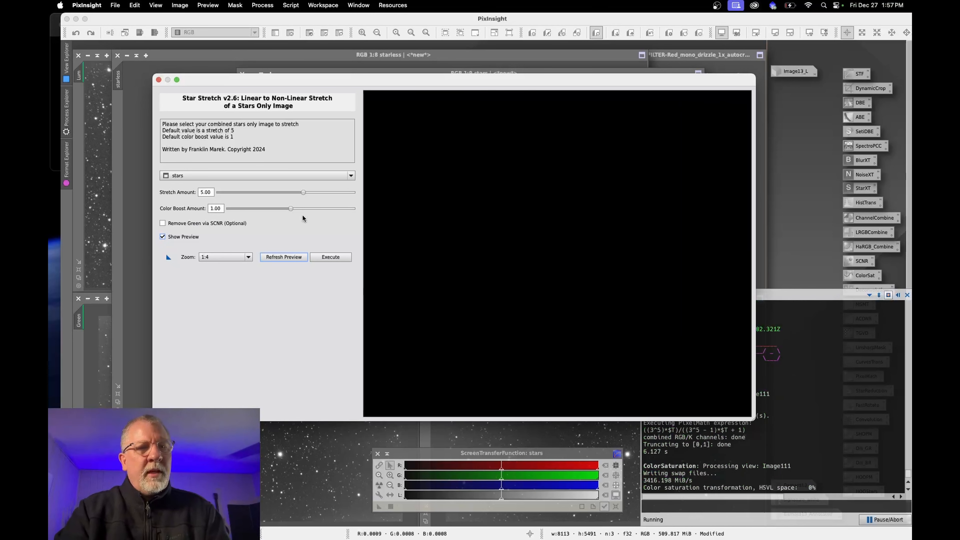
- Preview a stretch amount of 6.08 with color boost 1.78 and SCNR green removal, and raise the color boost to 1.91
left_click_drag(303, 192, 322, 193)
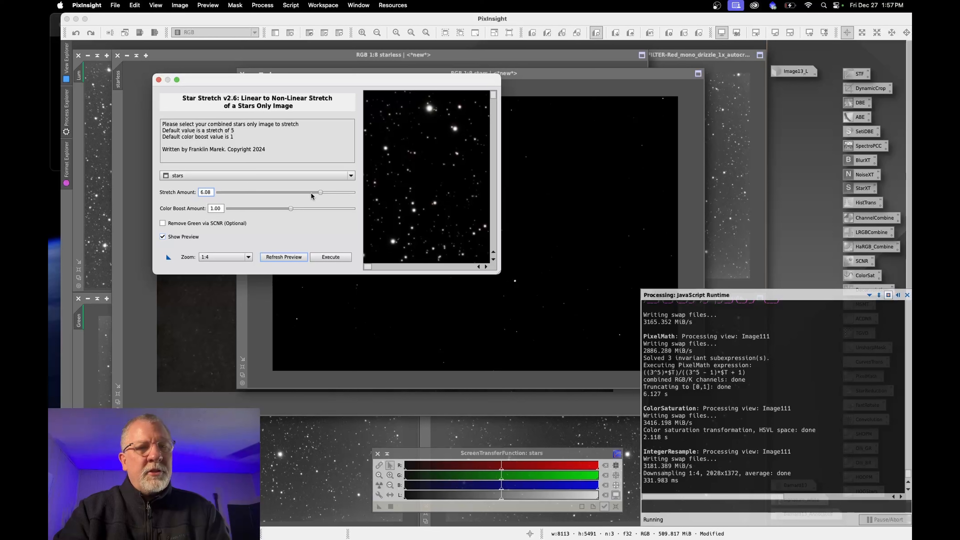
left_click_drag(290, 209, 323, 211)
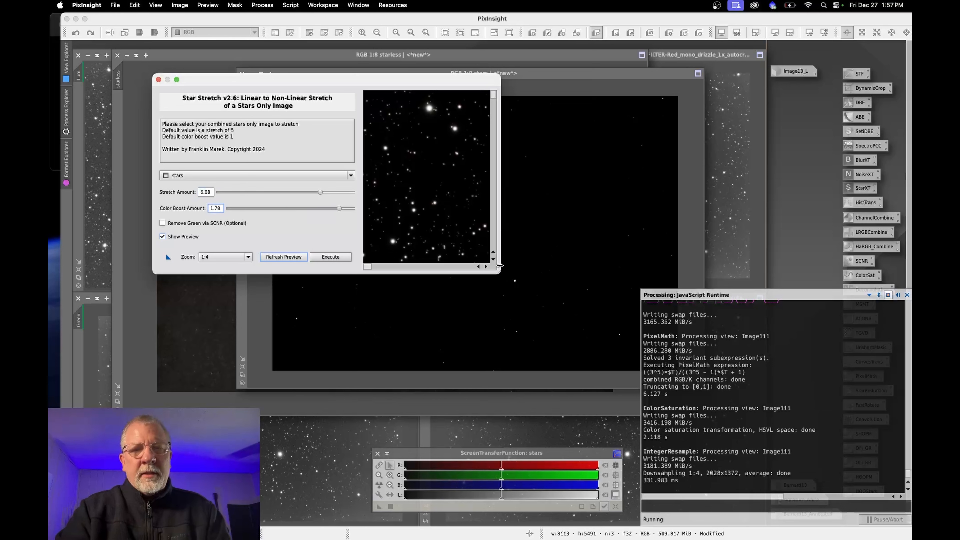
left_click_drag(548, 299, 768, 421)
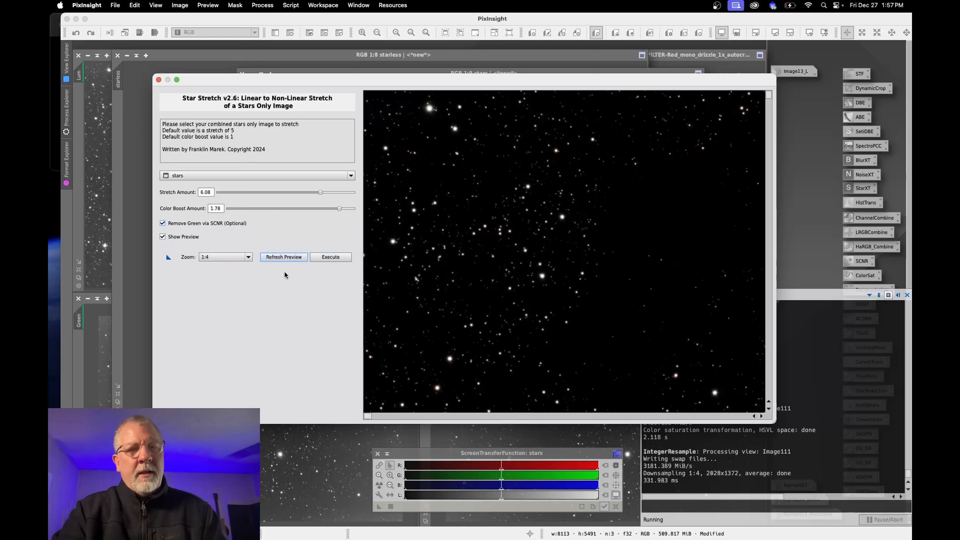
left_click(285, 256)
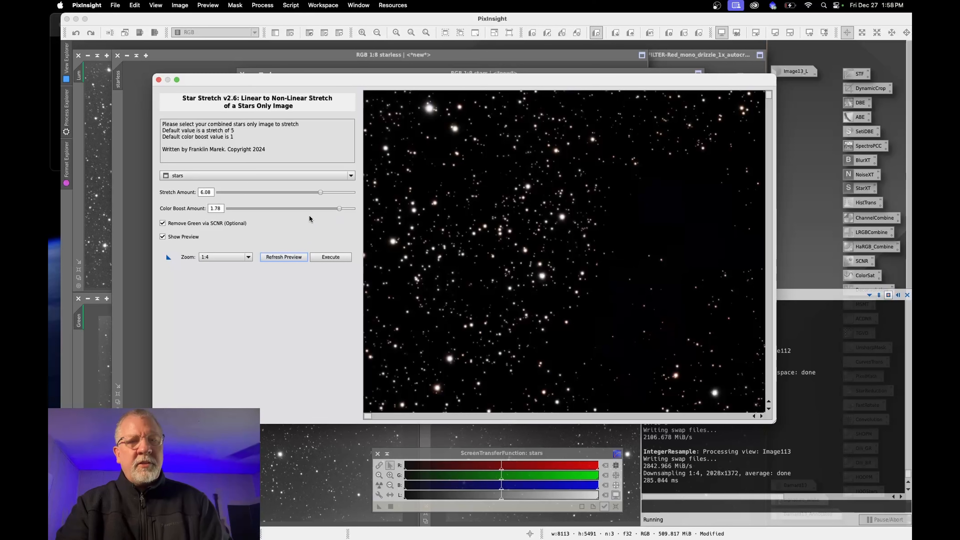
left_click_drag(338, 206, 348, 208)
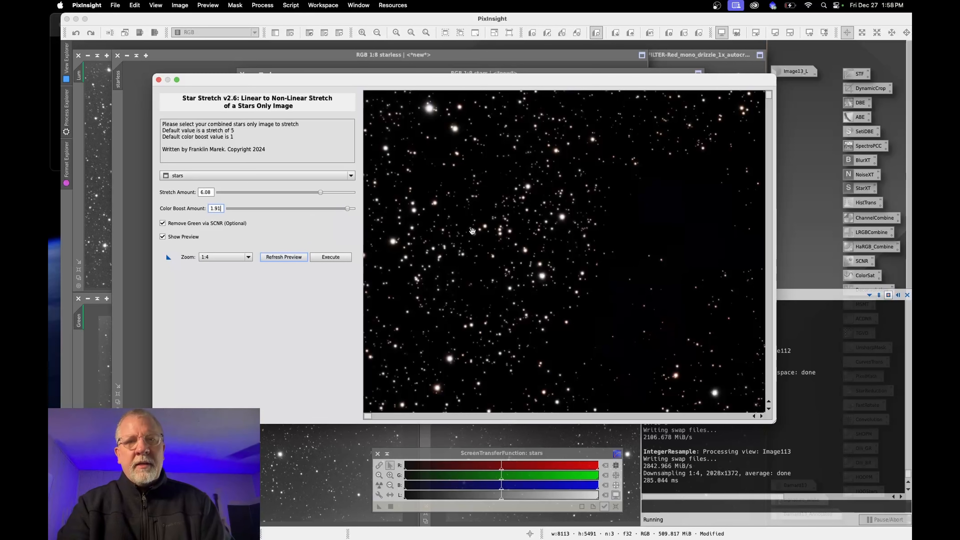
- Examine star brightness and color across different regions of the Star Stretch preview
scroll(650, 311, "down", 10)
scroll(650, 311, "right", 8)
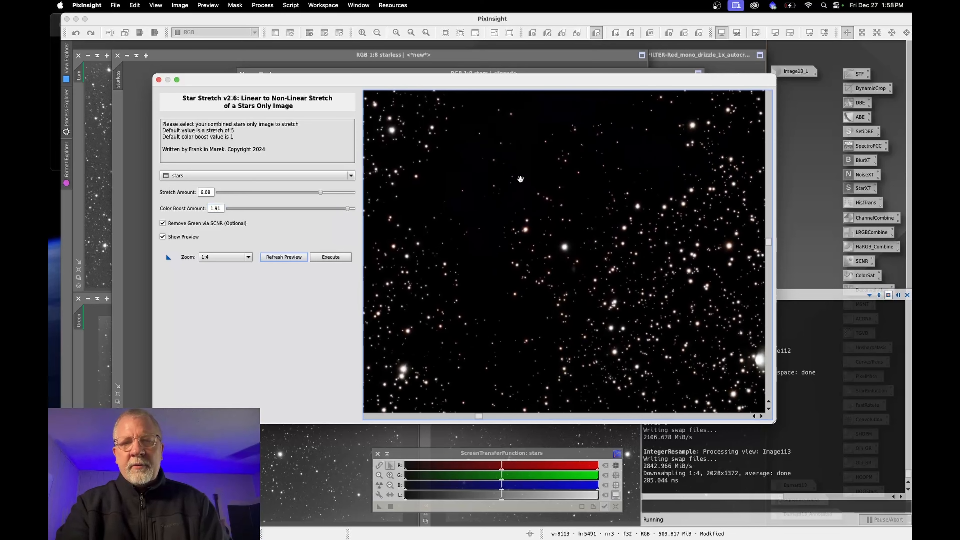
left_click_drag(687, 336, 621, 219)
scroll(574, 319, "down", 5)
scroll(575, 318, "left", 10)
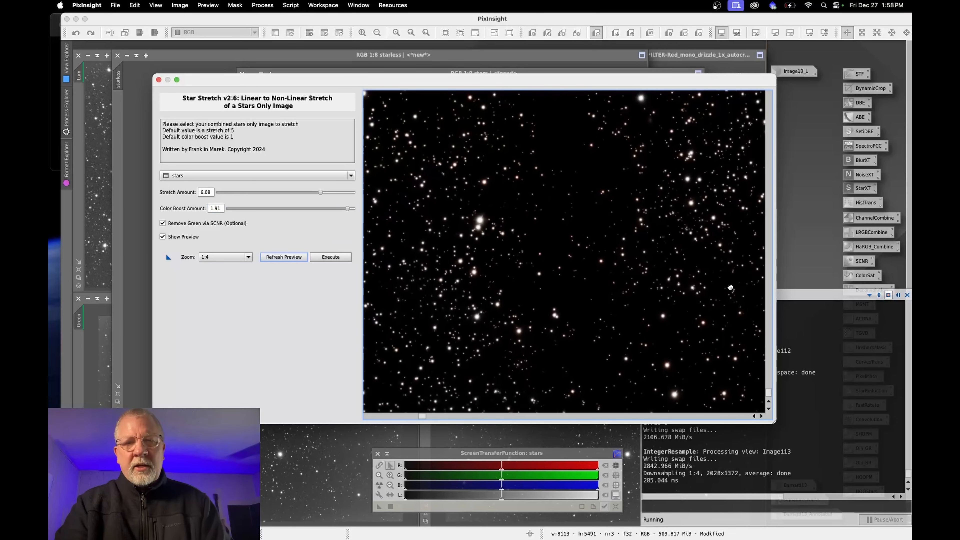
scroll(583, 275, "up", 5)
scroll(583, 275, "left", 5)
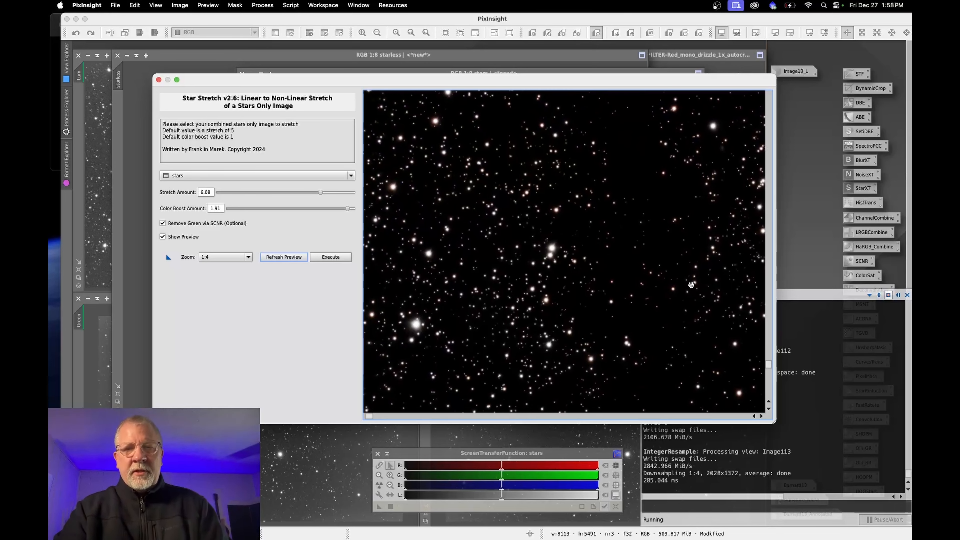
scroll(567, 273, "up", 3)
scroll(567, 273, "right", 1)
scroll(567, 273, "up", 3)
scroll(567, 273, "right", 5)
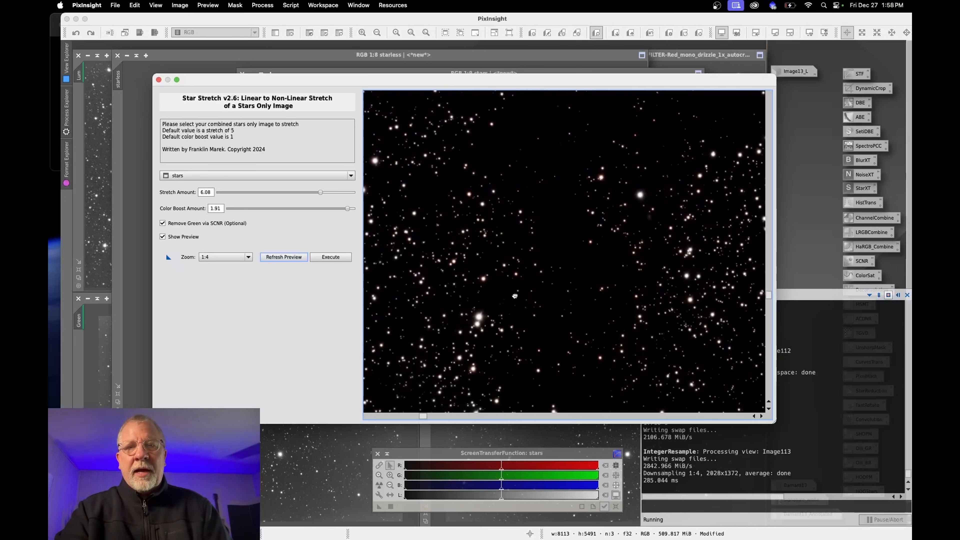
scroll(587, 267, "up", 3)
scroll(588, 267, "right", 4)
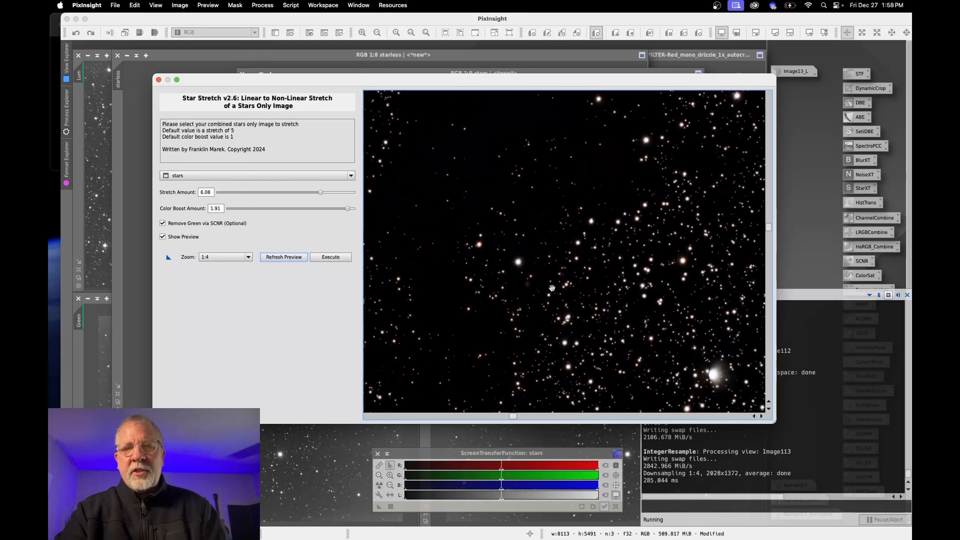
scroll(691, 218, "up", 5)
scroll(691, 218, "left", 4)
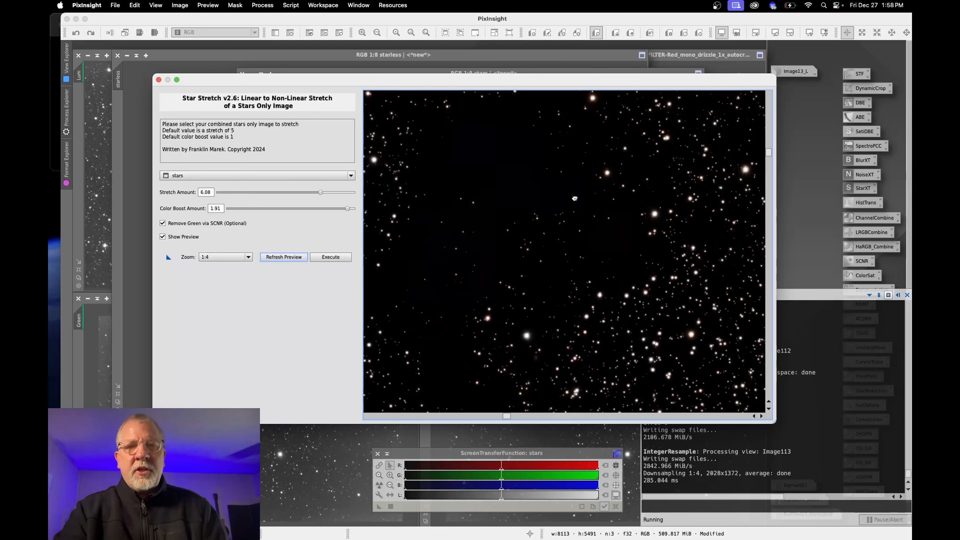
left_click_drag(653, 202, 652, 200)
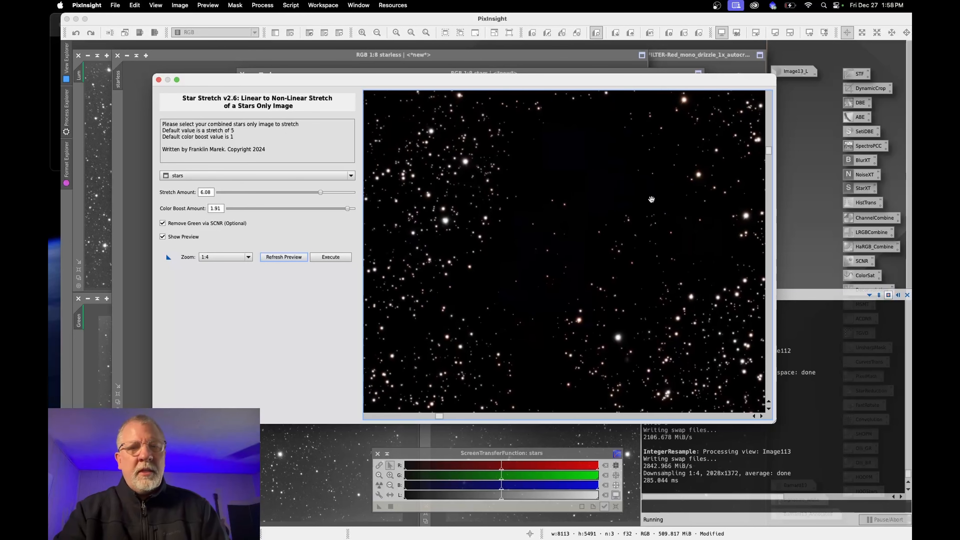
- Refresh the Star Stretch preview, check the region around the brightest star, and apply the stretch to the stars image
left_click(283, 257)
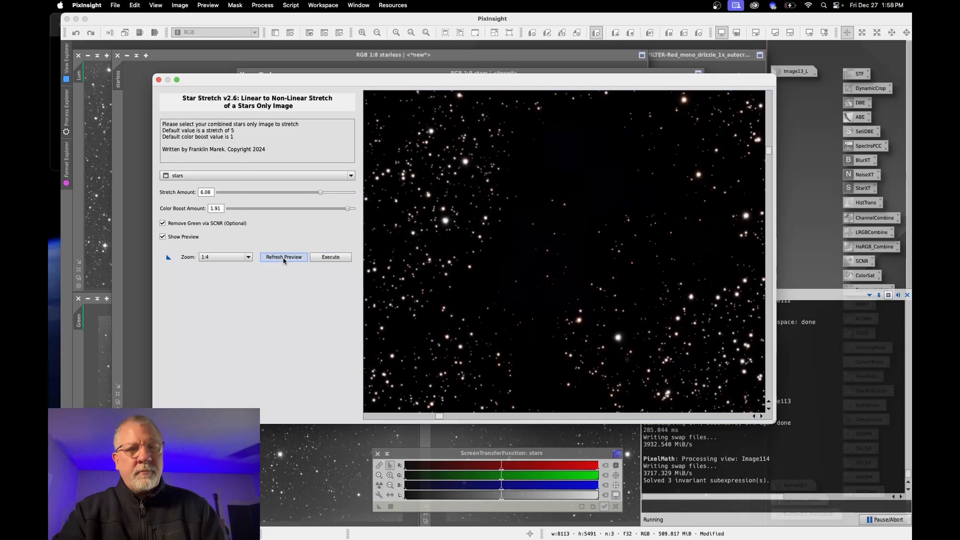
left_click_drag(637, 297, 465, 172)
left_click_drag(601, 325, 492, 187)
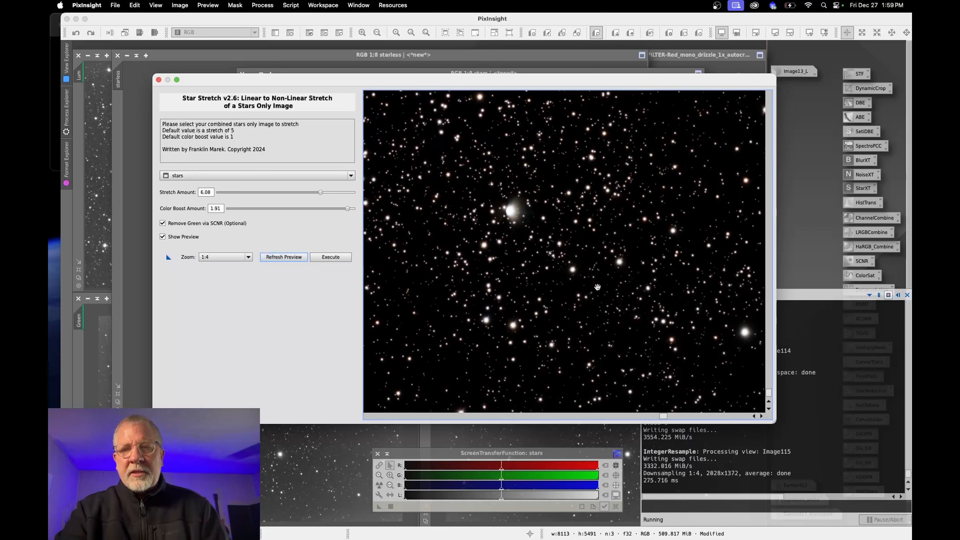
left_click_drag(597, 287, 529, 214)
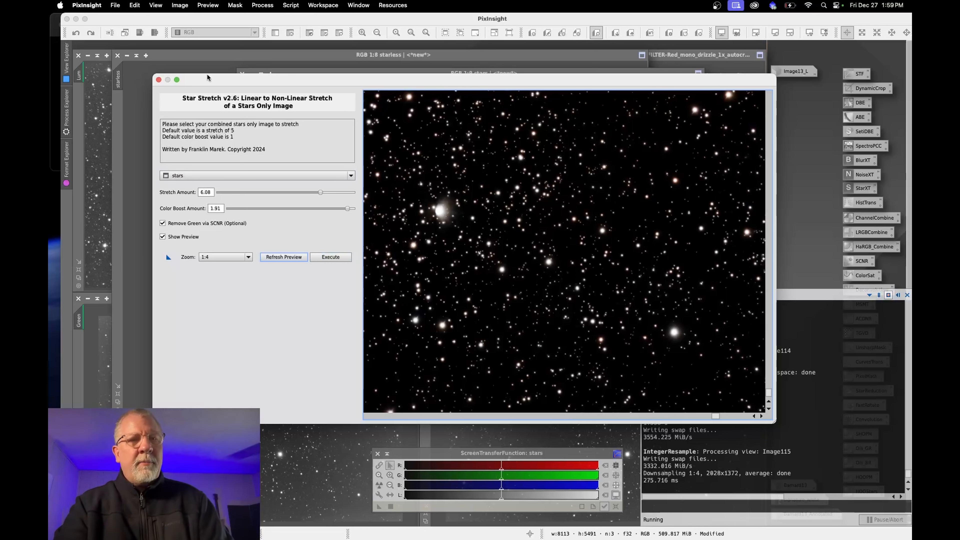
left_click(159, 80)
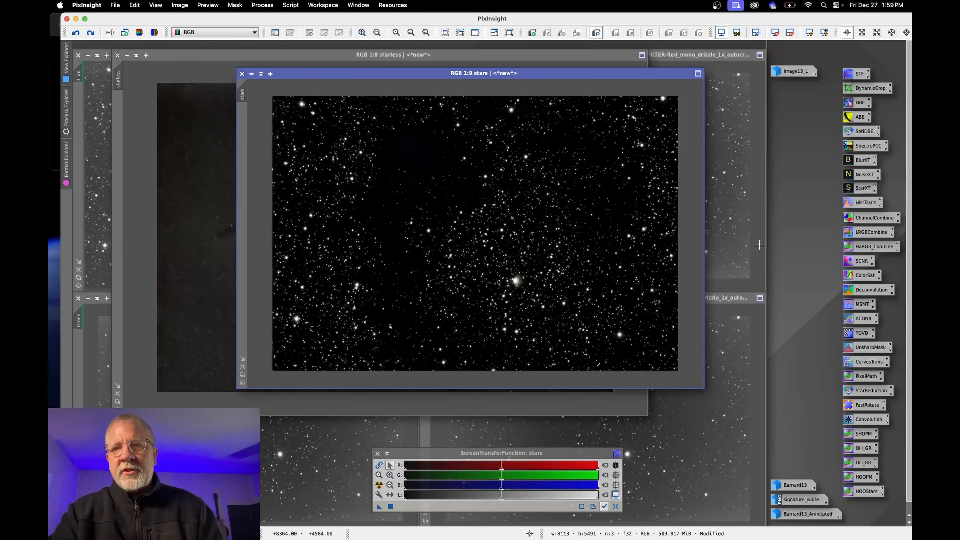
- Open ColorSaturation with a real-time preview of the stars image and raise the overall saturation curve to about 0.50
double_click(871, 278)
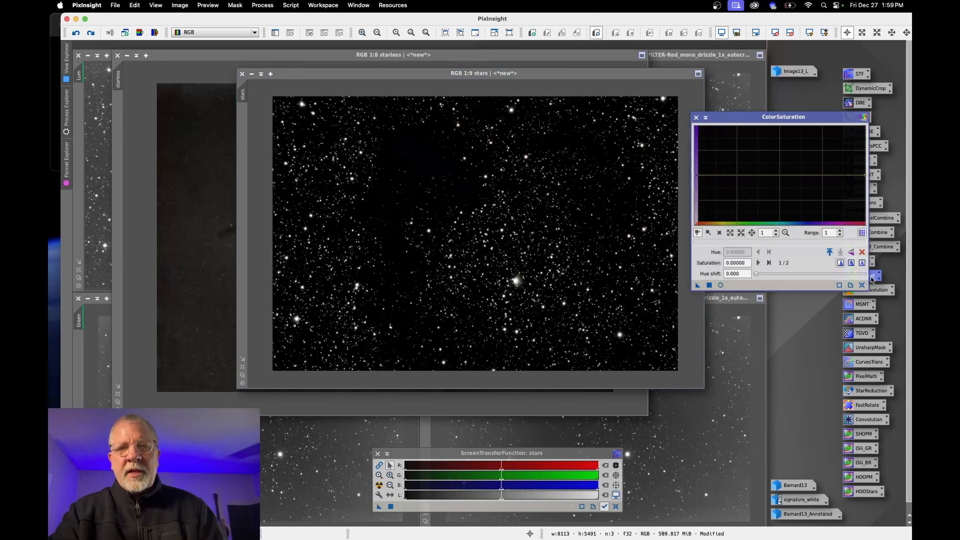
left_click(720, 286)
left_click_drag(737, 117, 597, 127)
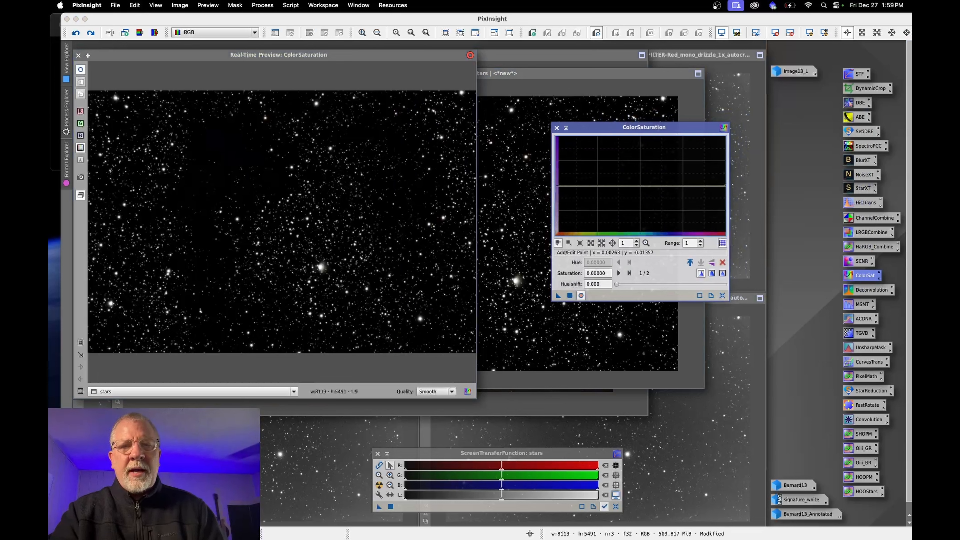
left_click_drag(556, 185, 556, 183)
left_click_drag(555, 164, 551, 160)
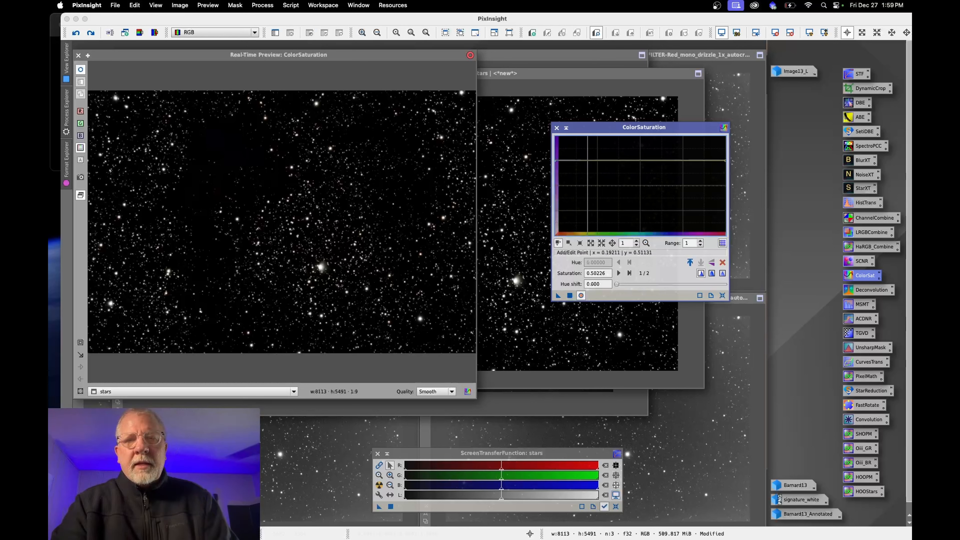
- Add yellow, green and blue control points to the saturation curve and lower the green point to about 0.12
left_click(586, 160)
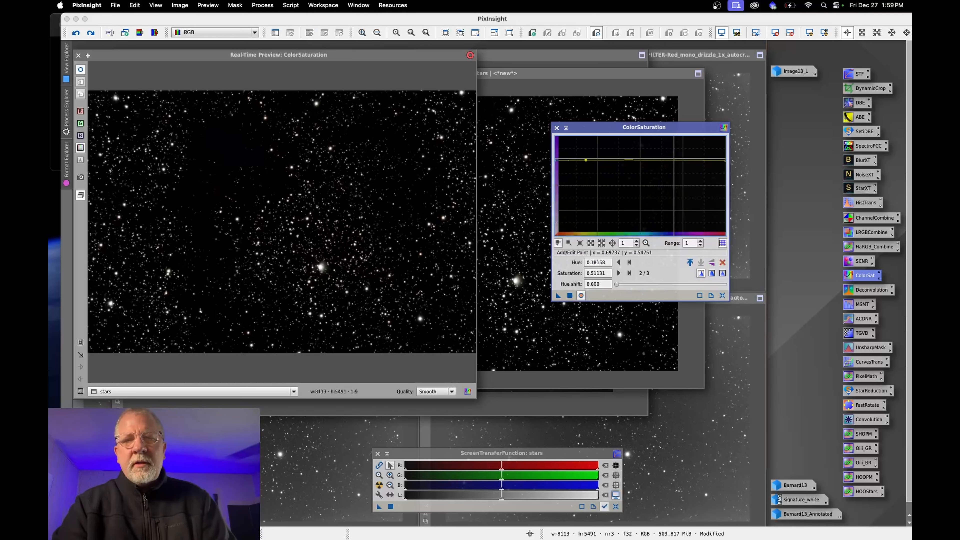
left_click(675, 158)
left_click(623, 160)
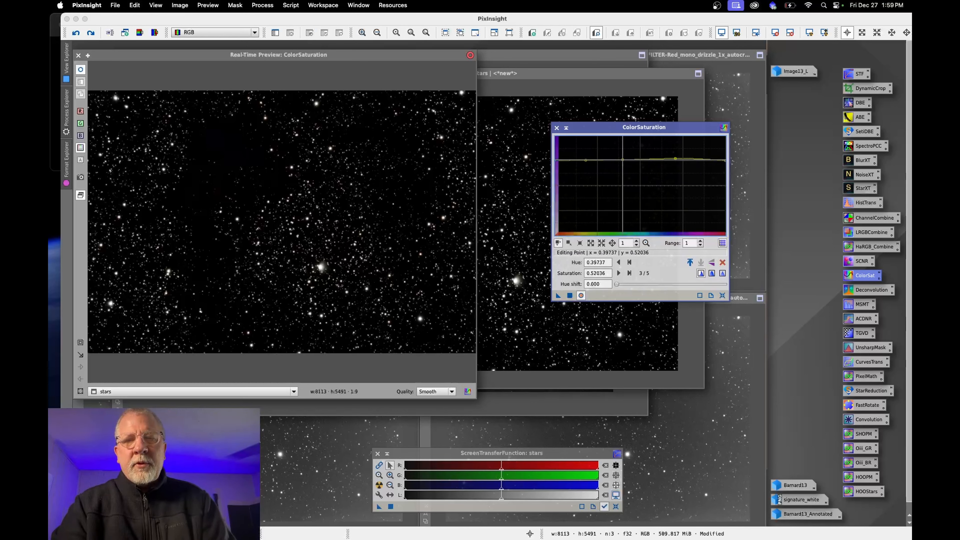
left_click_drag(622, 160, 625, 179)
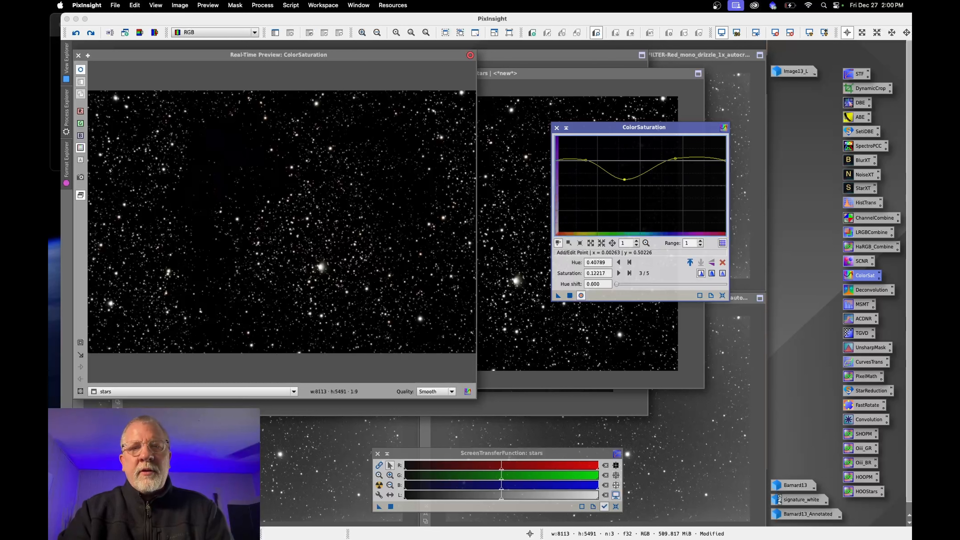
- Raise the saturation curve to about 0.75 in the reds, lift both the magenta and blue points, and apply it to the stars image
left_click_drag(555, 161, 564, 148)
left_click(564, 153)
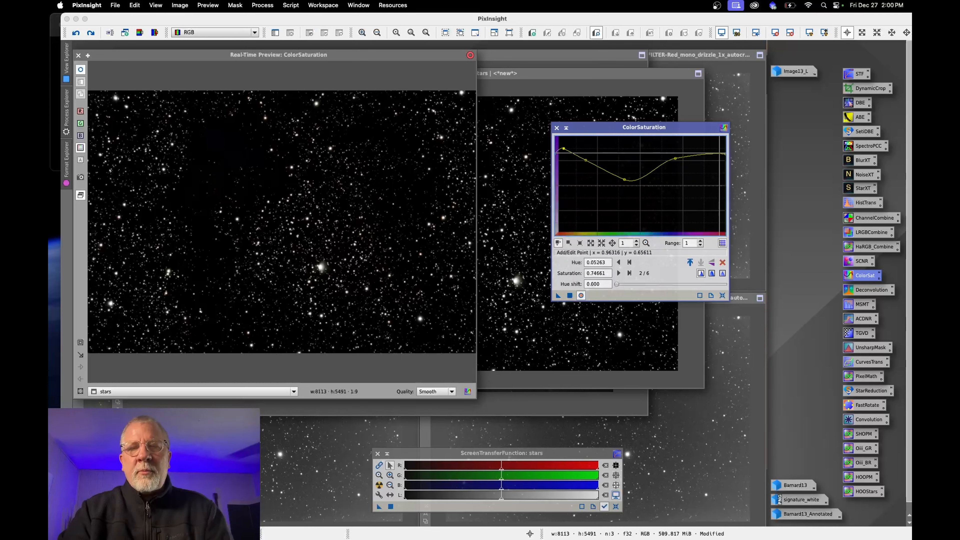
left_click_drag(718, 153, 719, 147)
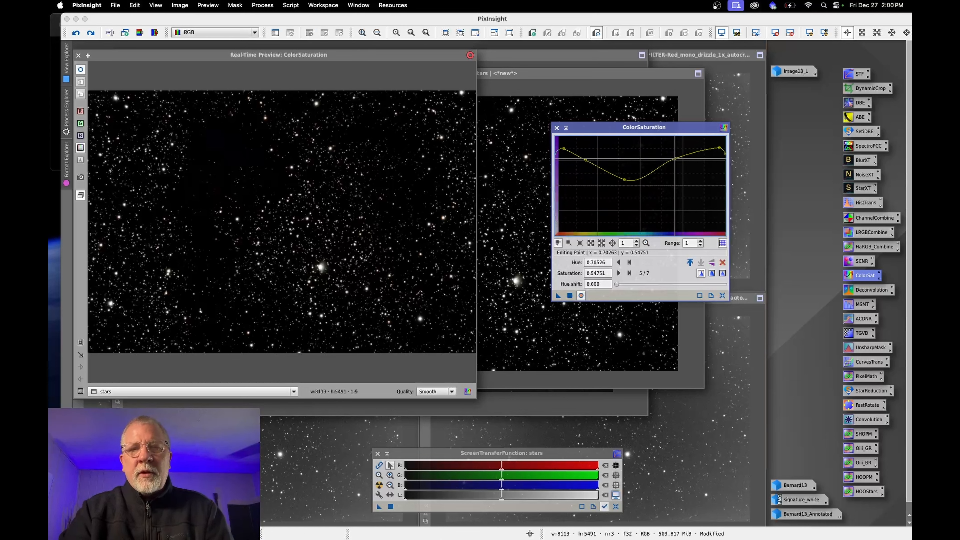
left_click_drag(676, 158, 675, 154)
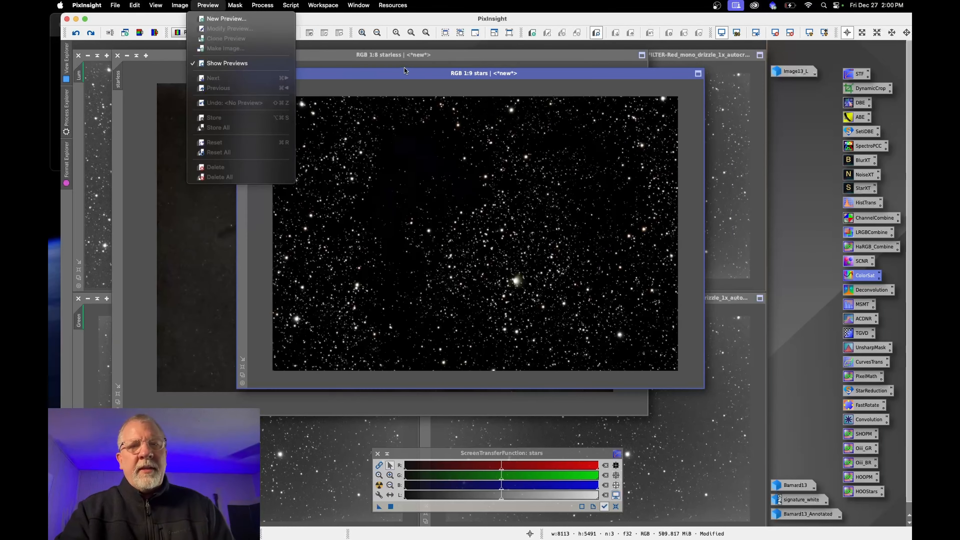
left_click(405, 73)
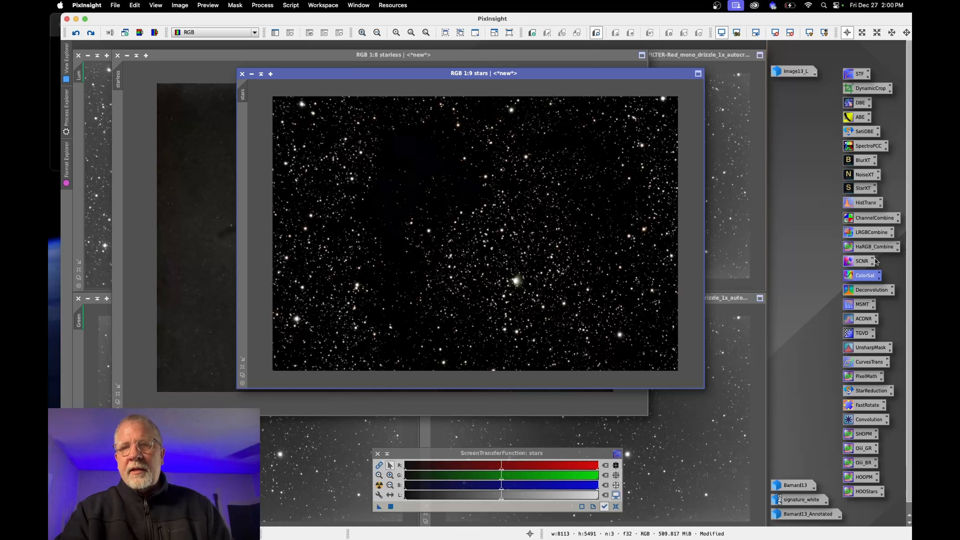
- Apply SCNR to the stars image and check its processing history
left_click(862, 261)
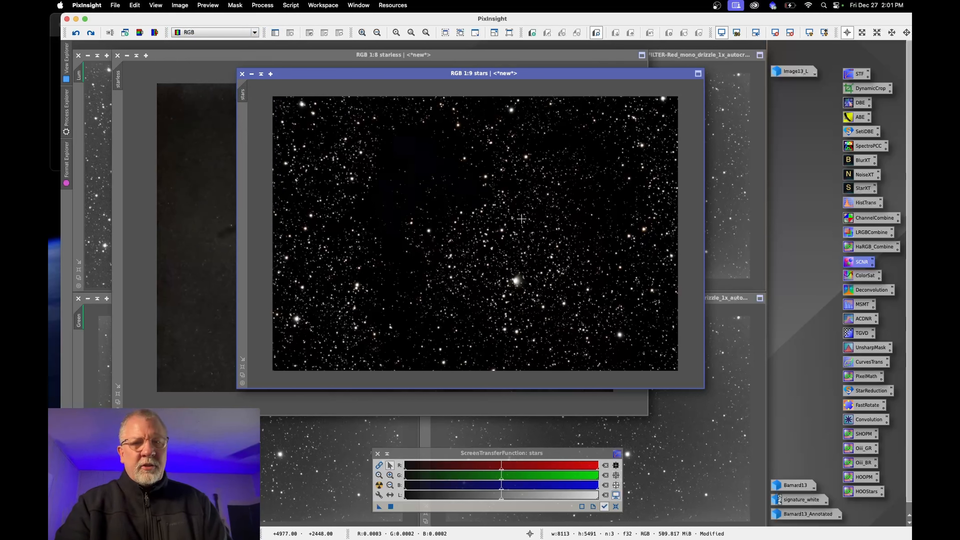
left_click(208, 5)
mouse_move(180, 9)
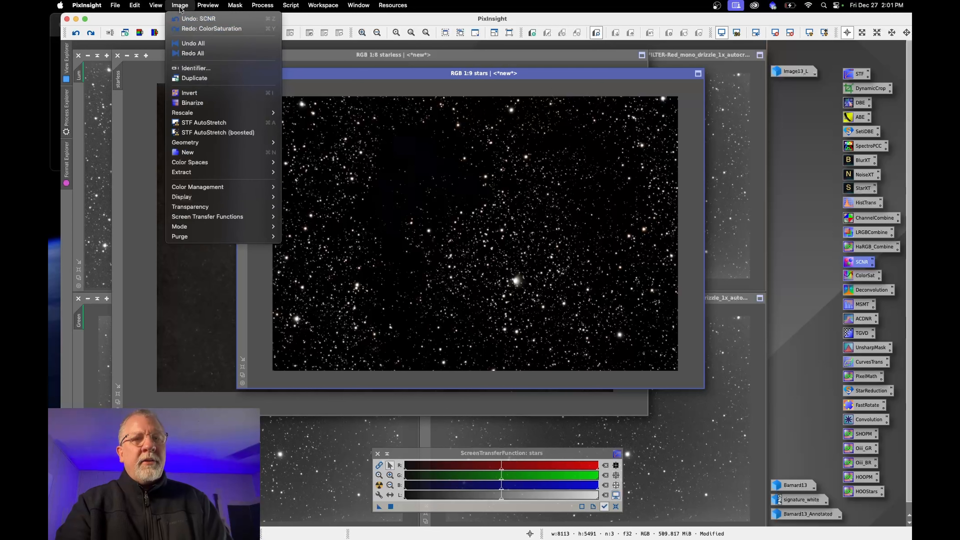
left_click(419, 128)
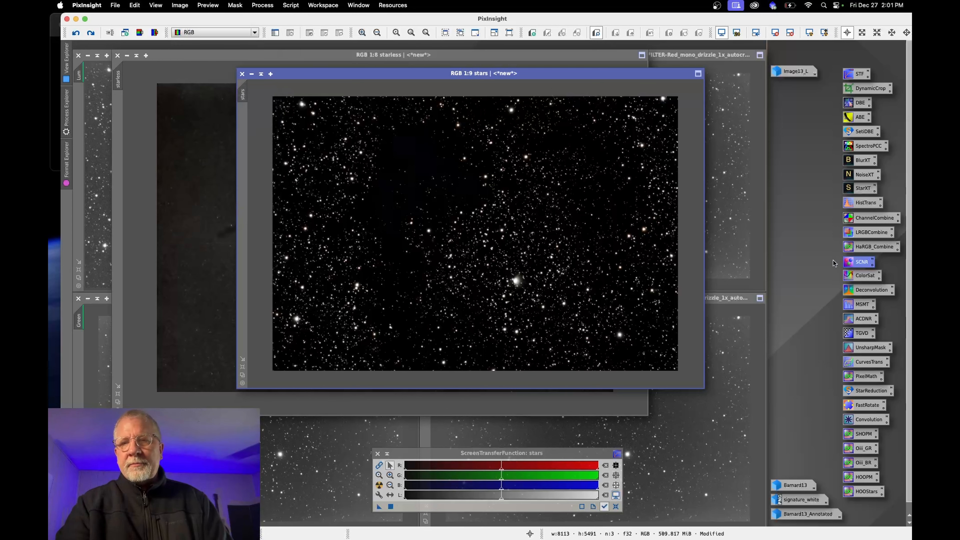
- Reopen ColorSaturation, anchor the curve near zero at three hues, and raise the blue saturation to about 0.44
double_click(863, 276)
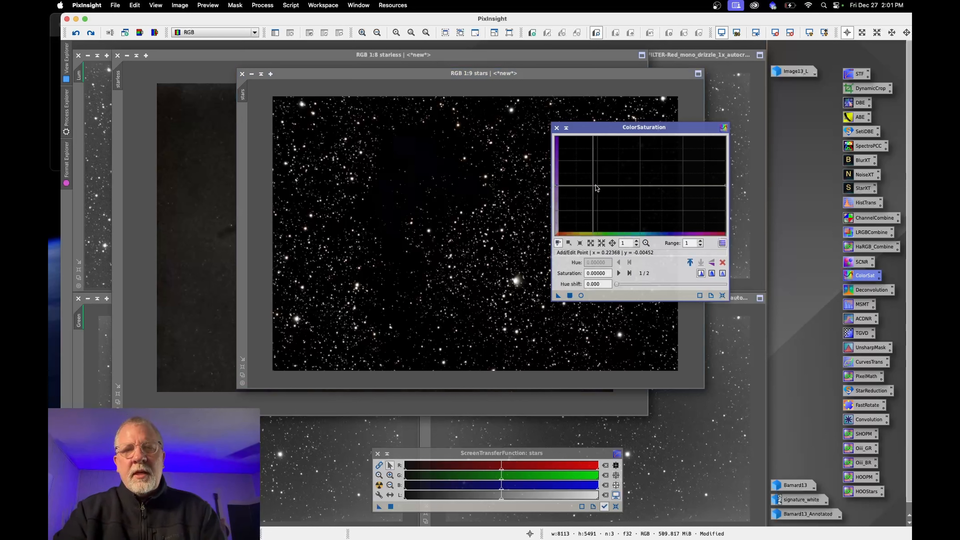
left_click(592, 187)
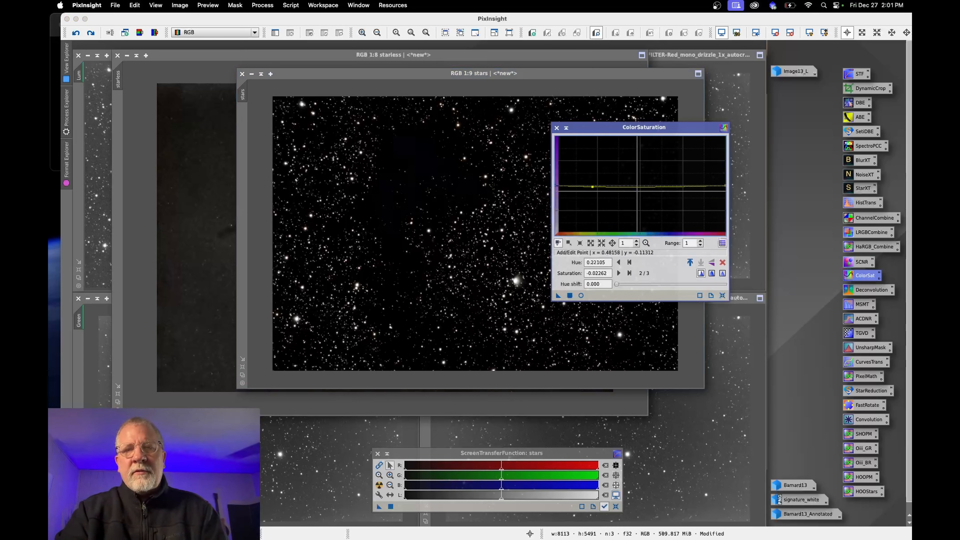
left_click(640, 187)
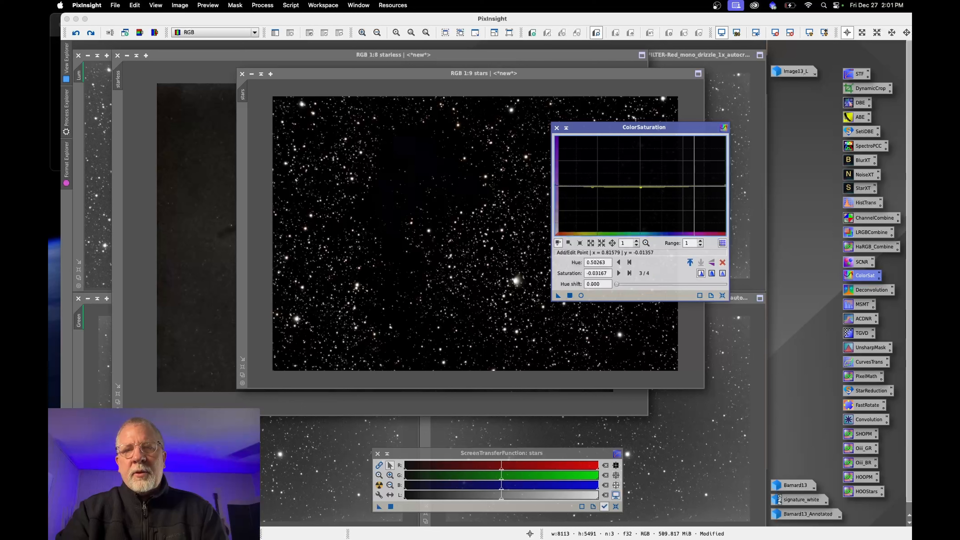
left_click(700, 185)
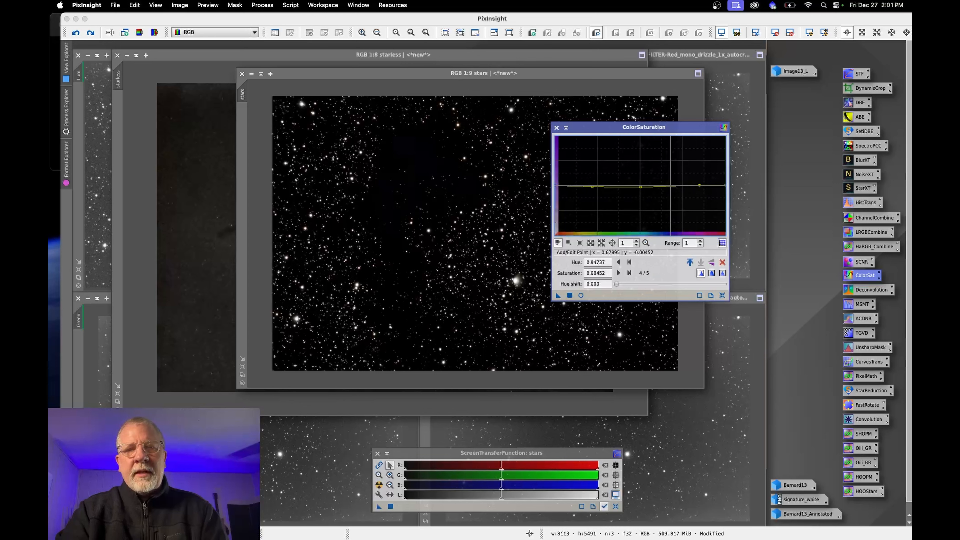
left_click_drag(670, 186, 669, 163)
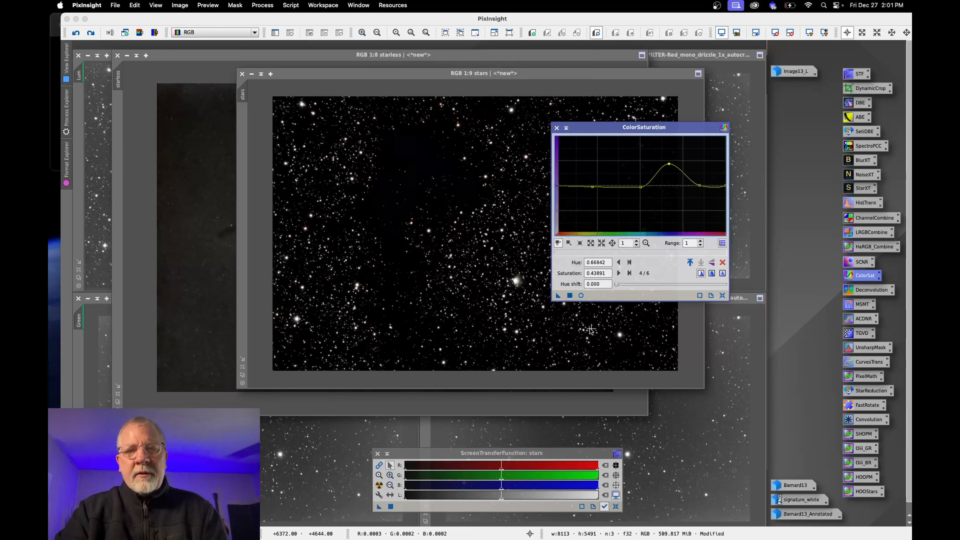
- Using the real-time preview, raise red-orange saturation to about 0.25 and magenta-red to about 0.22, and apply the curve to the stars image
left_click(580, 296)
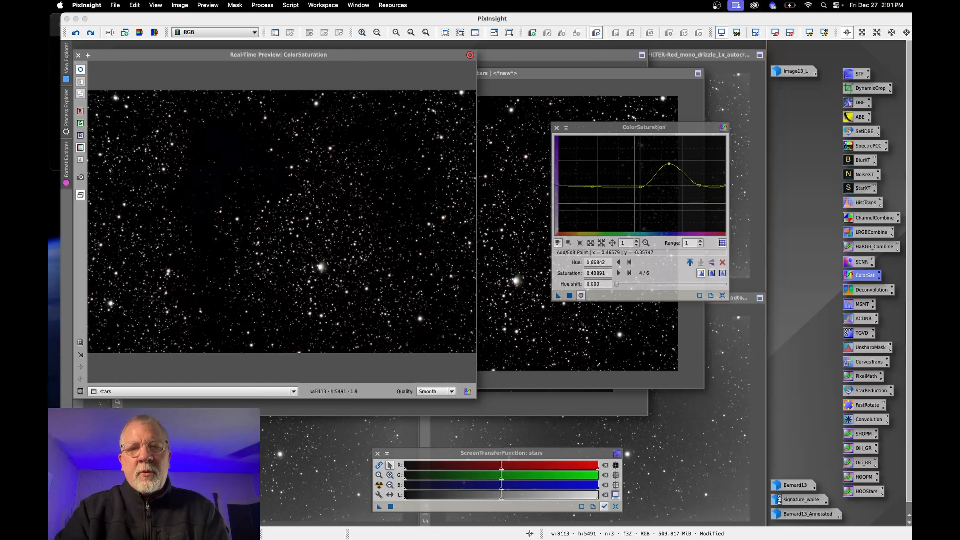
left_click(567, 177)
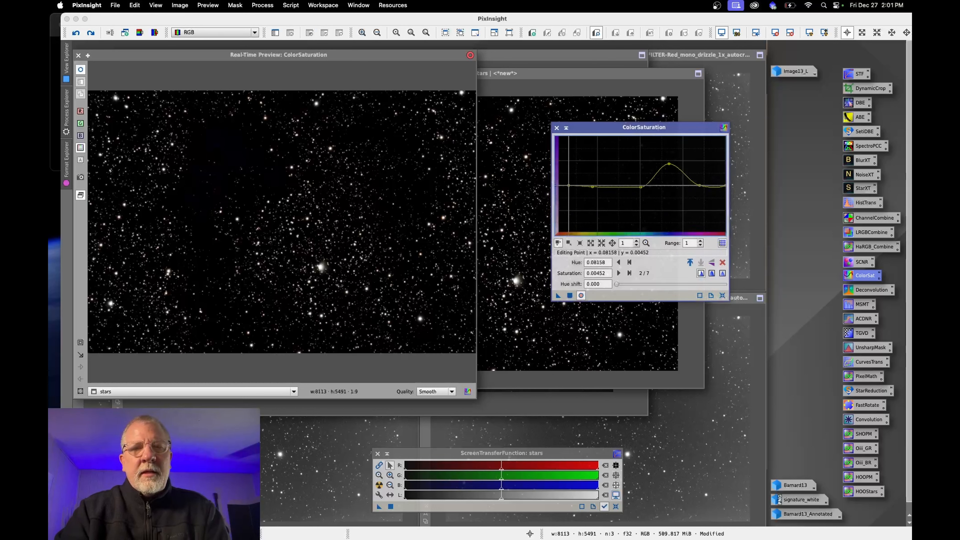
left_click_drag(568, 176, 568, 173)
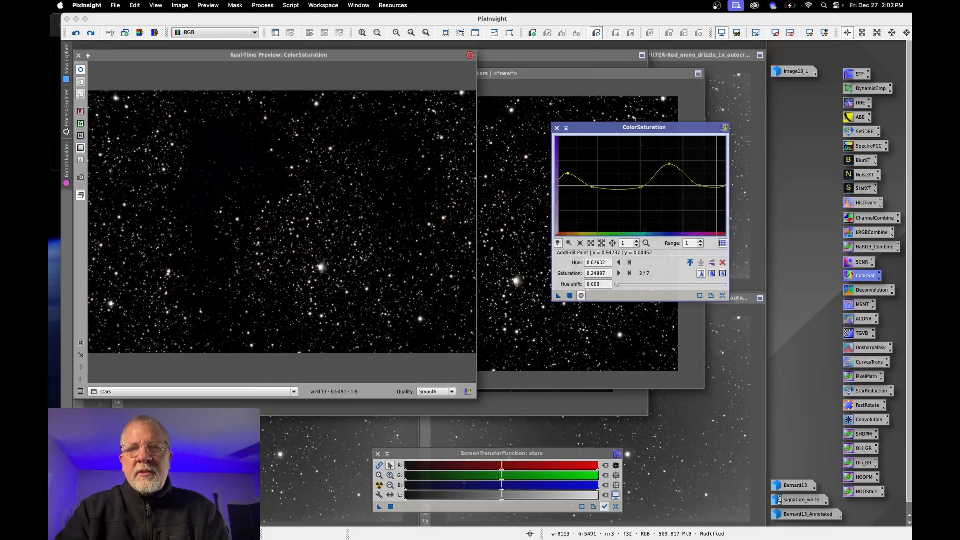
left_click_drag(718, 186, 717, 174)
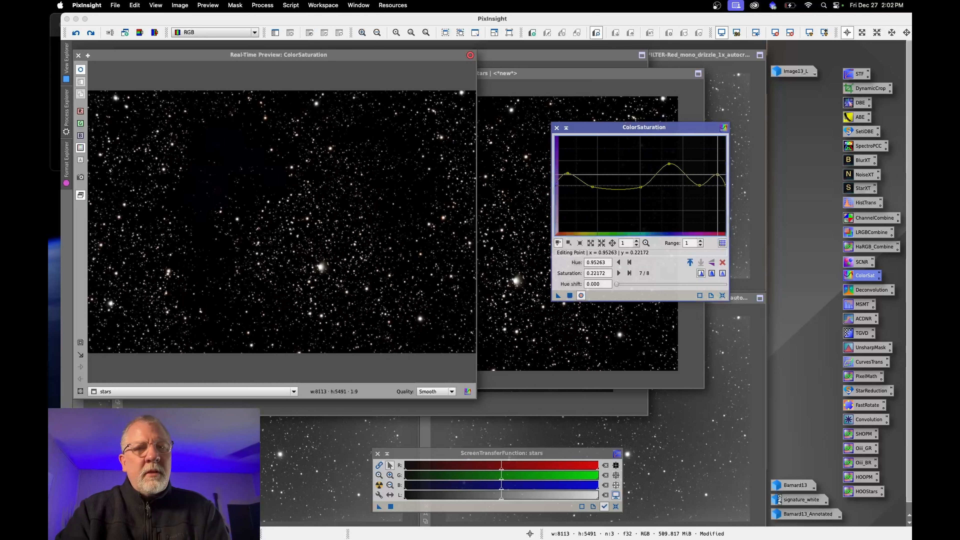
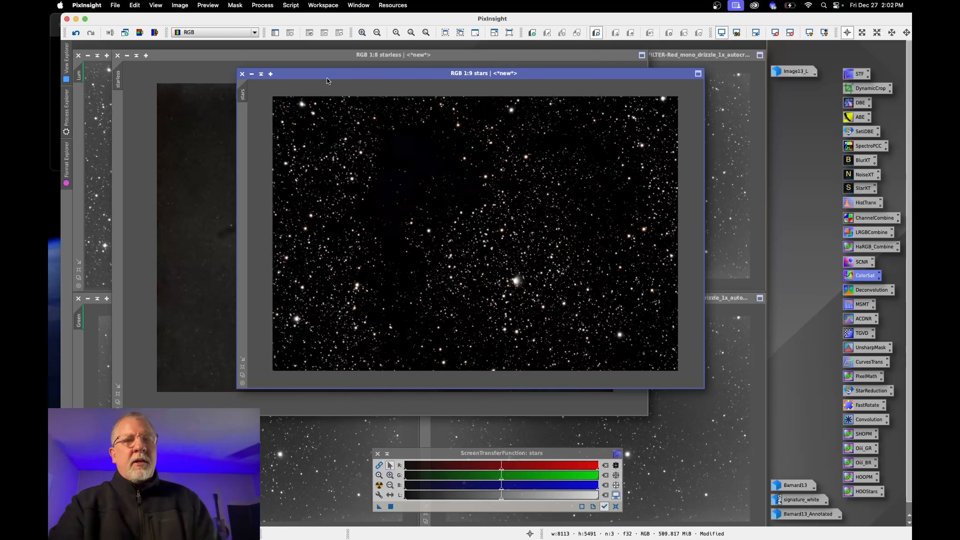
left_click(180, 5)
mouse_move(208, 5)
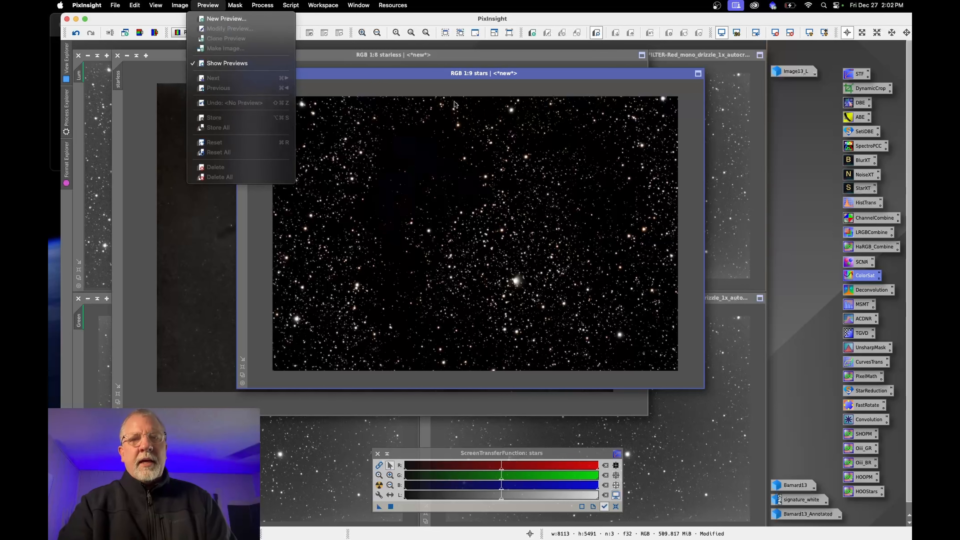
left_click(442, 77)
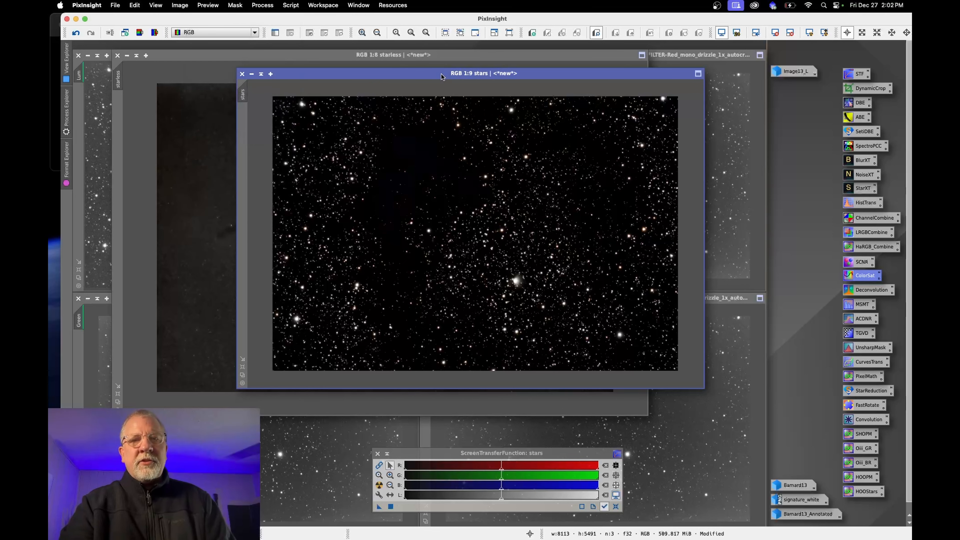
- Minimize the stars image, combine both images with the PixelMath expression "starless + stars" into a new image named Temp, and close that result
left_click(251, 75)
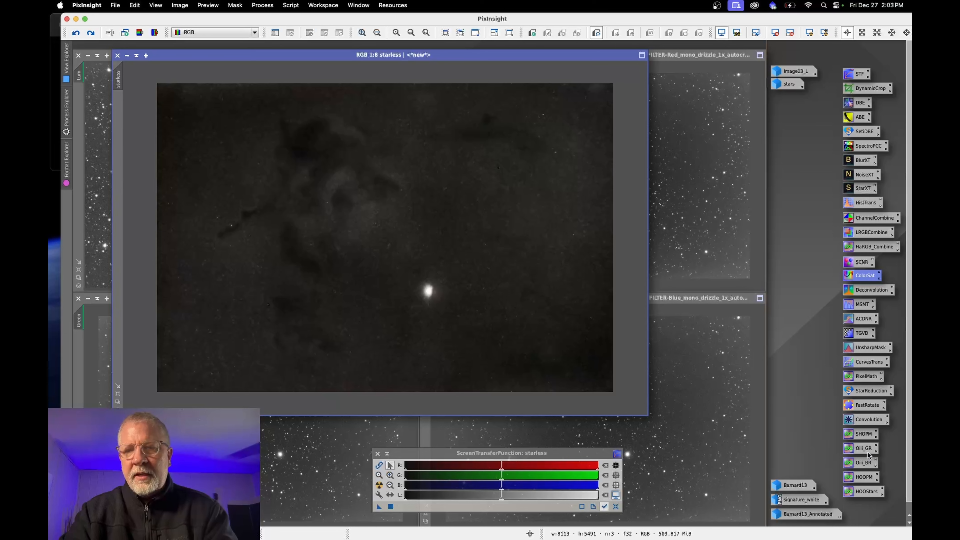
double_click(865, 376)
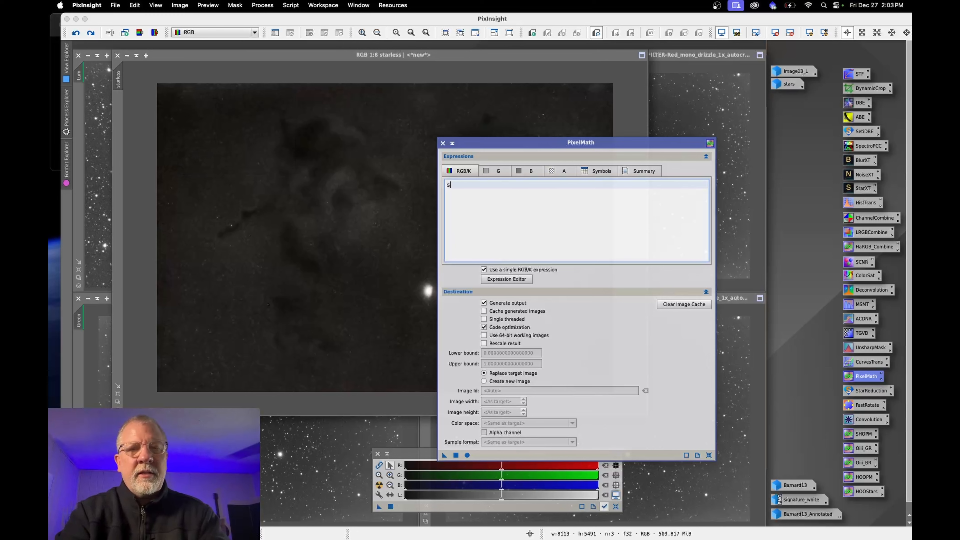
type("tarless + stars")
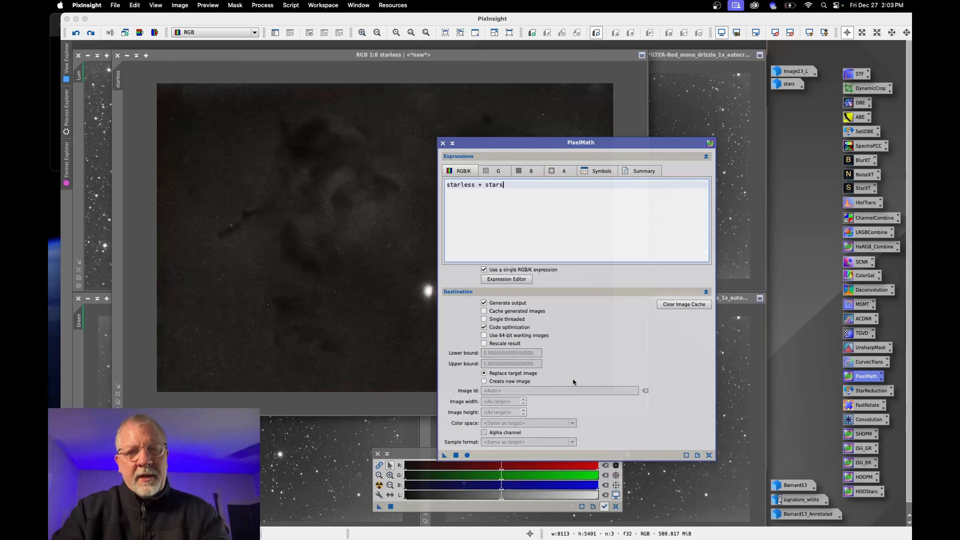
left_click(484, 382)
left_click(501, 391)
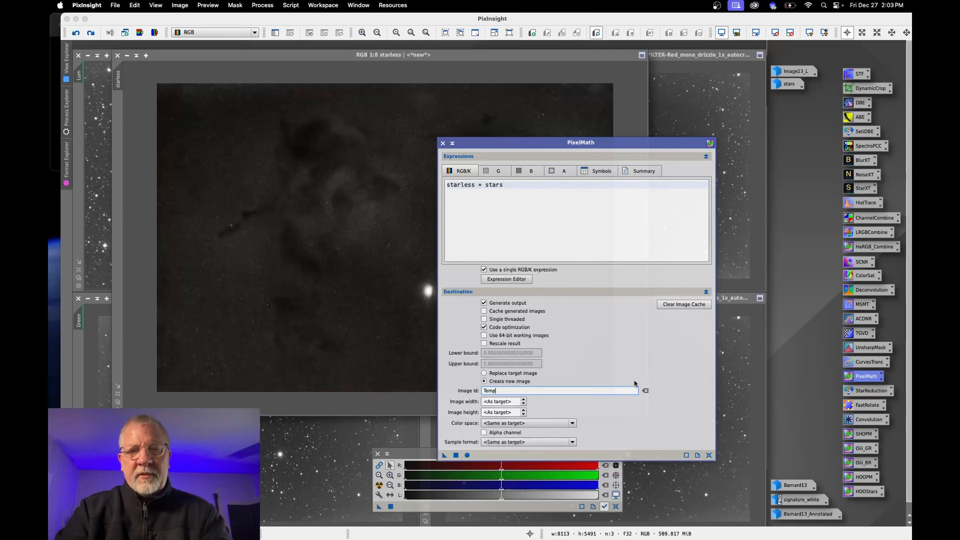
left_click(456, 455)
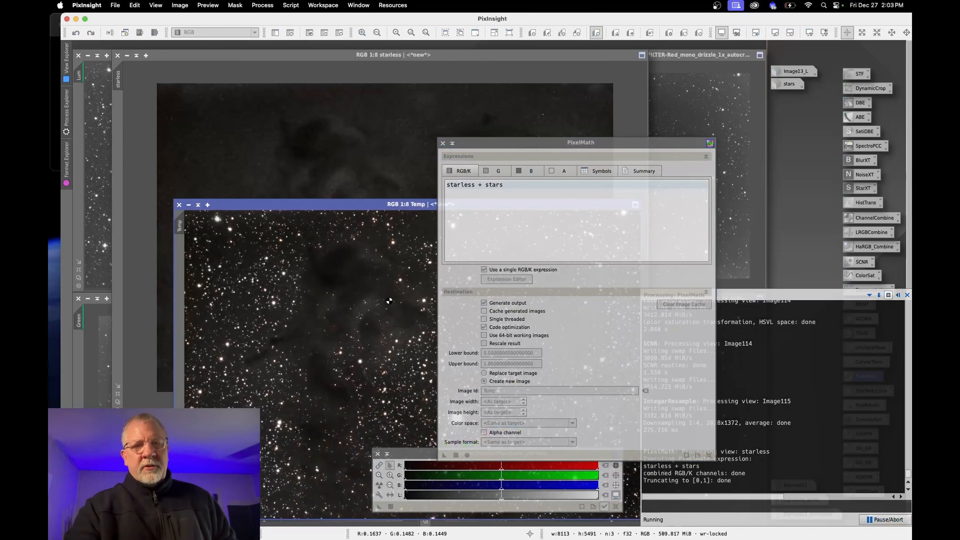
left_click(443, 143)
left_click_drag(478, 208, 478, 109)
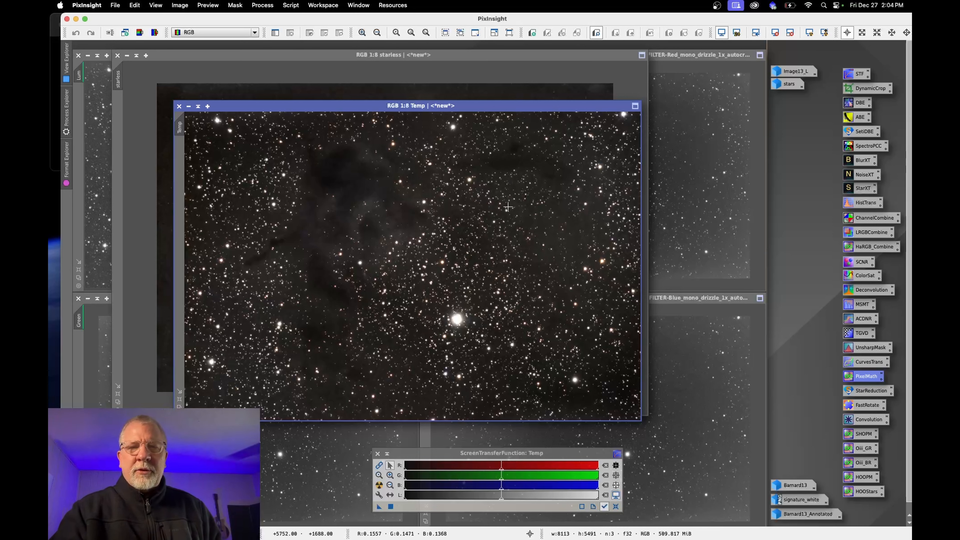
left_click(178, 107)
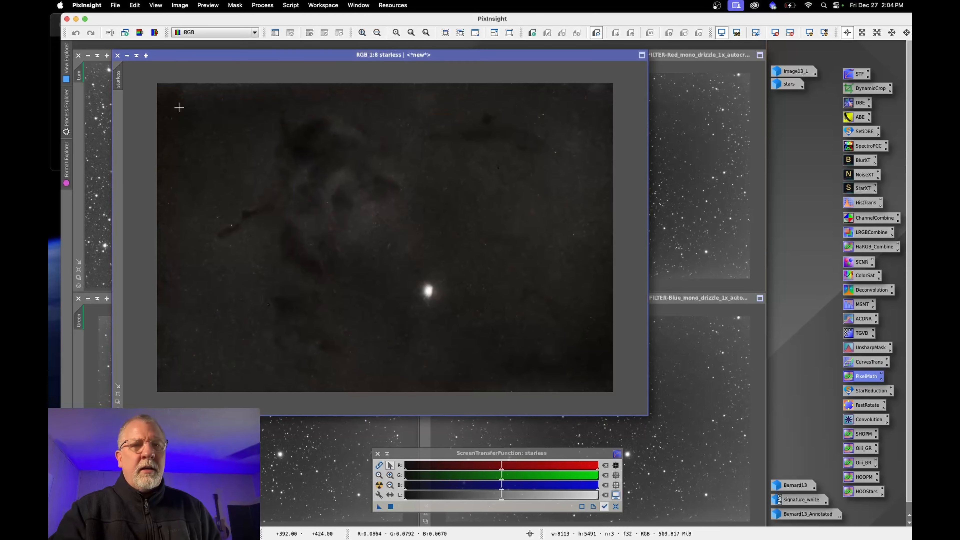
- Redo the PixelMath operation on the starless image and close the BlurXTerminator dialog opened over the Barnard13 image
left_click(180, 5)
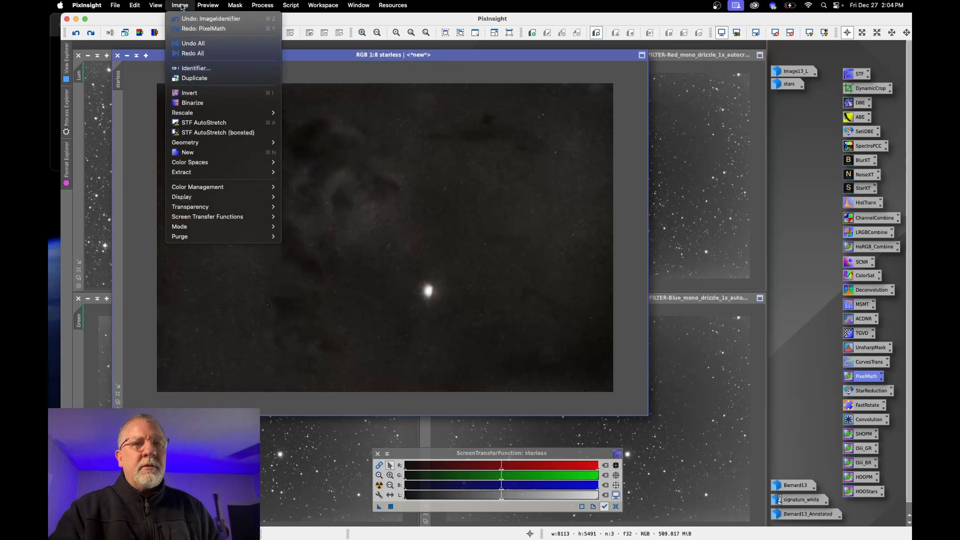
left_click(204, 29)
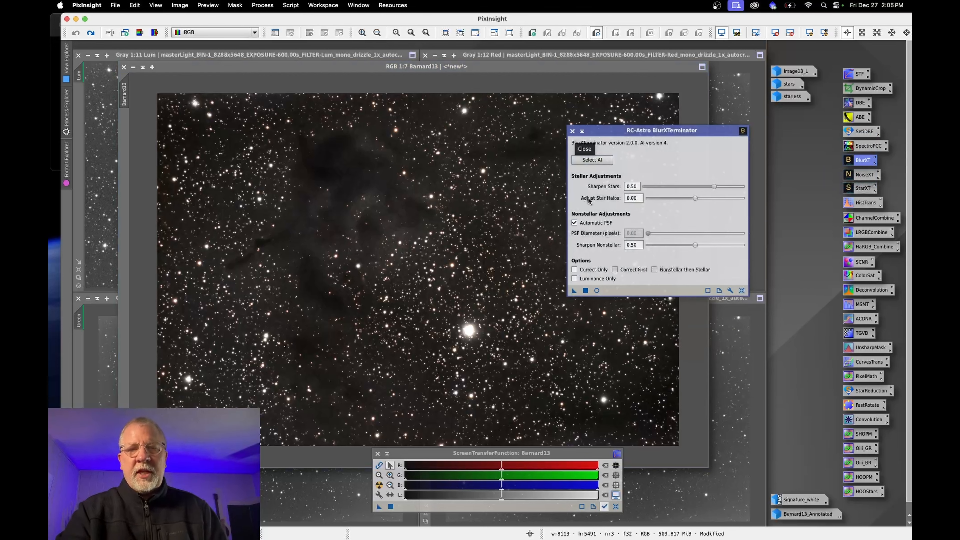
left_click(573, 131)
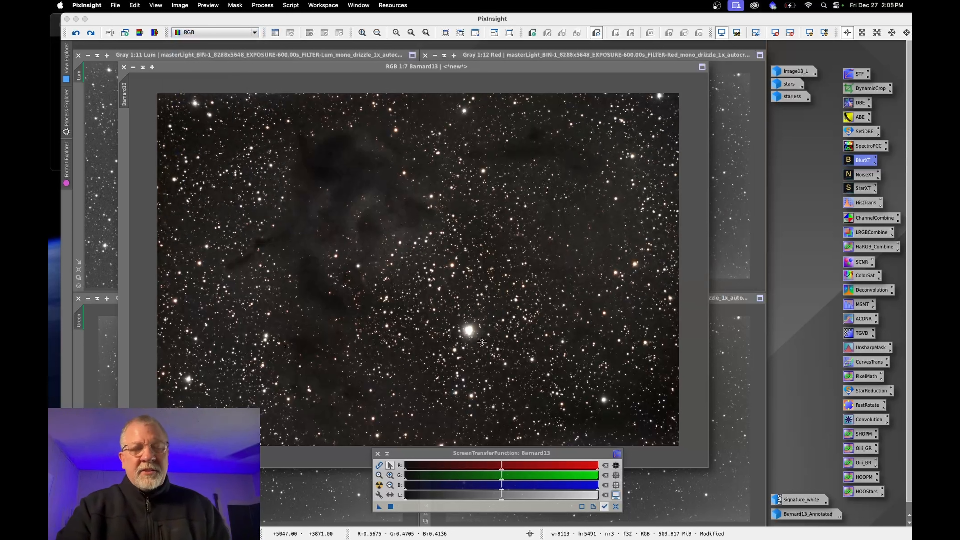
- Open the AstroMark Signature Adder script for Barnard13, choose signature_white as the signature, and enlarge the script window
left_click(291, 5)
mouse_move(314, 140)
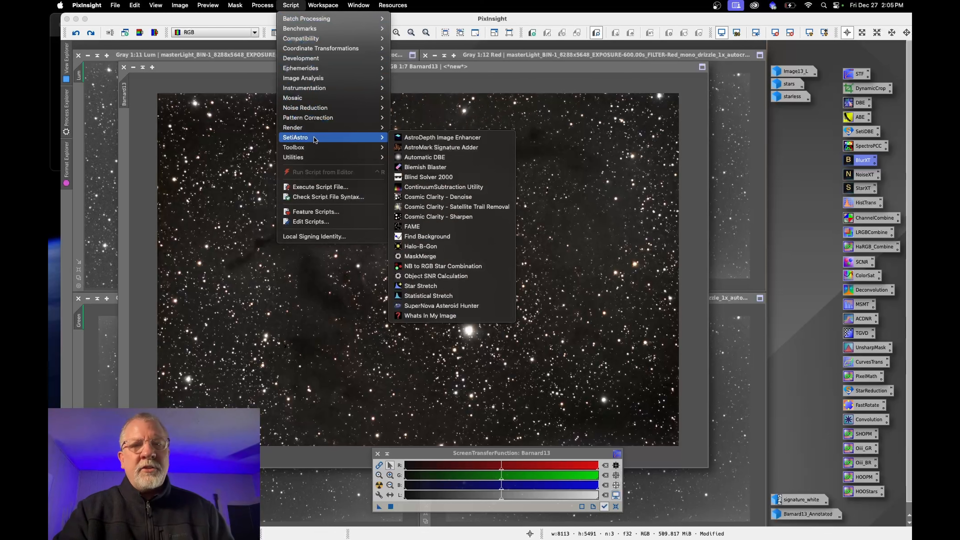
left_click(471, 148)
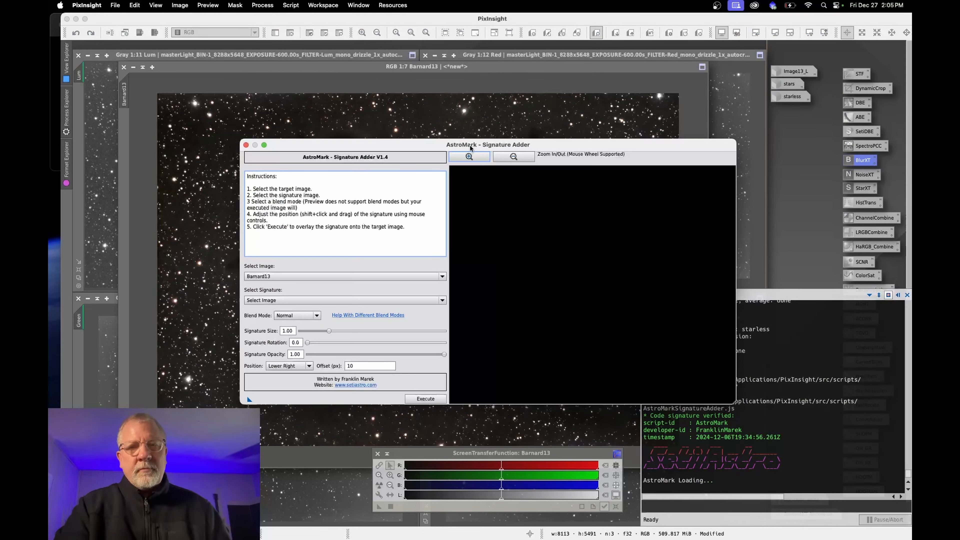
left_click_drag(432, 144, 353, 60)
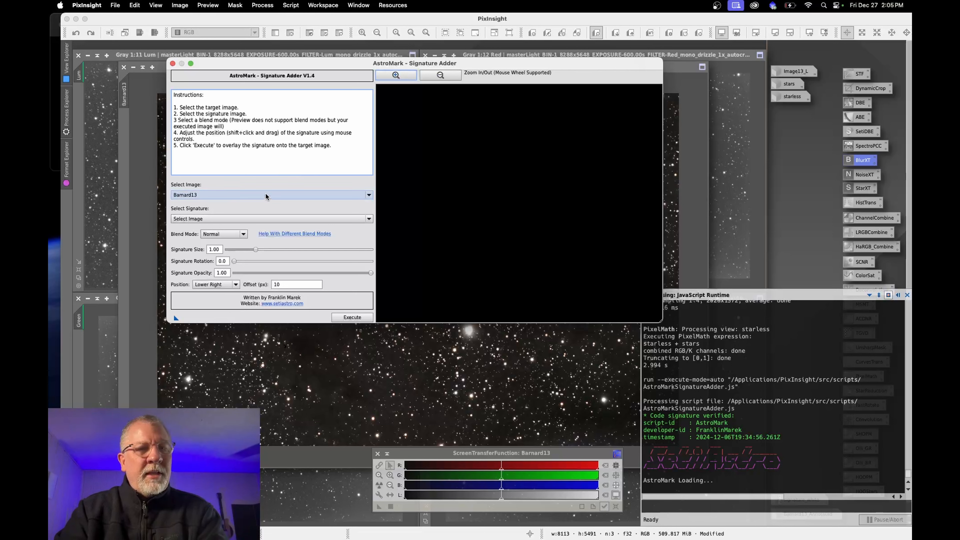
left_click(234, 219)
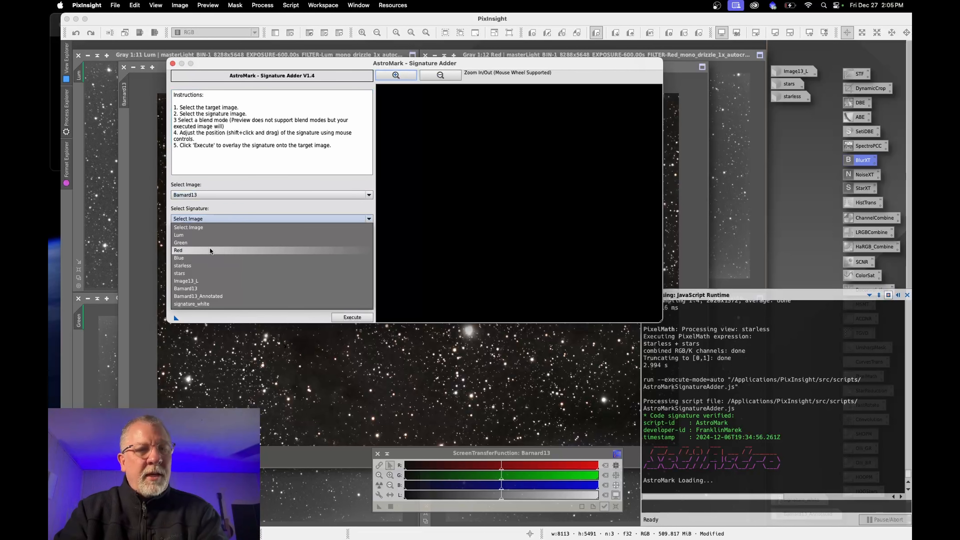
left_click(206, 303)
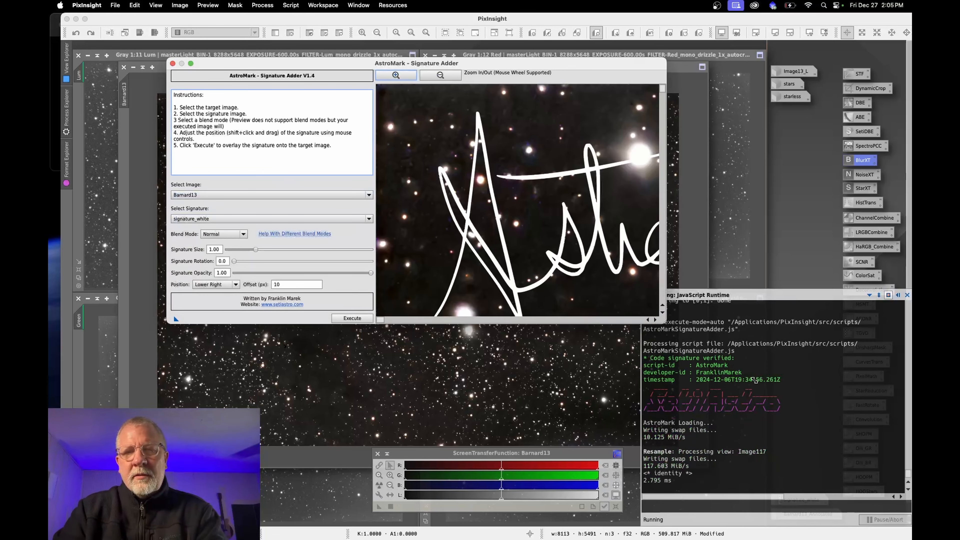
left_click_drag(661, 319, 762, 380)
left_click_drag(891, 456, 911, 469)
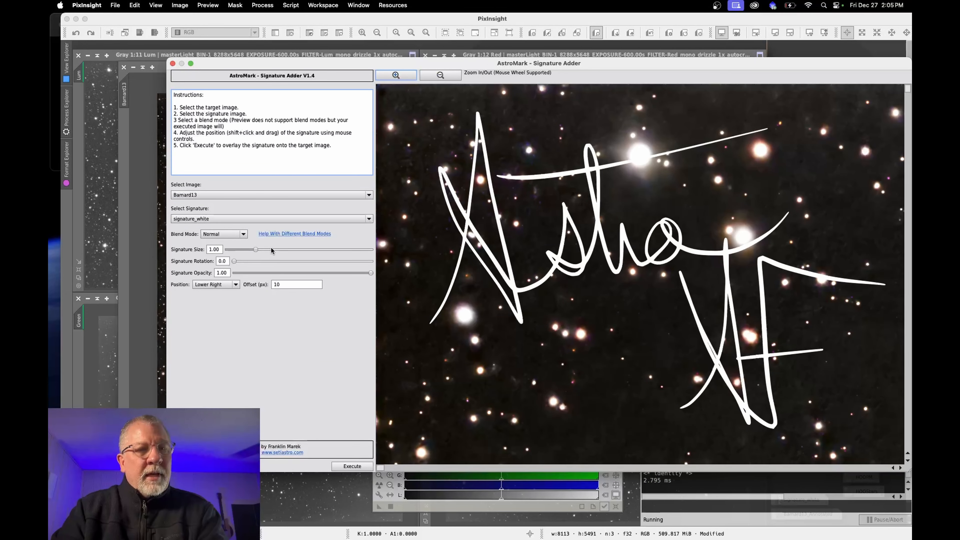
- Reduce the signature size to 0.45, judging it against the whole image in the preview
left_click_drag(257, 252, 243, 250)
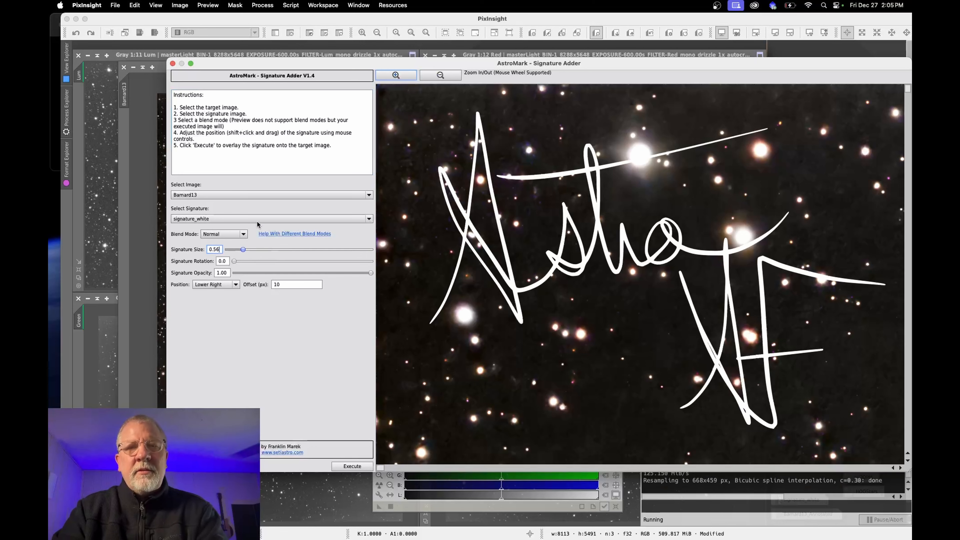
left_click(440, 76)
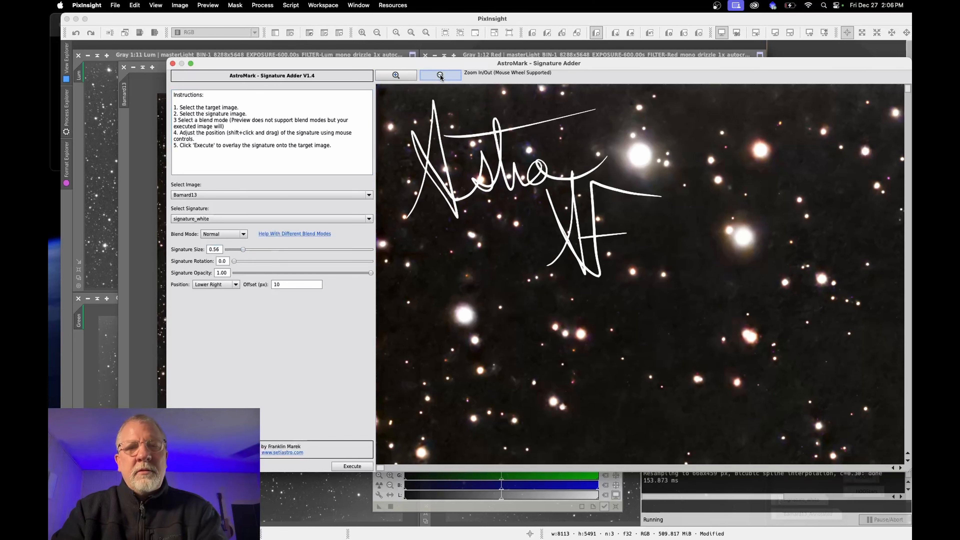
left_click(441, 75)
left_click(440, 76)
left_click(440, 76)
left_click(440, 76)
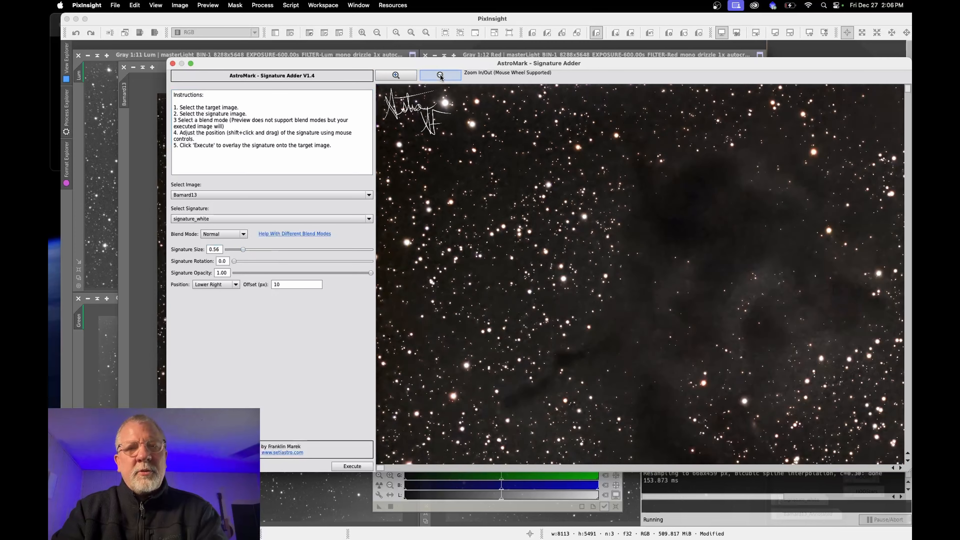
left_click(440, 76)
left_click(440, 76)
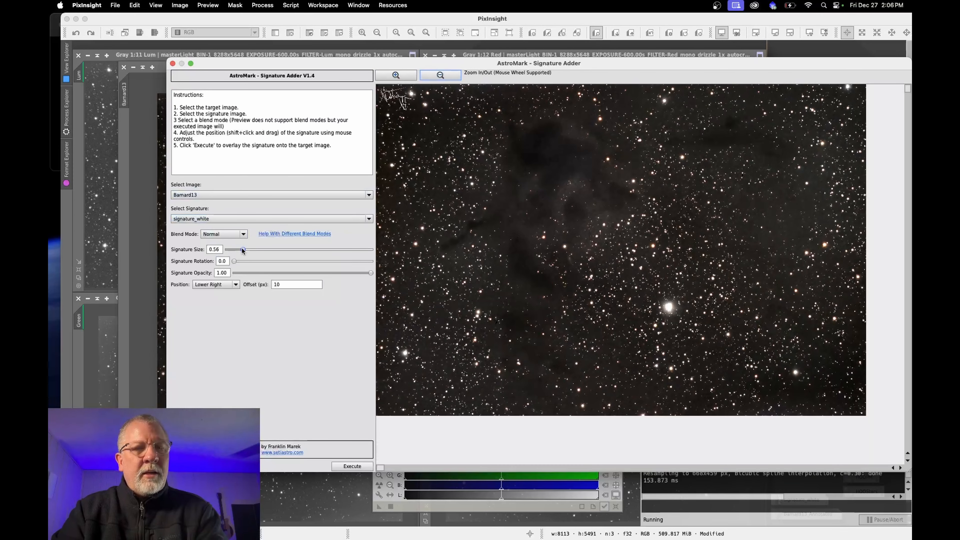
left_click_drag(242, 250, 237, 251)
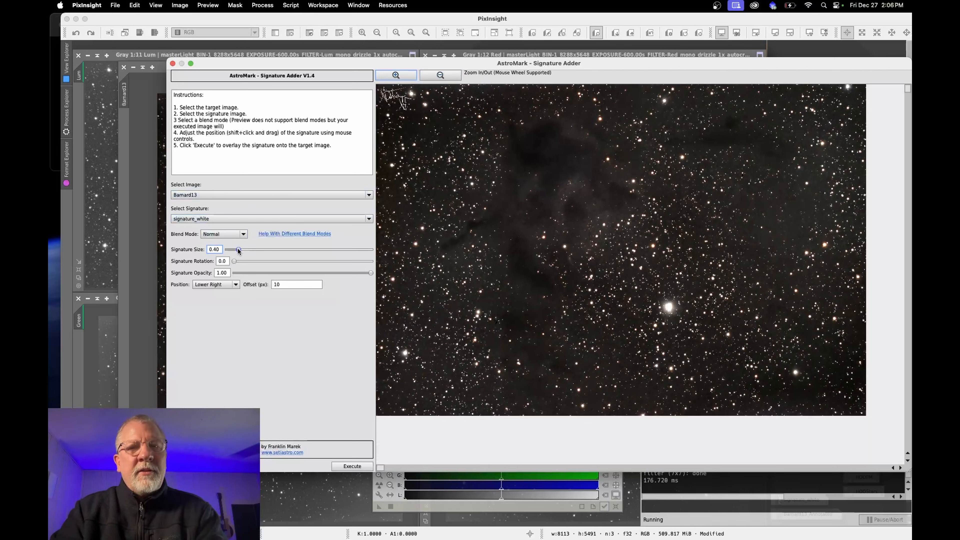
left_click_drag(238, 251, 239, 251)
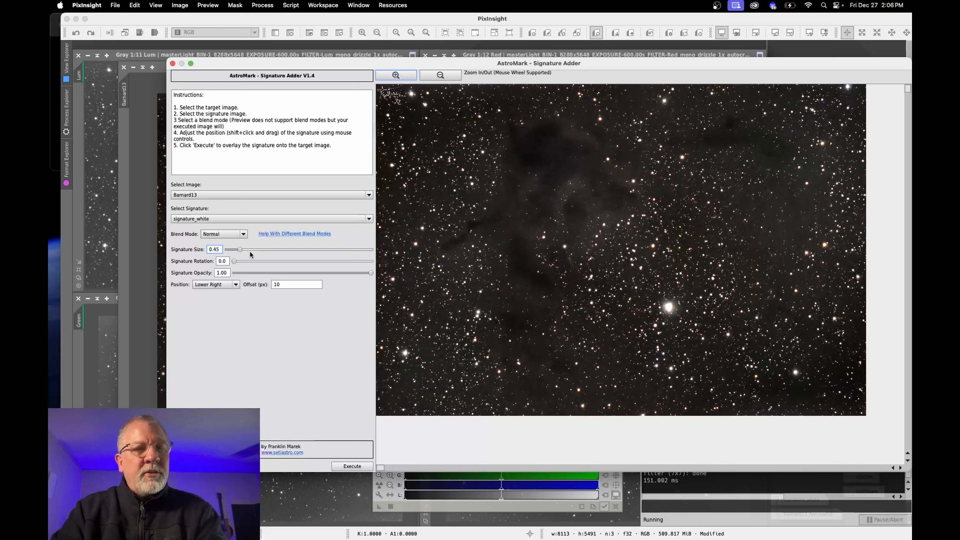
- Set the signature's blend mode to Screen and its position to Lower Left
left_click(243, 234)
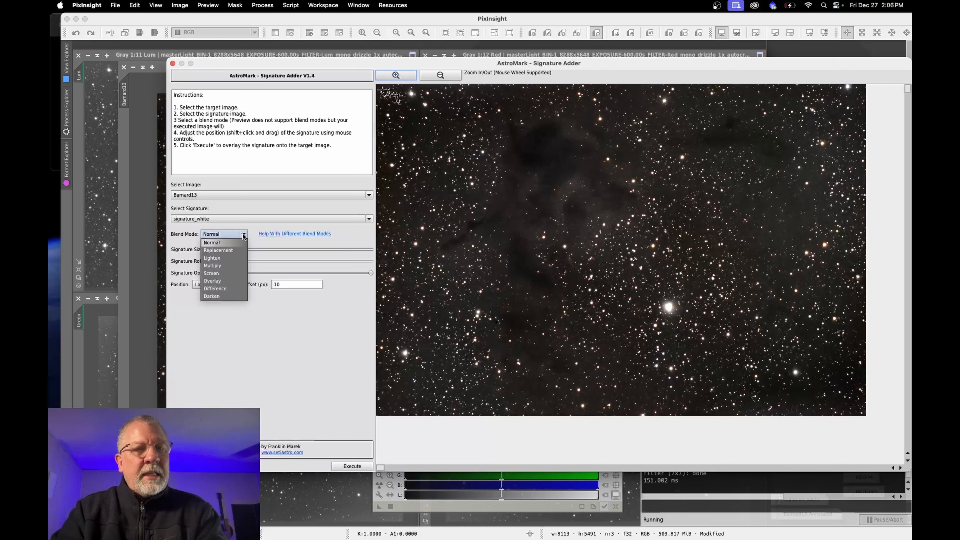
left_click(228, 273)
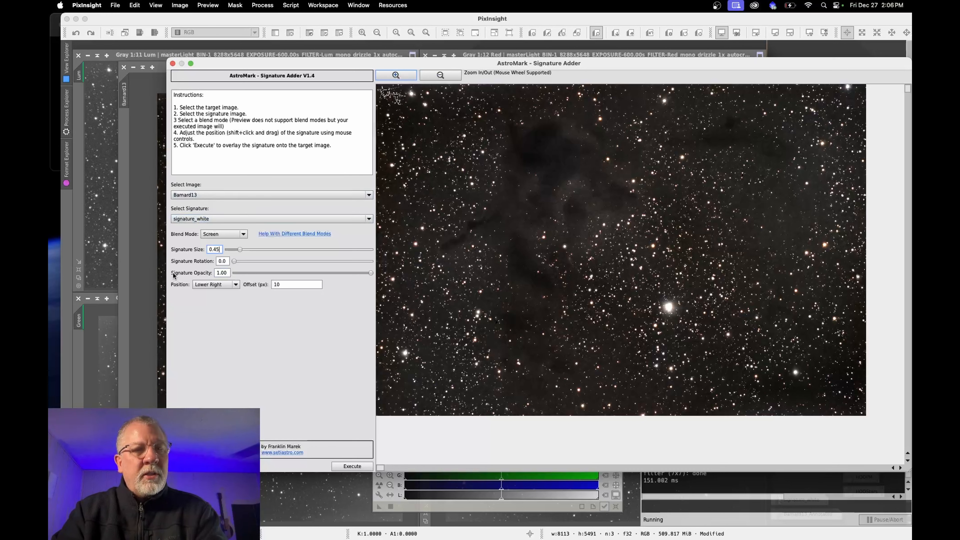
left_click(226, 287)
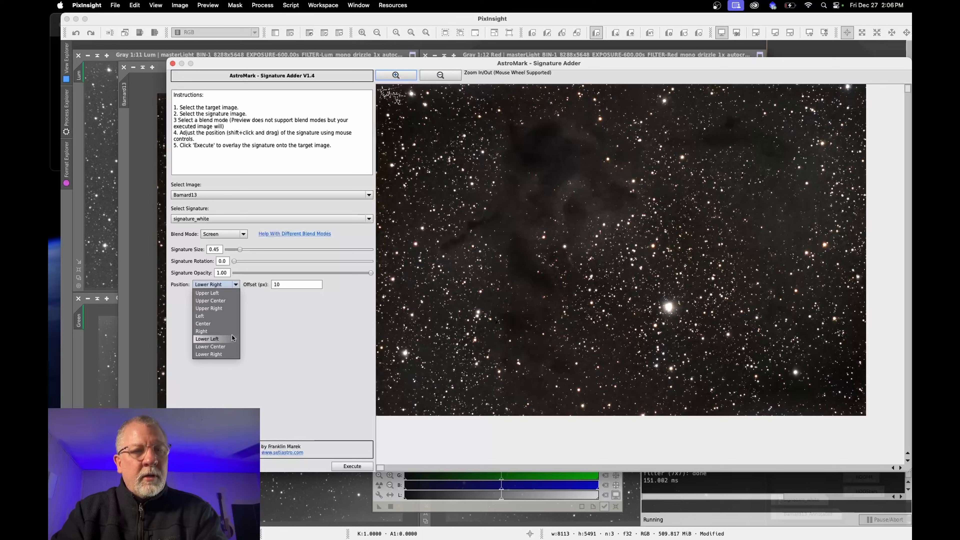
left_click(222, 339)
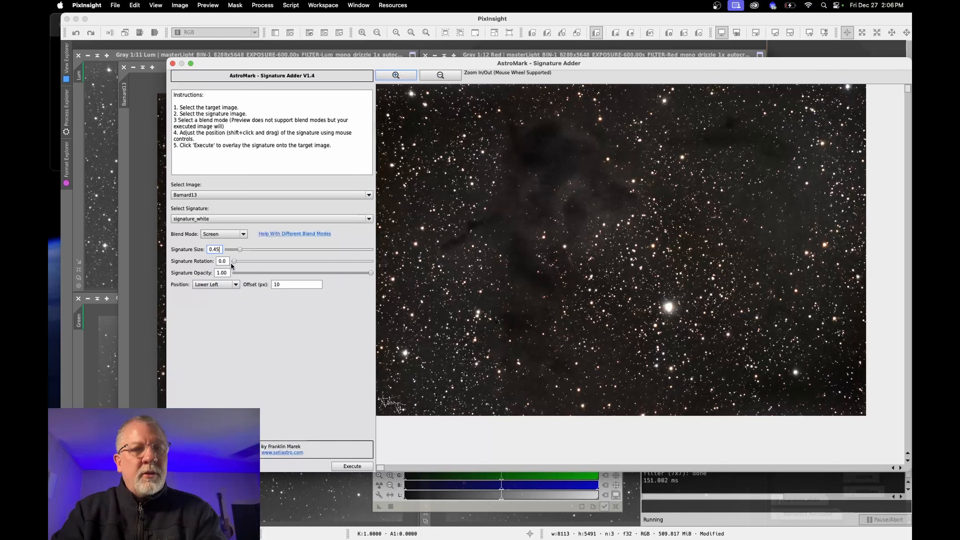
- Set the signature rotation to 38 and the offset to 50 px, and close the script without executing it
left_click_drag(234, 260, 248, 261)
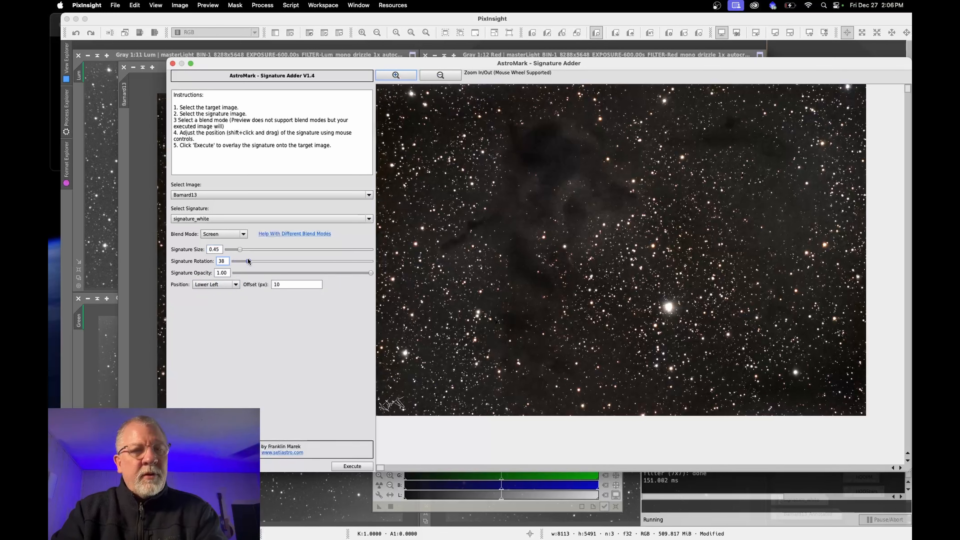
double_click(287, 286)
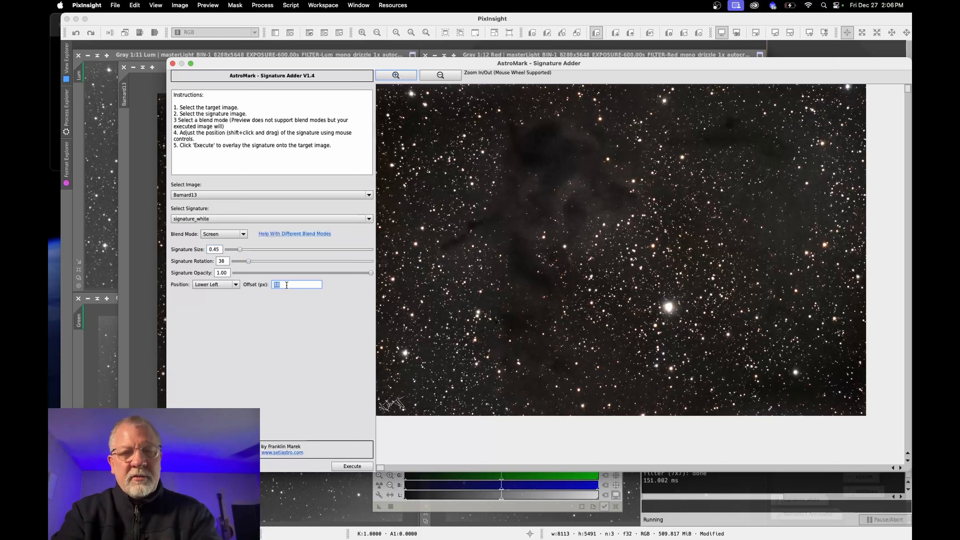
type("50")
key("Return")
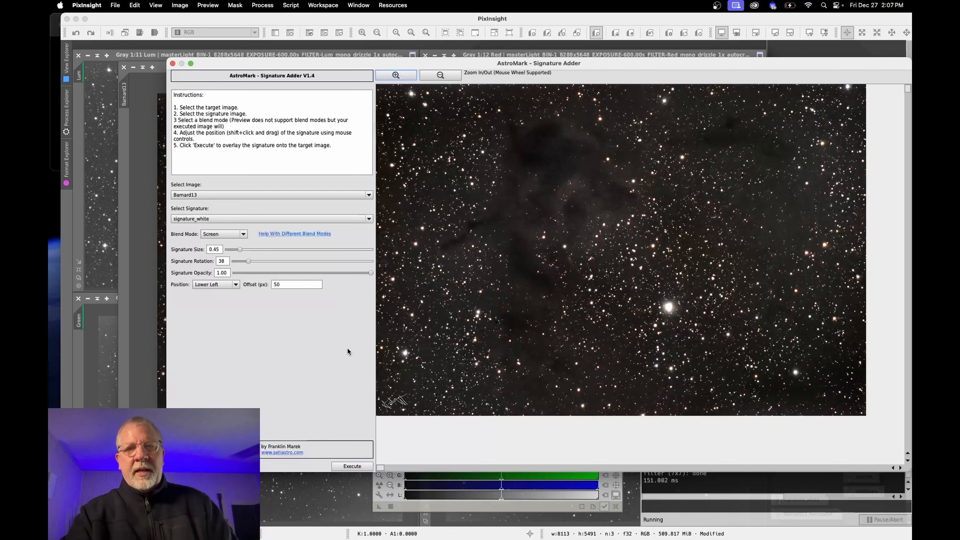
left_click(173, 63)
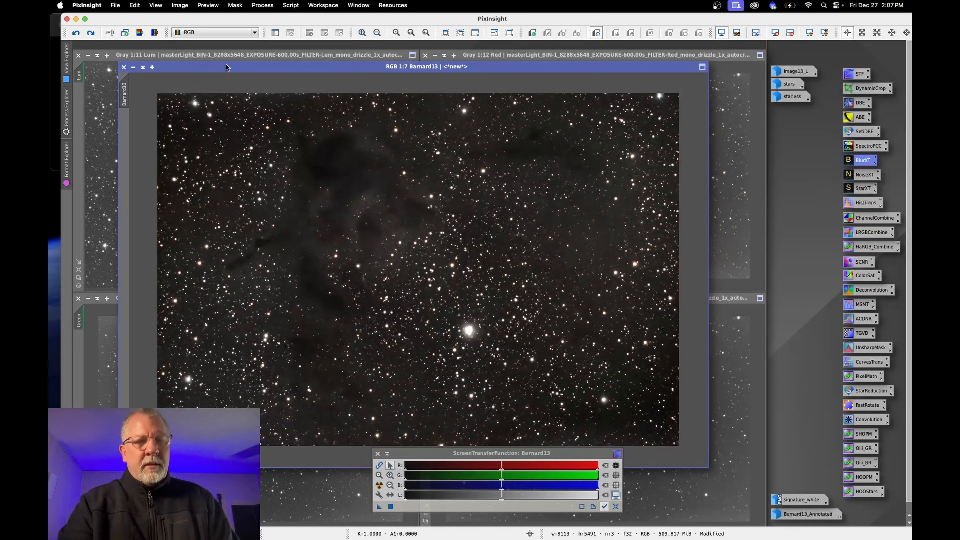
- Redo the undone script operation on the Barnard13 image and check its undo history
left_click(180, 5)
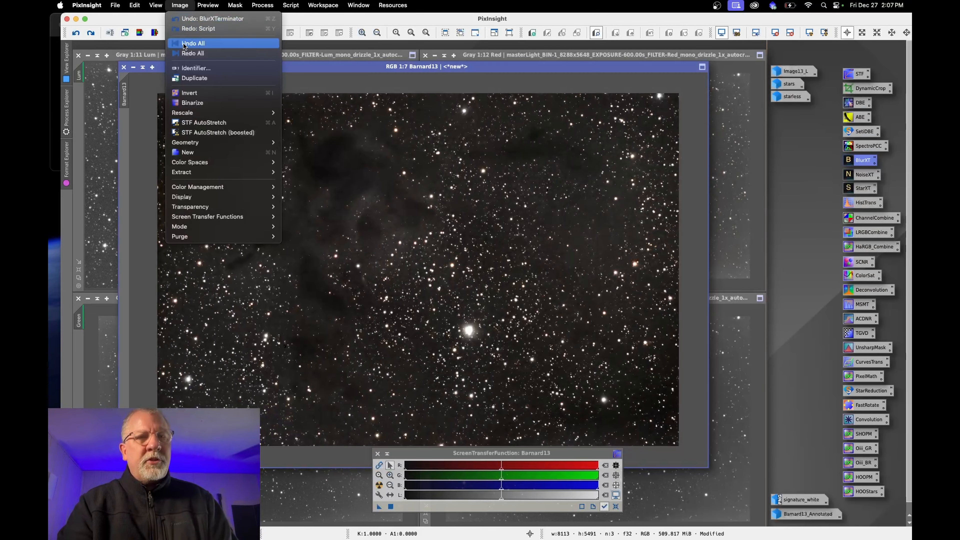
left_click(191, 28)
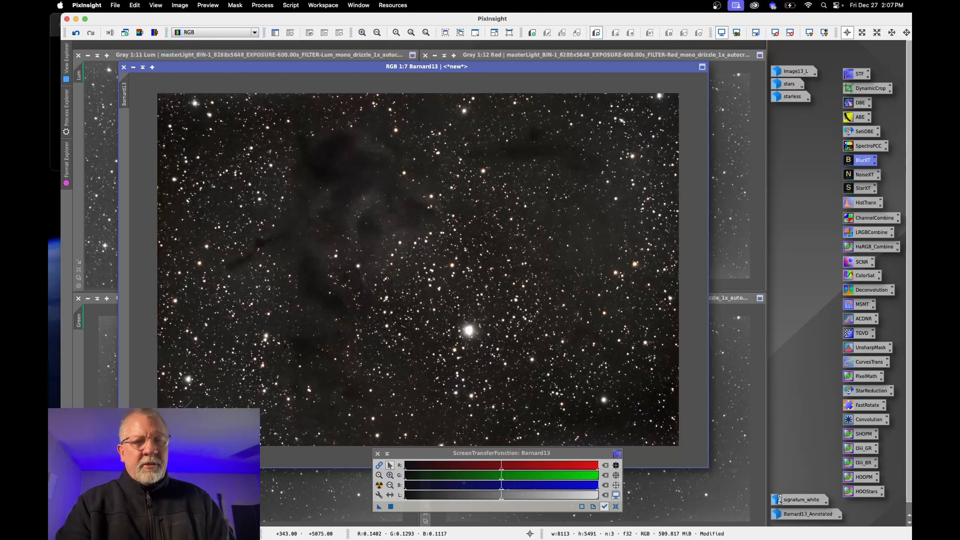
left_click(177, 6)
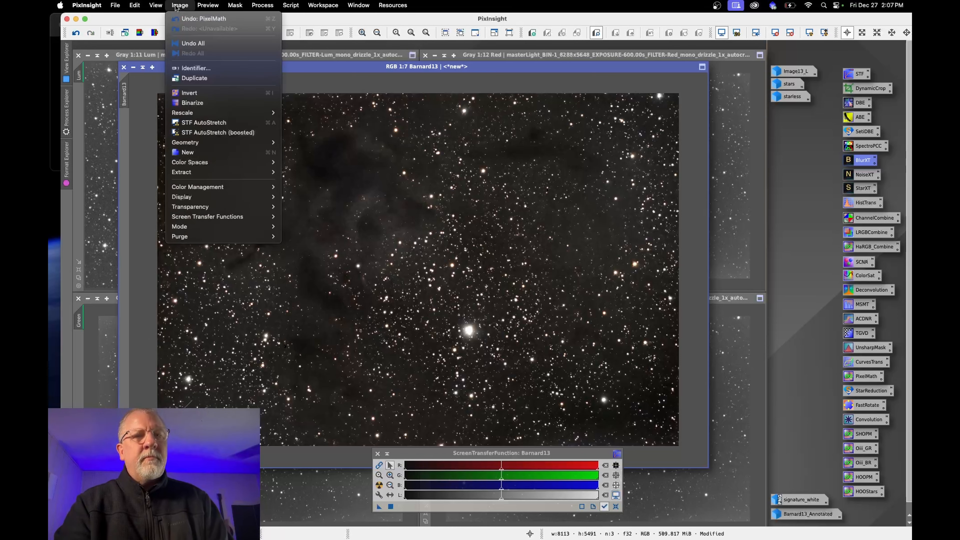
left_click(433, 73)
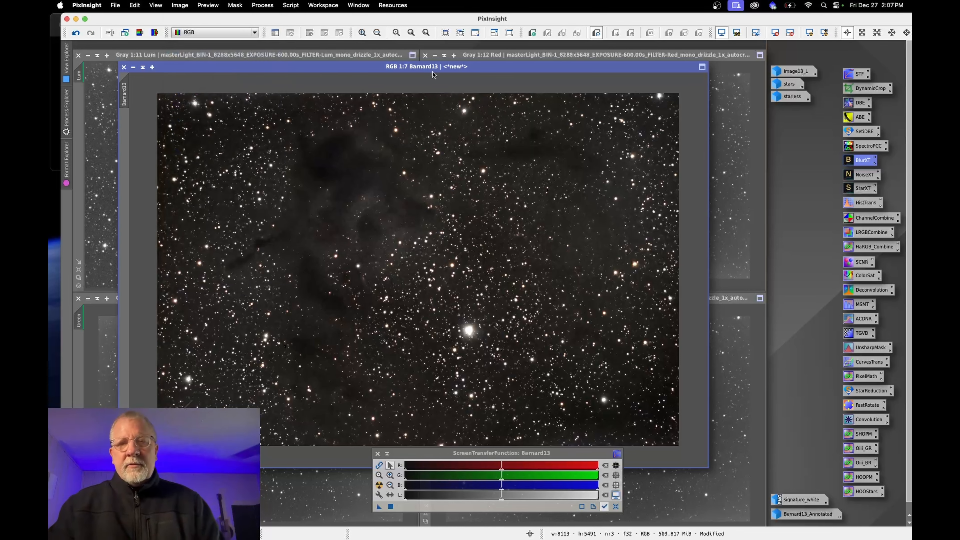